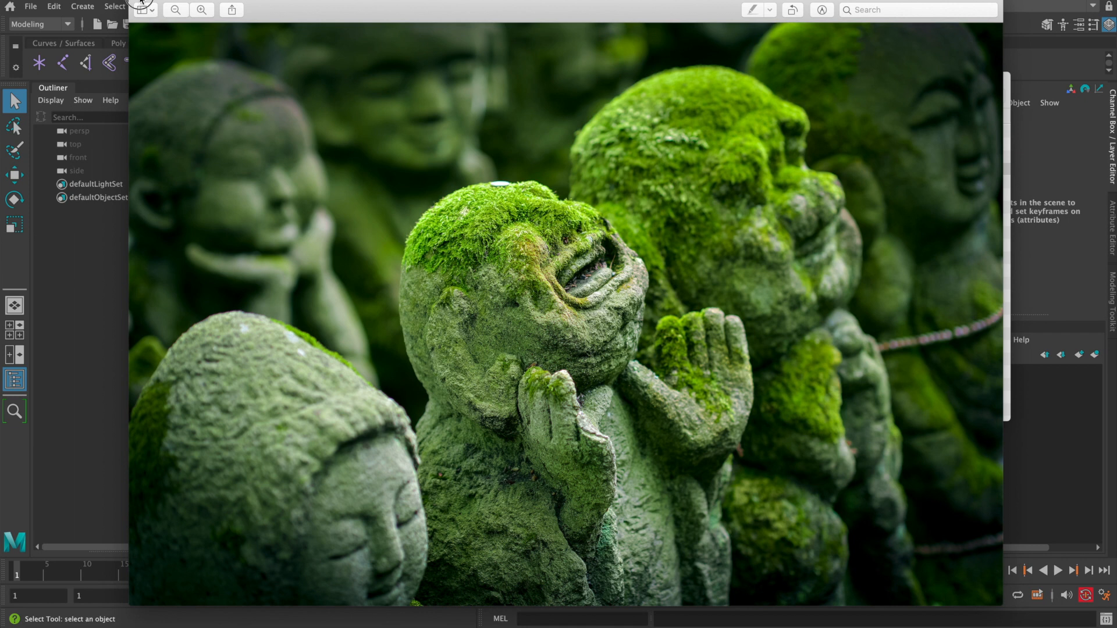
Close the original statue photo and pick out BG_statues.jpg, Main_statue_body.jpg and mid_statue.jpg in the photos folder
key("super+w")
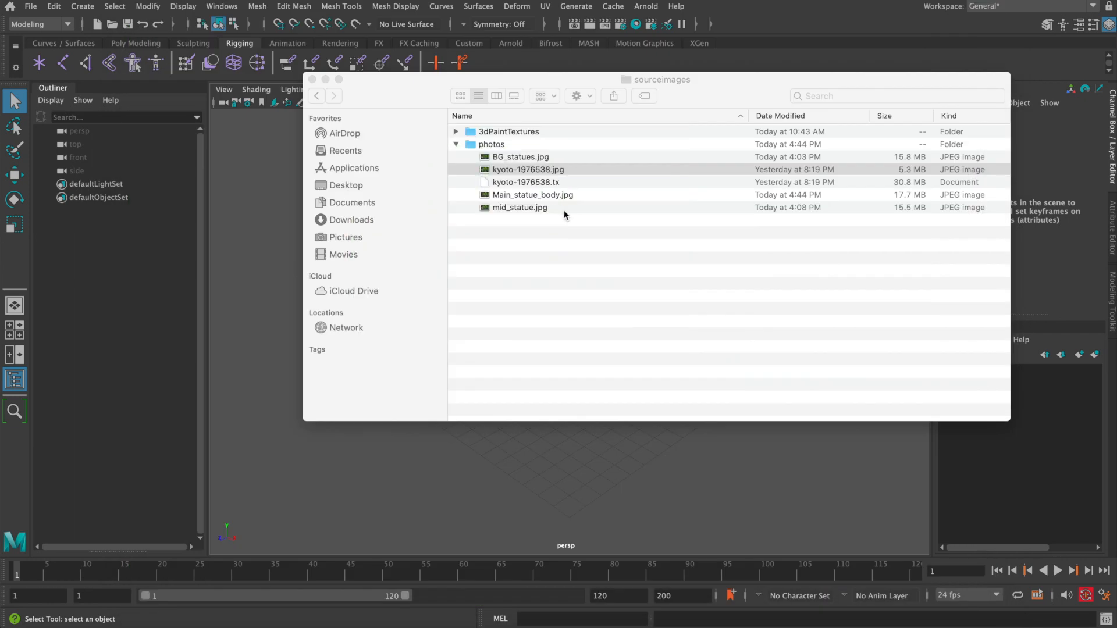
left_click(516, 194)
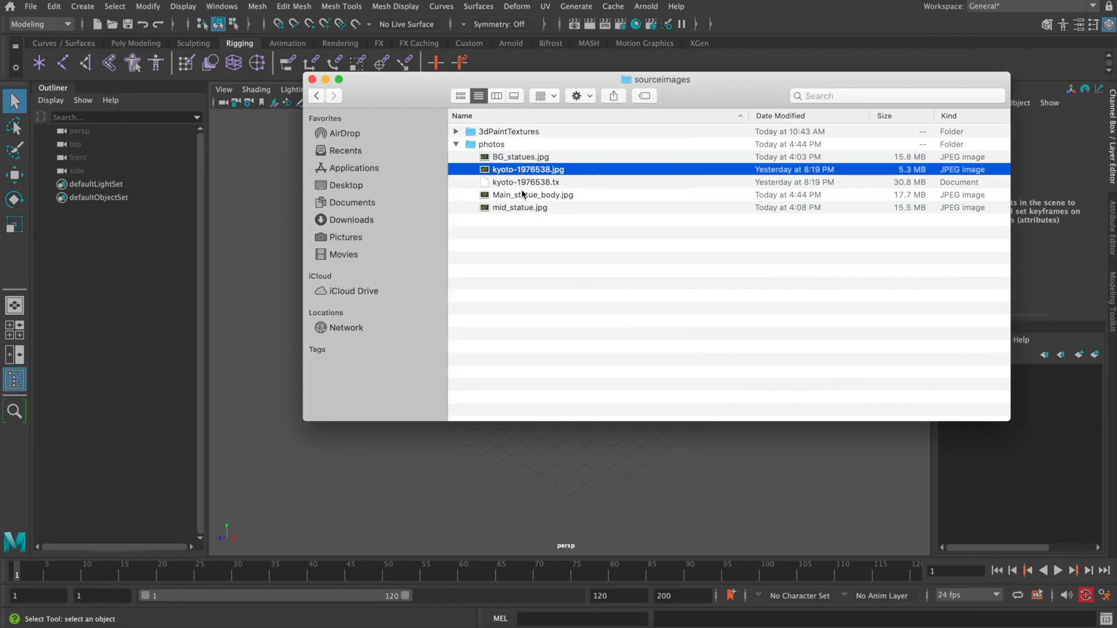
left_click(513, 156)
left_click(514, 194, "super")
left_click(486, 206, "super")
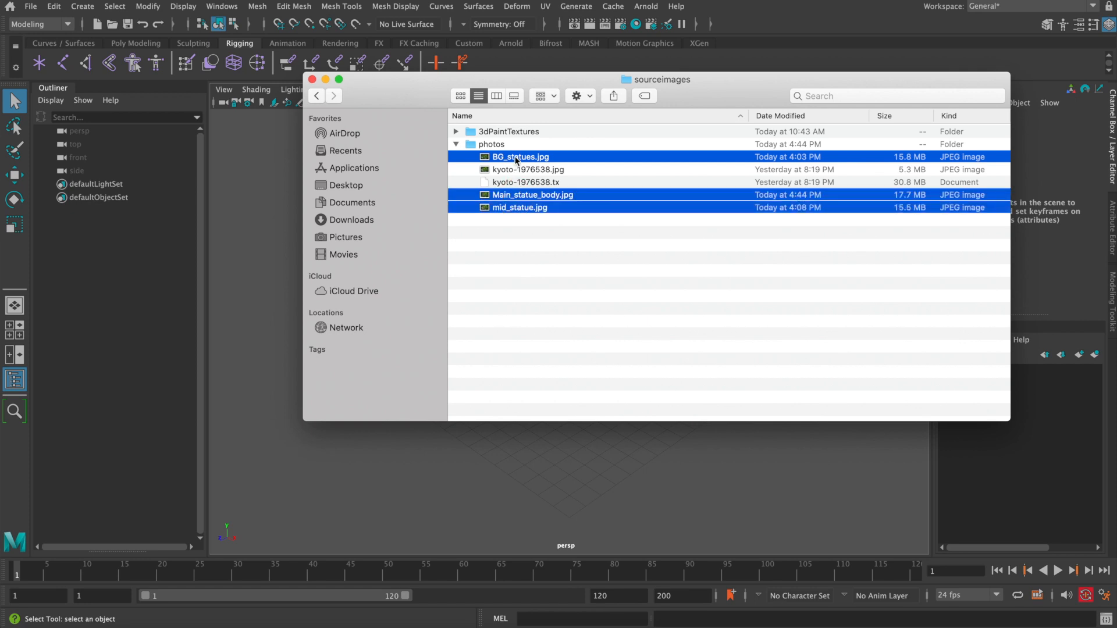
left_click(529, 221)
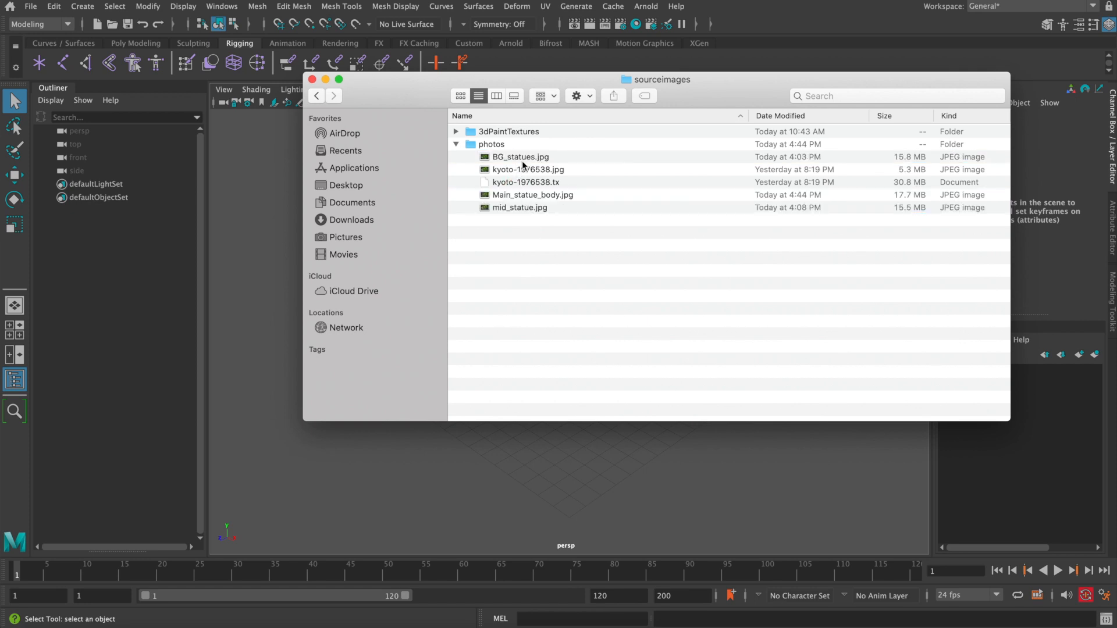
Preview BG_statues.jpg and Main_statue_body.jpg from the photos folder one after the other
left_click(522, 158)
key("space")
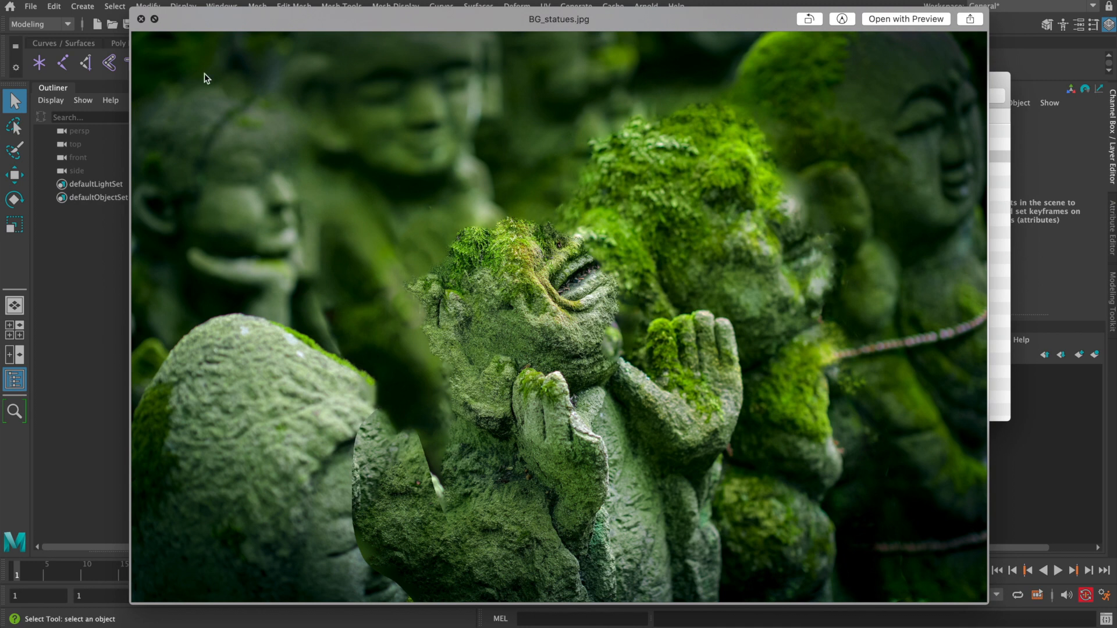
left_click(141, 18)
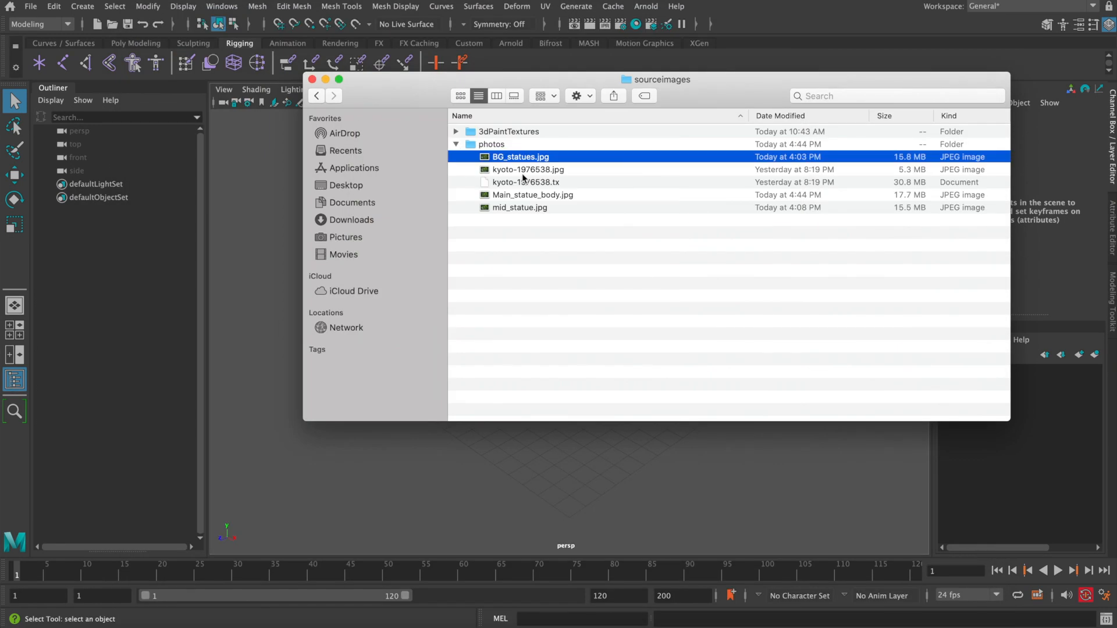
left_click(545, 195)
key("space")
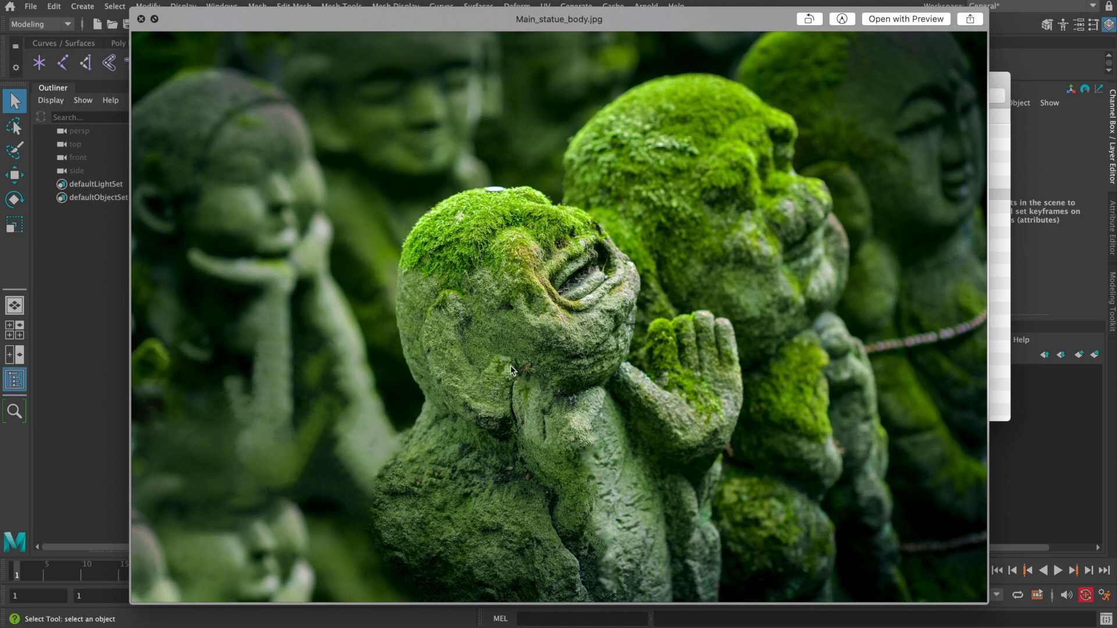
left_click(140, 19)
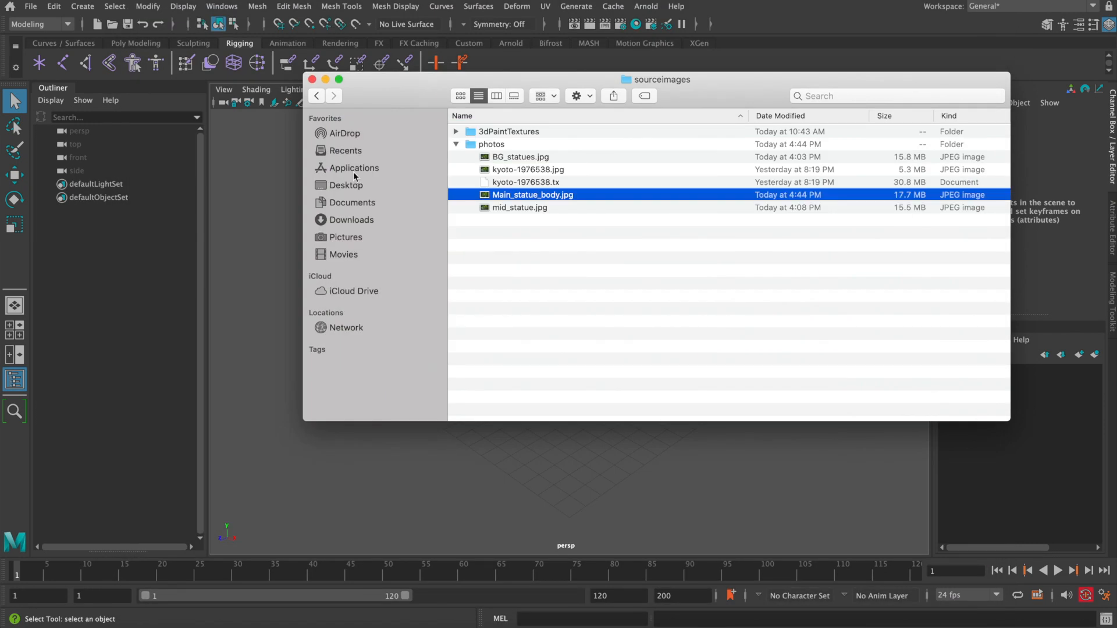
Preview mid_statue.jpg and close the sourceimages folder window
left_click(520, 208)
key("space")
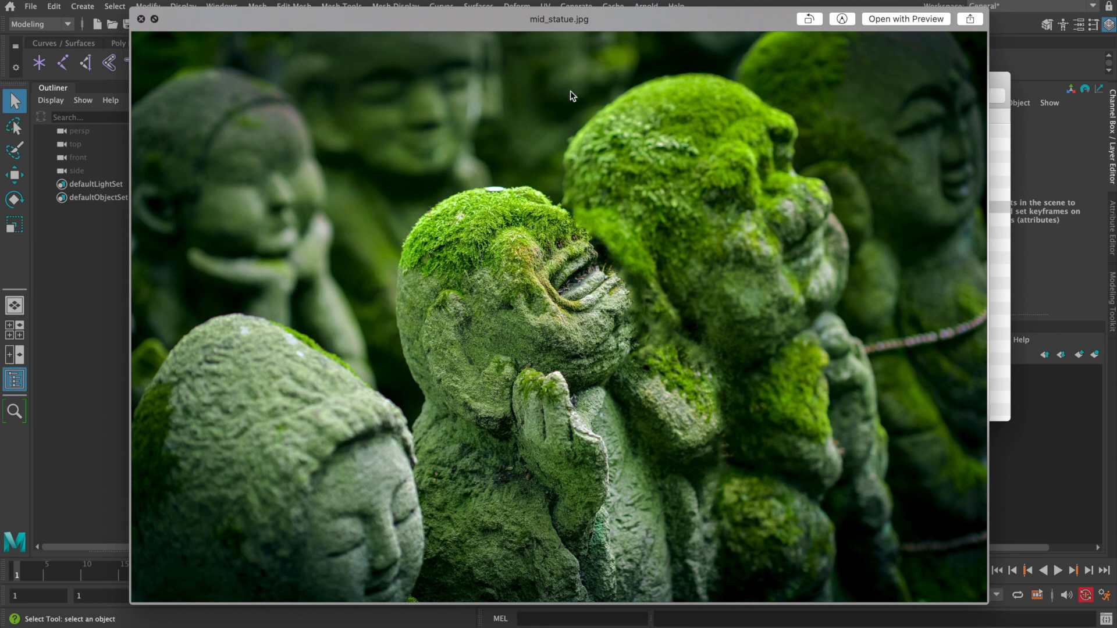
left_click(140, 19)
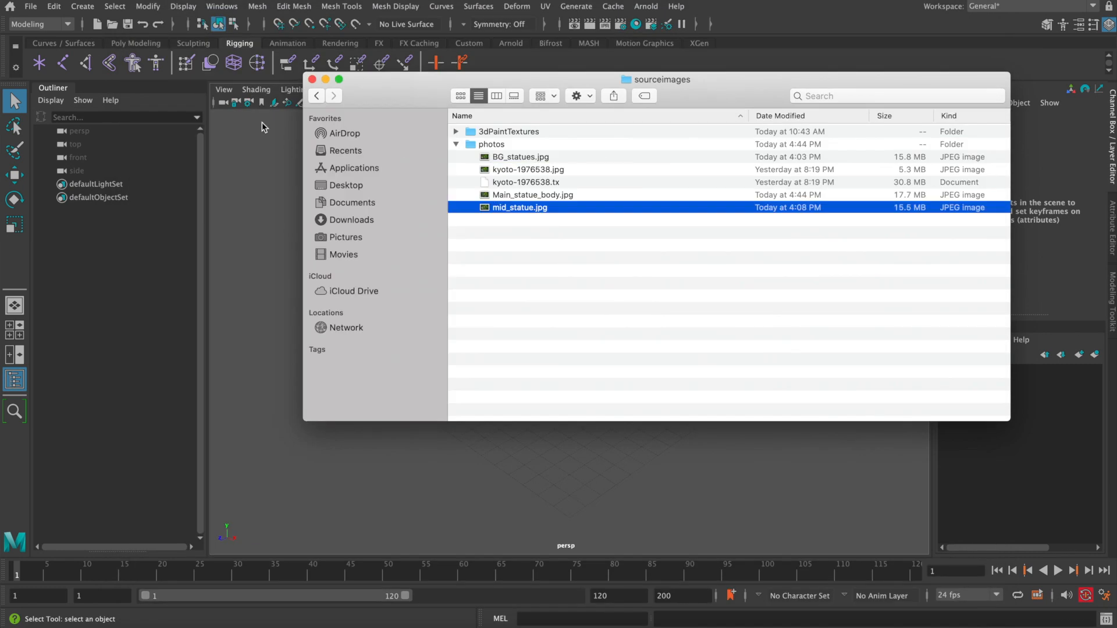
left_click(546, 249)
left_click(313, 80)
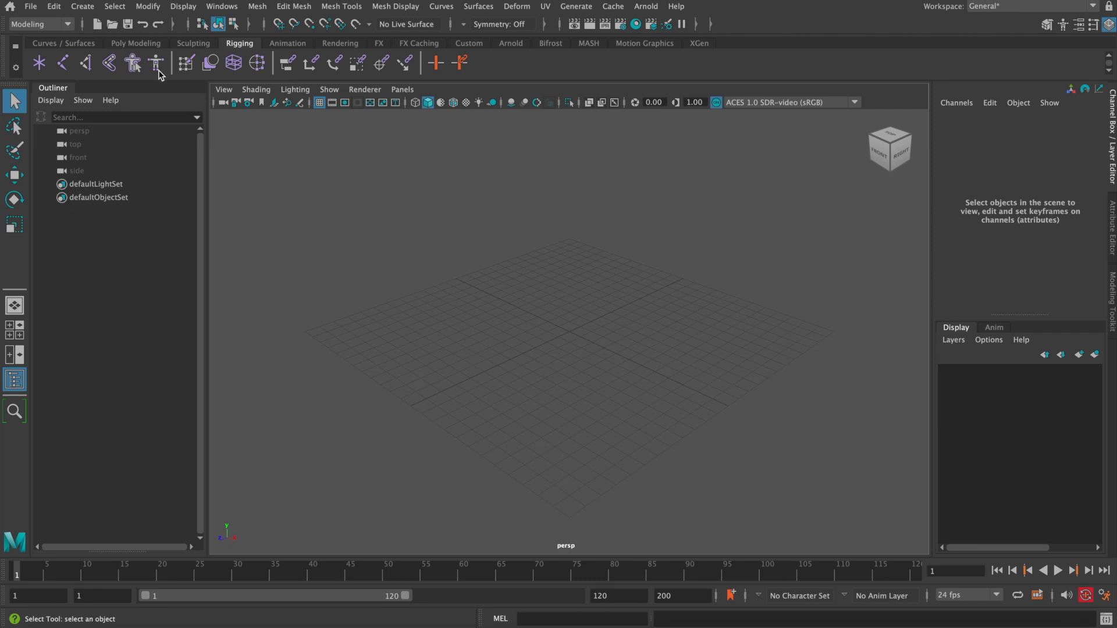
Create a standard camera and move it about 1.97 units along Z
left_click(82, 7)
mouse_move(111, 96)
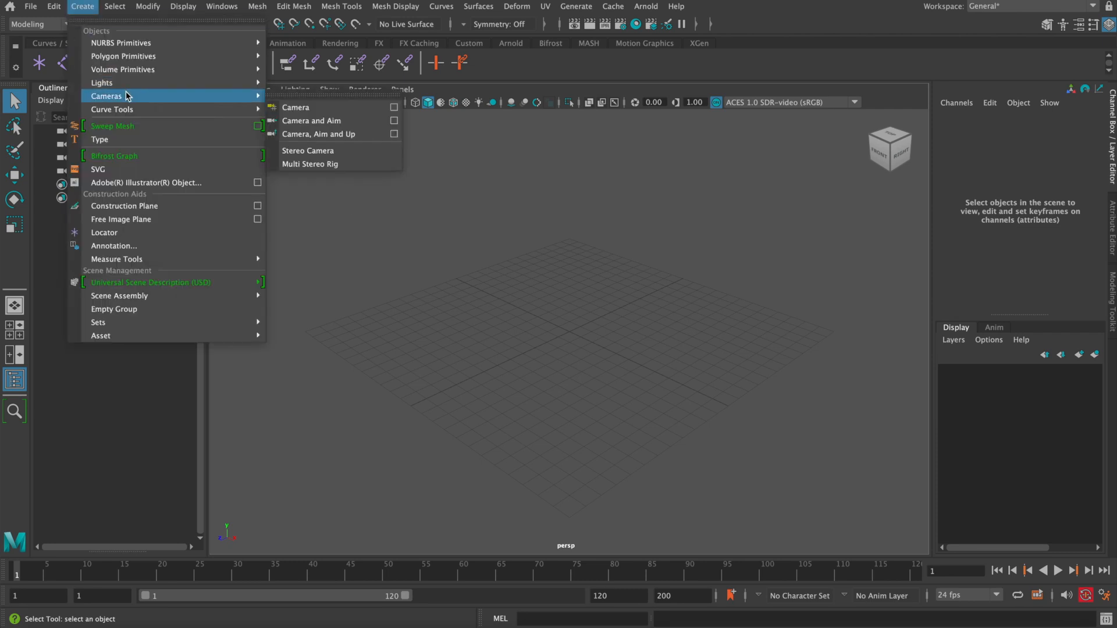
left_click(302, 107)
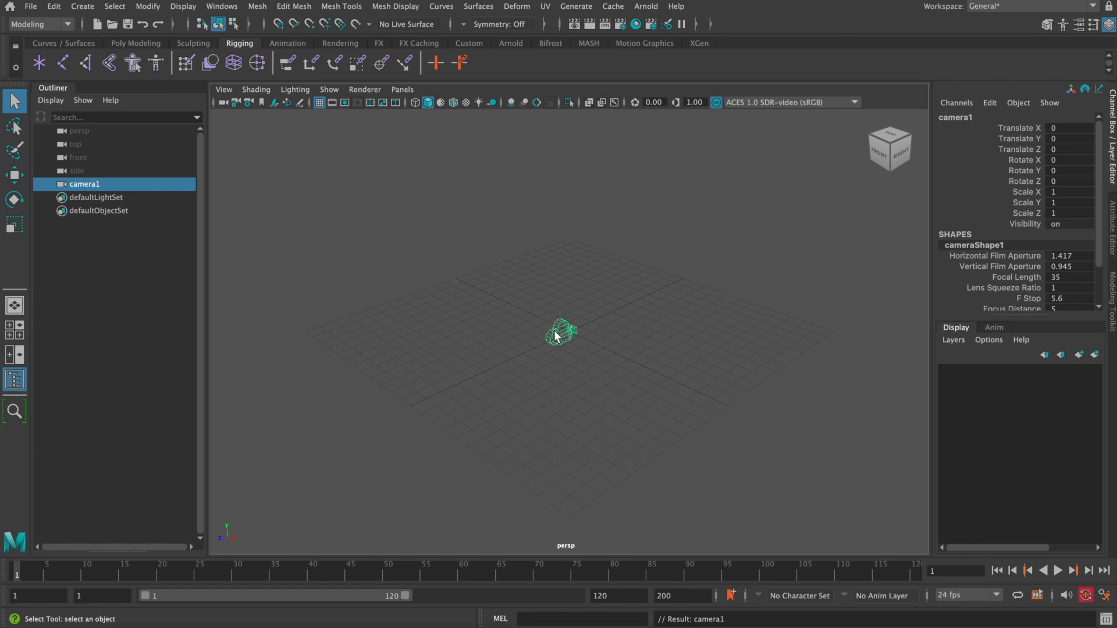
left_click_drag(552, 337, 602, 367, "alt")
key("w")
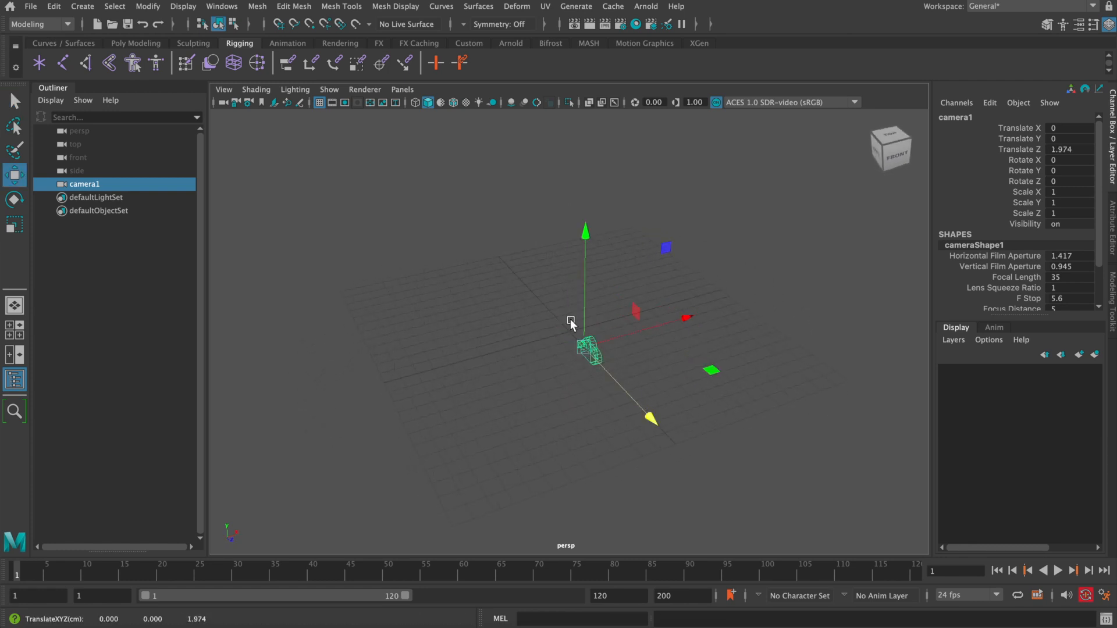
Switch to a side-by-side view layout showing the new camera's view in the front-view half's neighbour and persp in place of front
key("space")
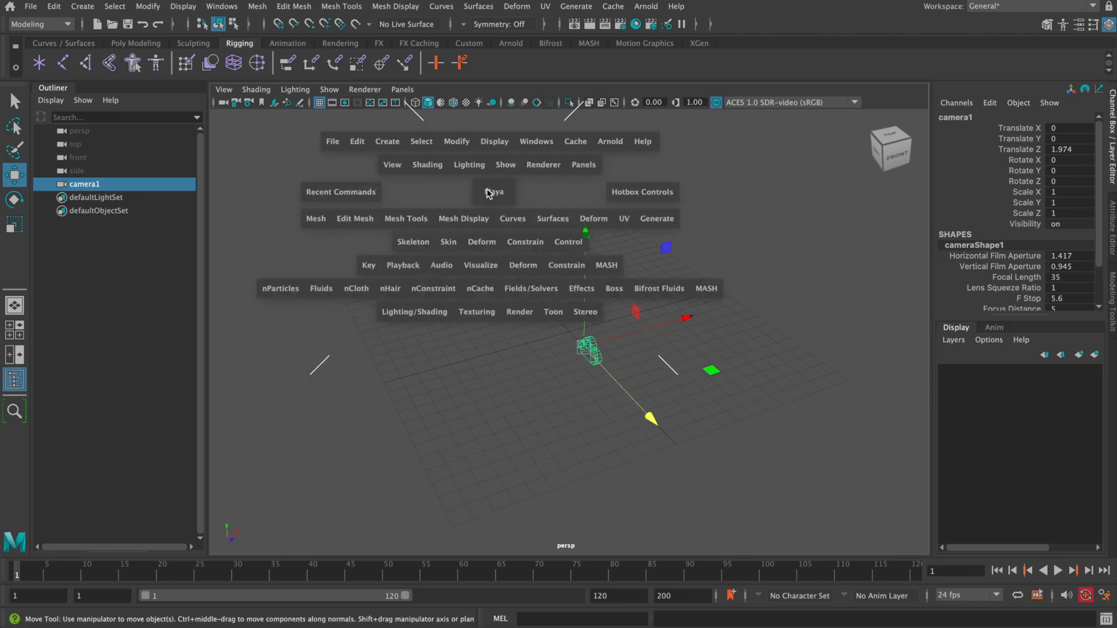
key("space")
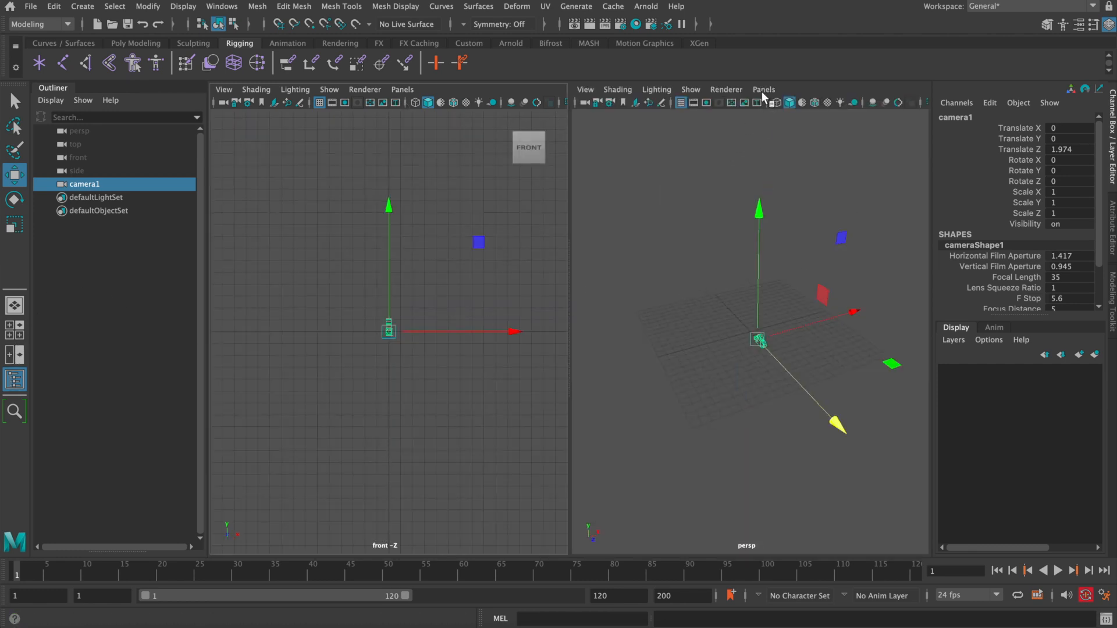
left_click(762, 92)
mouse_move(780, 99)
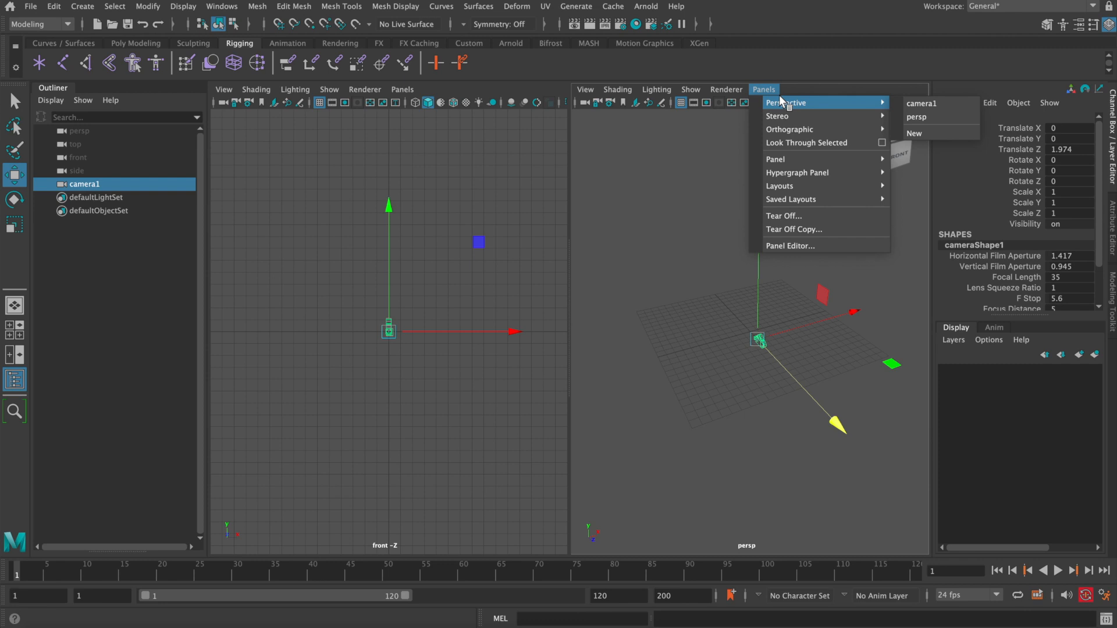
left_click(918, 104)
left_click(405, 90)
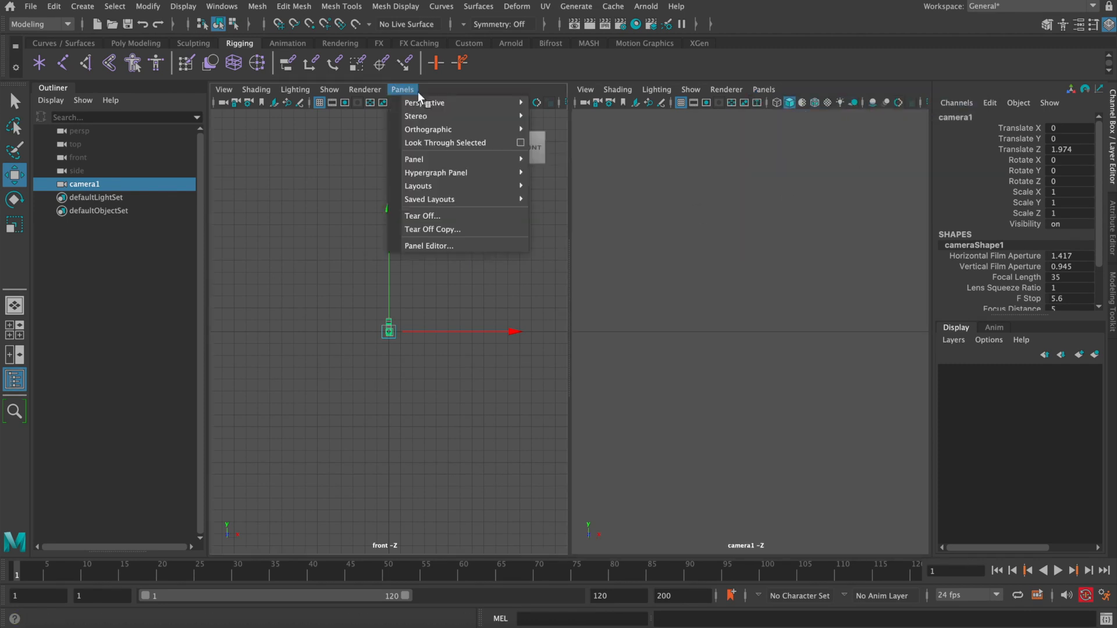
mouse_move(424, 102)
left_click(557, 105)
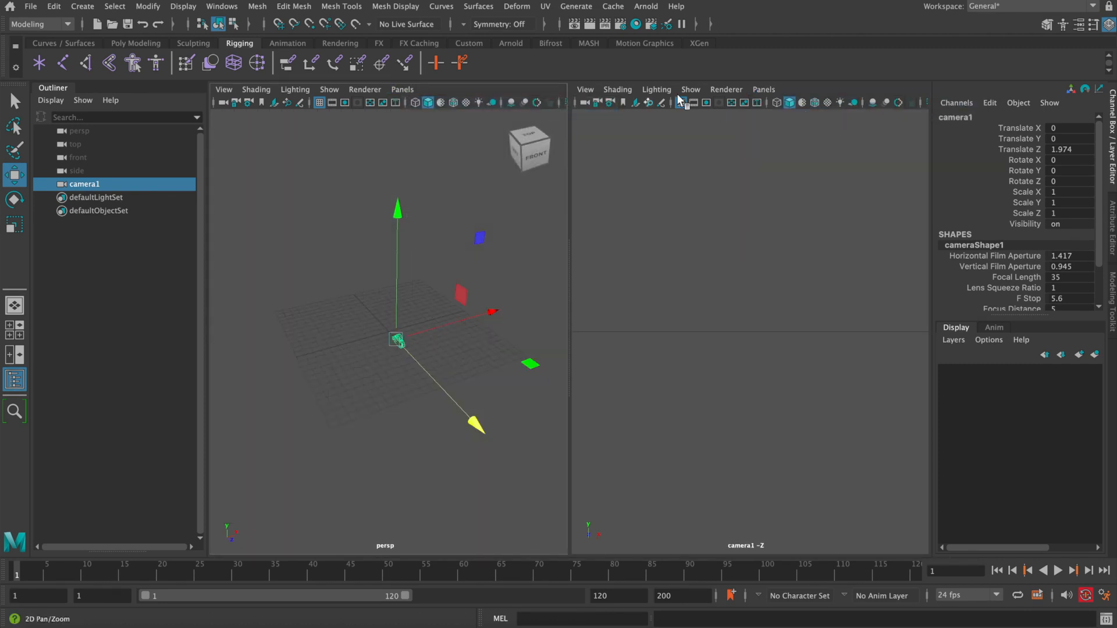
Enable Undoable Movement for the new camera, then orbit and dolly its view and undo dolly moves
left_click(593, 92)
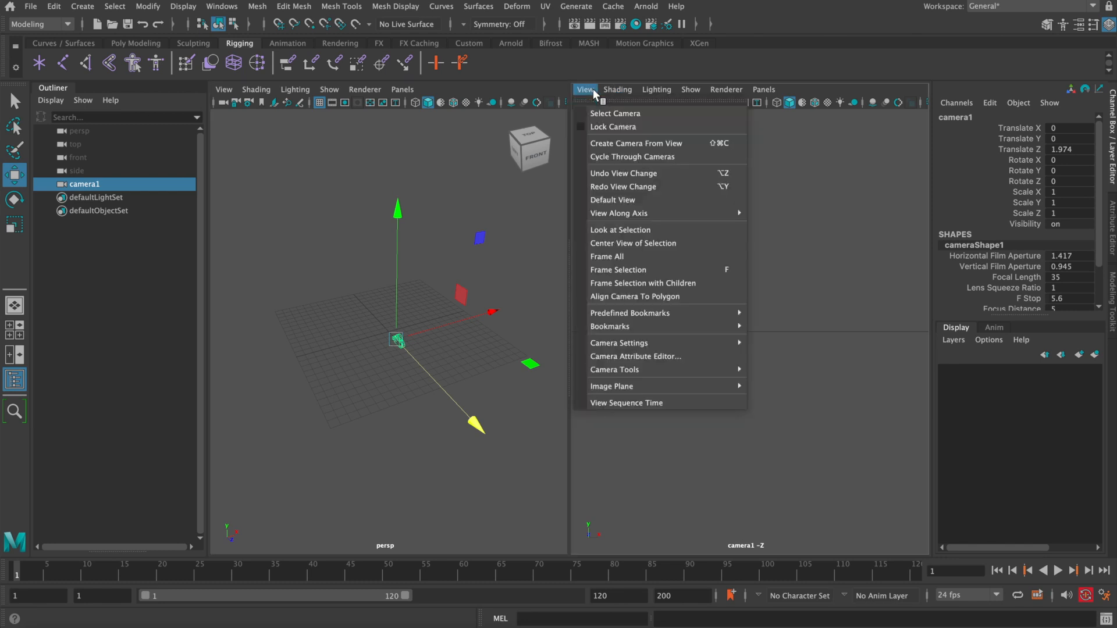
mouse_move(648, 344)
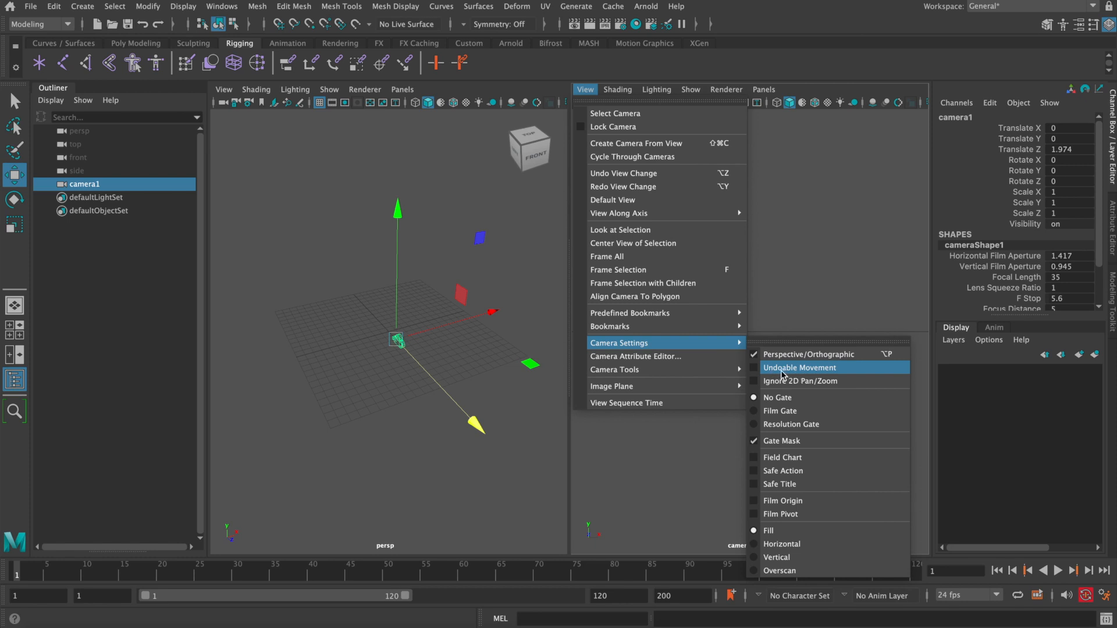
left_click(784, 368)
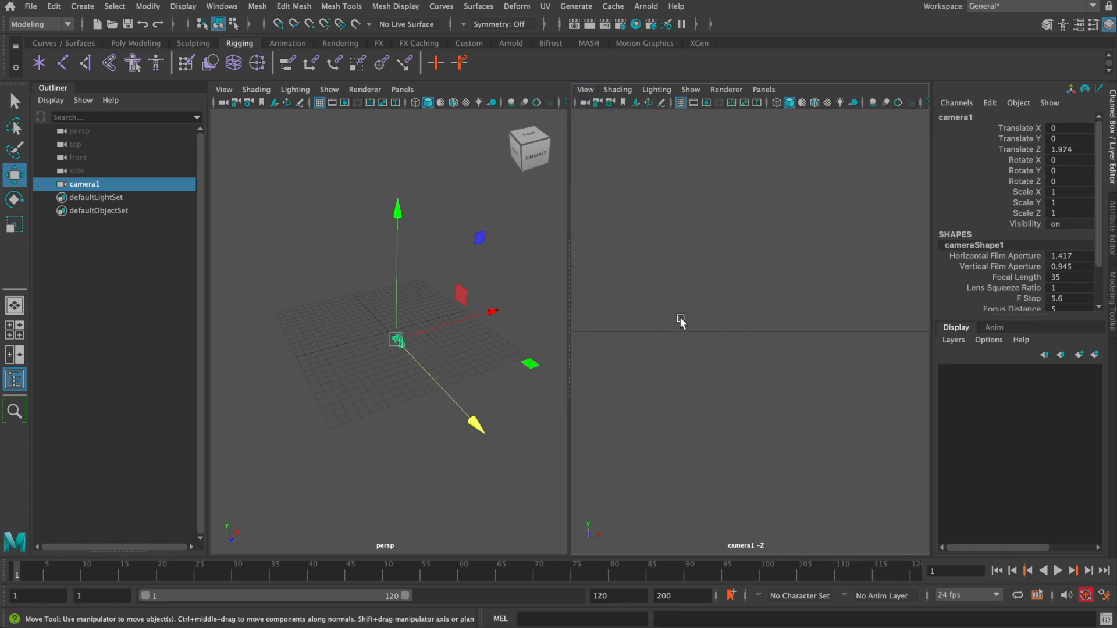
left_click_drag(724, 314, 723, 265, "alt")
scroll(724, 261, "up", 3)
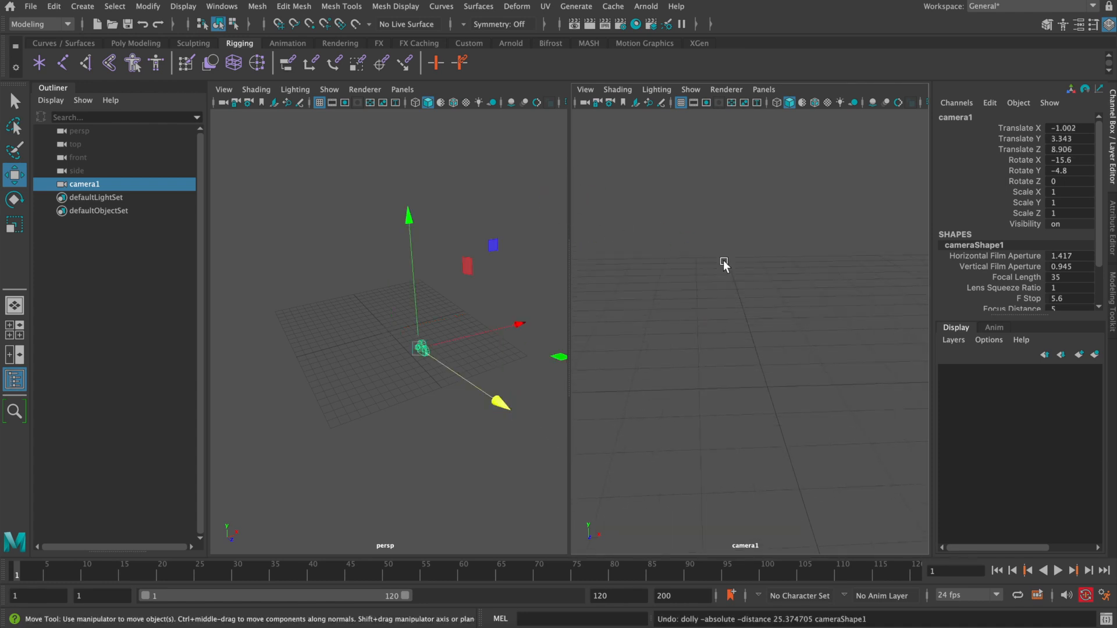
scroll(731, 282, "up", 2)
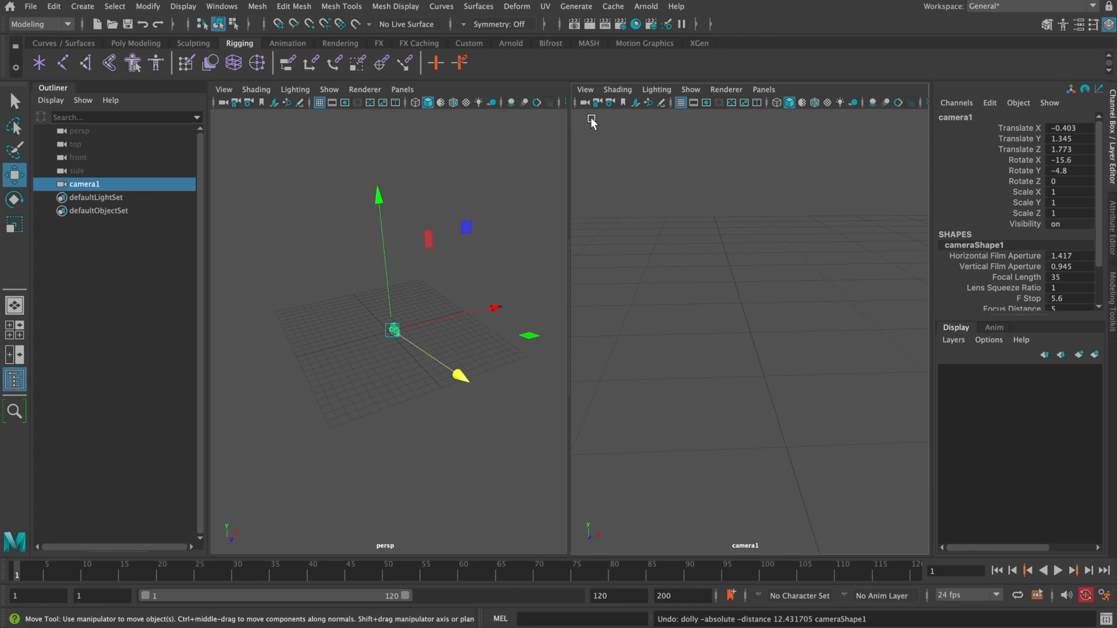
Disable Undoable Movement for the new camera and dolly its view back from the grid
left_click(584, 89)
mouse_move(742, 343)
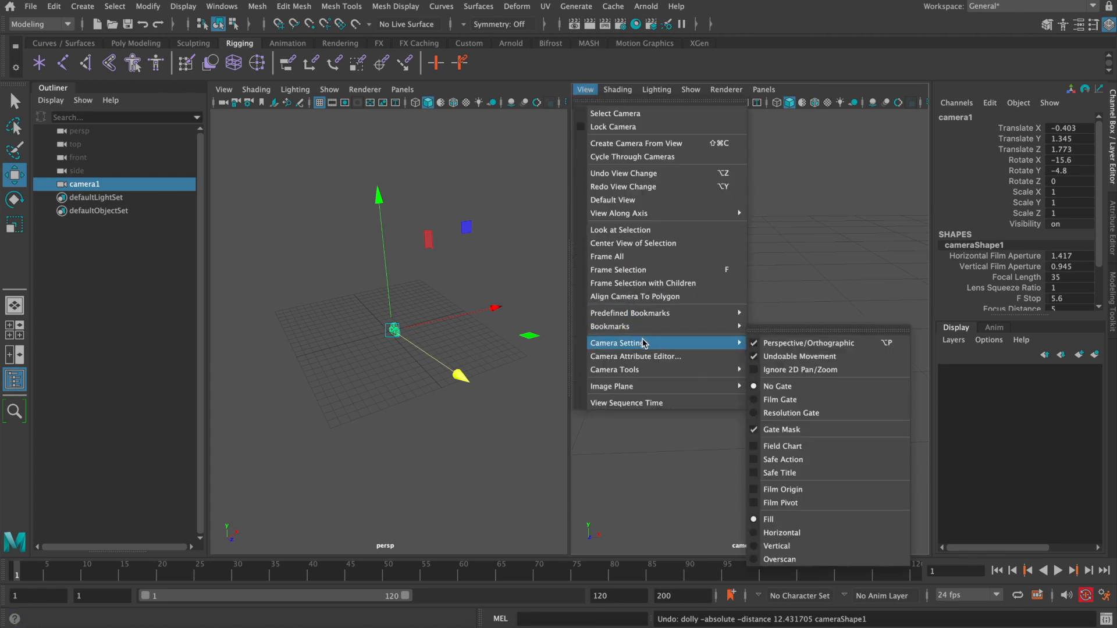
left_click(782, 357)
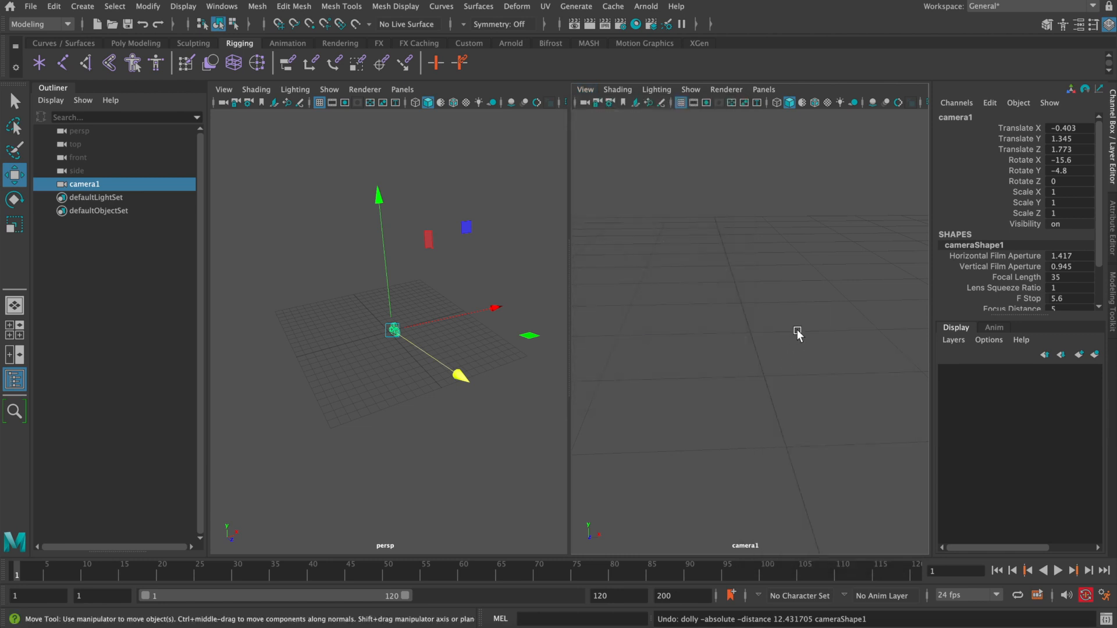
right_click_drag(584, 179, 705, 305, "alt")
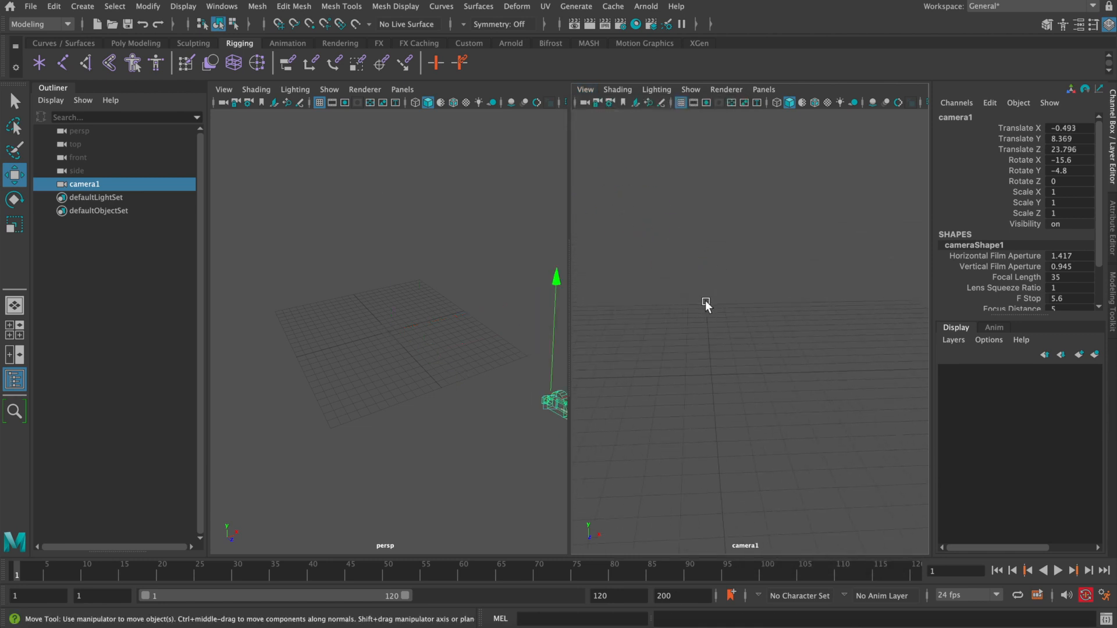
Undo all the camera moves and the creation of the camera
key("ctrl+z")
key("ctrl+z")
key("ctrl+z")
key("ctrl+z")
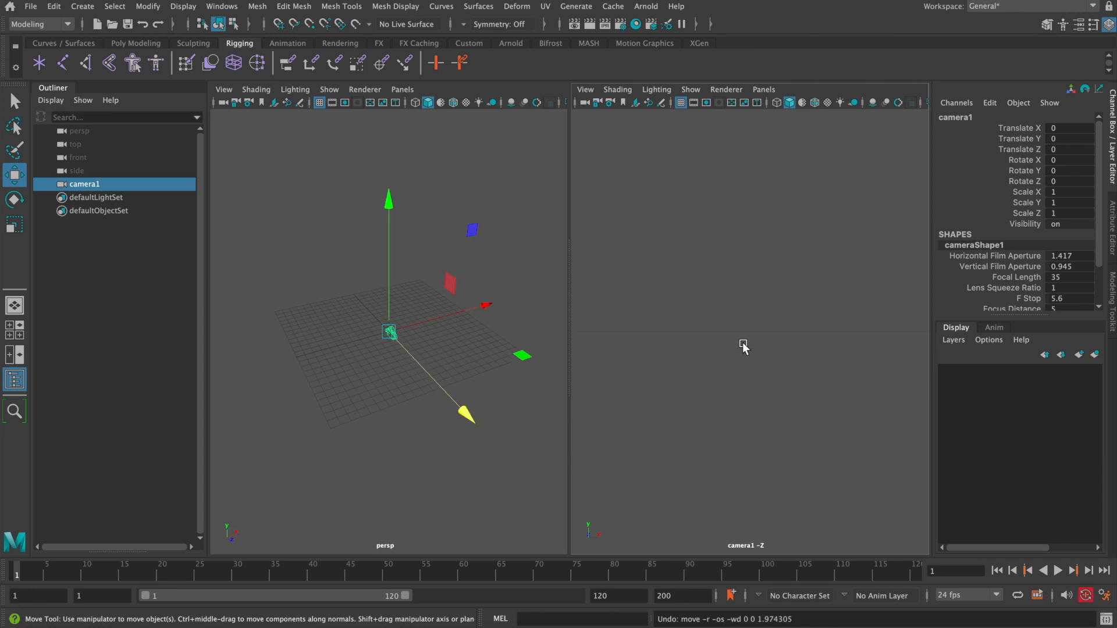
key("ctrl+z")
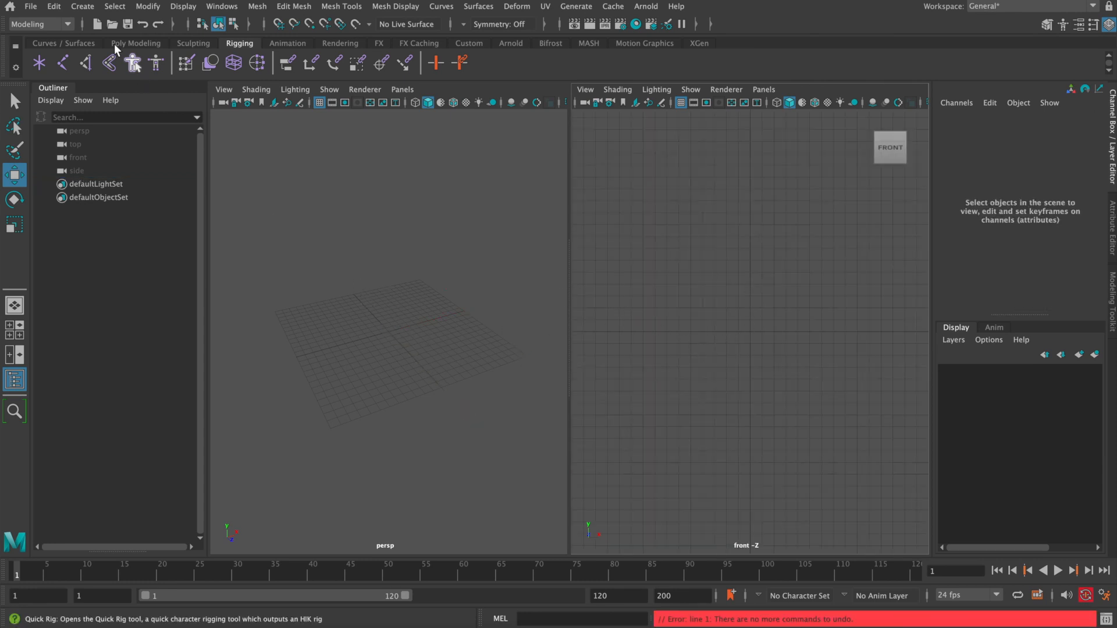
Create a standard camera and look through it in a single maximized view in place of the front view
left_click(84, 15)
mouse_move(256, 94)
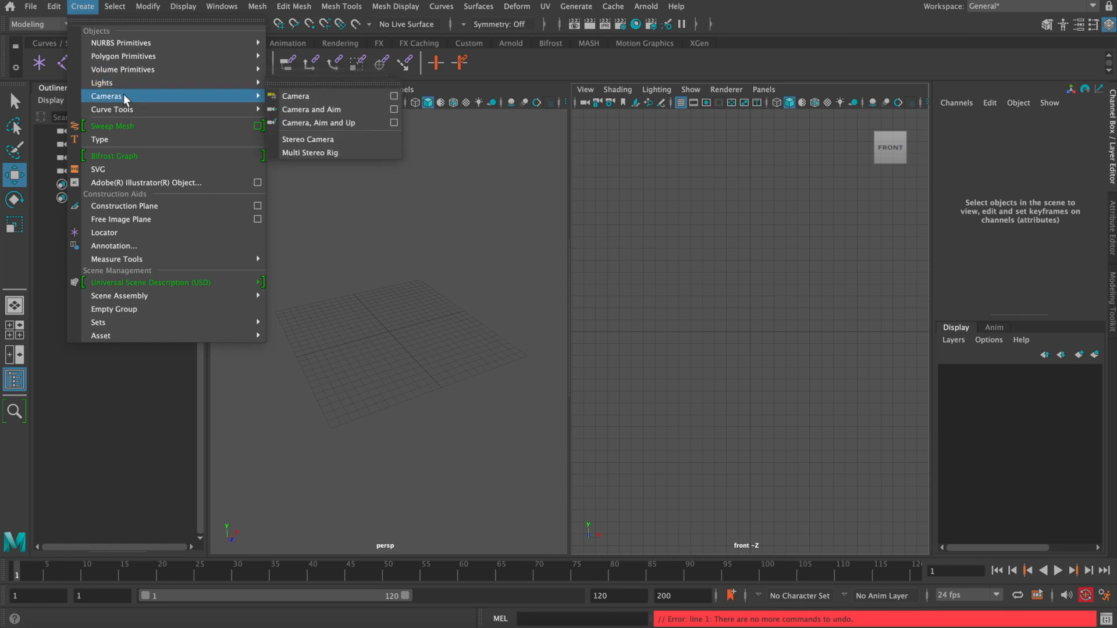
left_click(338, 99)
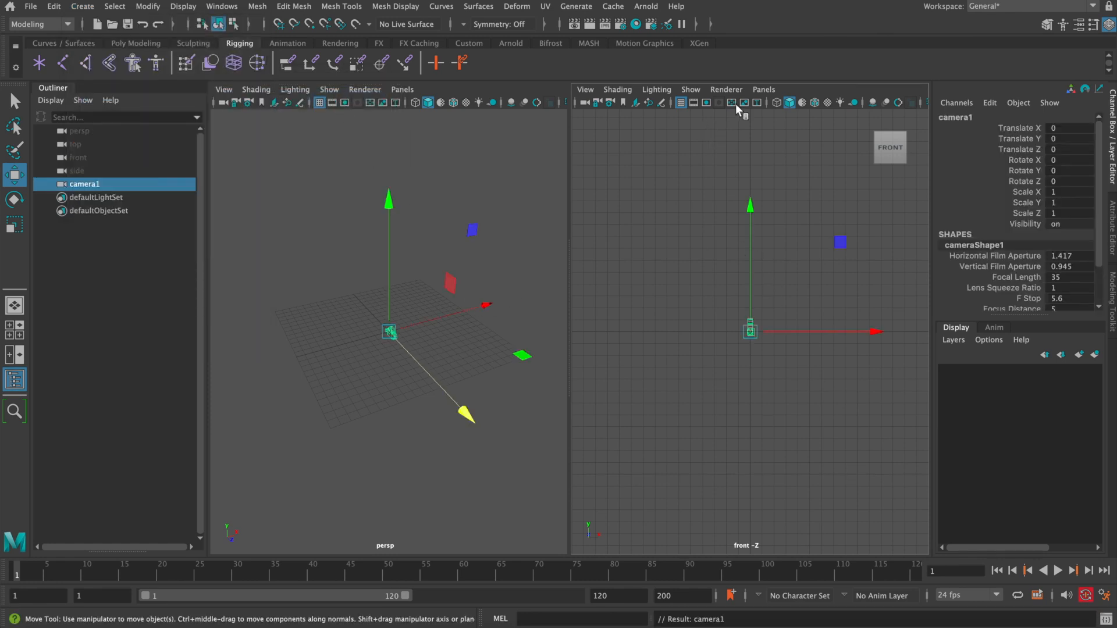
left_click(763, 89)
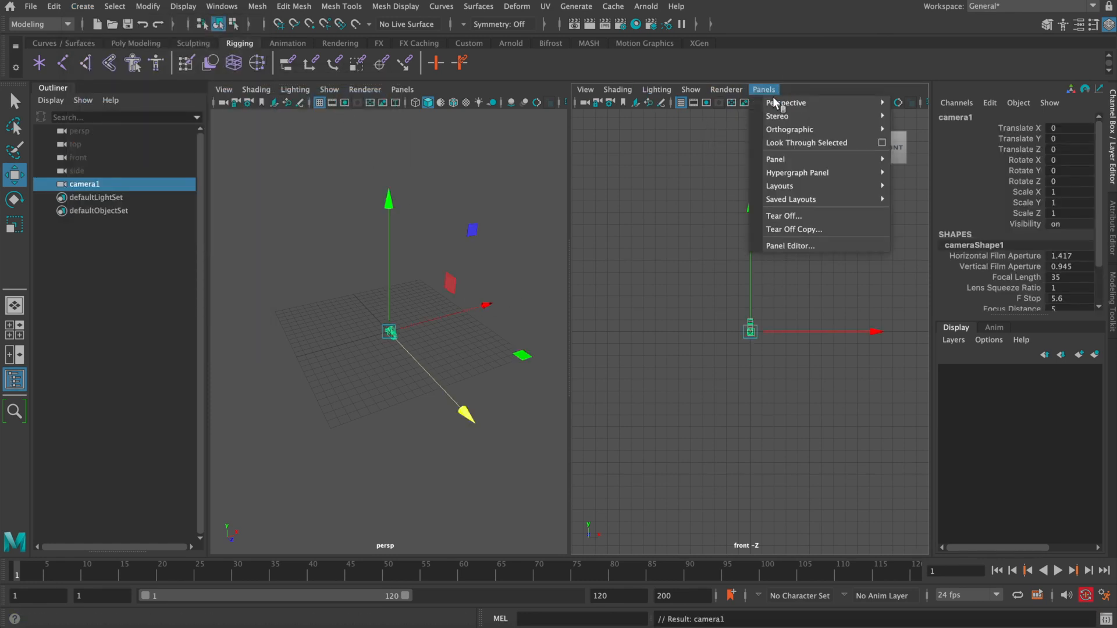
left_click(910, 104)
key("space")
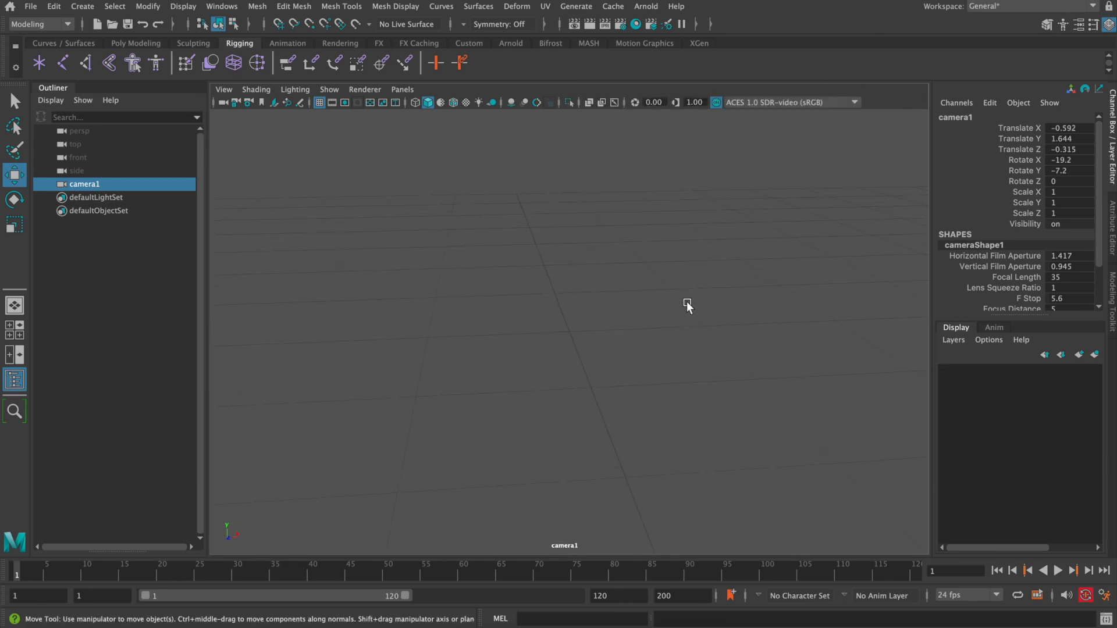
Enable Undoable Movement for camera1, dolly its view back to frame the whole grid, and undo the sideways track
right_click_drag(686, 301, 414, 156, "alt")
left_click(228, 87)
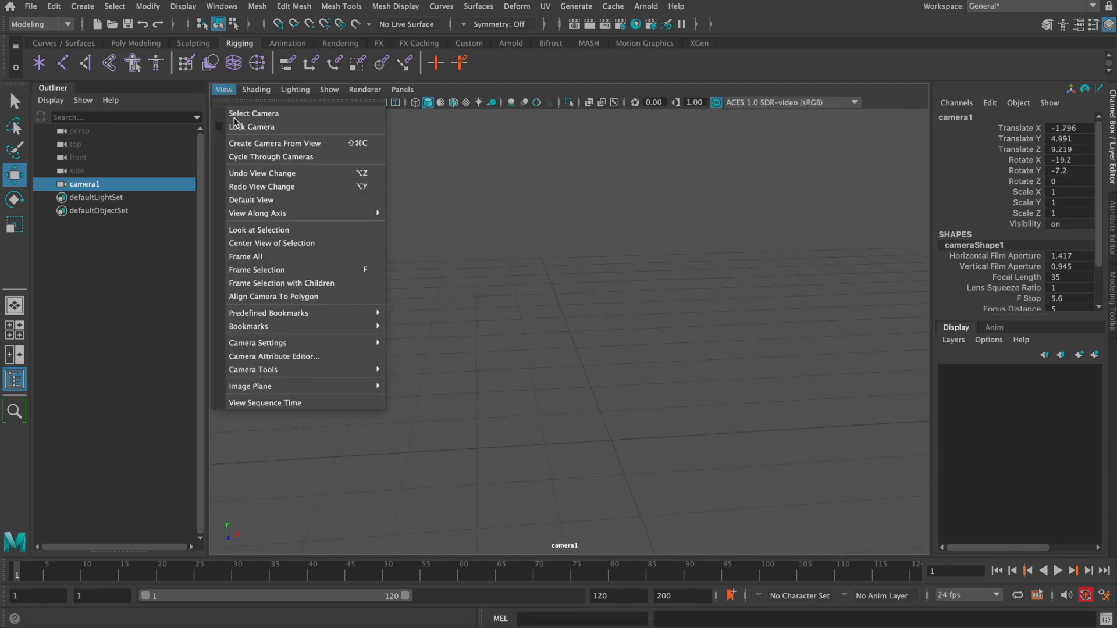
mouse_move(284, 347)
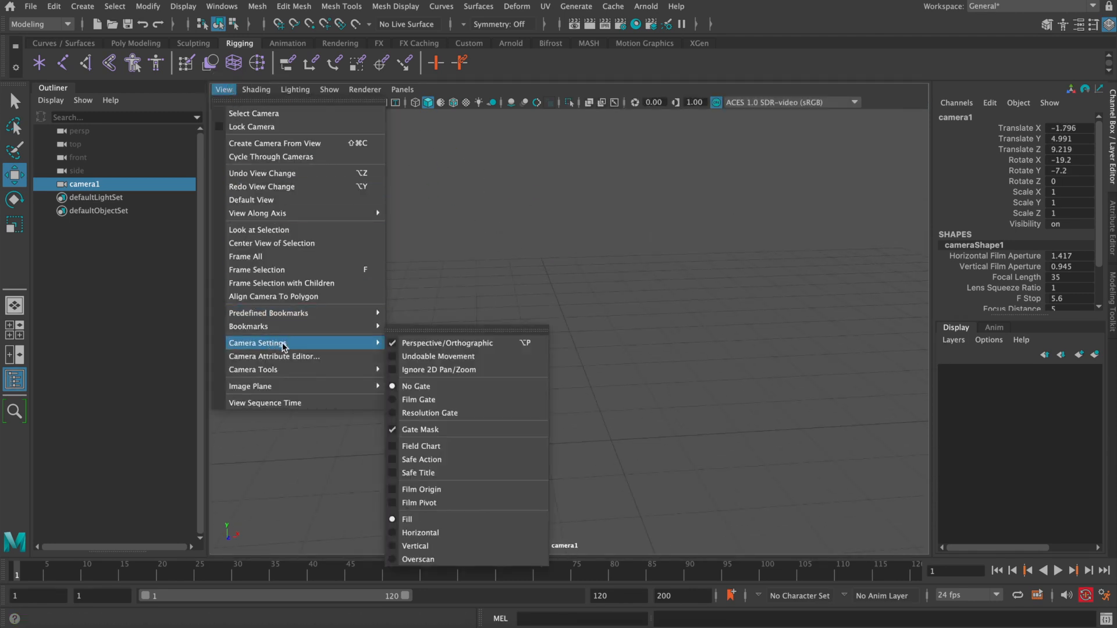
left_click(426, 359)
right_click_drag(512, 277, 560, 275, "alt")
middle_click_drag(560, 276, 654, 291, "alt")
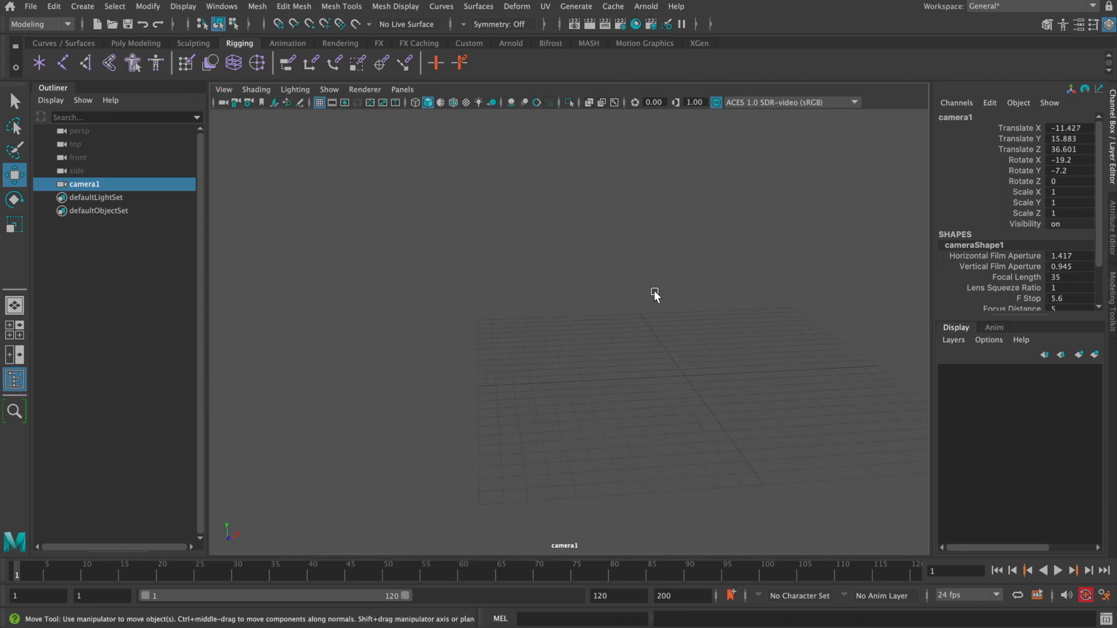
key("ctrl+z")
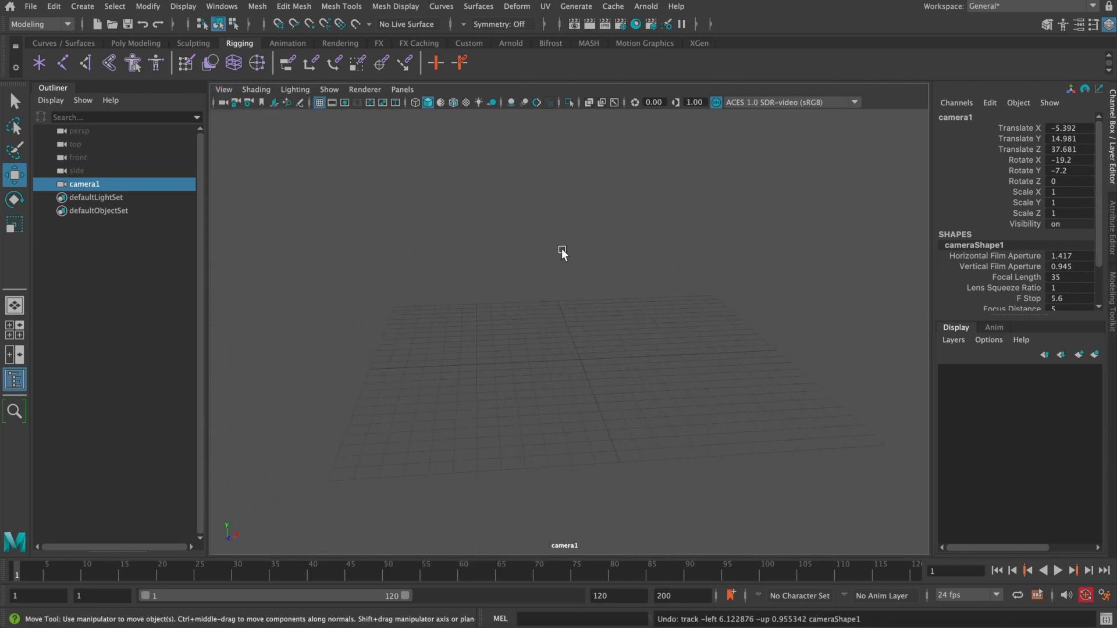
right_click_drag(680, 337, 645, 323, "alt")
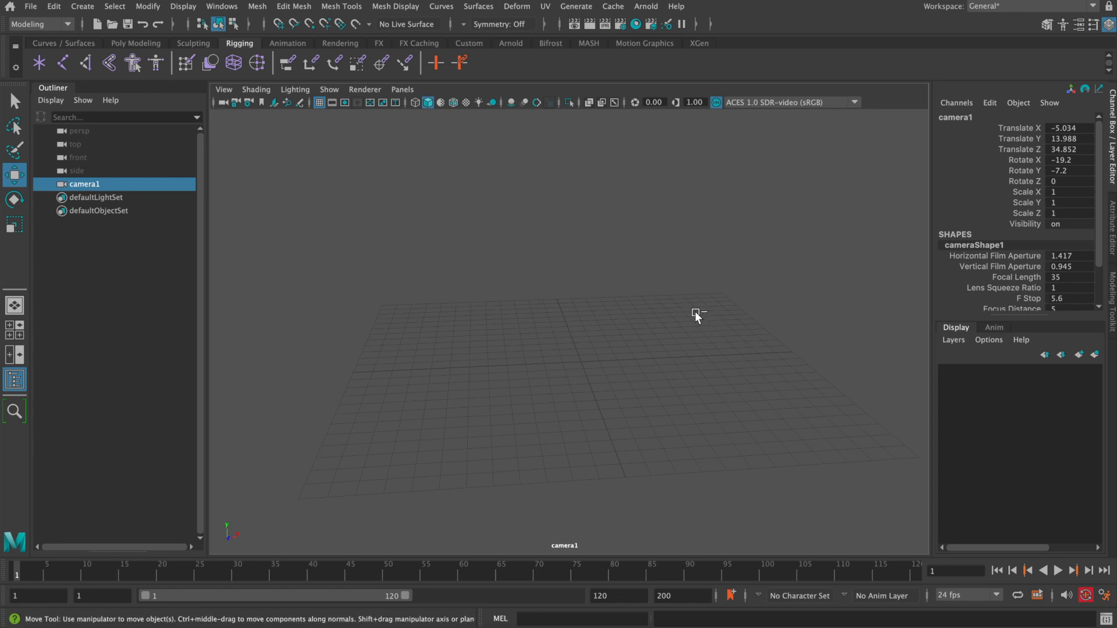
Create an image plane for camera1 from the Environment section of its attributes
key("ctrl+a")
left_click_drag(1094, 257, 1093, 381)
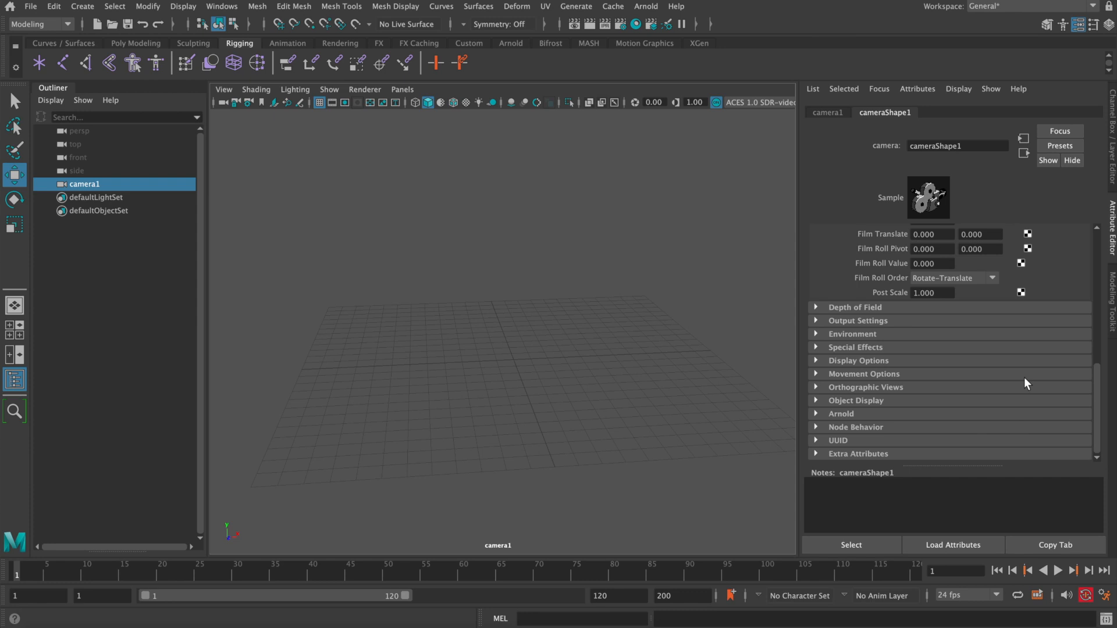
left_click(876, 336)
left_click(980, 369)
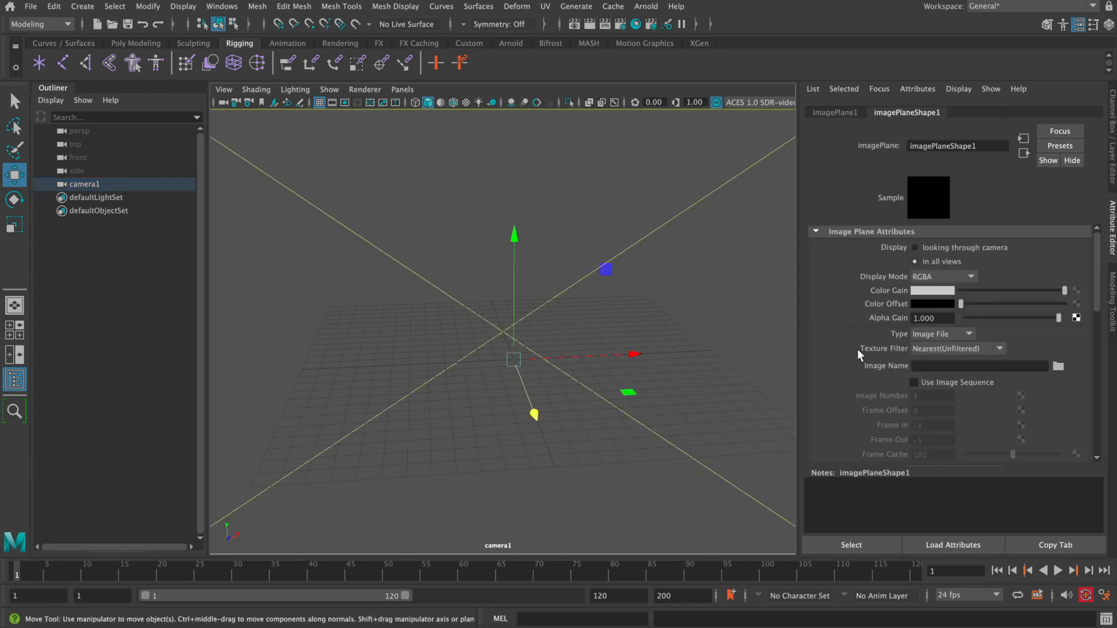
Load kyoto-1976538.jpg from the project's sourceimages/photos folder as the image plane's picture
left_click(1057, 367)
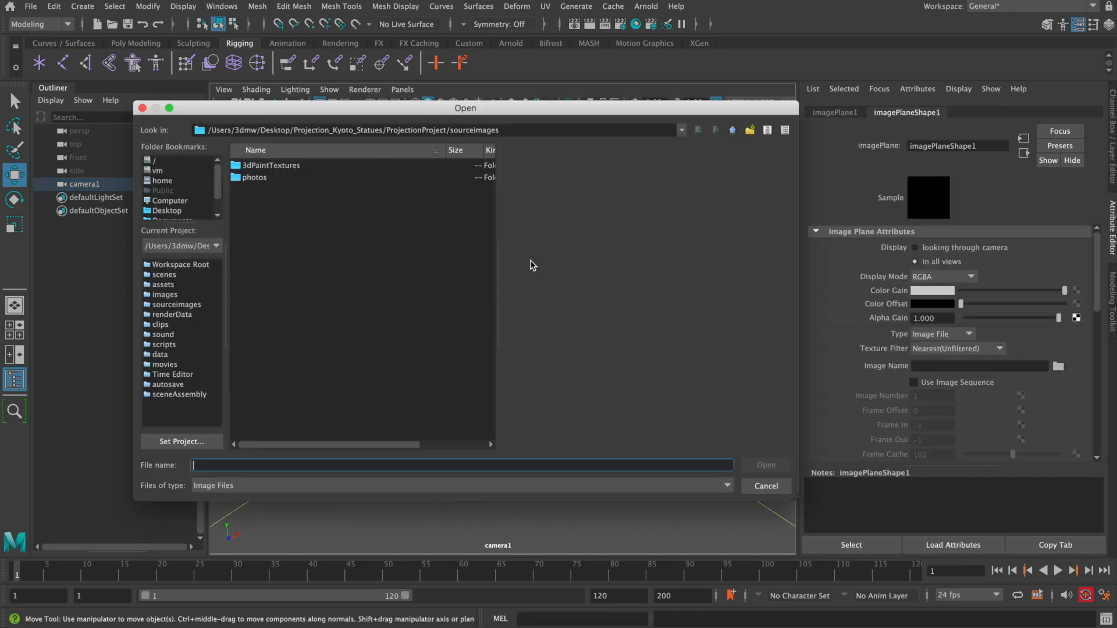
double_click(264, 177)
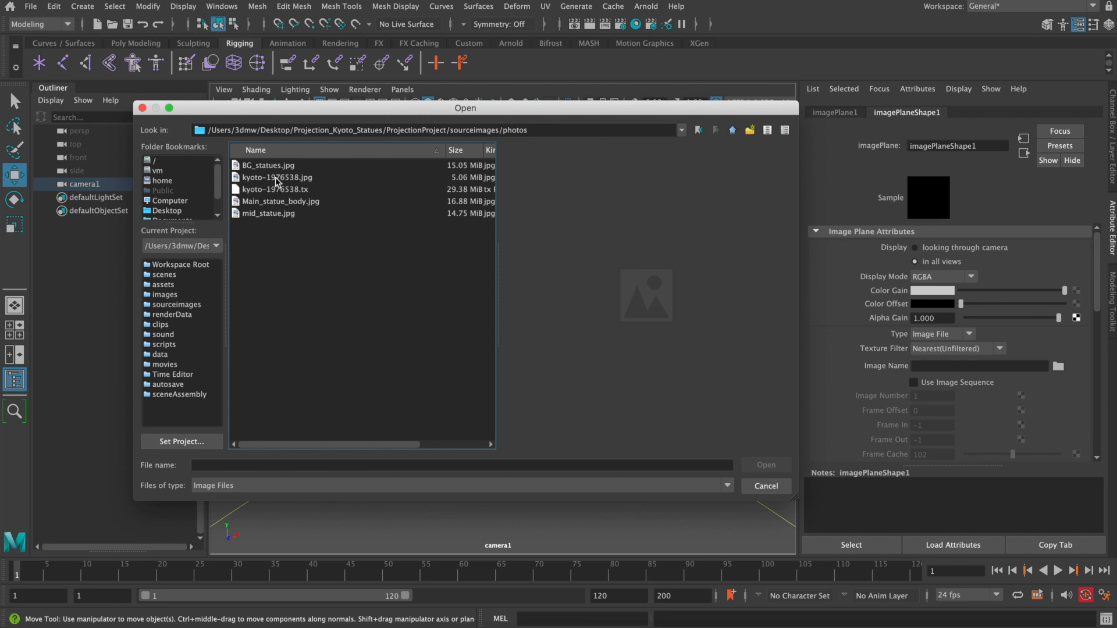
left_click(278, 178)
left_click(762, 463)
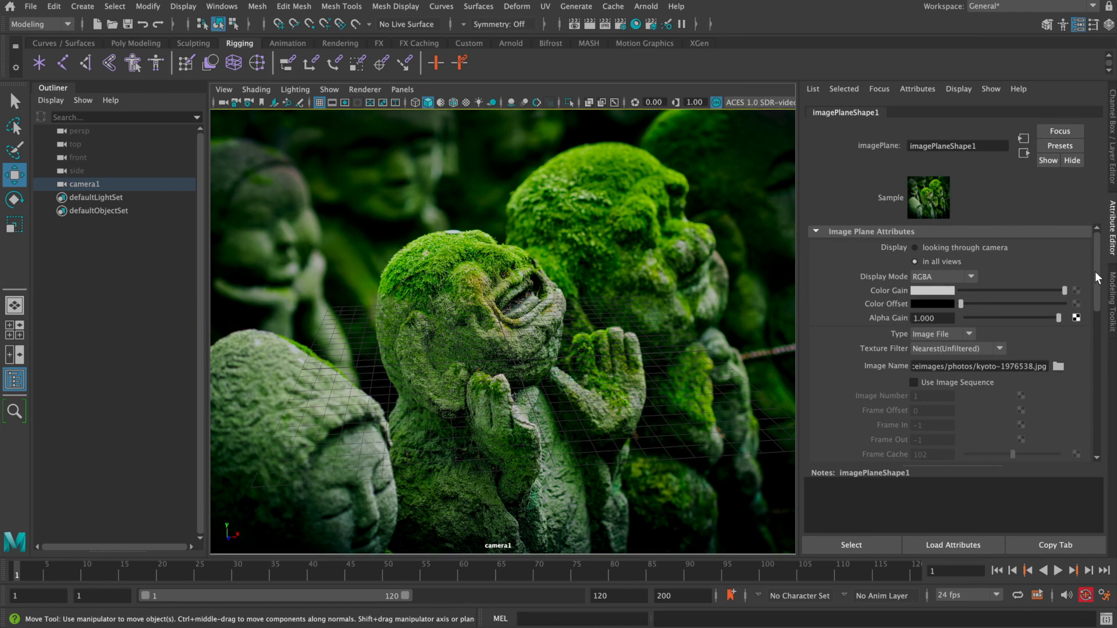
Set the image plane's placement Fit to Fill
left_click_drag(1098, 278, 1101, 356)
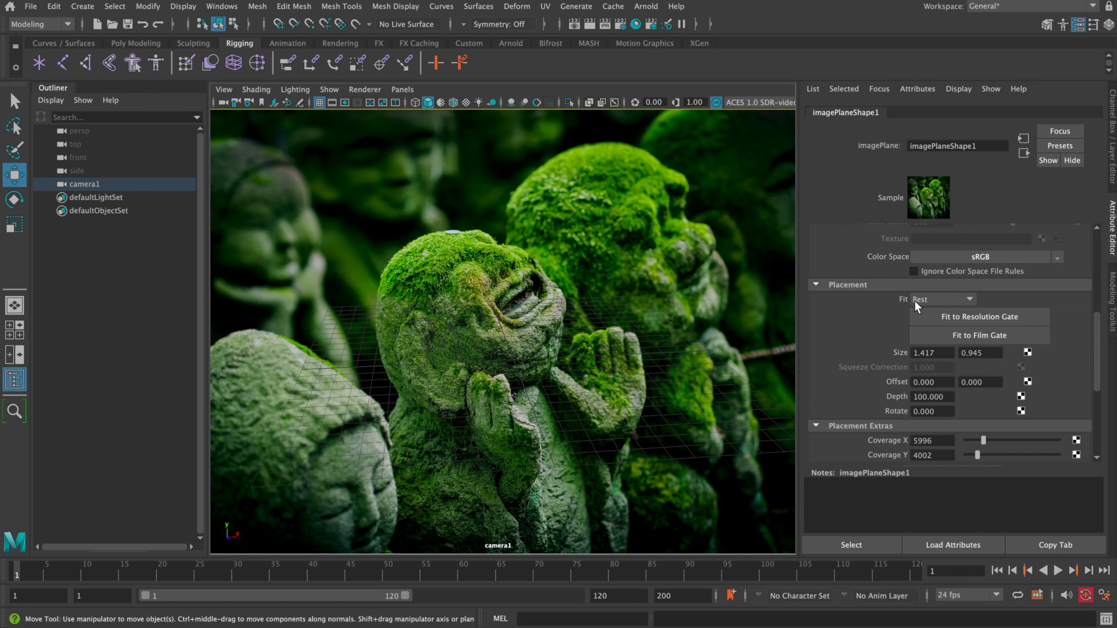
left_click(949, 299)
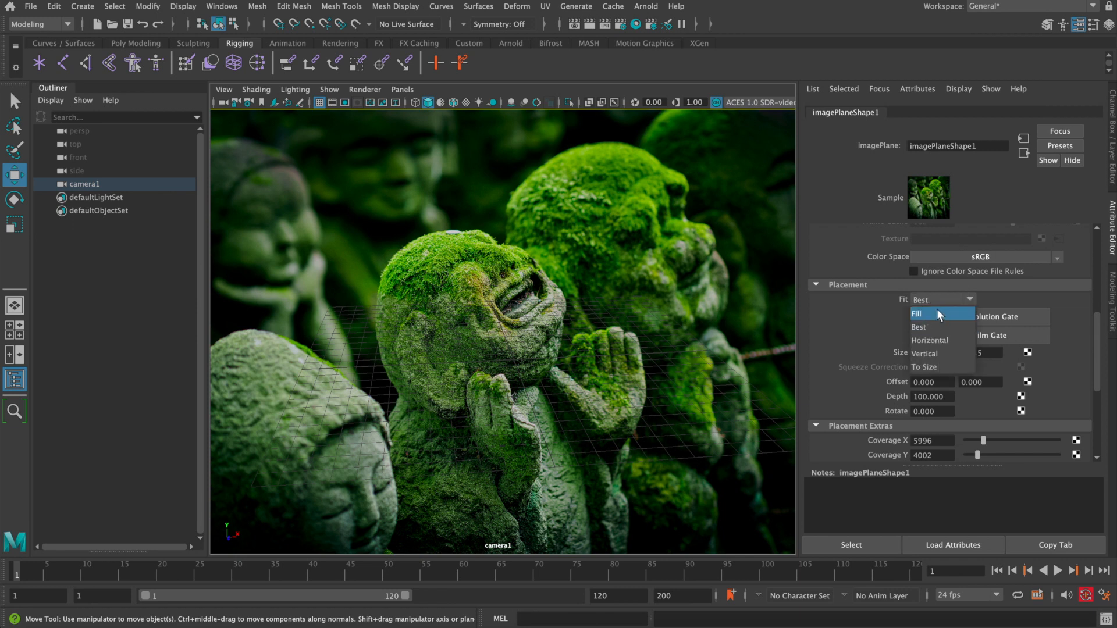
left_click(937, 313)
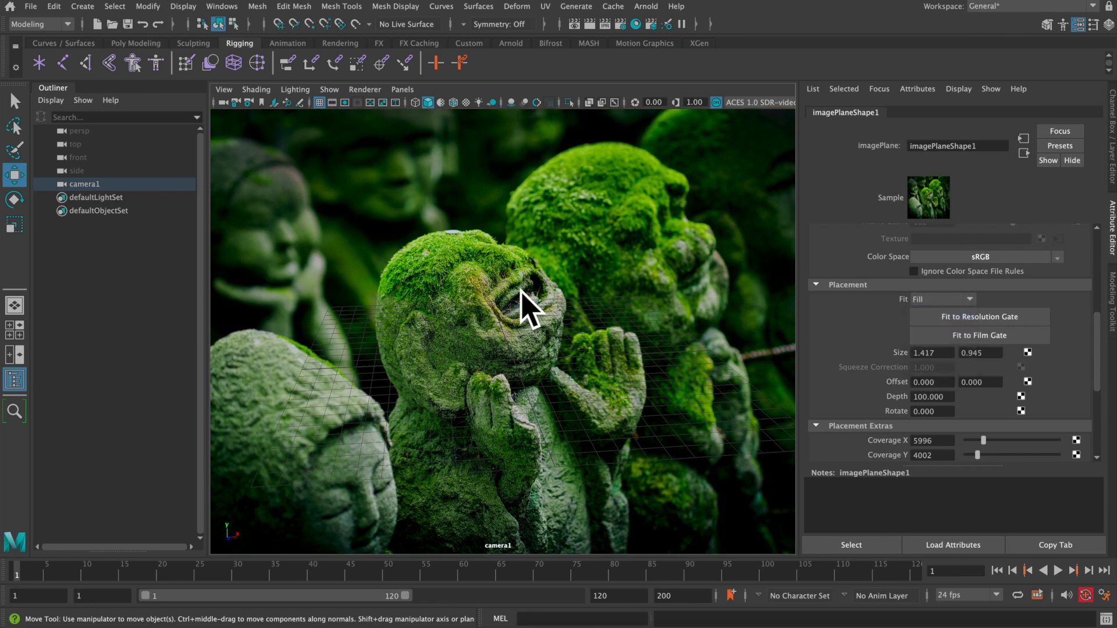
Set the render image size to the HD_1080 preset in the Render Settings, keeping persp as the renderable camera
left_click(621, 25)
left_click_drag(322, 99, 352, 91)
left_click_drag(494, 245, 492, 371)
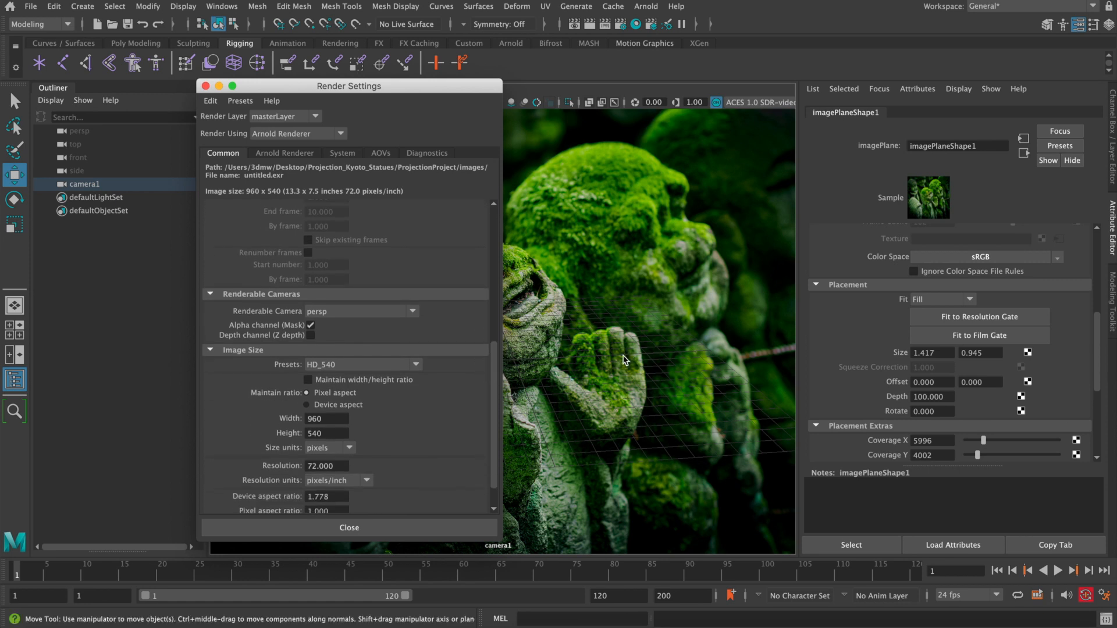
left_click(347, 313)
left_click(343, 312)
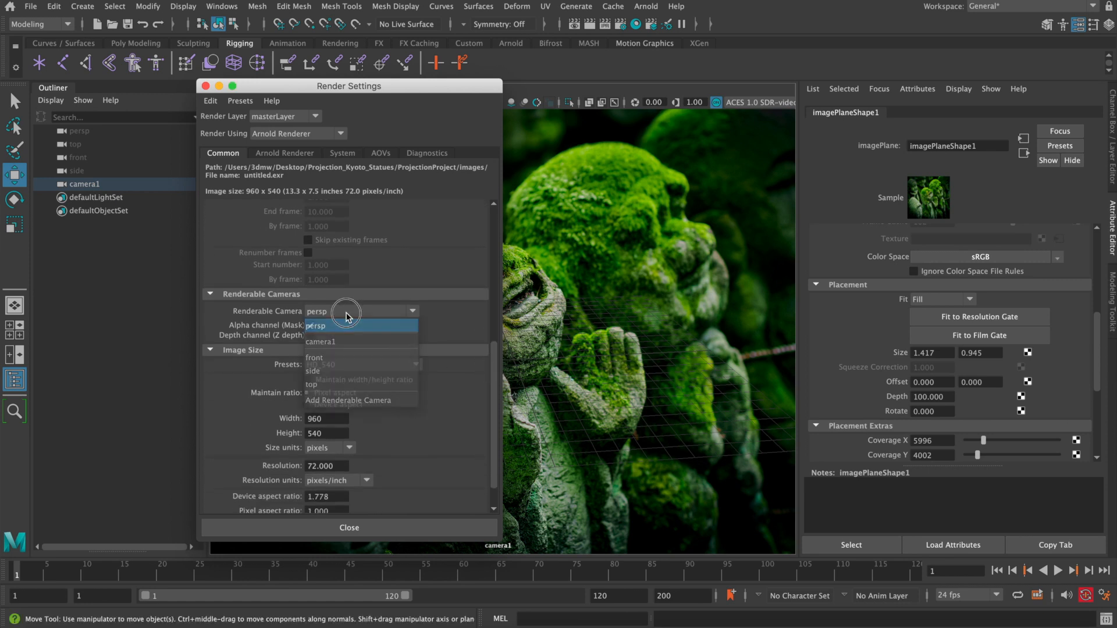
left_click(323, 313)
left_click(313, 317)
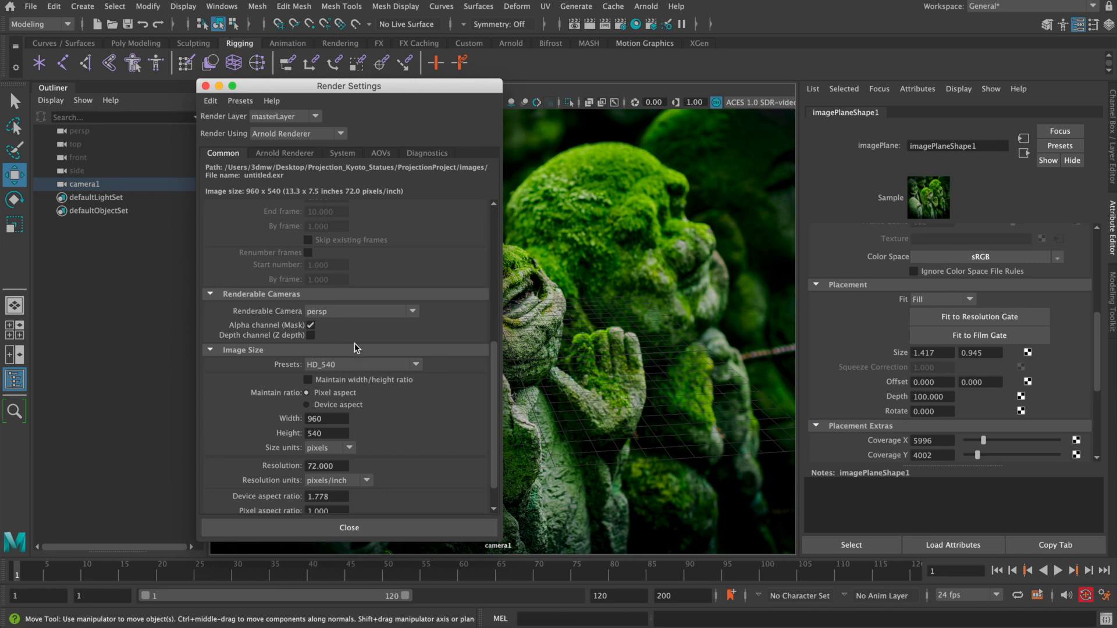
left_click(357, 364)
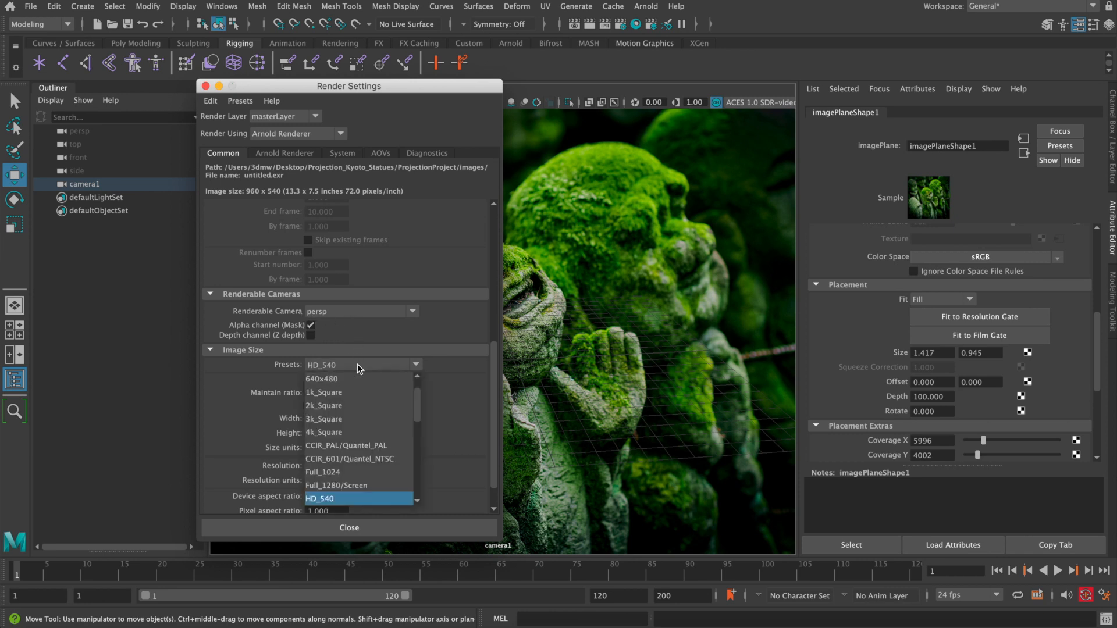
scroll(416, 420, "down", 3)
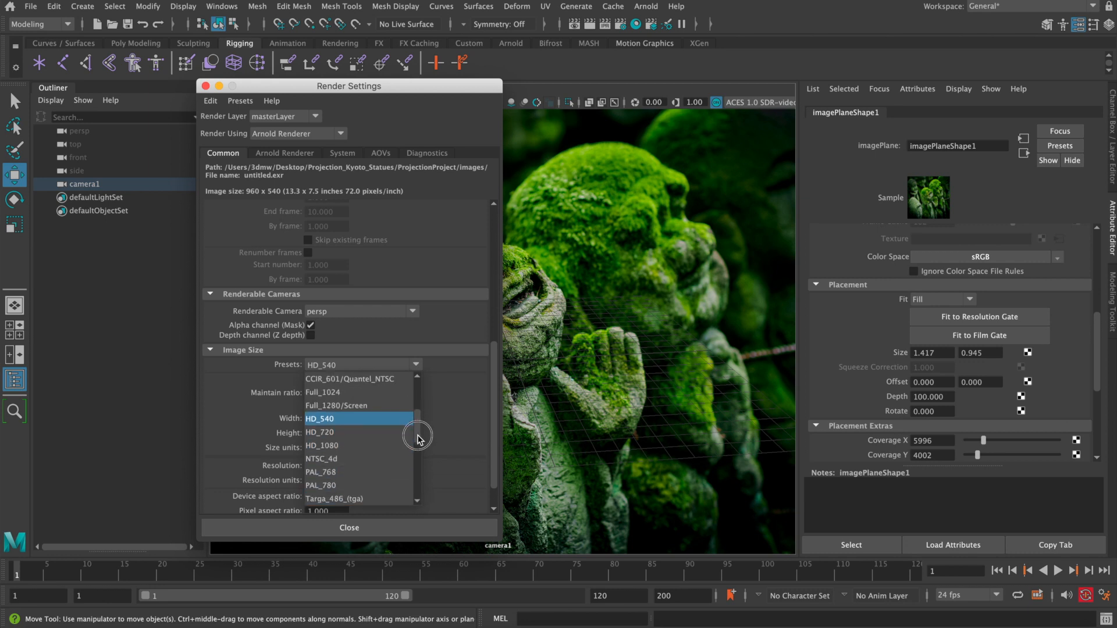
left_click(393, 433)
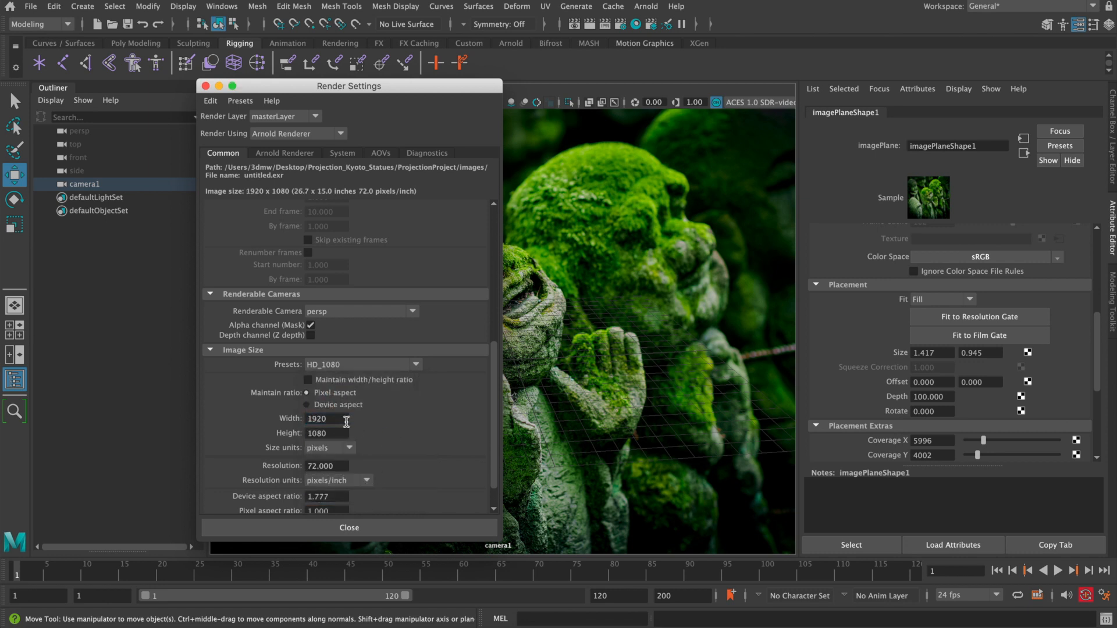
left_click(352, 528)
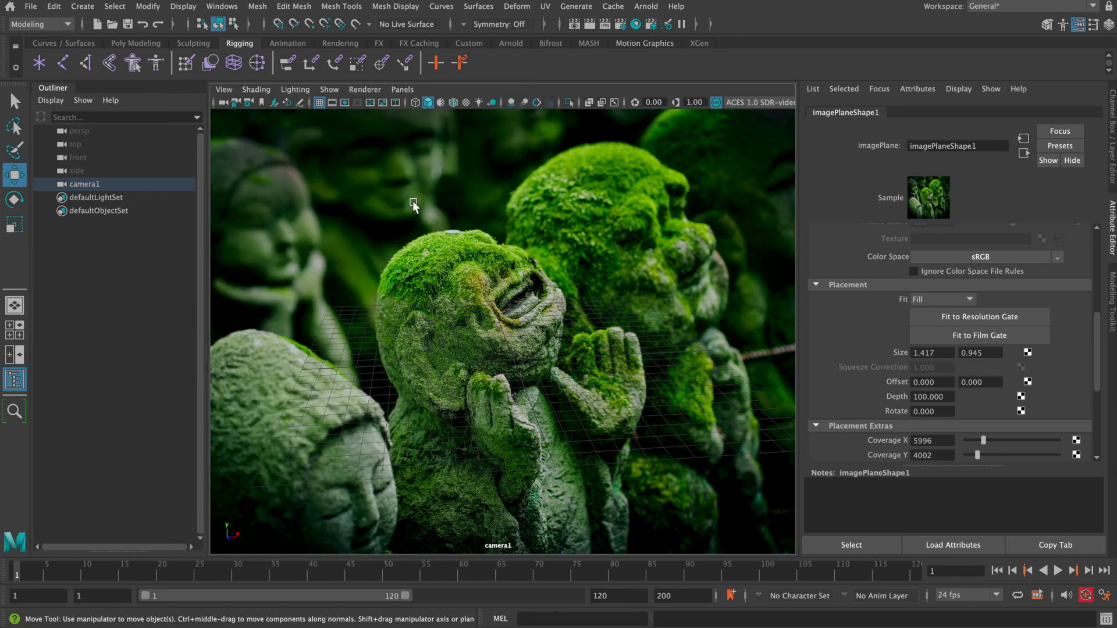
Display the resolution gate in the camera1 view and try the Horizontal fit for the image plane
left_click(343, 103)
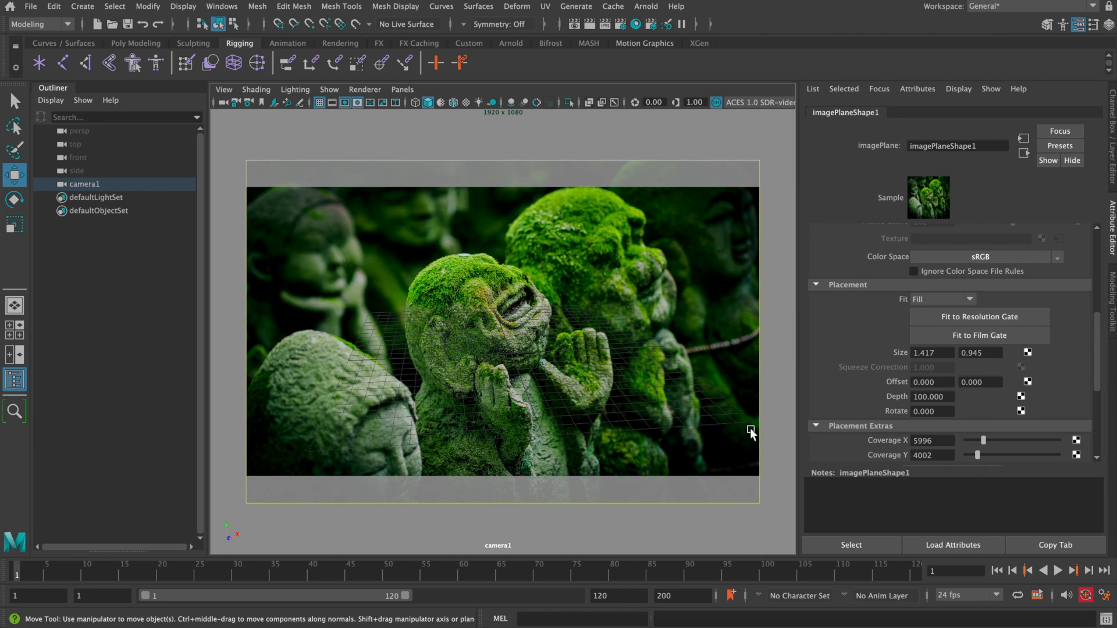
left_click(951, 300)
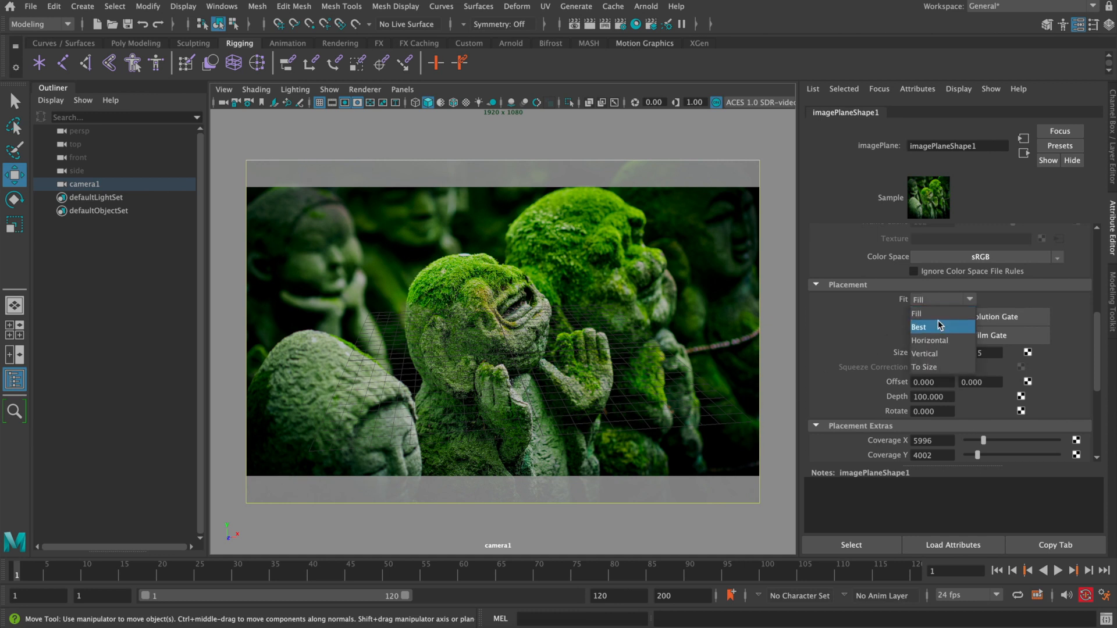
left_click(931, 318)
left_click(932, 302)
left_click(933, 333)
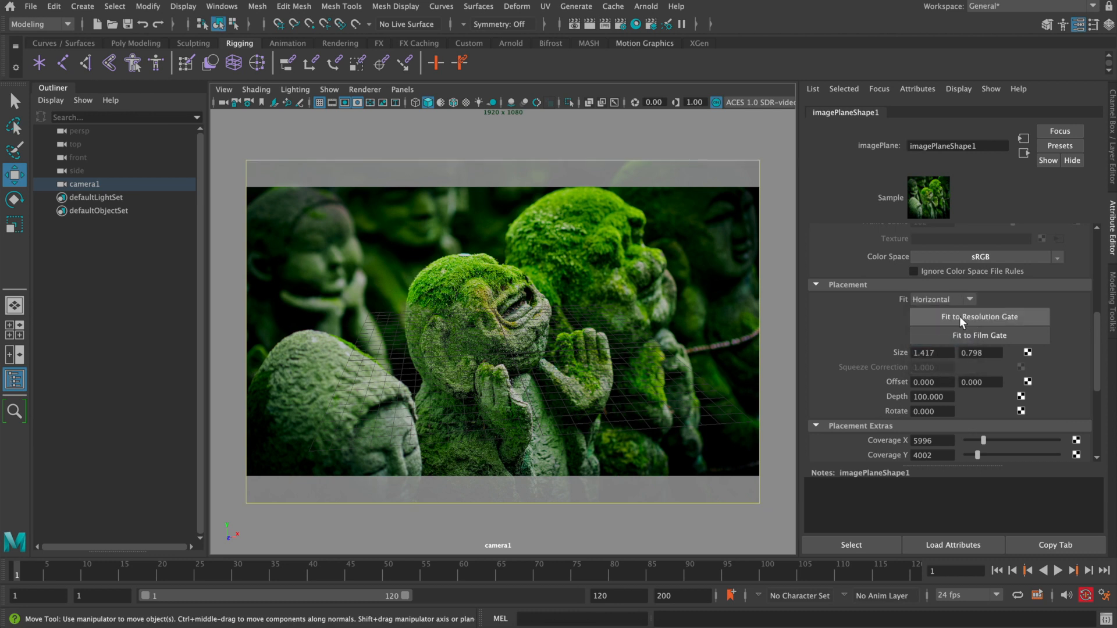
Fit the image plane to the resolution gate, compare the Best fit, and set Fit back to Fill
left_click(945, 298)
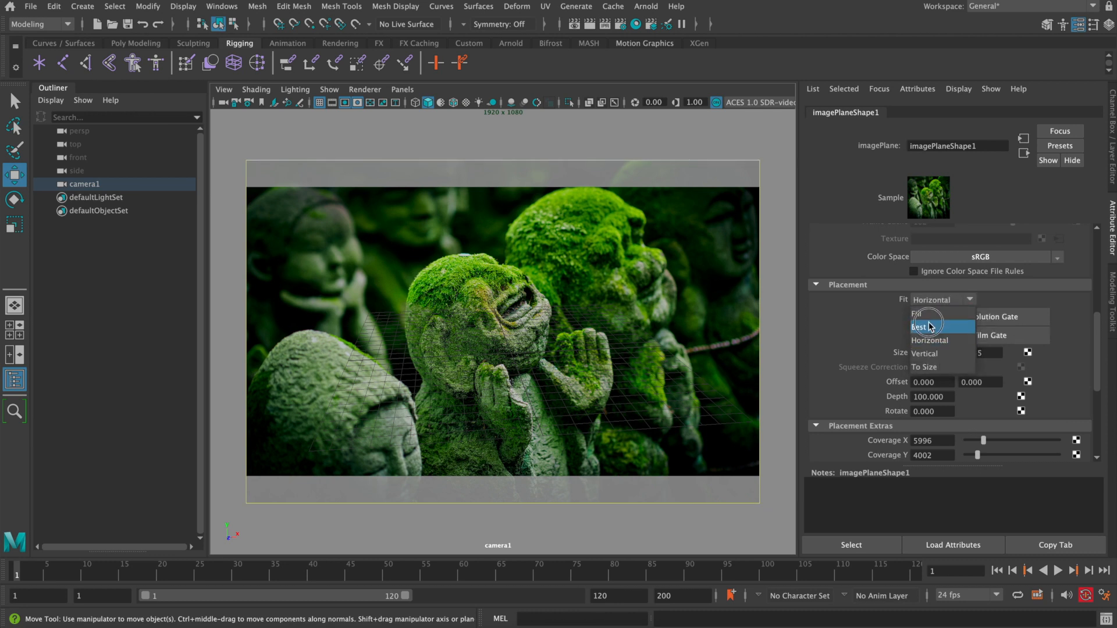
left_click(974, 321)
left_click(976, 321)
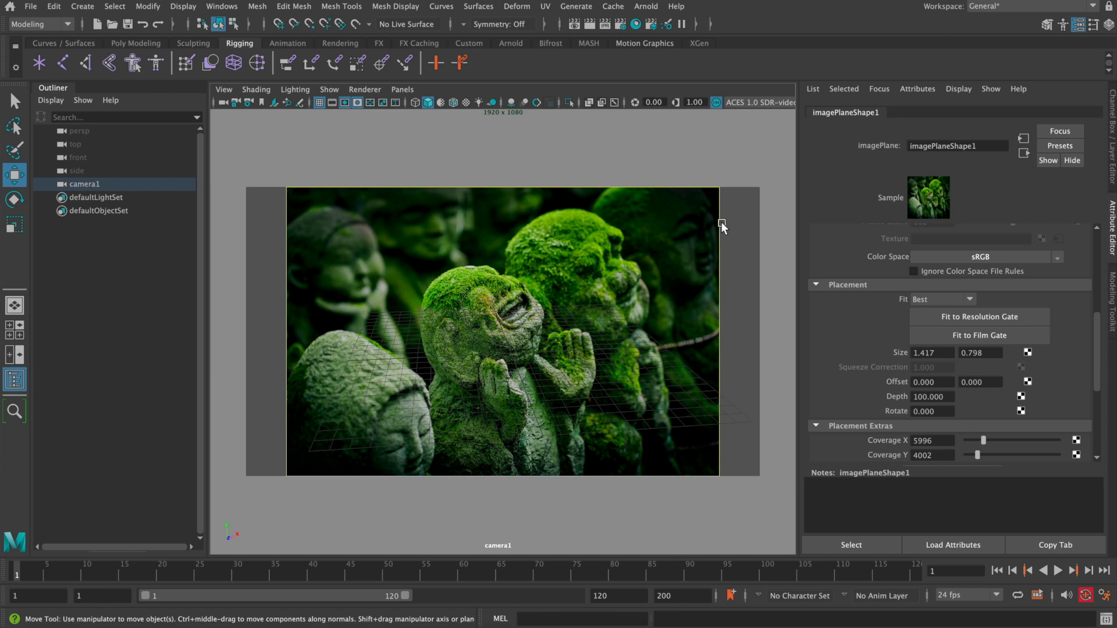
left_click(939, 296)
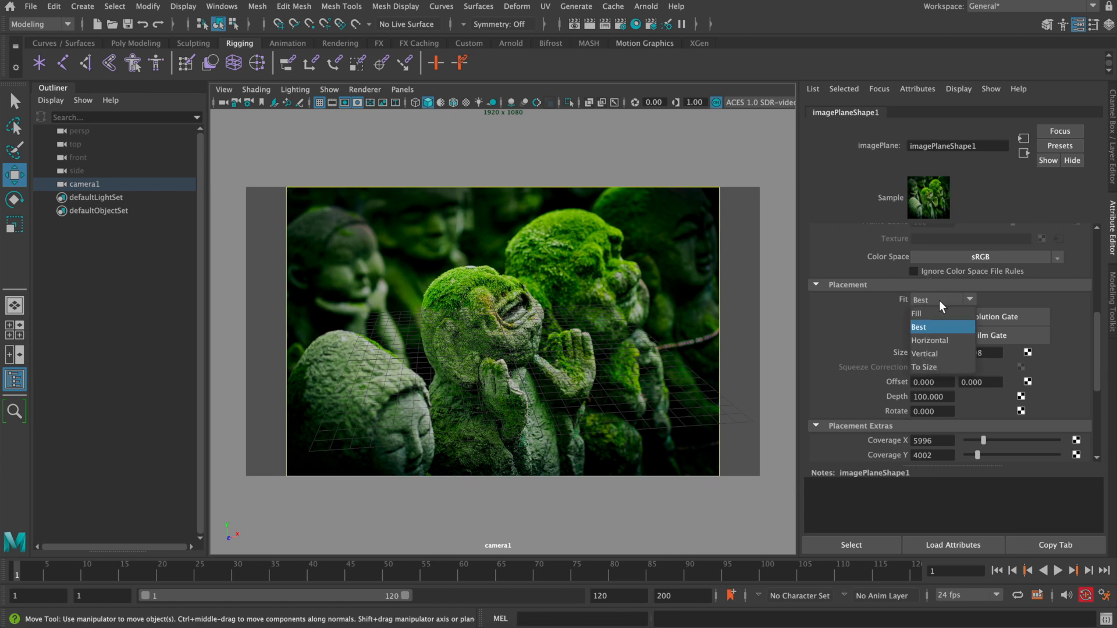
left_click(942, 314)
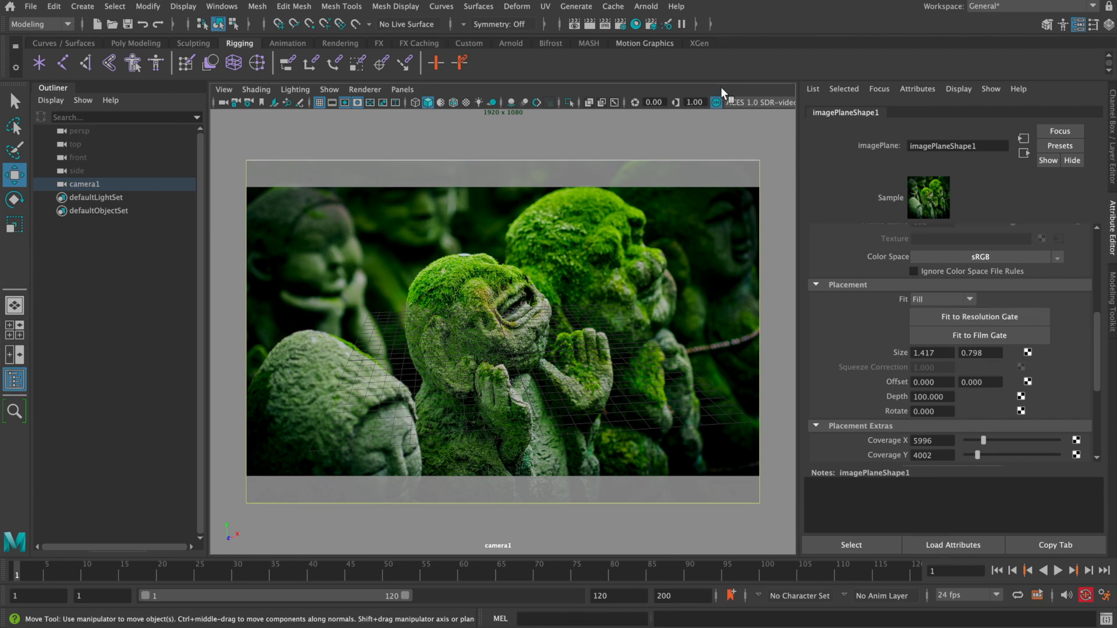
Show the perspective view beside camera1, create a polygon cube, and raise it about 2.87 cm above the grid
key("space")
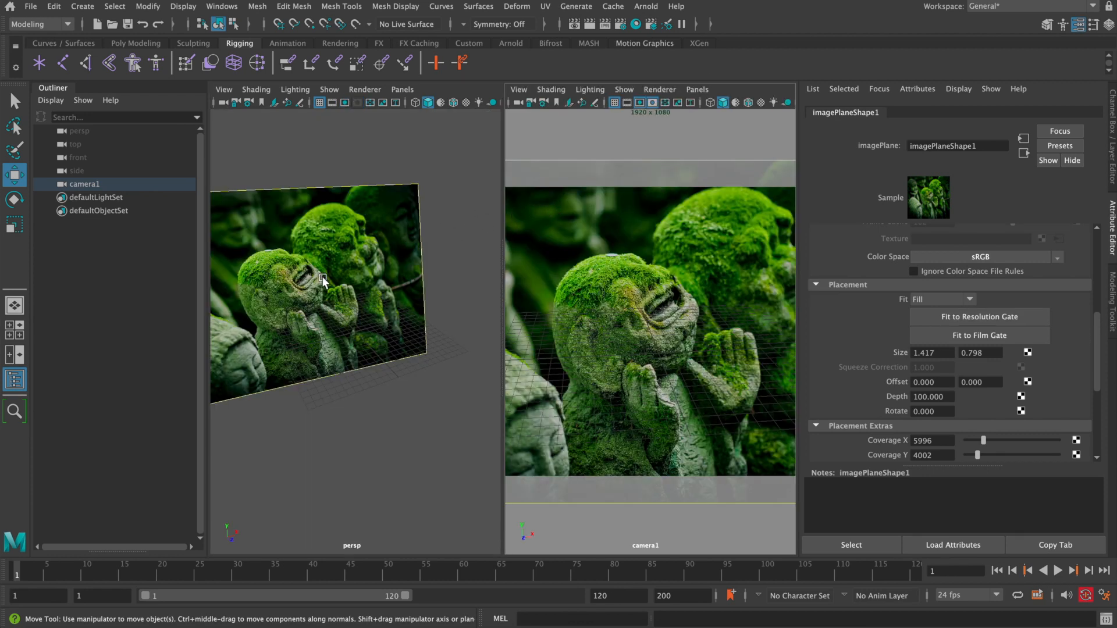
left_click_drag(322, 277, 364, 271, "alt")
right_click_drag(363, 271, 271, 217)
left_click_drag(271, 217, 373, 262, "alt")
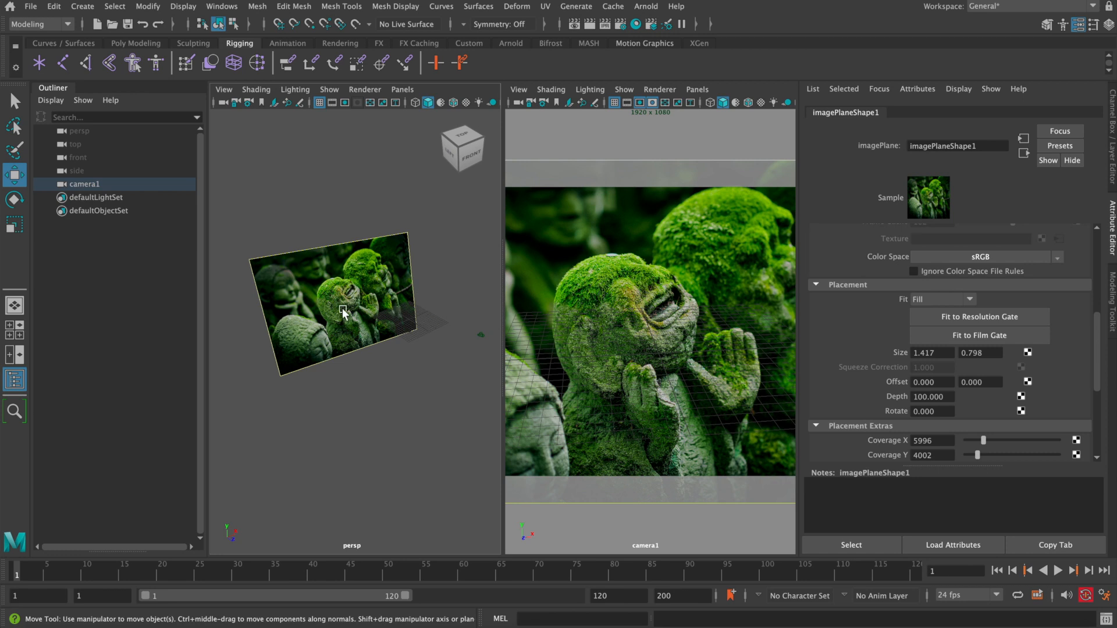
left_click(80, 12)
mouse_move(101, 56)
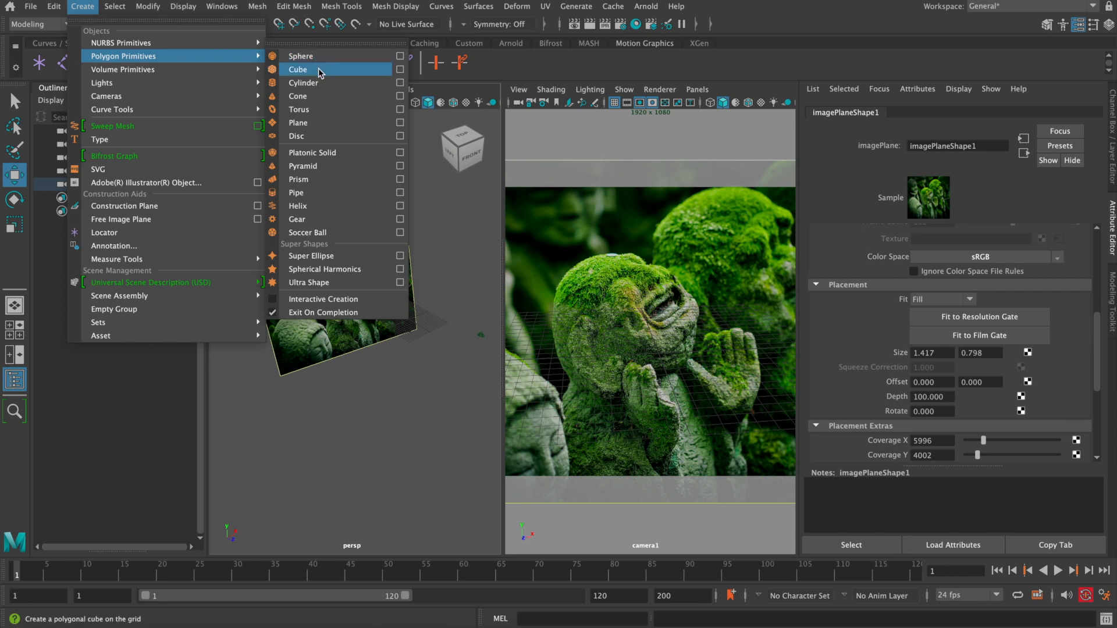
left_click(299, 70)
left_click_drag(413, 306, 413, 301)
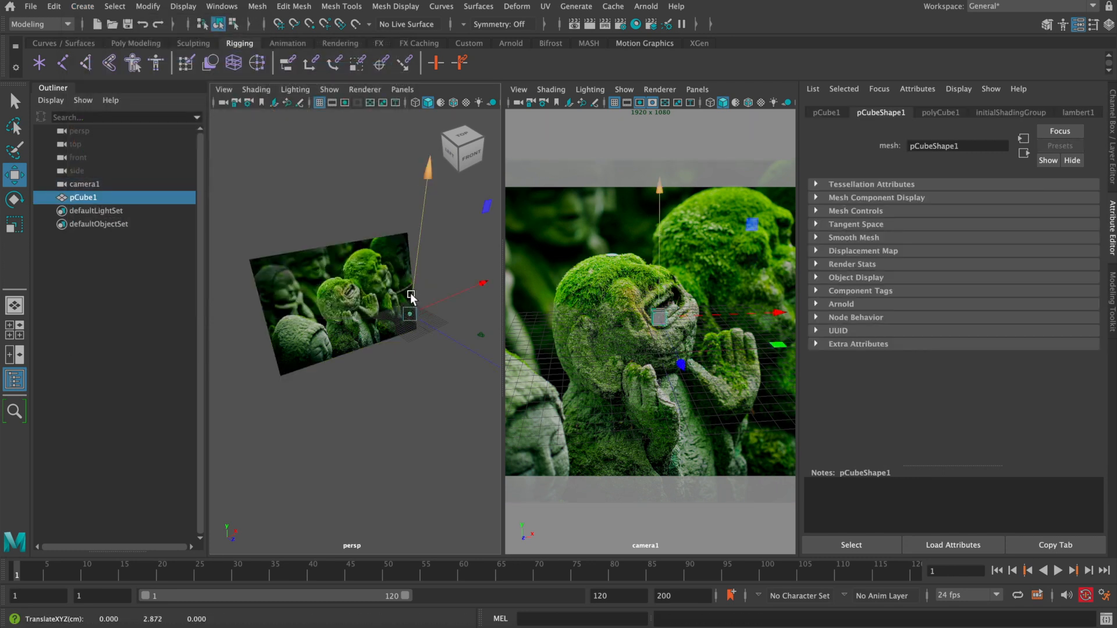
Show only the camera1 view and scale the cube uniformly to about 4.27 over the central statue's head
key("space")
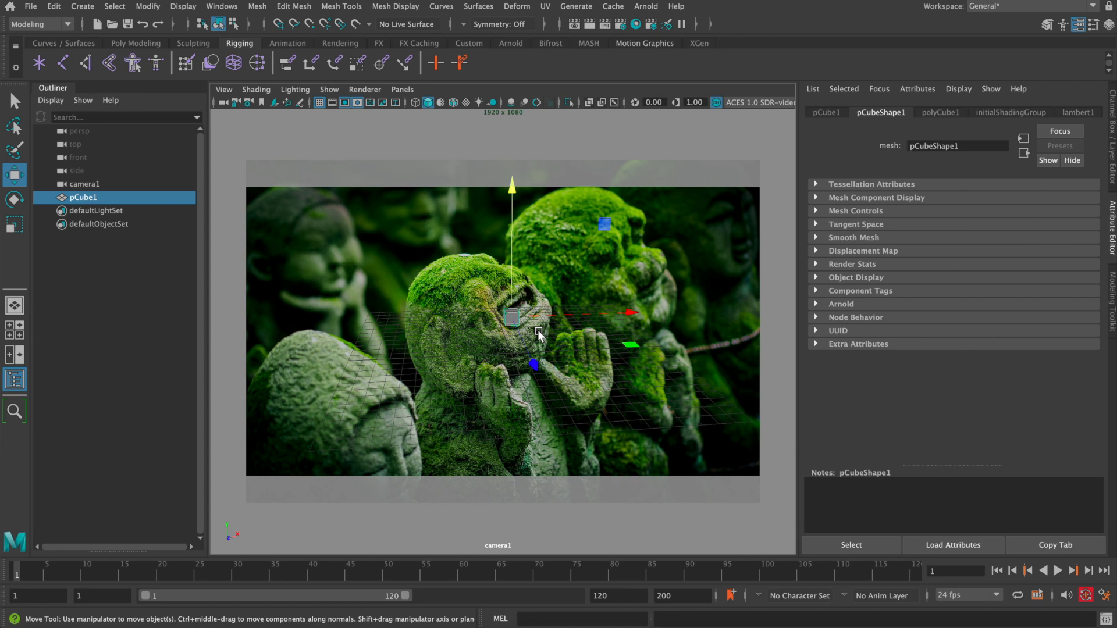
left_click_drag(538, 330, 523, 333, "alt")
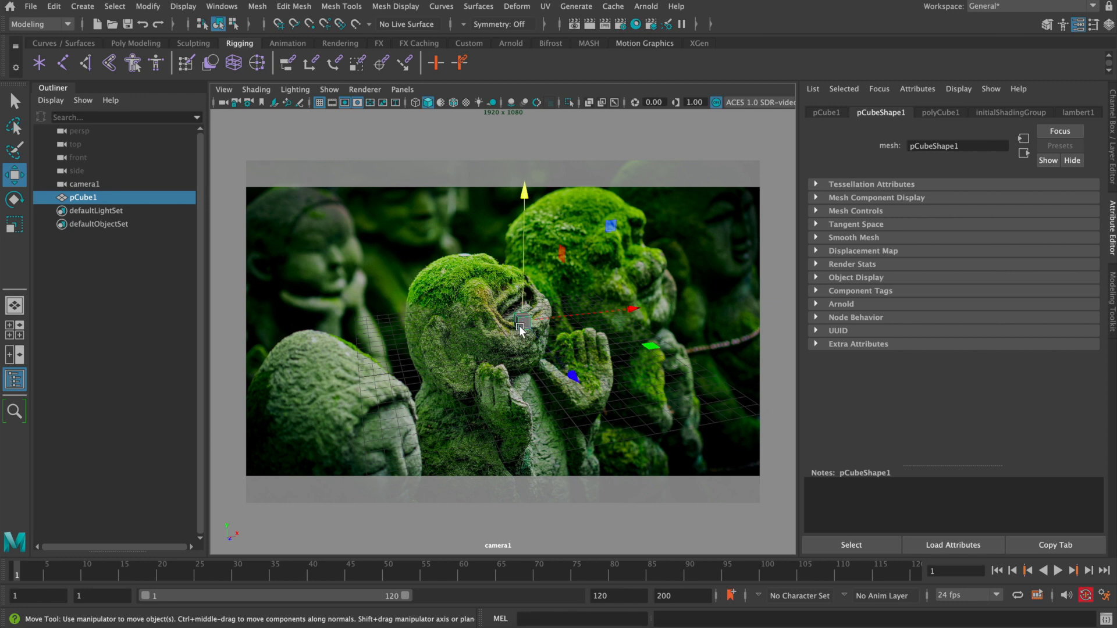
mouse_move(547, 318)
left_mouse_down()
mouse_move(522, 321)
mouse_move(543, 320)
left_mouse_up()
key("r")
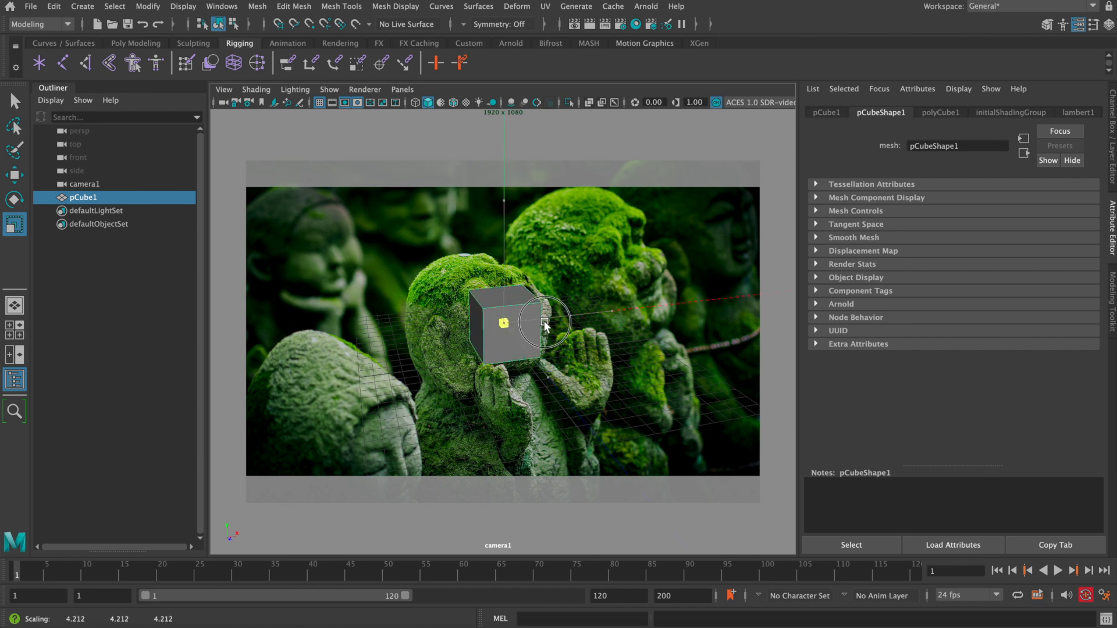
Orbit and pan camera1 so the cube is seen corner-on over the central statue's head
key("e")
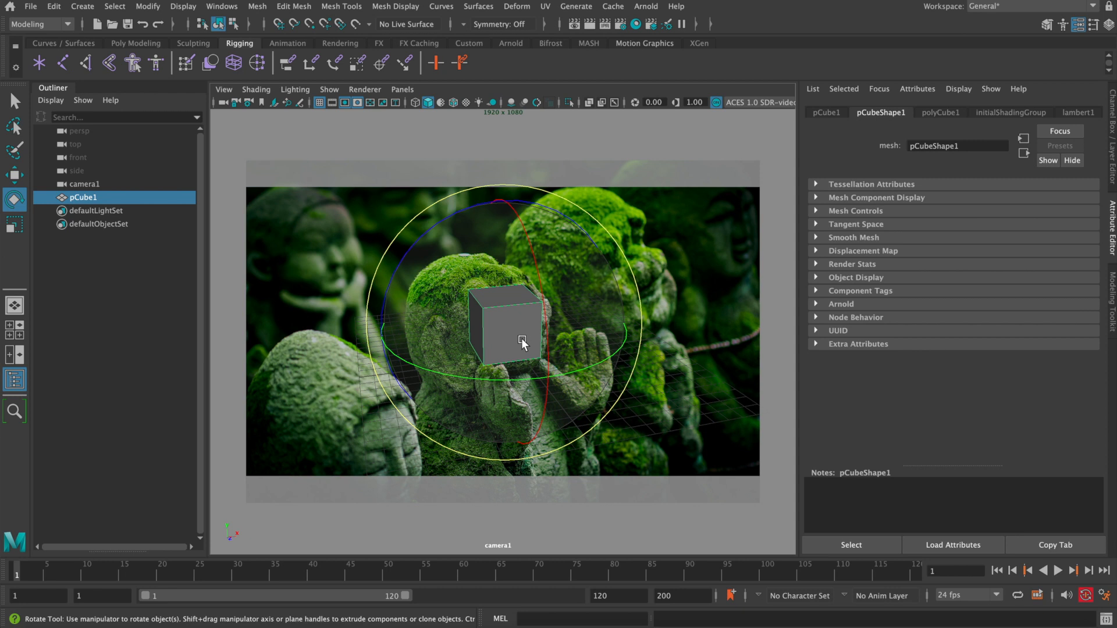
left_click_drag(521, 337, 490, 319)
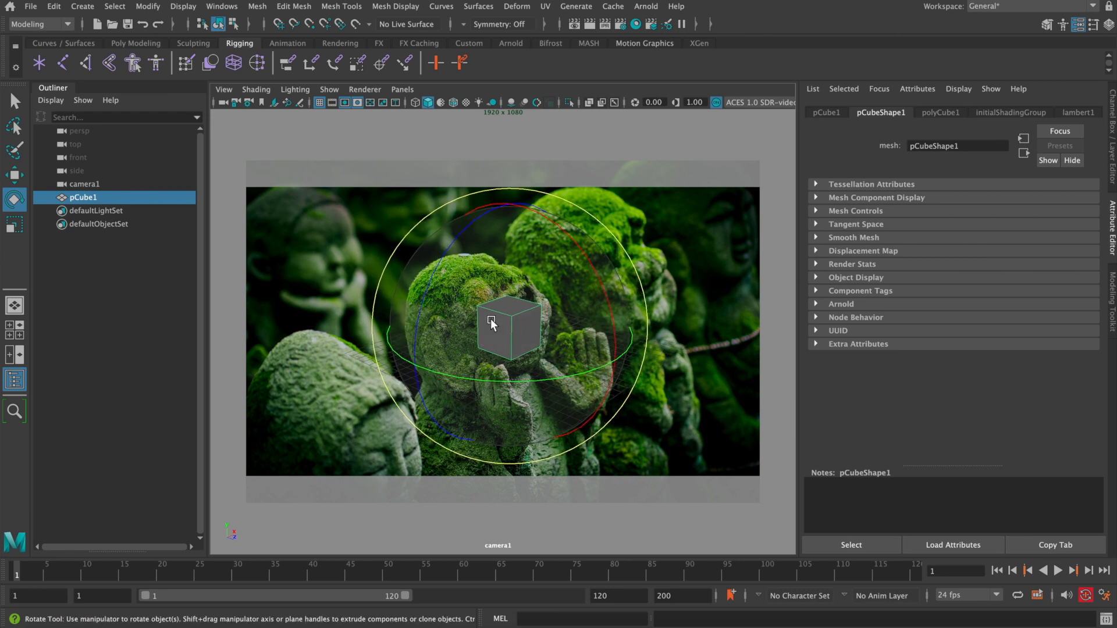
middle_click_drag(516, 314, 506, 319, "alt")
mouse_move(506, 319)
right_mouse_down("alt")
mouse_move(486, 312)
mouse_move(508, 317)
right_mouse_up("alt")
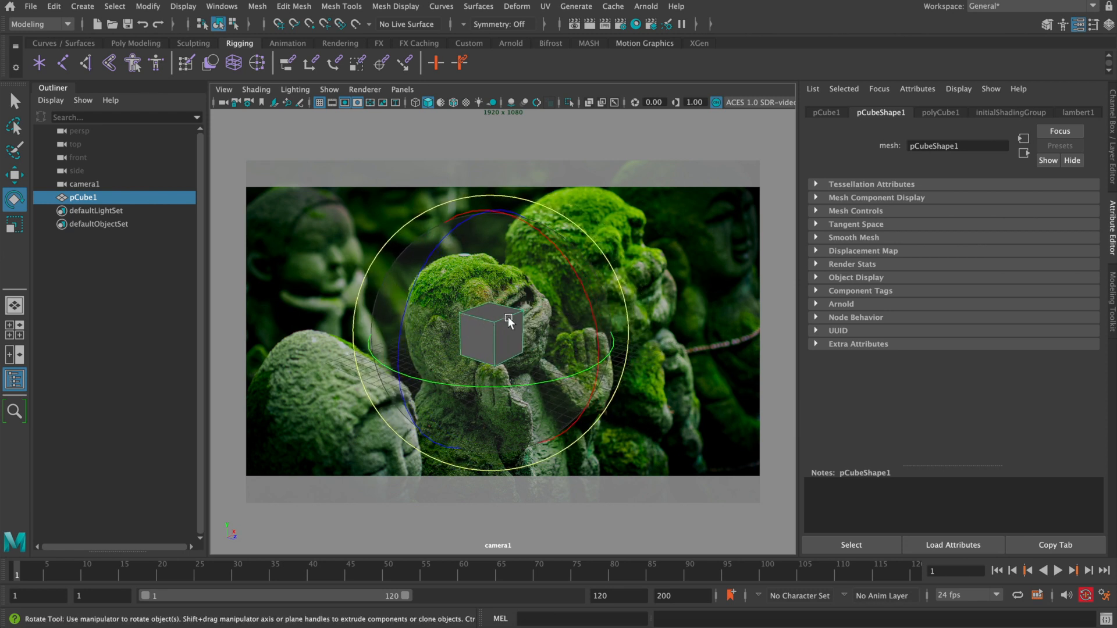
Select camera1, show its channels, and set its Focal Length to 85
left_click(414, 219)
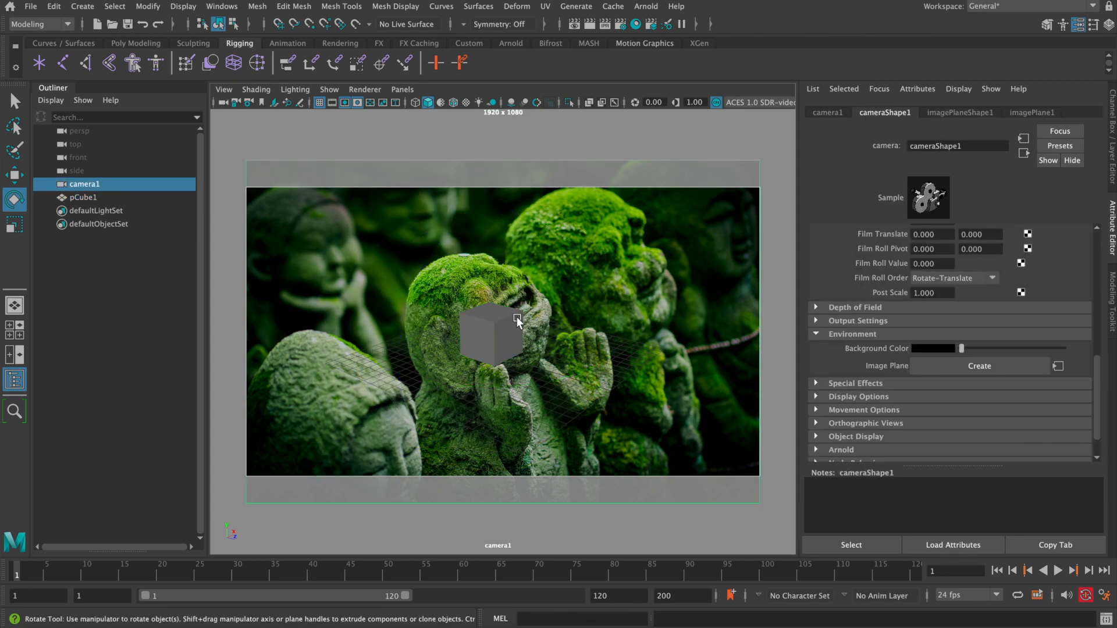
key("ctrl+a")
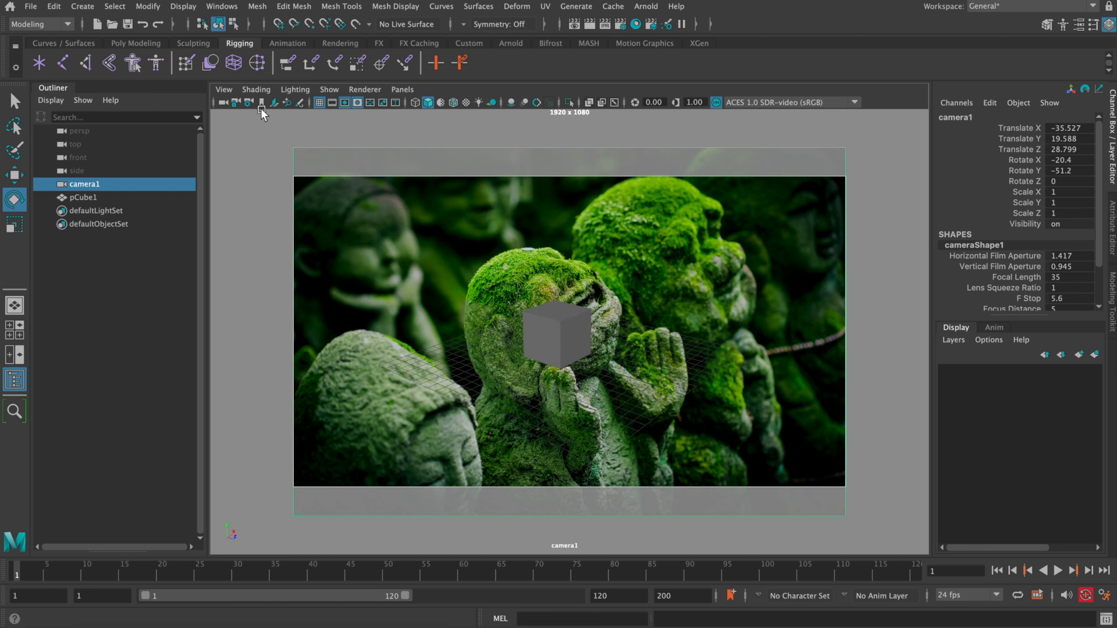
double_click(1065, 278)
type("8")
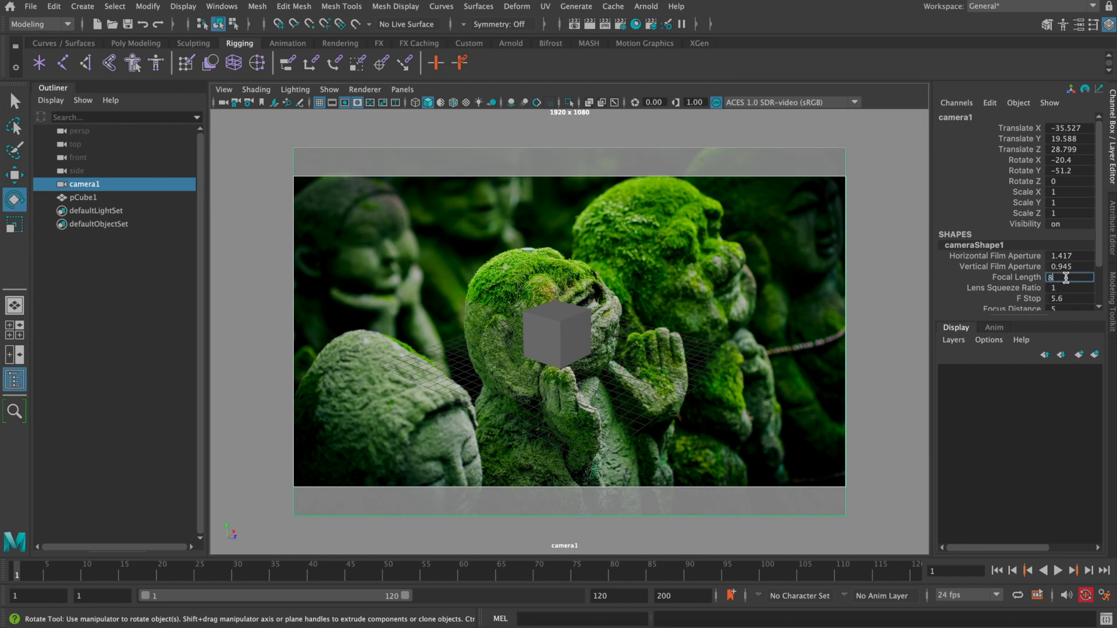
key("Return")
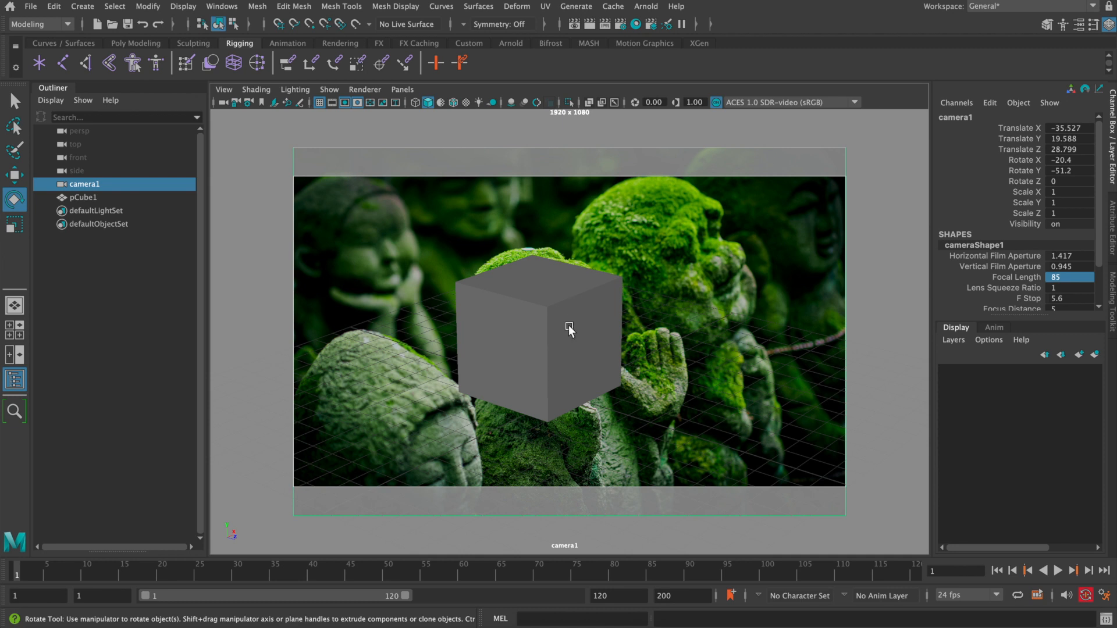
Dolly camera1 back and orbit it until the cube fits the central statue's head in size and perspective
scroll(569, 328, "down", 4)
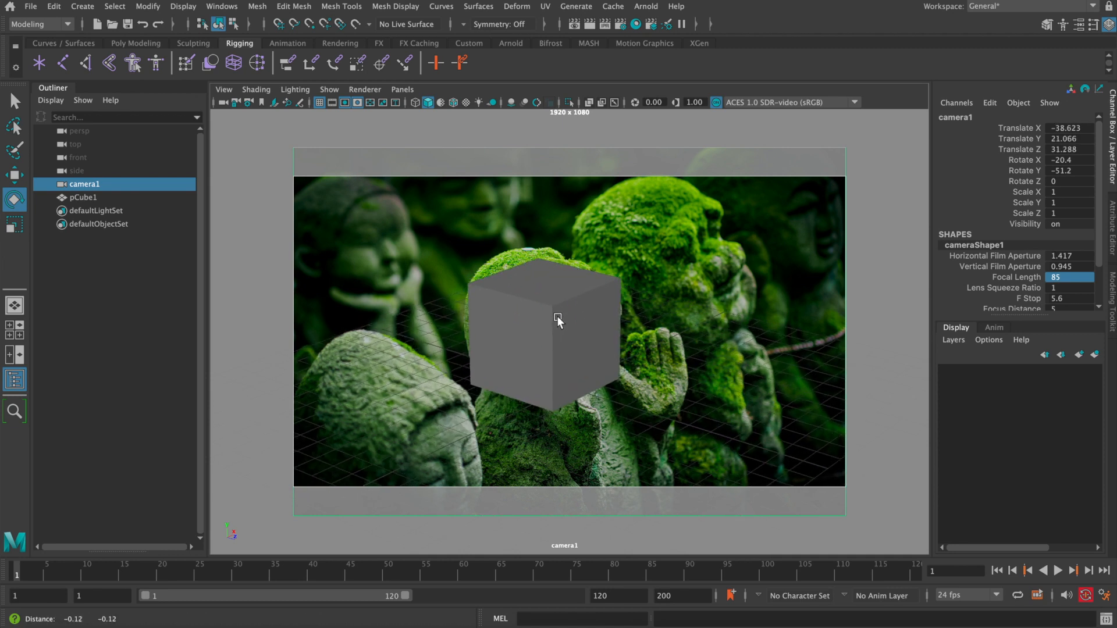
mouse_move(557, 316)
left_mouse_down("alt")
mouse_move(566, 316)
mouse_move(556, 326)
mouse_move(588, 321)
mouse_move(576, 302)
mouse_move(567, 330)
left_mouse_up("alt")
left_click(556, 326)
key("super+z")
right_click_drag(547, 312, 511, 291, "alt")
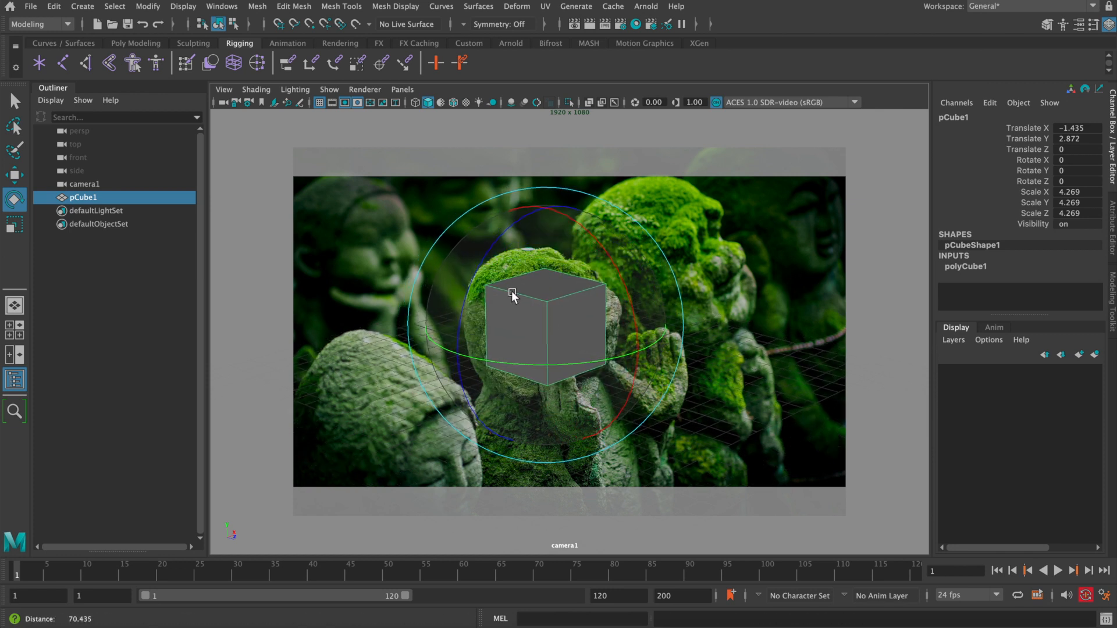
left_click_drag(512, 291, 562, 302, "alt")
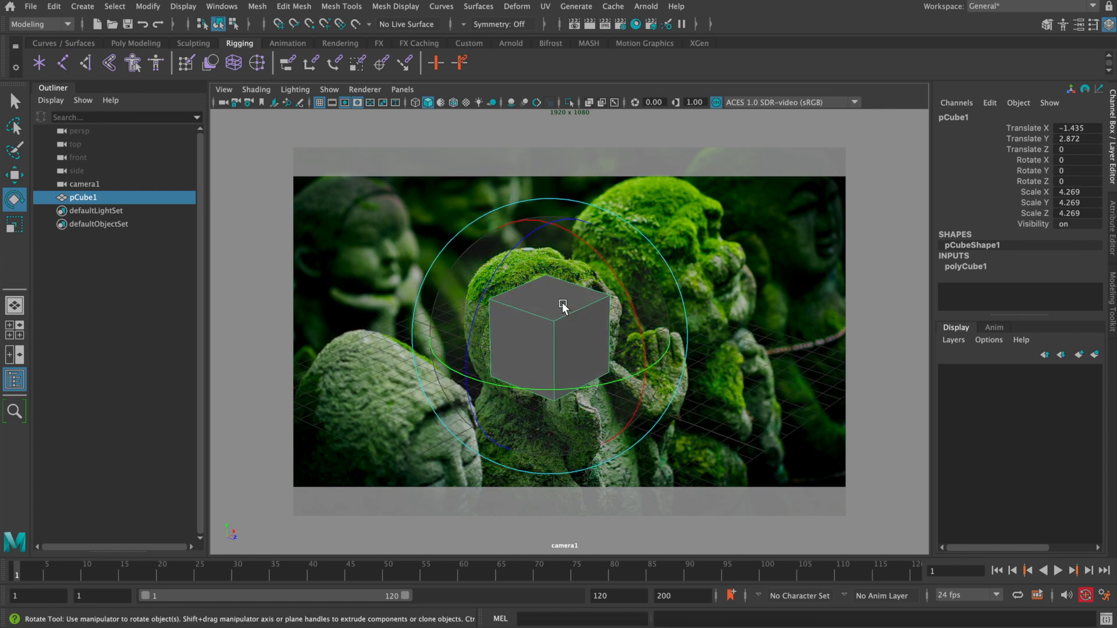
middle_click_drag(562, 302, 561, 295, "alt")
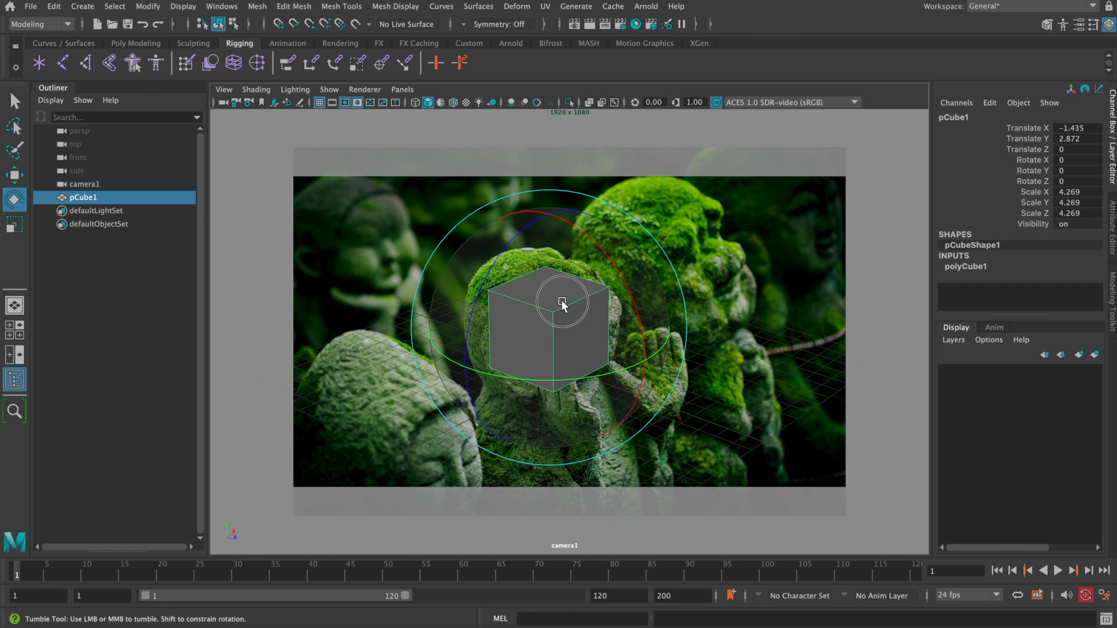
left_click_drag(560, 301, 560, 299)
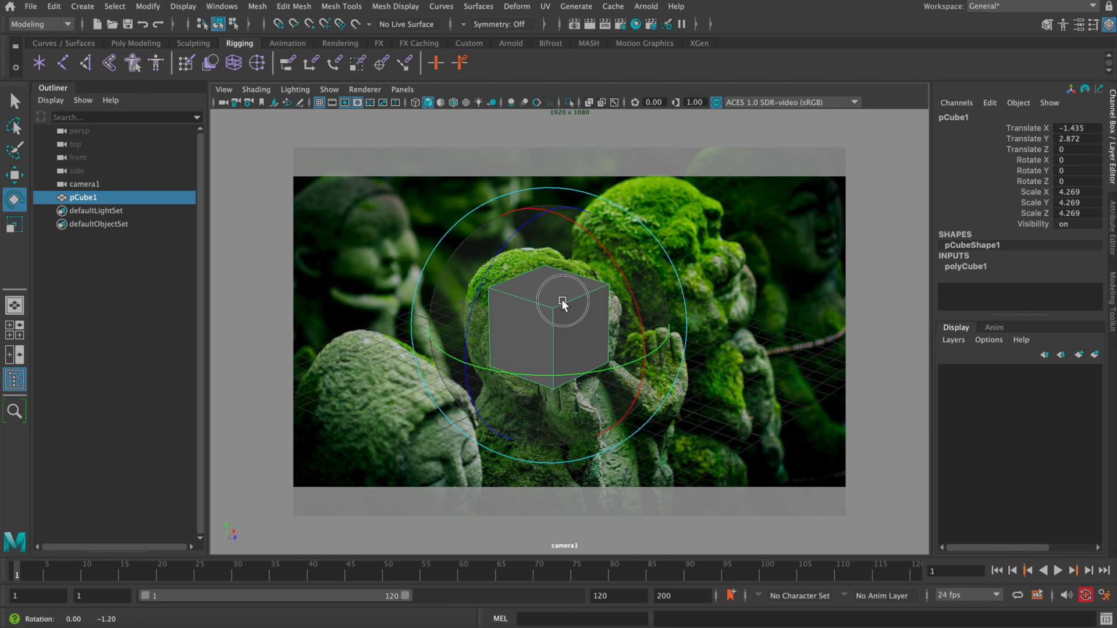
Examine camera1's placement relative to the cube and image plane in the perspective view, then return to the full camera1 view
key("space")
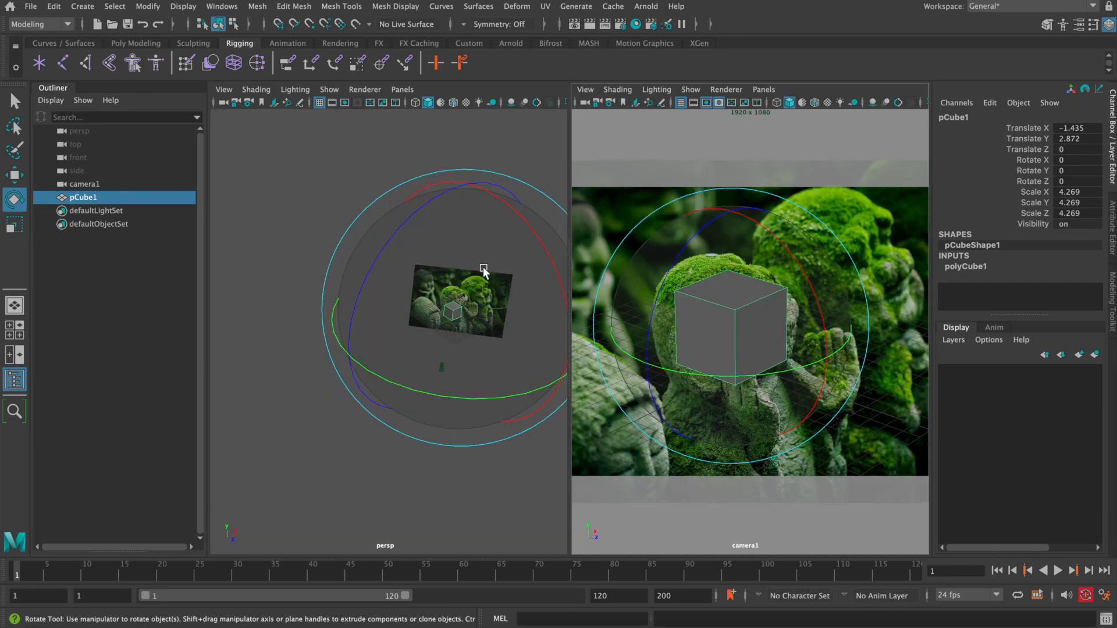
left_click_drag(483, 270, 366, 269, "alt")
left_click(238, 242)
key("w")
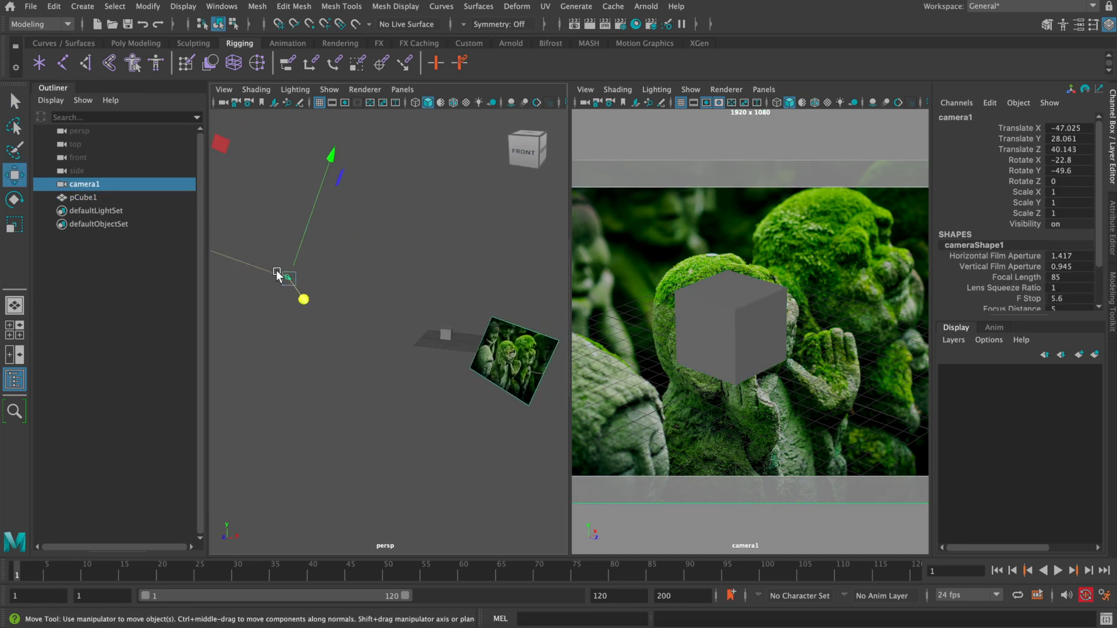
left_click_drag(444, 335, 486, 352, "alt")
key("q")
key("space")
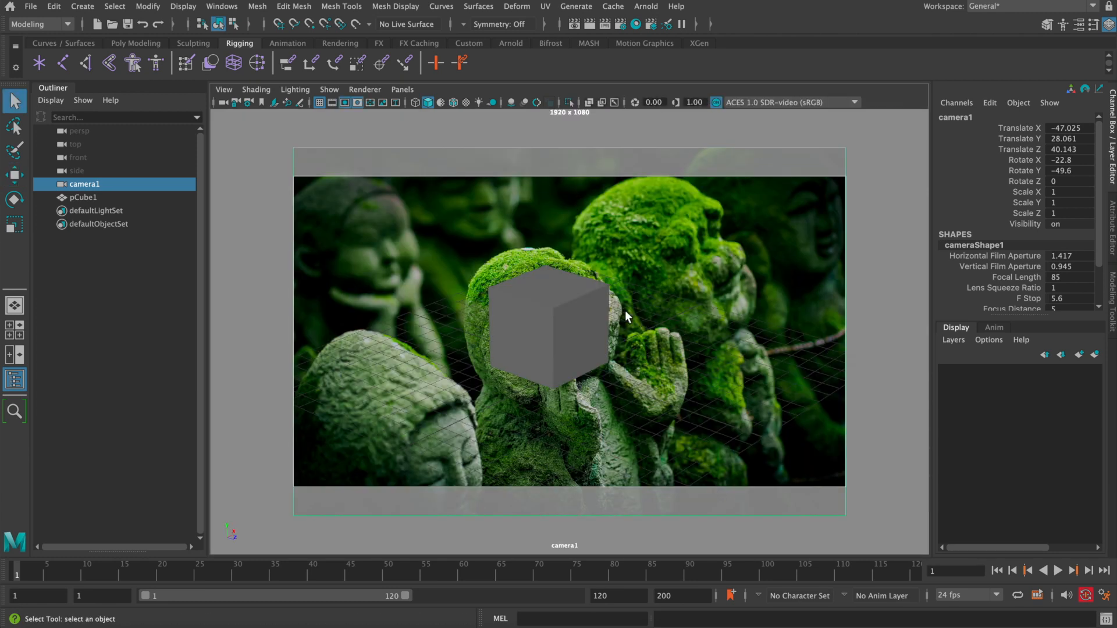
Set the cube's Subdivisions Width, Height and Depth to 2
left_click(563, 300)
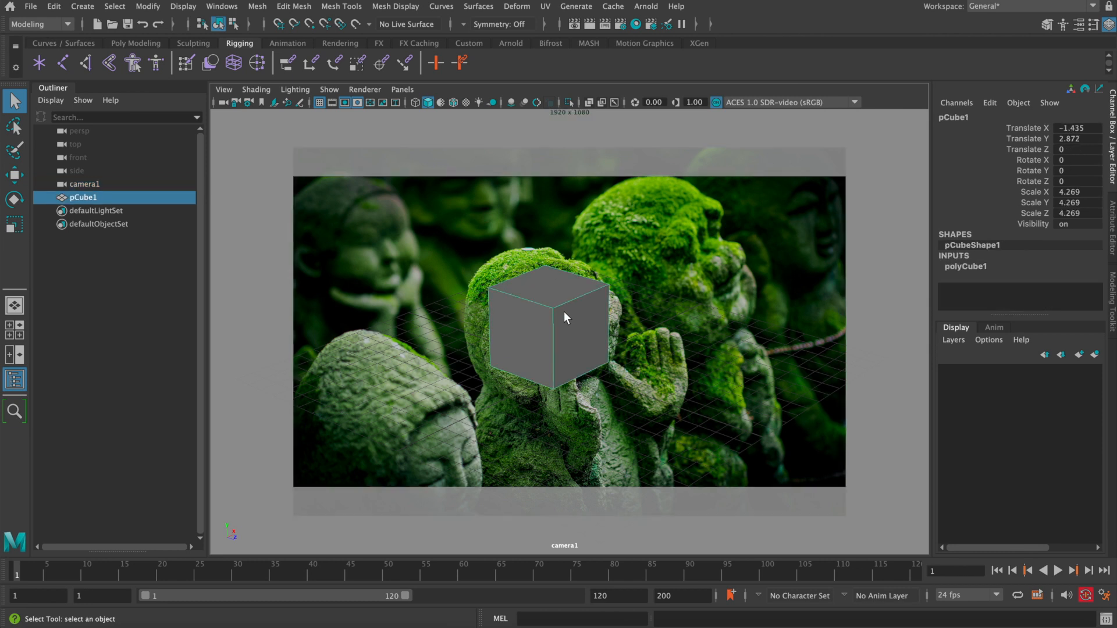
key("space")
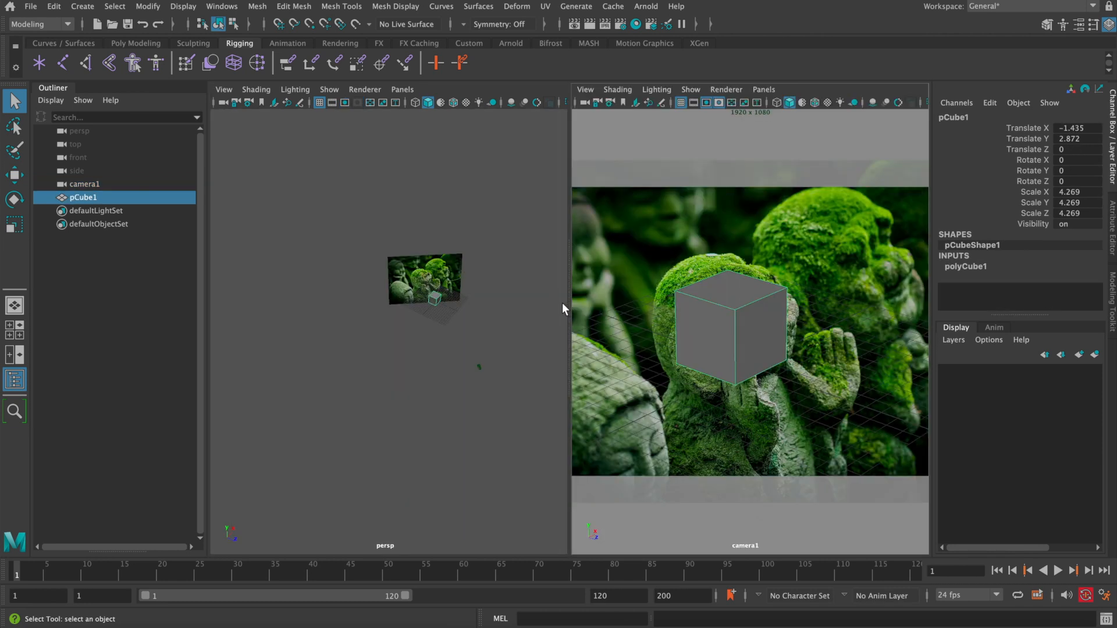
key("space")
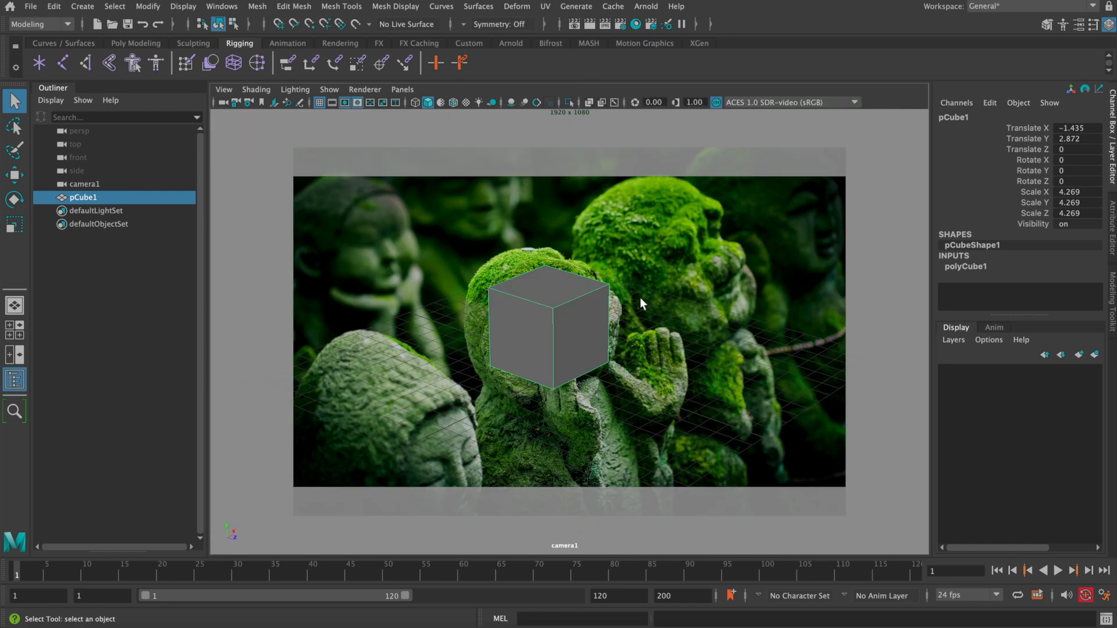
left_click(959, 268)
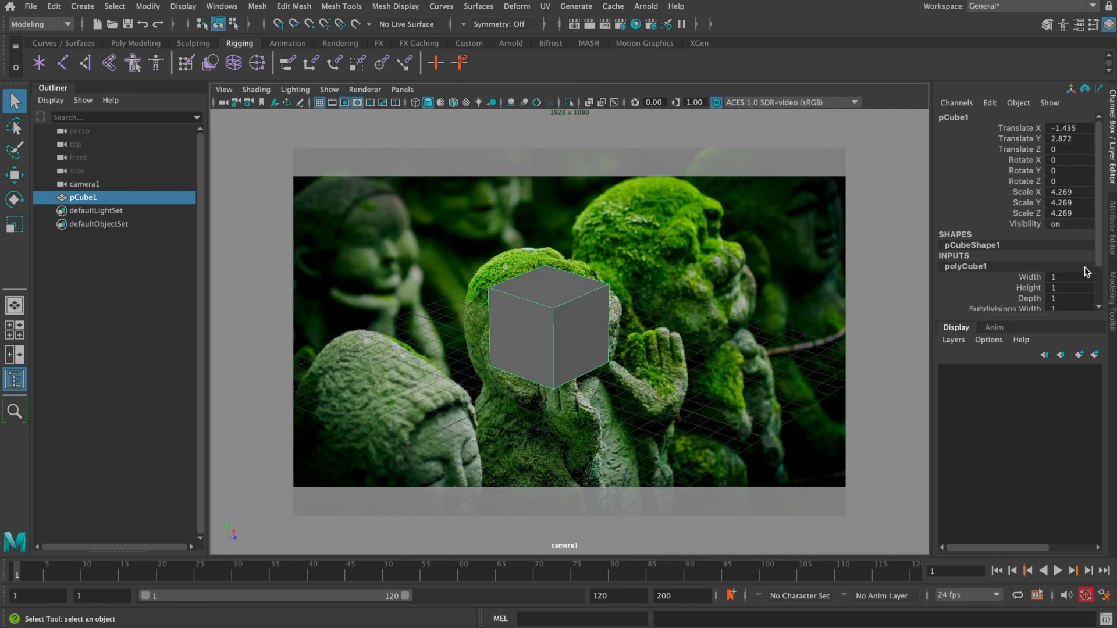
left_click_drag(1096, 263, 1096, 292)
left_click(1067, 262)
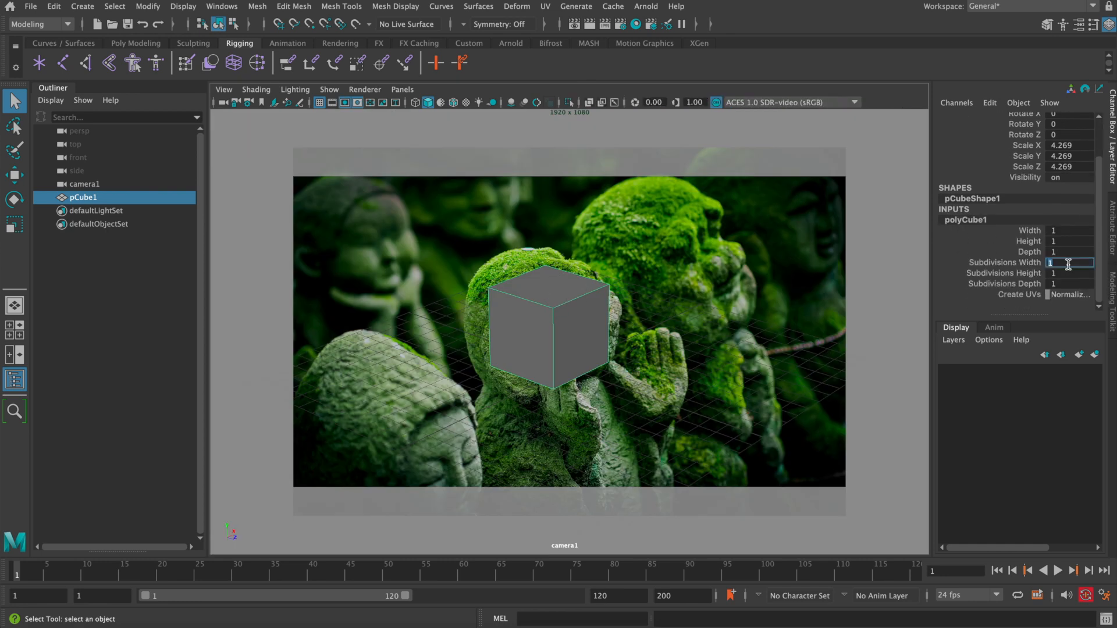
type("2")
left_click(1066, 272)
type("2")
left_click(1066, 281)
type("2")
left_click(1027, 278)
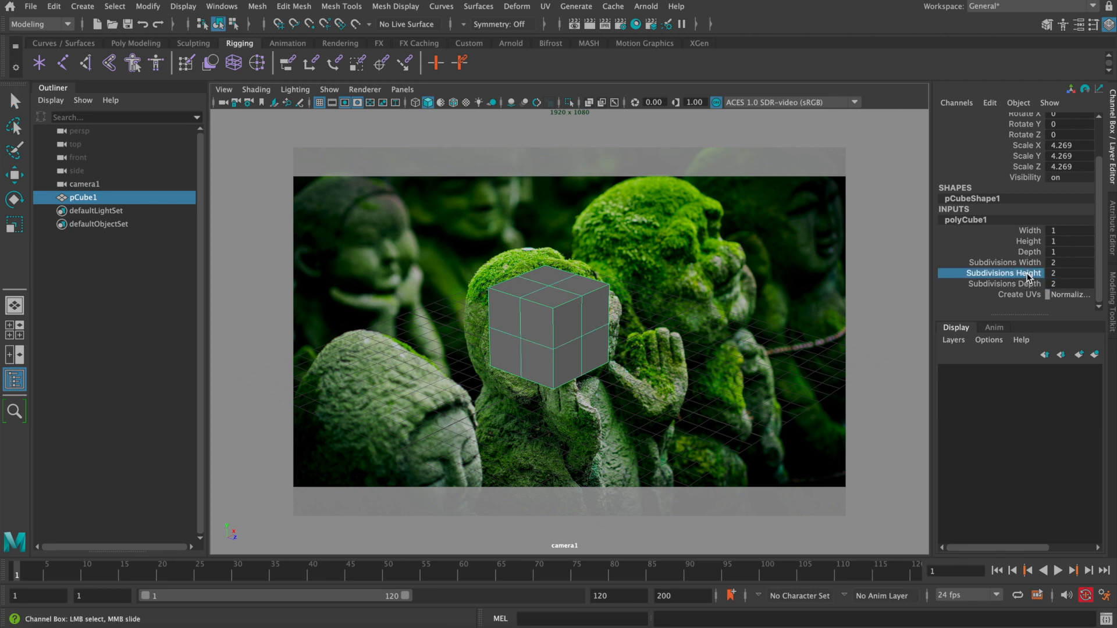
Raise the cube to about 3.5 in Y and, in wireframe display, tilt it to about -10 degrees in X
left_click(588, 326)
key("w")
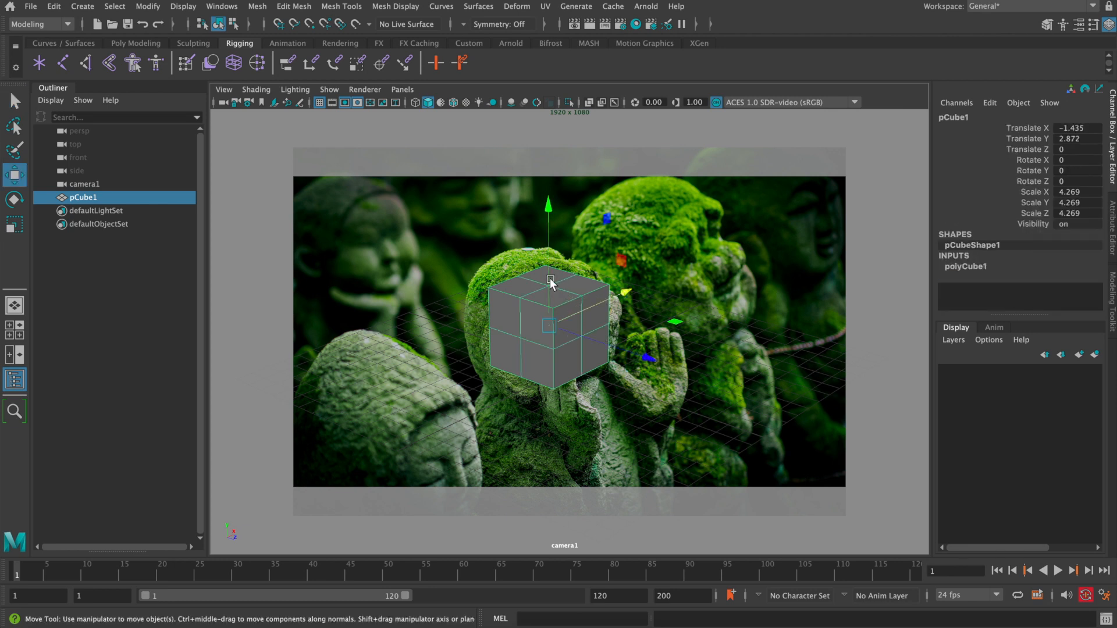
left_click_drag(549, 278, 550, 261)
key("e")
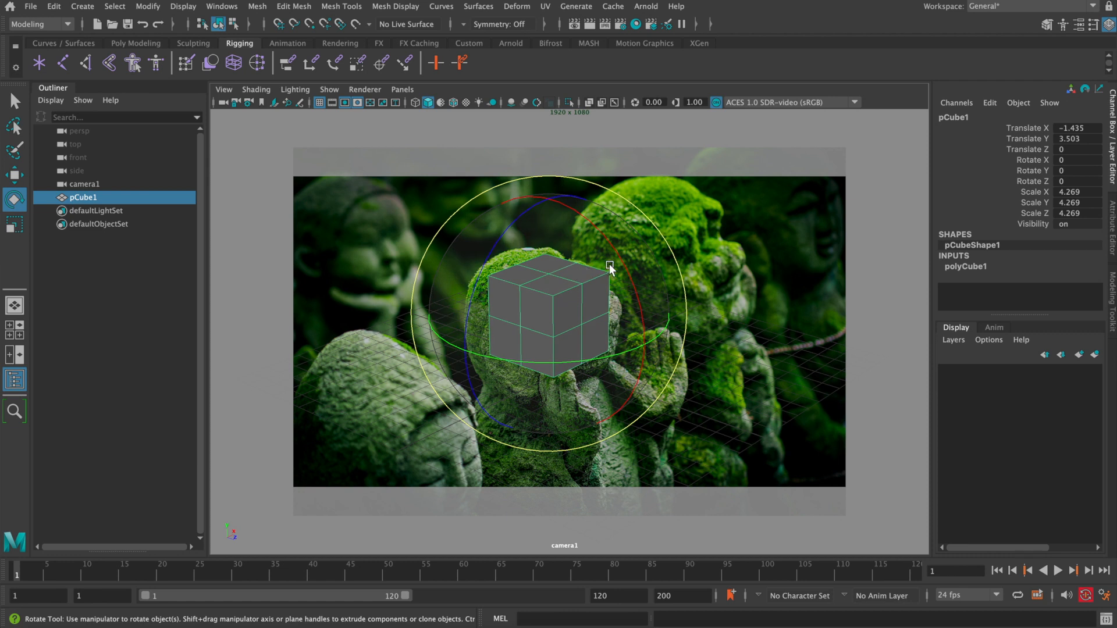
key("4")
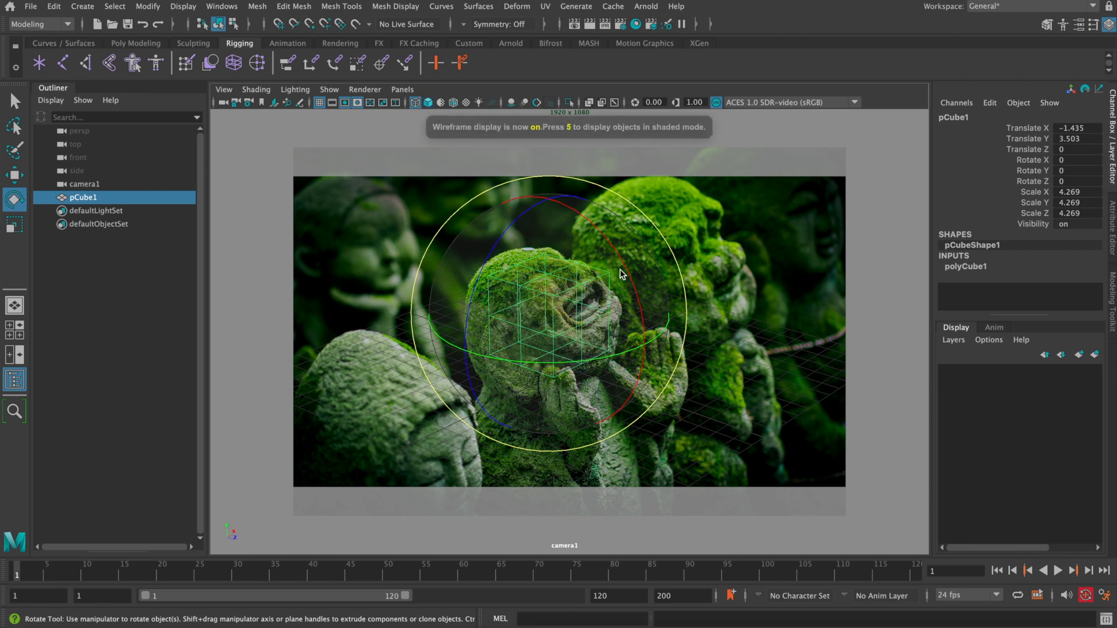
mouse_move(615, 262)
left_mouse_down()
mouse_move(606, 249)
mouse_move(626, 281)
left_mouse_up()
Scale the cube to about 4.39 in X, 5.25 in Y and 4.44 in Z to enclose the statue's head
key("r")
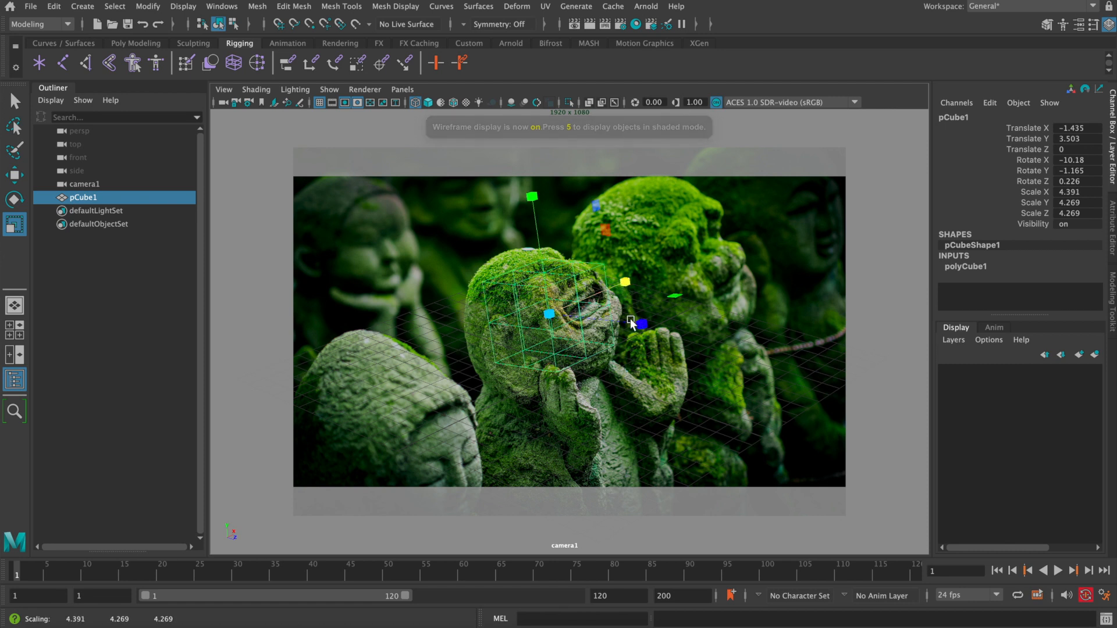
left_click_drag(640, 323, 645, 324)
left_click(535, 241)
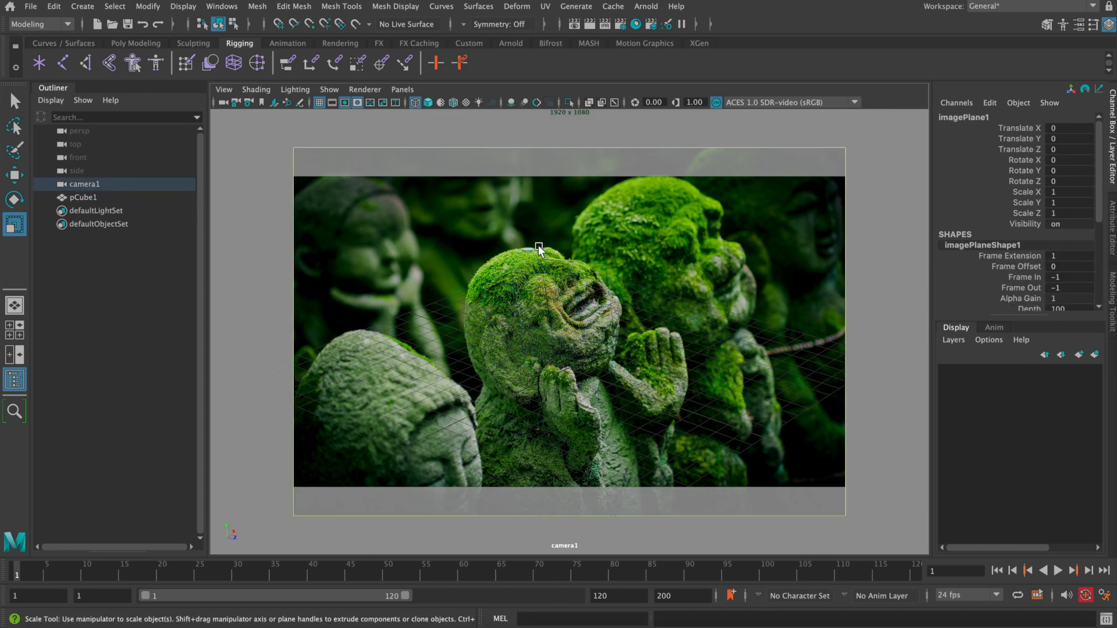
key("super+z")
left_click_drag(541, 253, 532, 230)
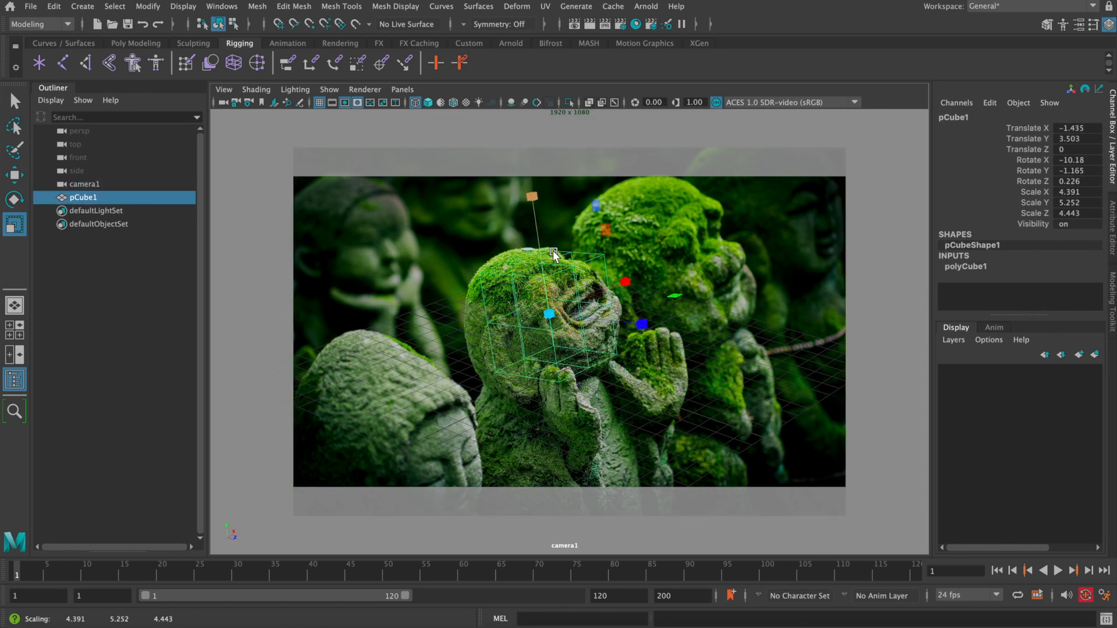
Shift the cube to about -1.82 in X and adjust its X rotation to about -8.6 degrees
key("w")
left_click_drag(585, 297, 627, 293)
key("e")
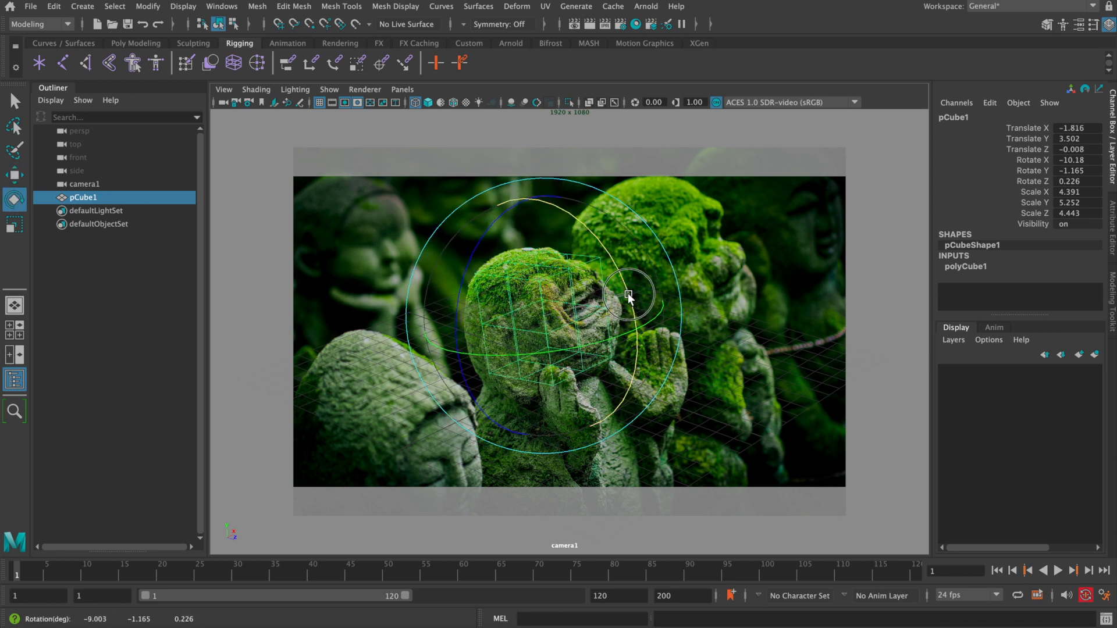
Enlarge the head cube to scale values of about 5.15 in X, 5.72 in Y and 5.12 in Z
key("r")
left_click_drag(552, 317, 556, 316)
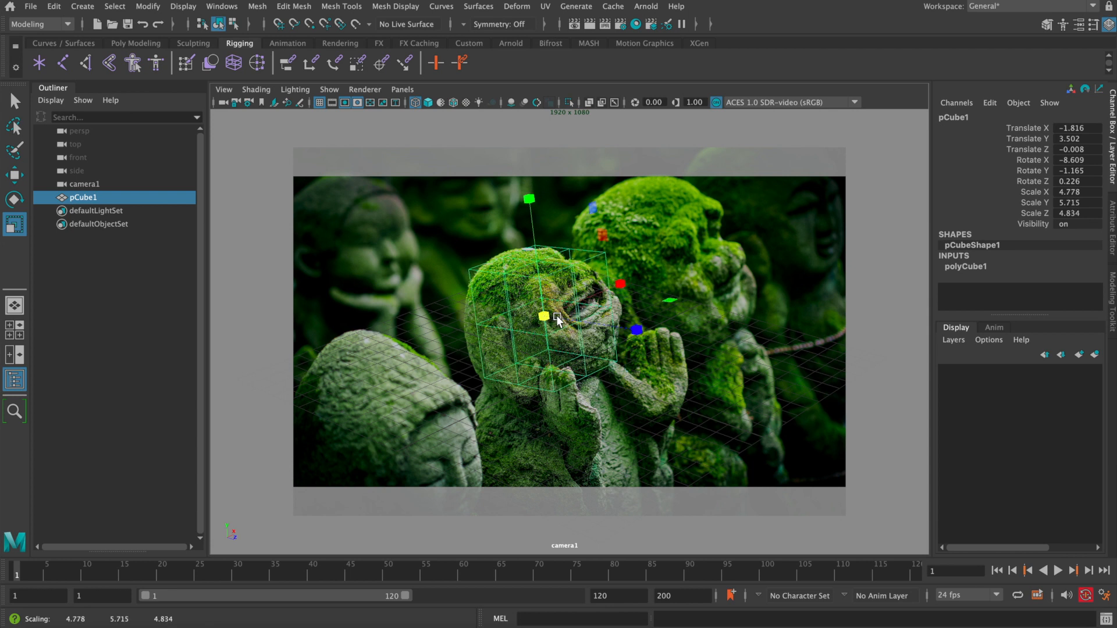
left_click_drag(637, 333, 640, 333)
left_click_drag(624, 283, 631, 279)
left_click_drag(643, 331, 647, 330)
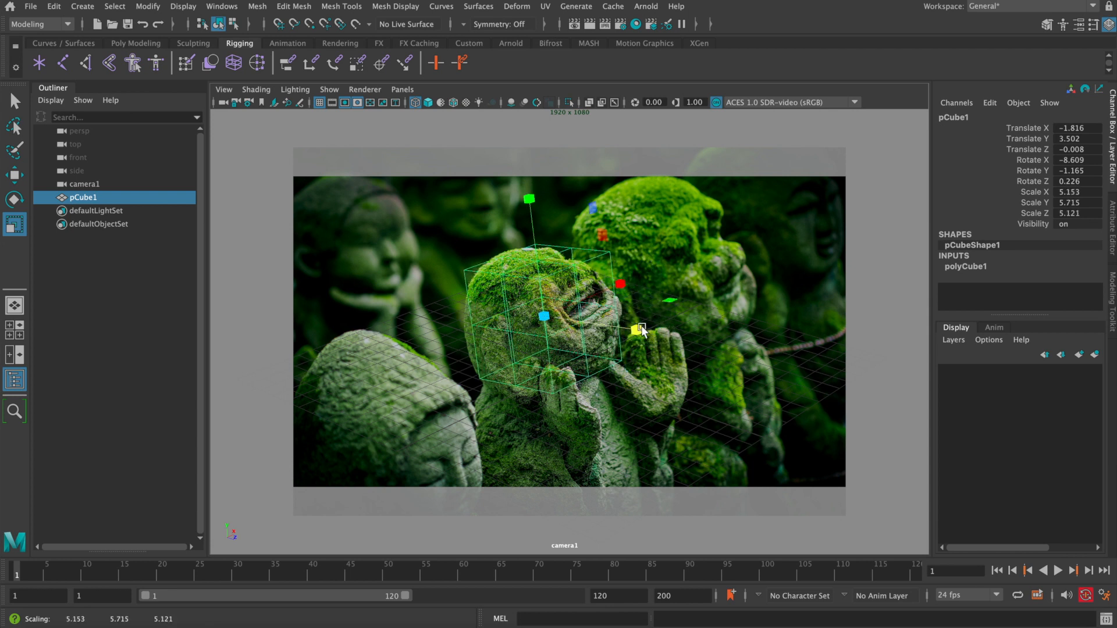
Duplicate the head cube and move the copy down over the statue's body, to about -2.56 in Y
key("w")
key("ctrl+d")
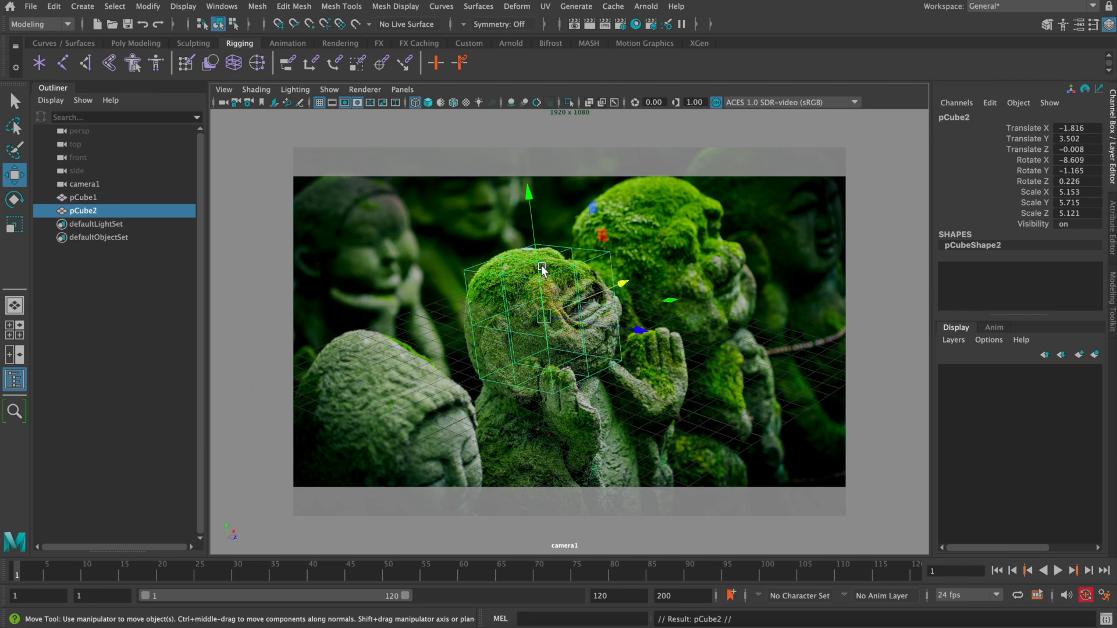
left_click_drag(541, 272, 555, 379)
key("r")
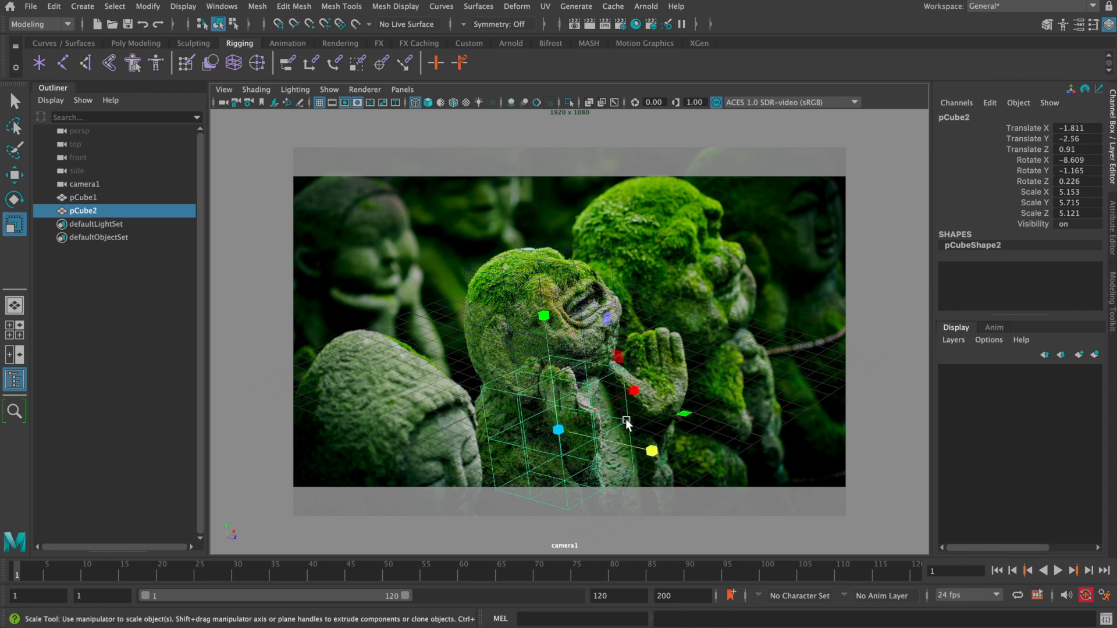
Scale the body cube to about 7.85 in Y and 3.66 in Z, and tilt it to about -14.8 degrees in X
left_click_drag(652, 449, 617, 439)
left_click_drag(541, 319, 528, 264)
key("e")
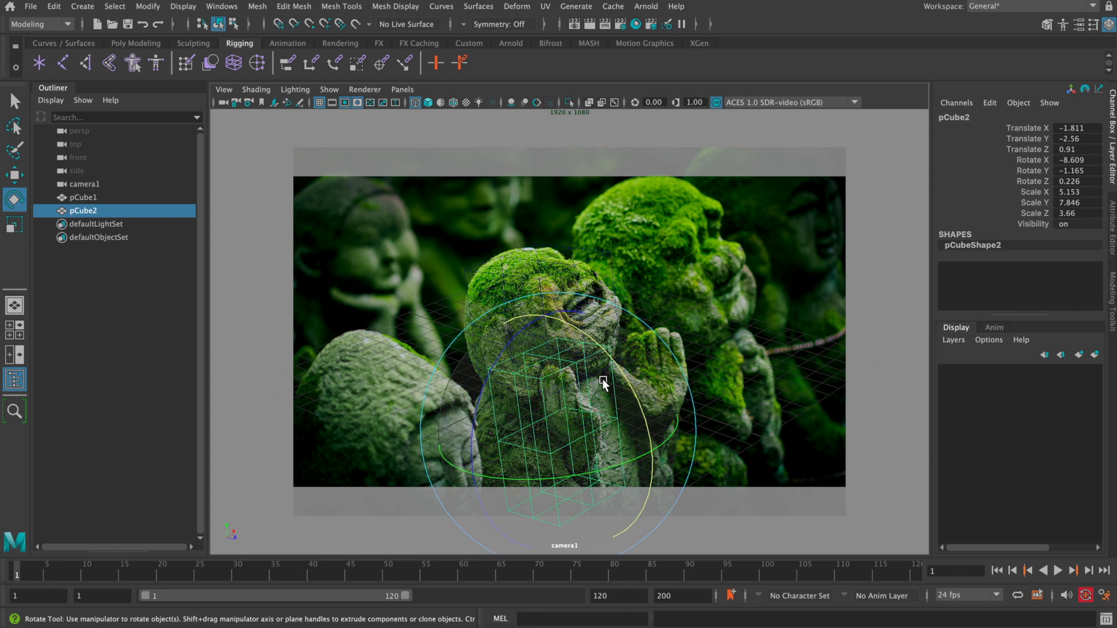
left_click_drag(613, 381, 617, 389)
key("5")
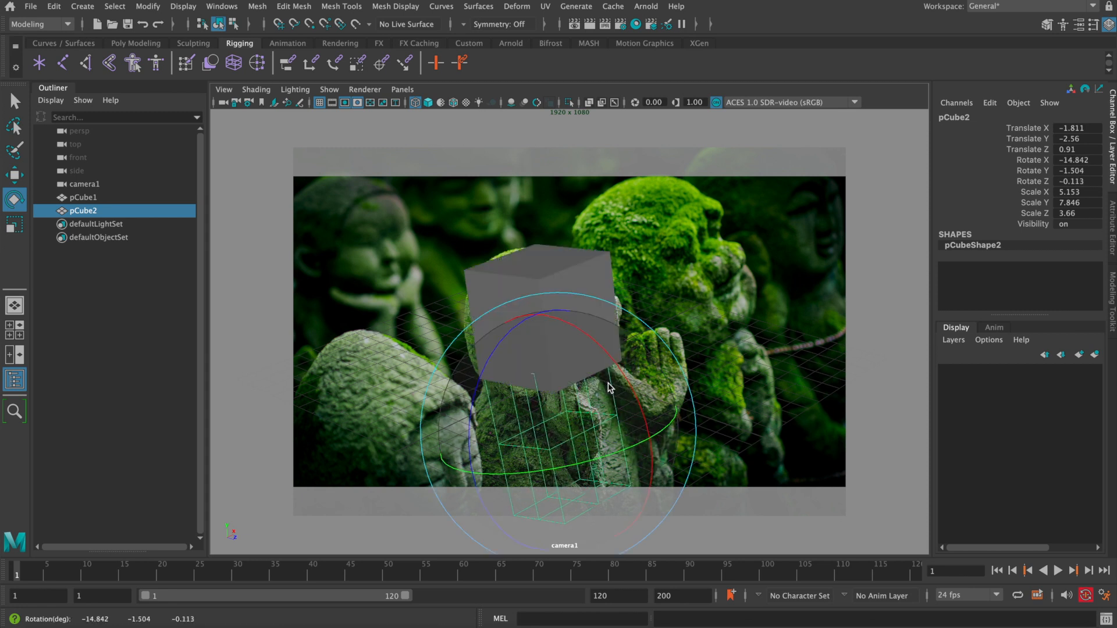
Stretch the body cube to about 9.61 in Y and lower it along its axis to about -3.79 in Y
key("w")
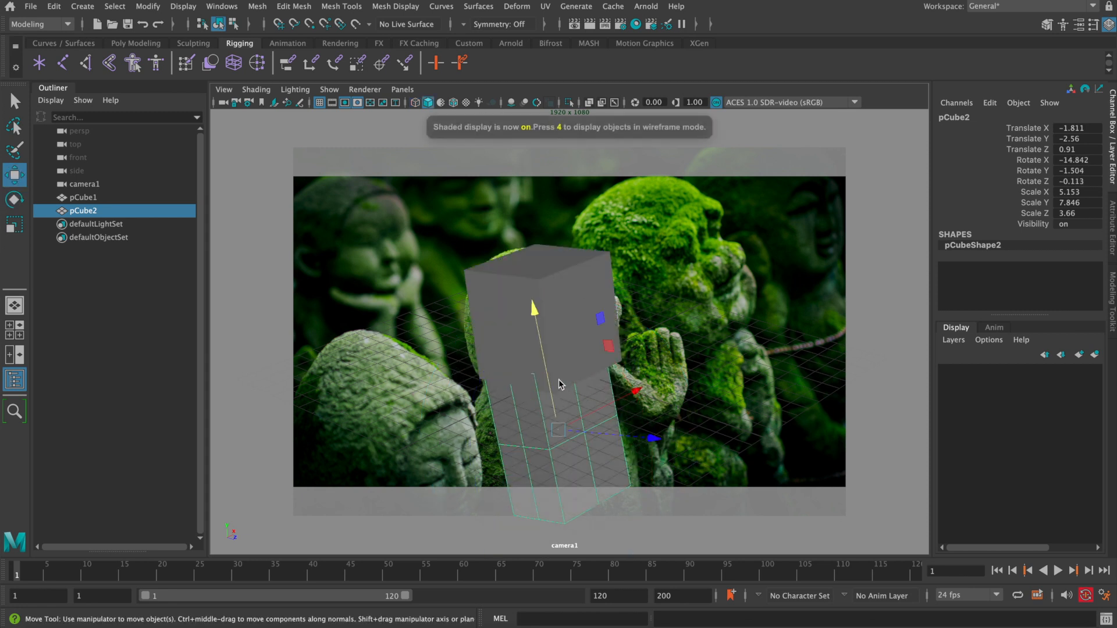
left_click_drag(551, 384, 543, 325)
key("r")
key("w")
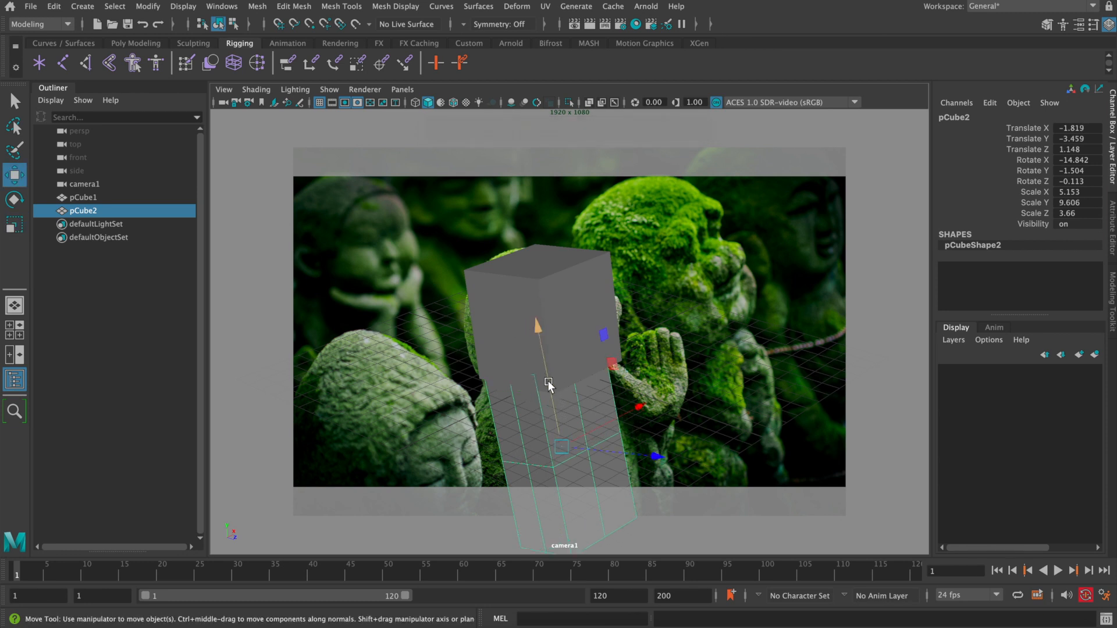
left_click_drag(548, 378, 552, 392)
key("4")
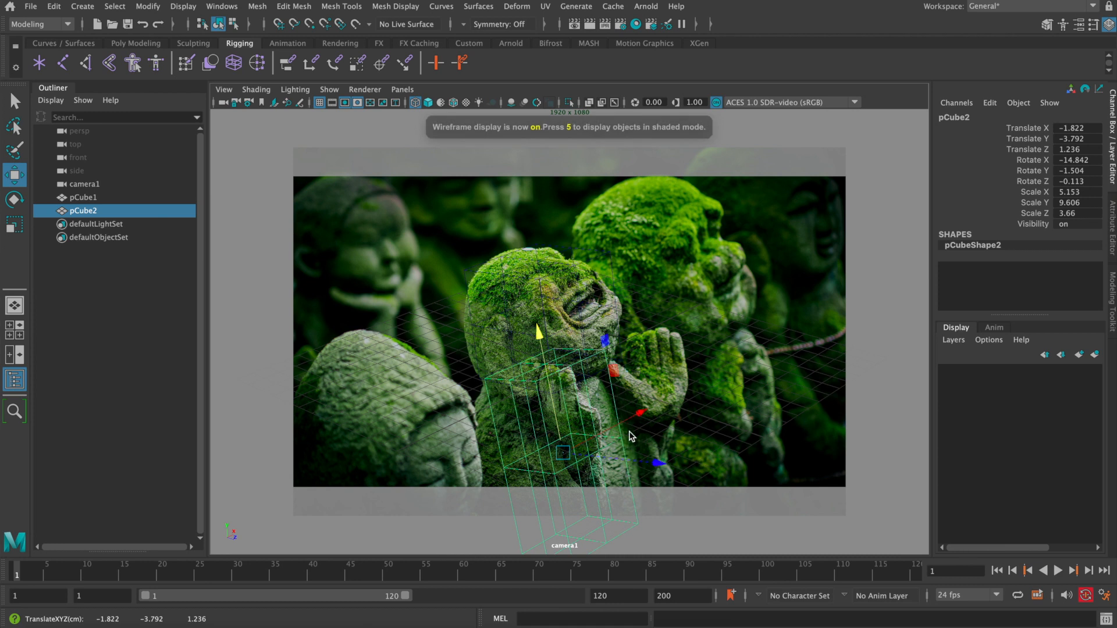
Widen the body cube to about 6.1 in X and shift it sideways to about -1.62 in X
key("r")
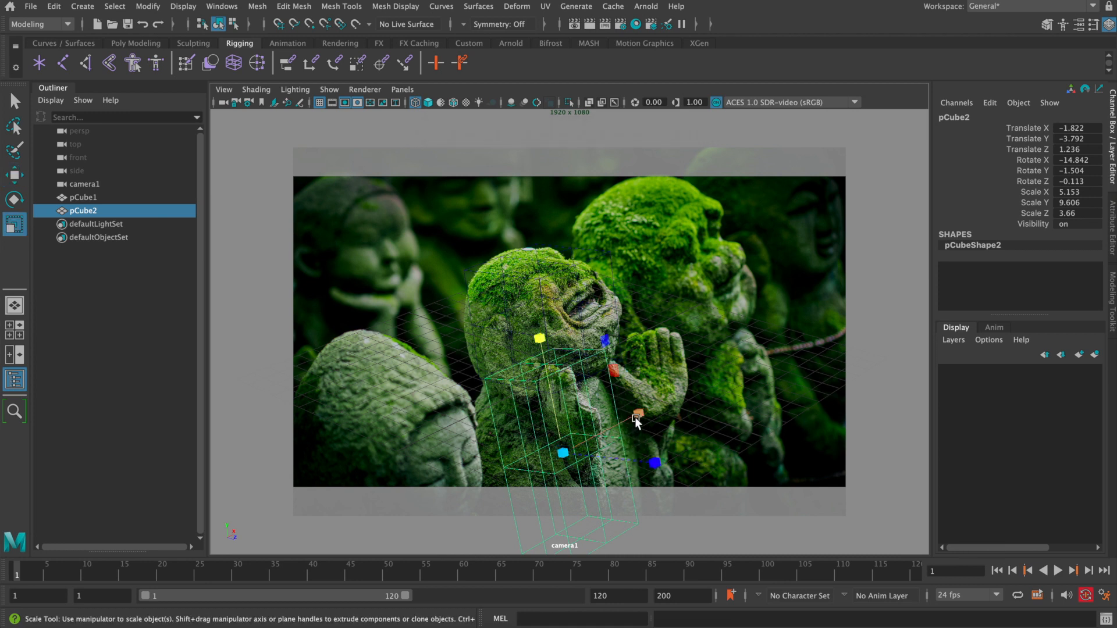
mouse_move(639, 415)
left_mouse_down()
mouse_move(658, 412)
mouse_move(643, 411)
left_mouse_up()
key("w")
right_click_drag(509, 467, 453, 284)
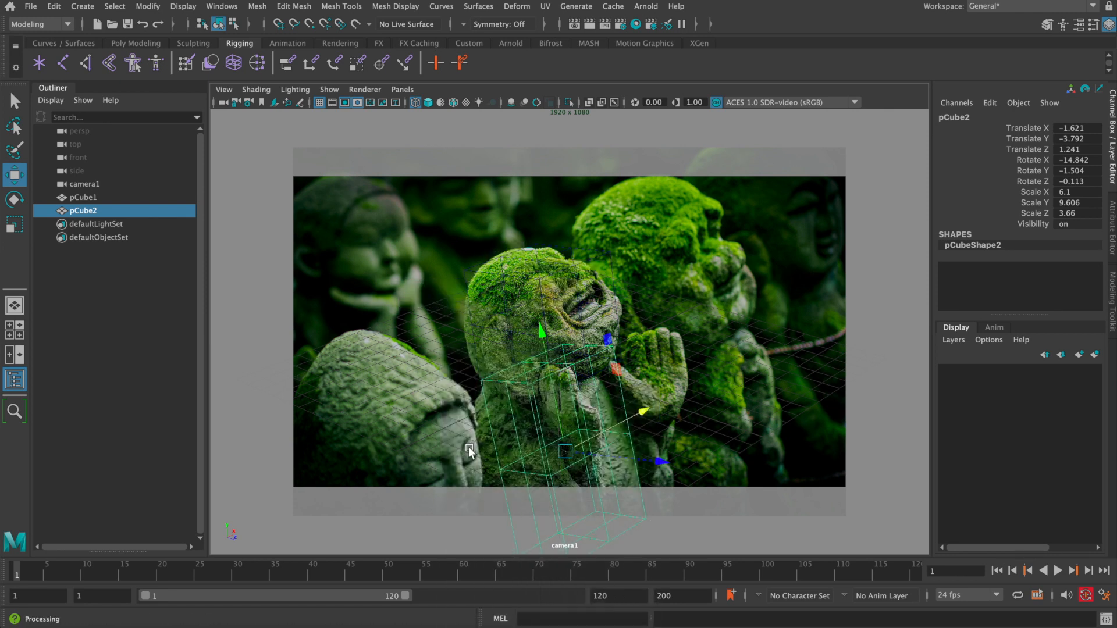
mouse_move(486, 468)
left_mouse_down()
mouse_move(500, 480)
mouse_move(504, 470)
left_mouse_up()
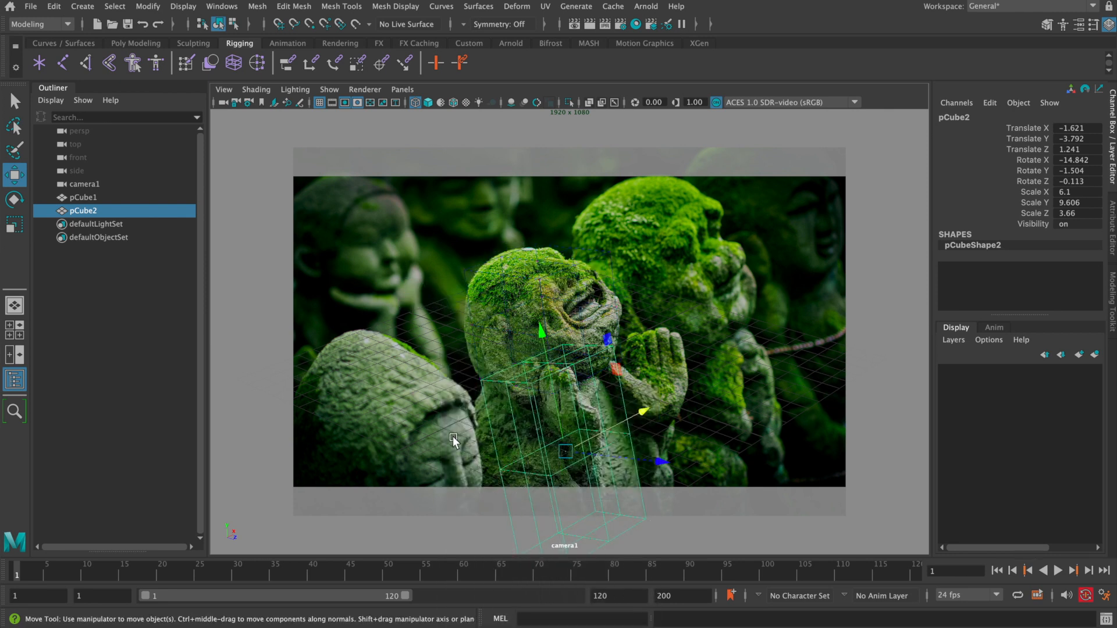
key("5")
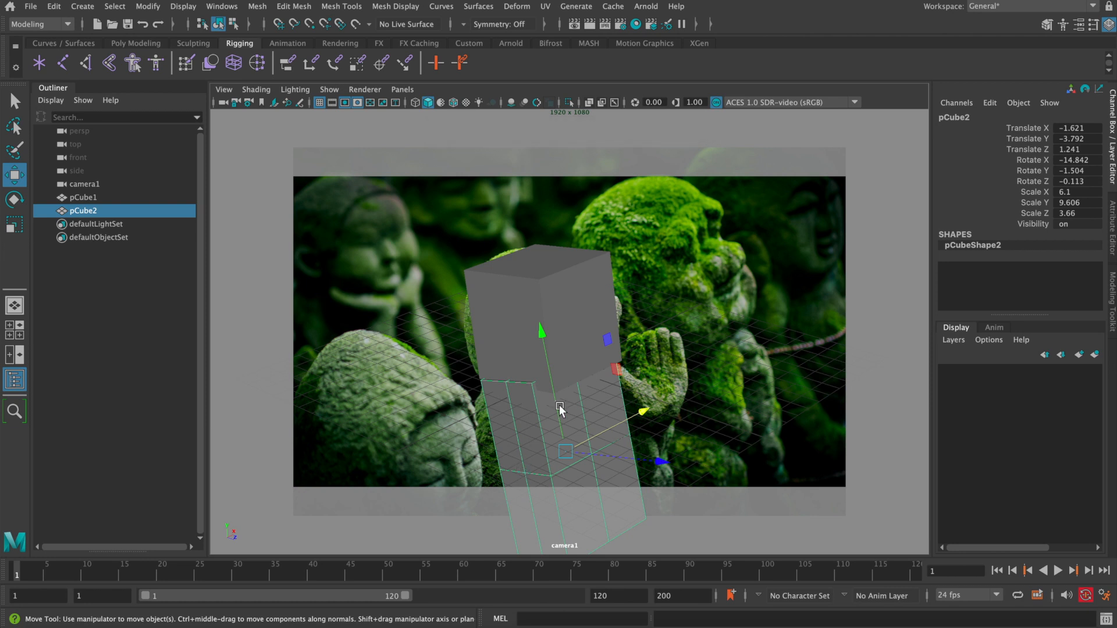
key("4")
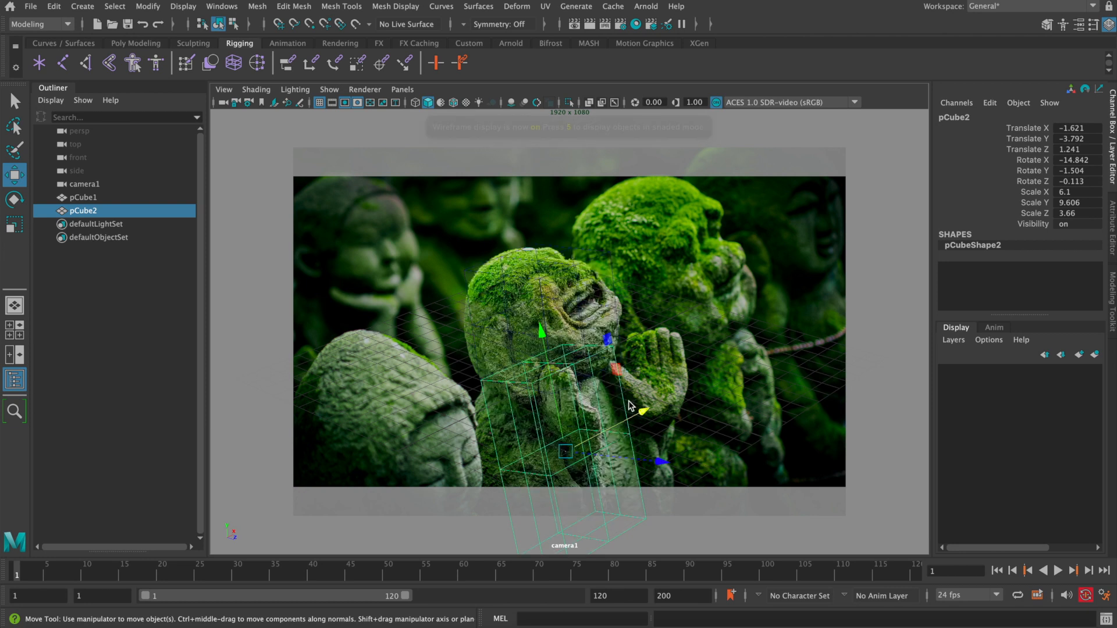
Duplicate the body cube, move the copy forward to about 2.53 in Z, and narrow it to about 1.98 in X
key("ctrl+d")
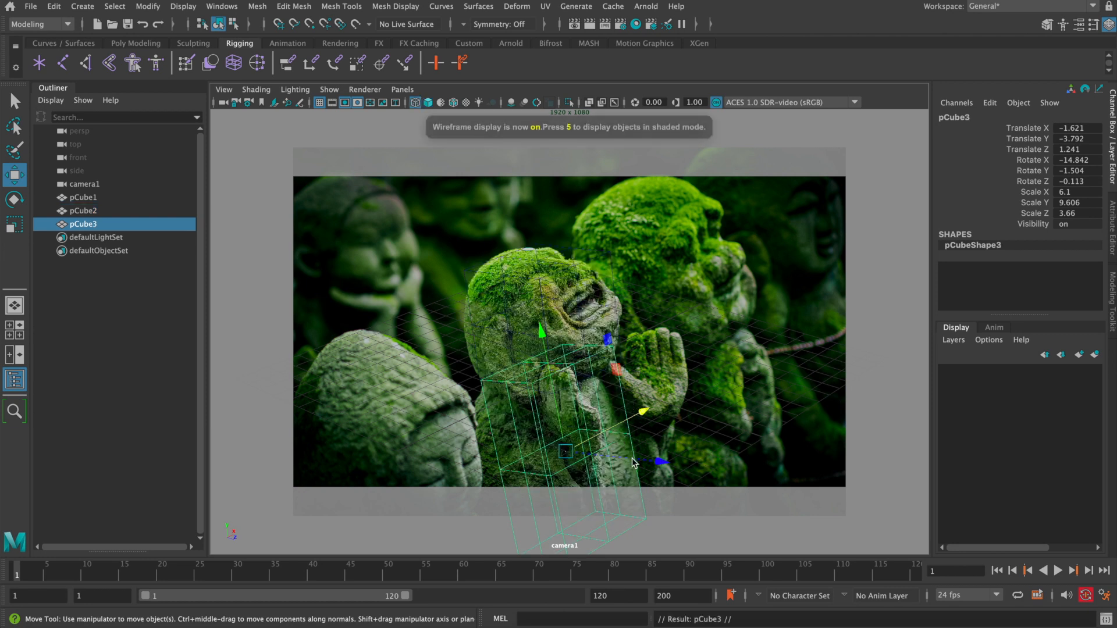
left_click_drag(650, 468, 664, 443)
key("r")
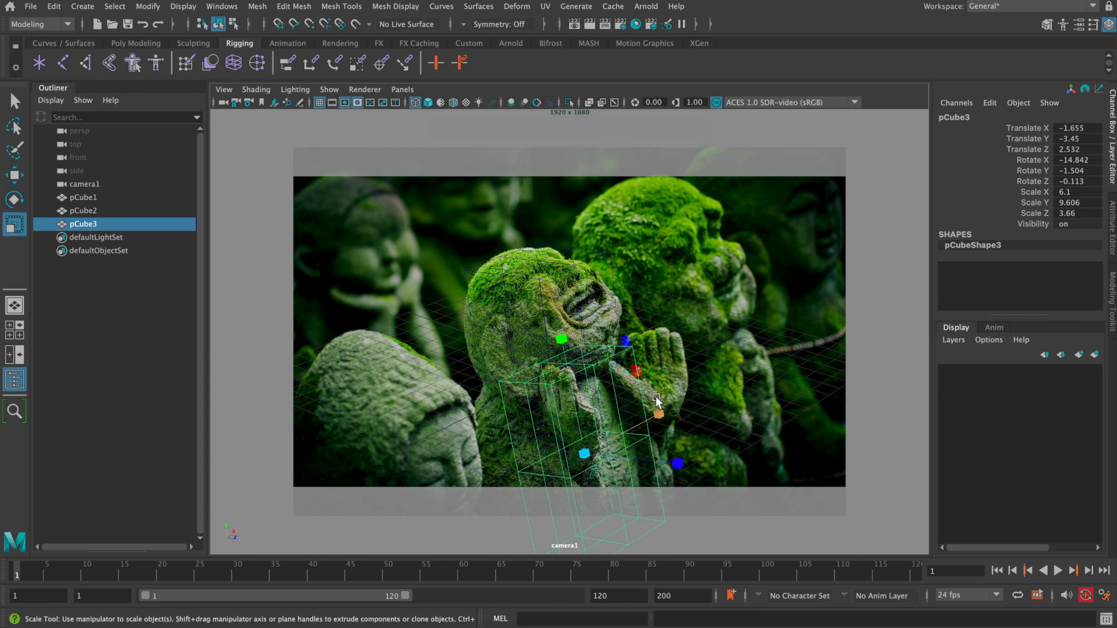
left_click_drag(664, 400, 589, 445)
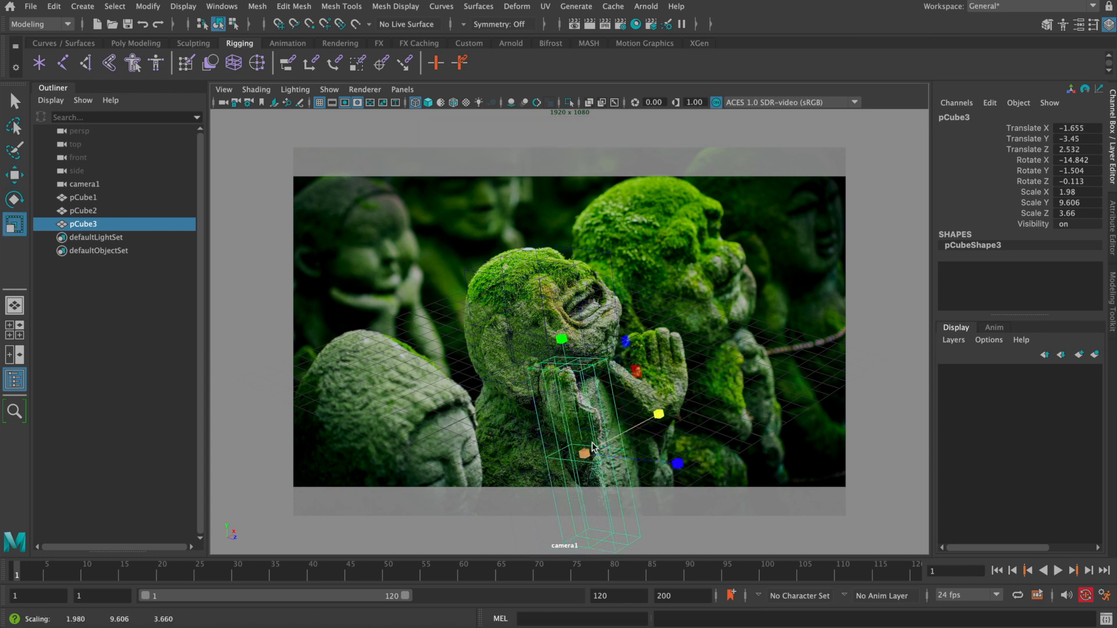
key("4")
key("w")
key("5")
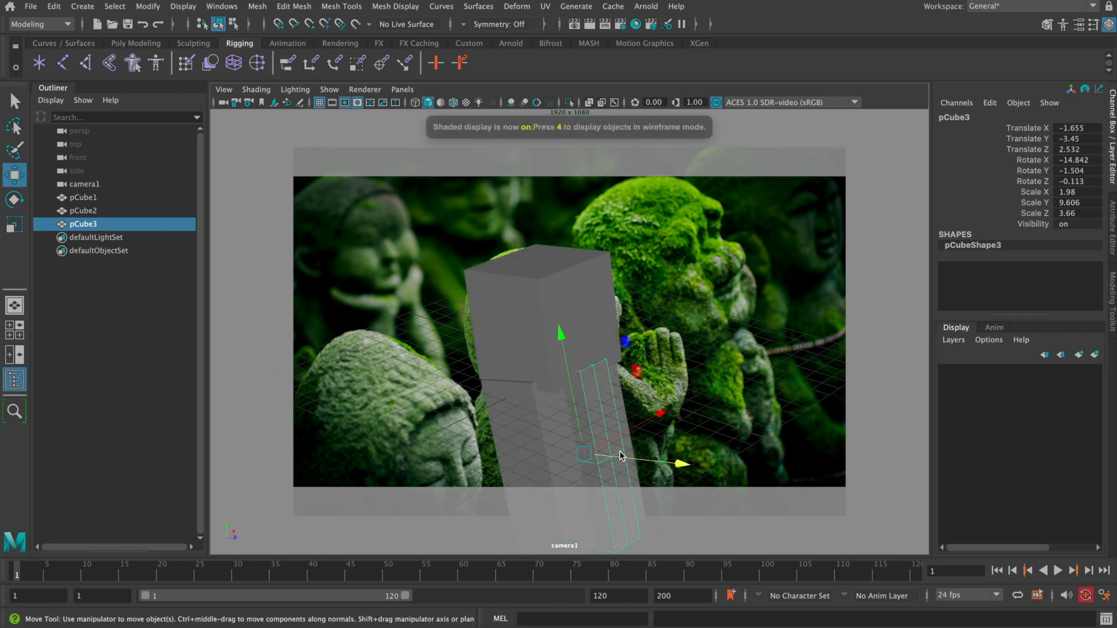
Shrink the duplicated cube to scale values of about 0.9 in X and 3.99 in Y
key("r")
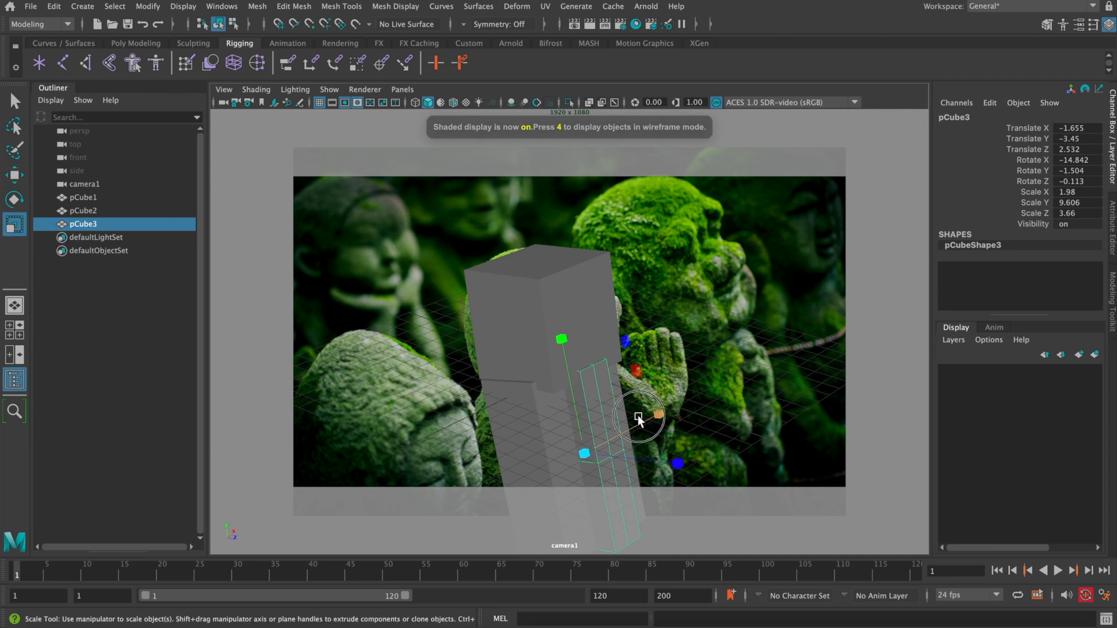
left_click_drag(637, 415, 619, 428)
left_click_drag(563, 340, 580, 421)
left_click_drag(656, 419, 636, 424)
Move the small cube over the statue's hand beneath the chin, to about -3.42 in X, -0.33 in Y and 3.07 in Z
key("w")
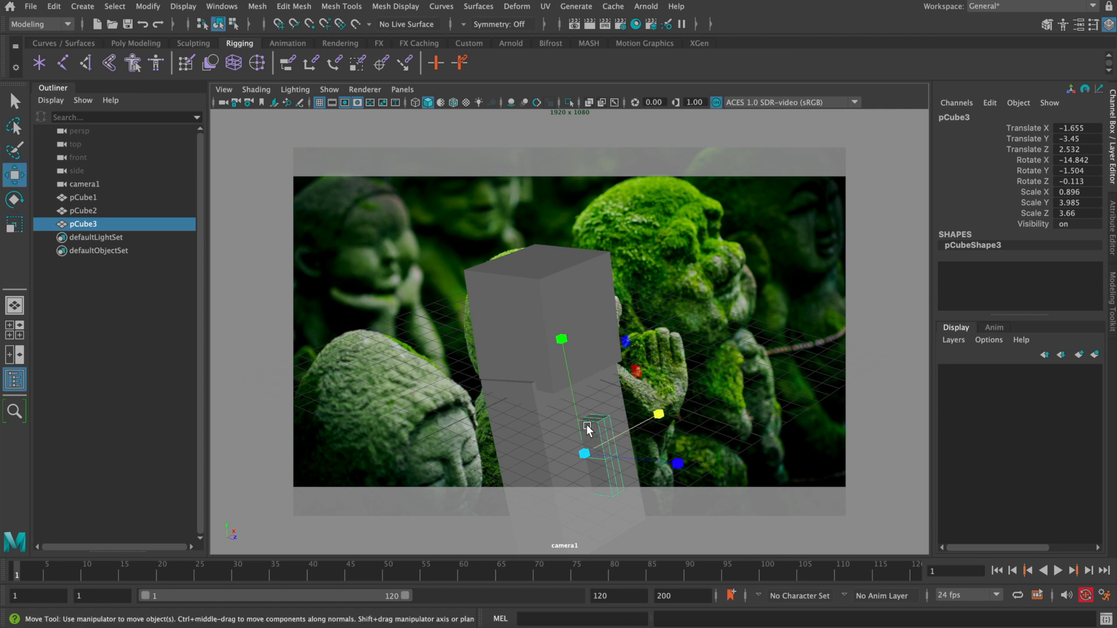
left_click_drag(580, 451, 567, 376)
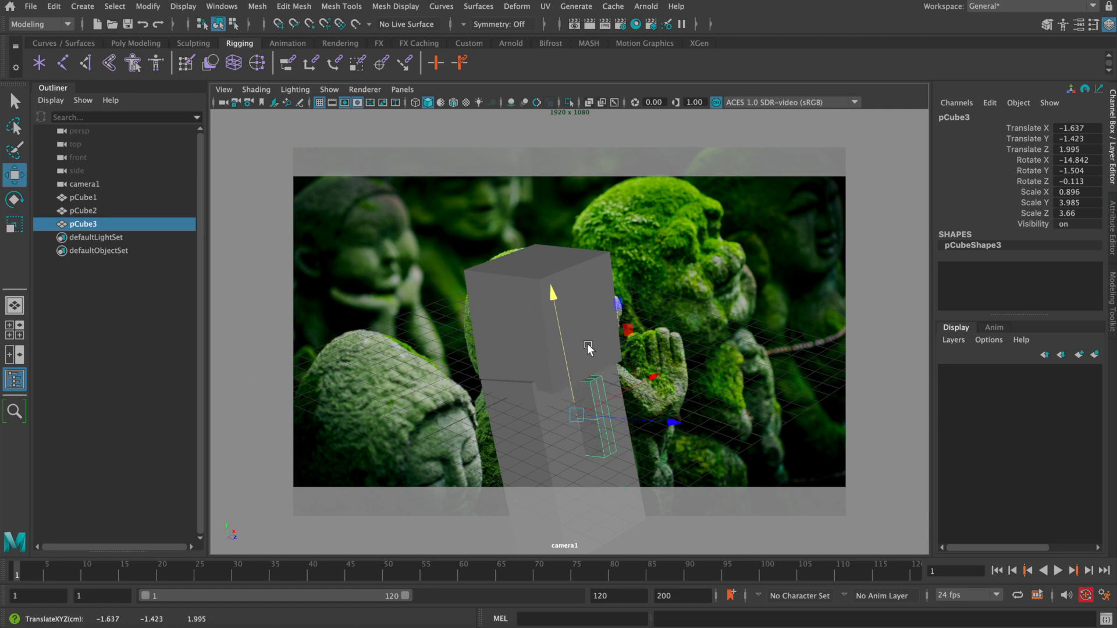
left_click_drag(636, 387, 540, 358)
key("4")
left_click_drag(629, 420, 634, 423)
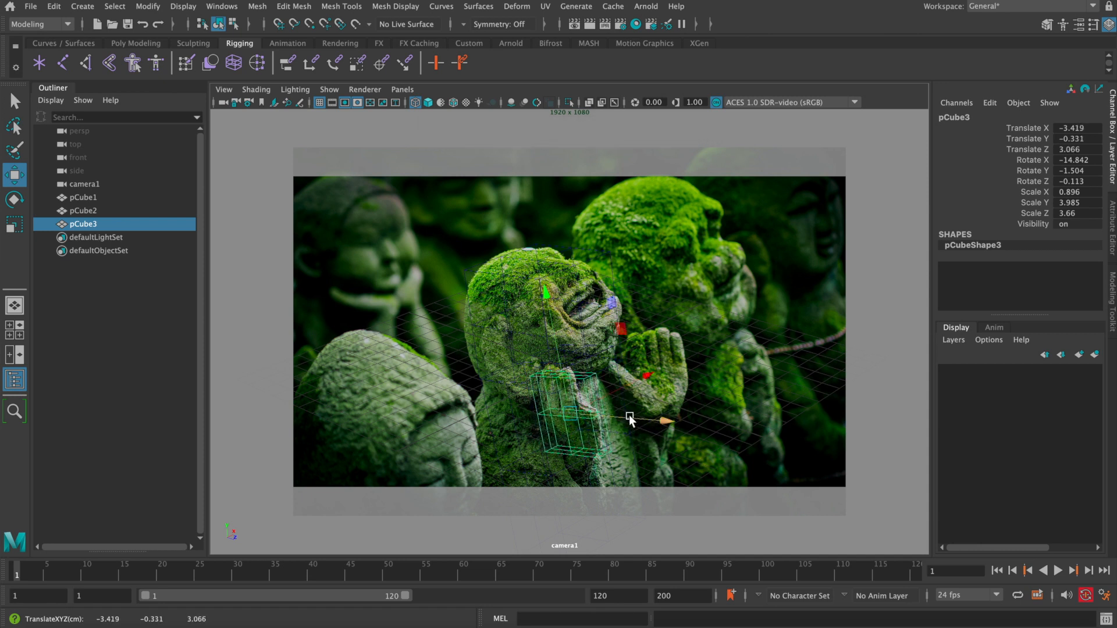
Compare the hand cube's outline with the statue's hand in both shaded and wireframe display
key("5")
key("4")
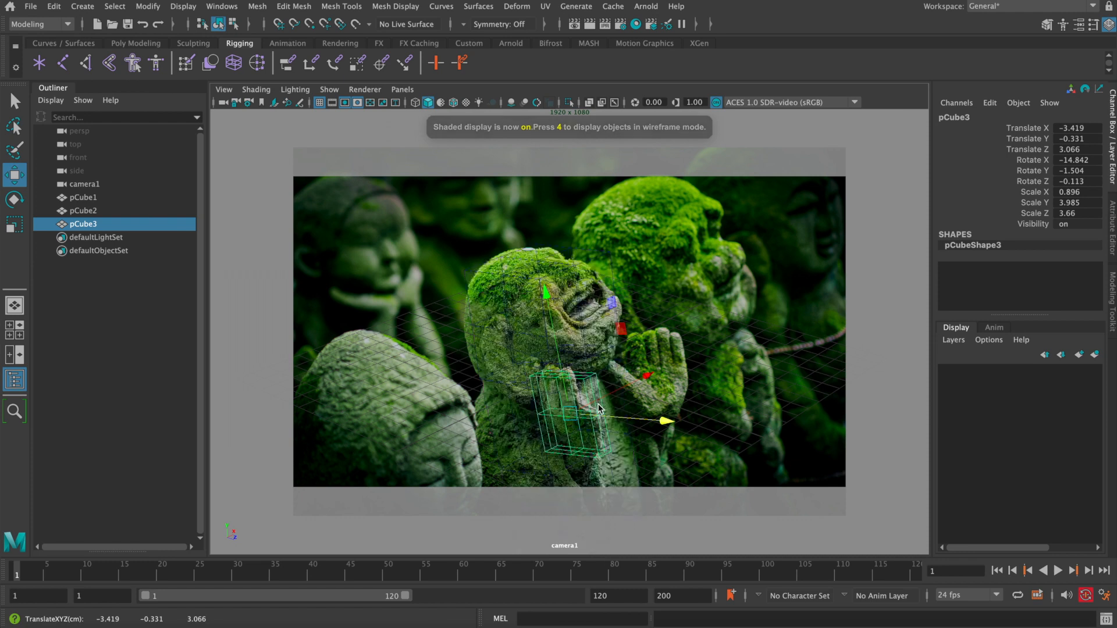
key("5")
key("4")
key("5")
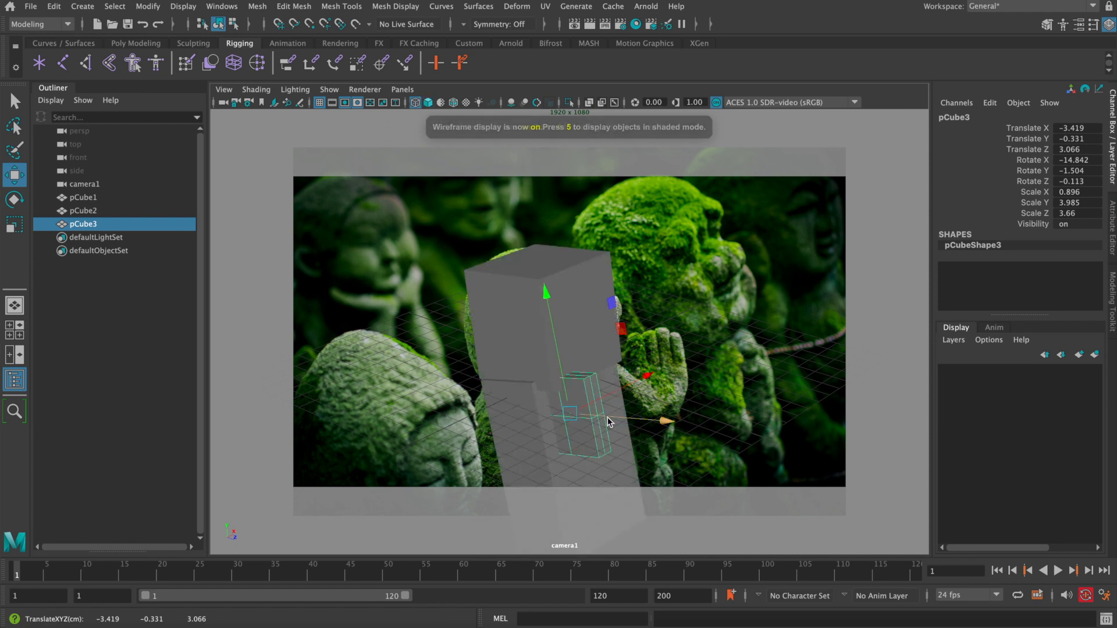
key("4")
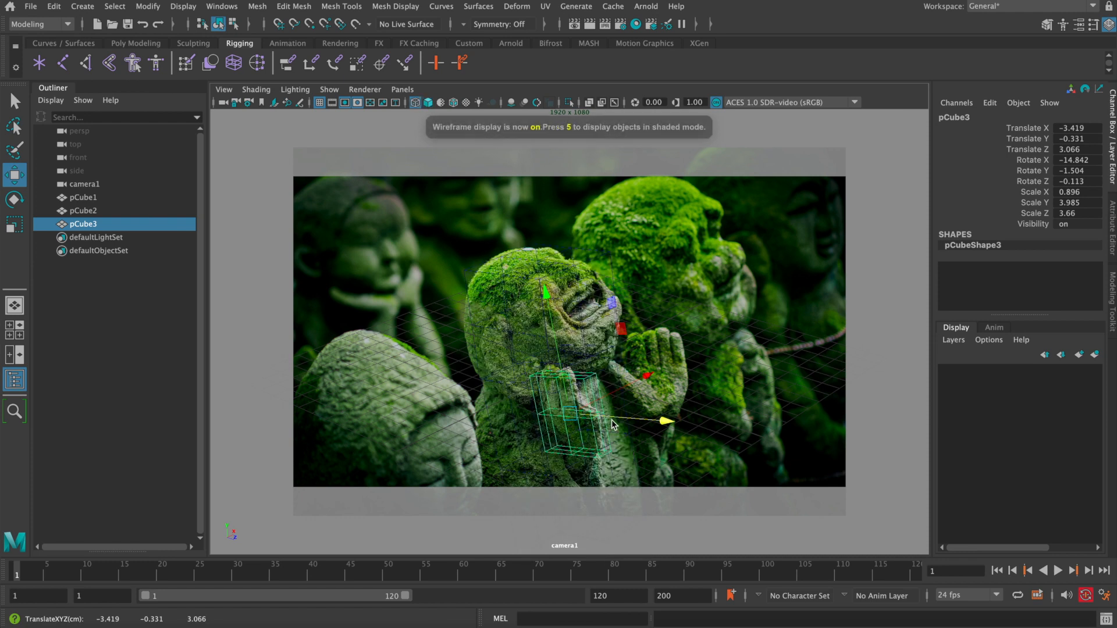
key("5")
key("4")
Stretch the hand cube to about 6.36 in Y and lower it to about -1.09 in Y to cover the forearm
key("r")
mouse_move(545, 298)
left_mouse_down()
mouse_move(531, 237)
mouse_move(545, 295)
left_mouse_up()
key("w")
left_click_drag(555, 362, 562, 379)
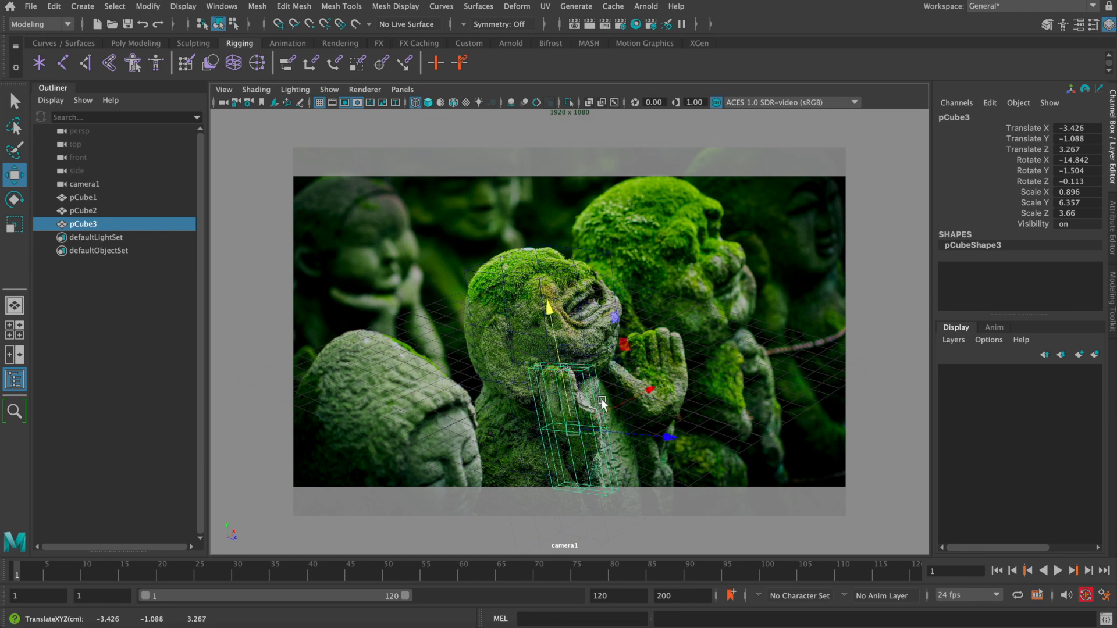
key("4")
key("5")
key("4")
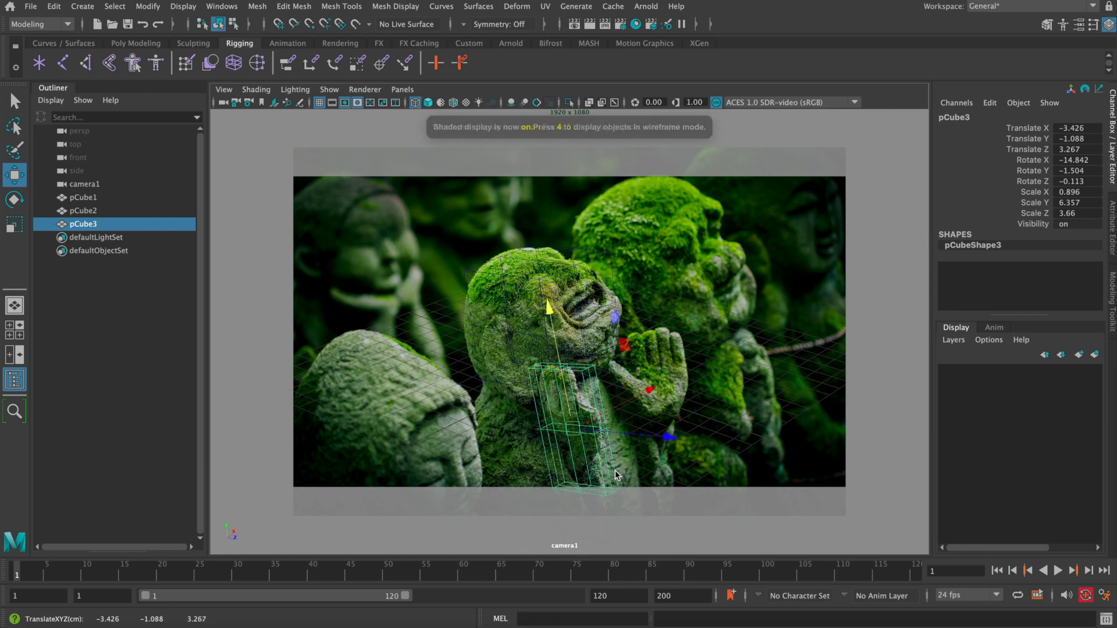
key("5")
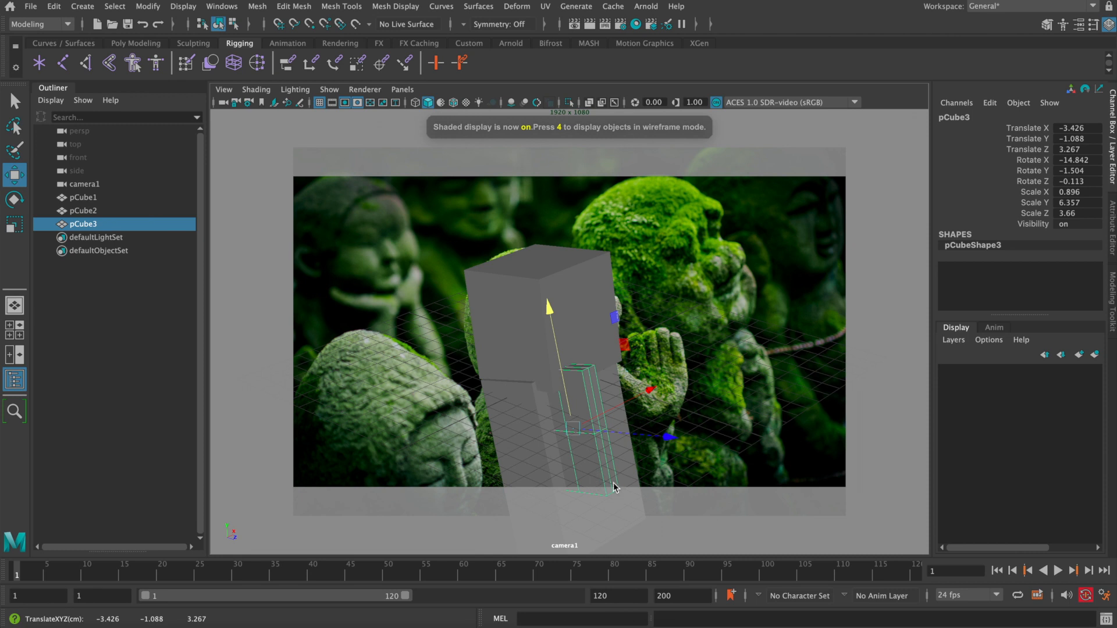
key("4")
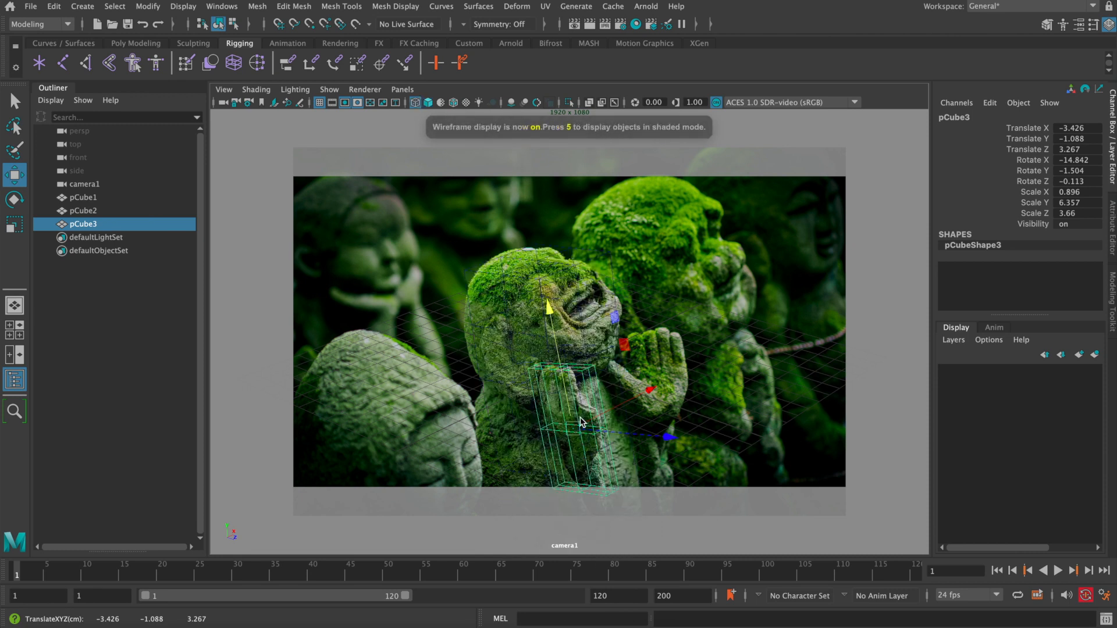
Duplicate the hand cube in shaded display and move the copy toward the statue's other hand, to about 1.29 in X
key("5")
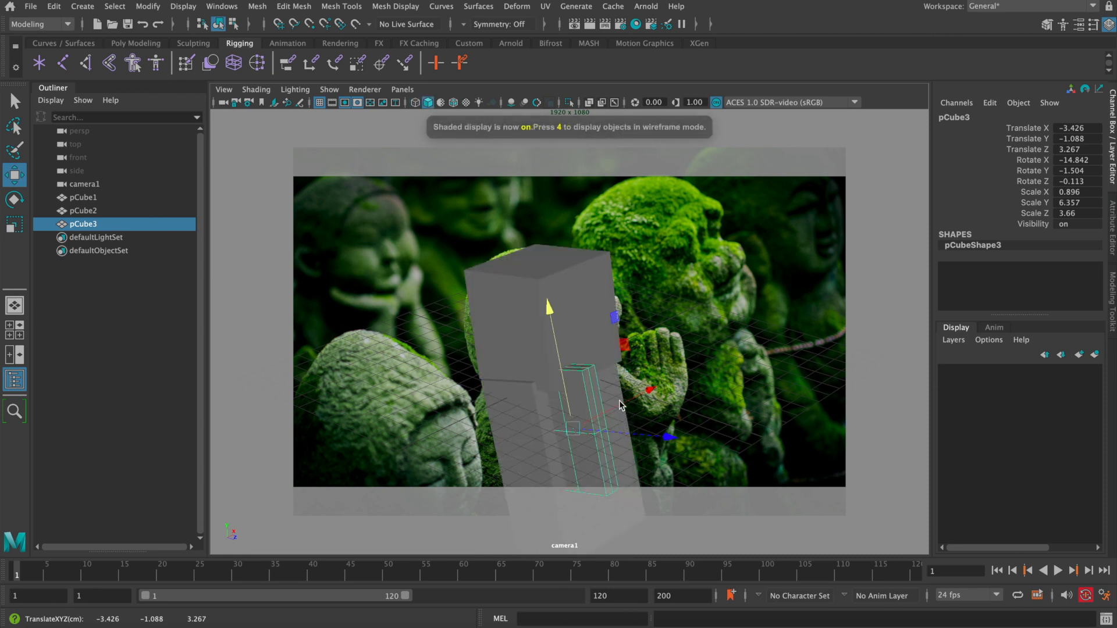
left_click(616, 393)
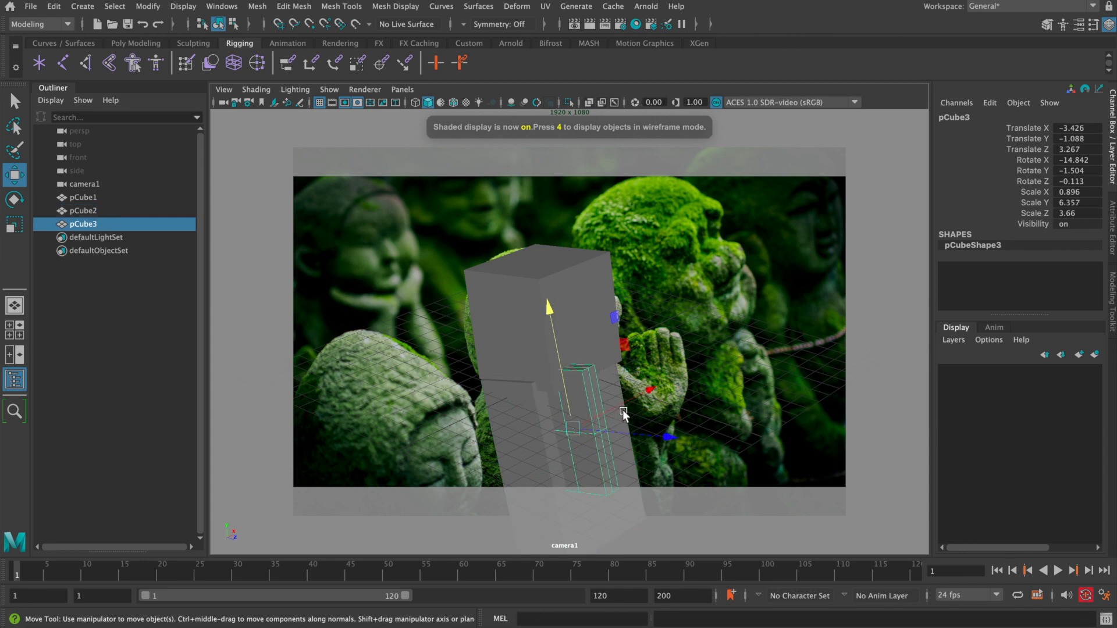
key("ctrl+d")
left_click_drag(627, 402, 682, 373)
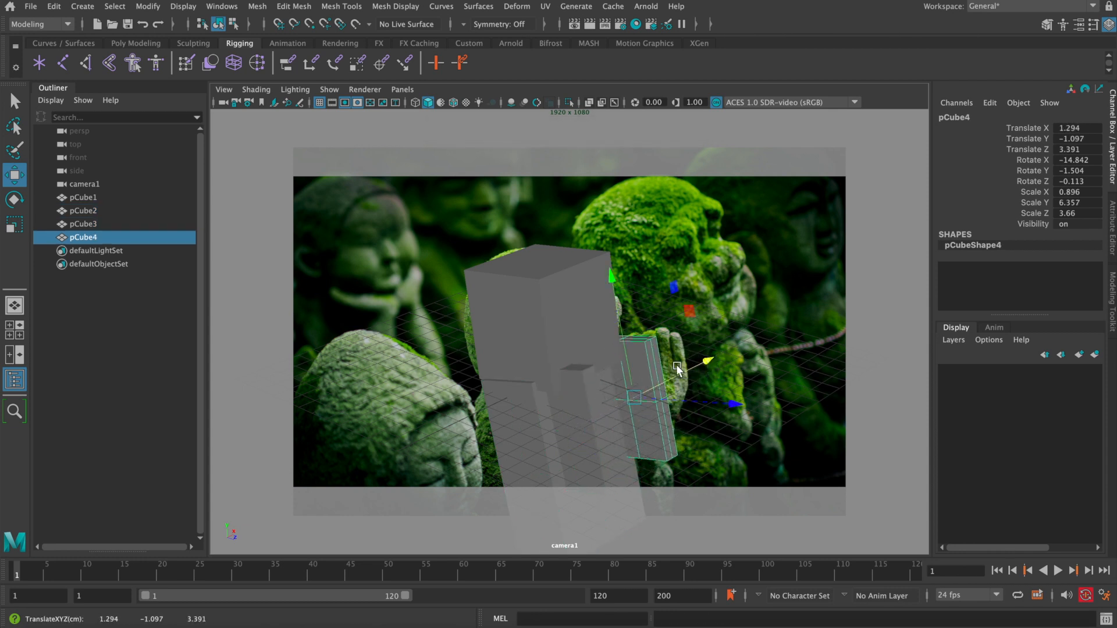
Rotate the second hand cube to about -8.9, 15.1 and -6.8 degrees, and reposition it at about 1.5, -1.01, 4.1
key("e")
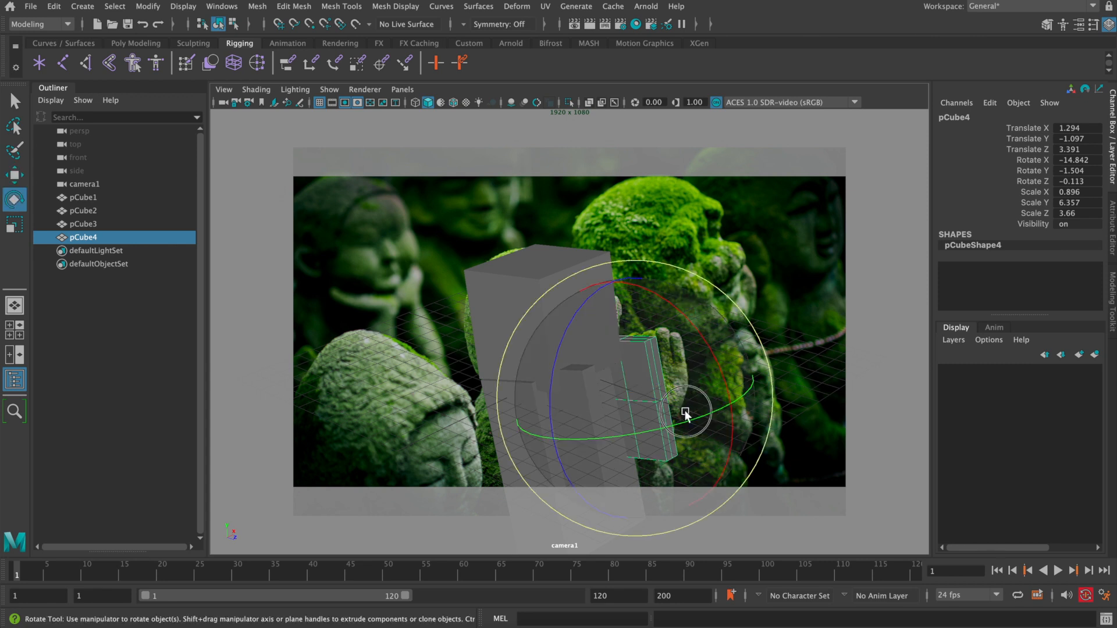
left_click_drag(685, 413, 734, 346)
key("w")
mouse_move(678, 398)
left_mouse_down()
mouse_move(714, 404)
mouse_move(688, 397)
left_mouse_up()
key("r")
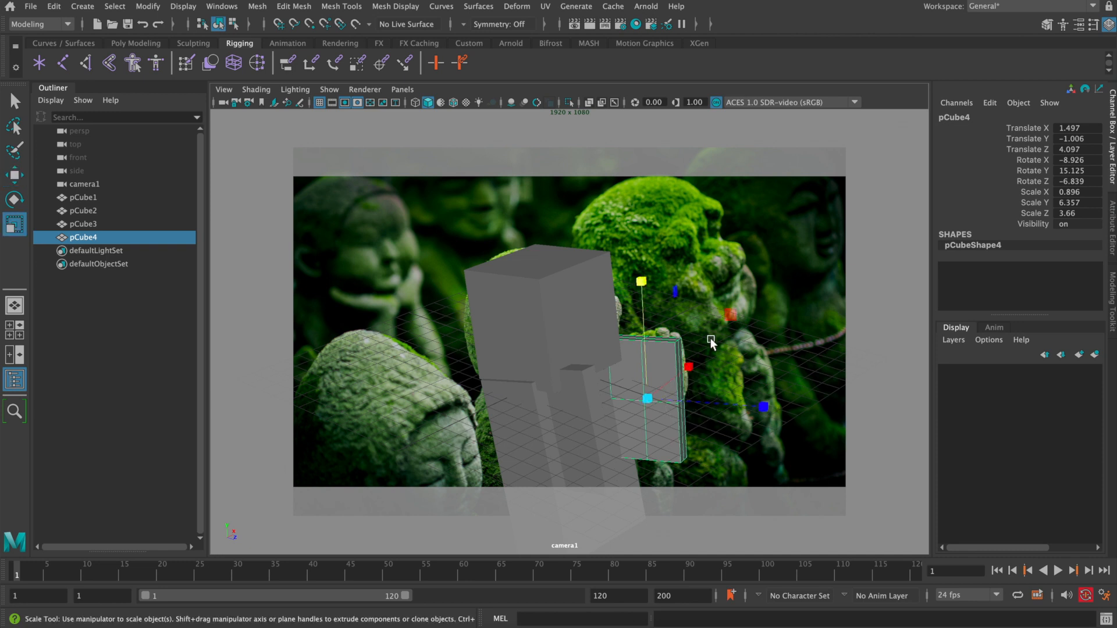
Tilt the second hand cube to about -14.3 degrees in X and shift it to about 1.85, -1.05, 4
key("e")
left_click_drag(718, 309, 690, 371)
key("w")
key("r")
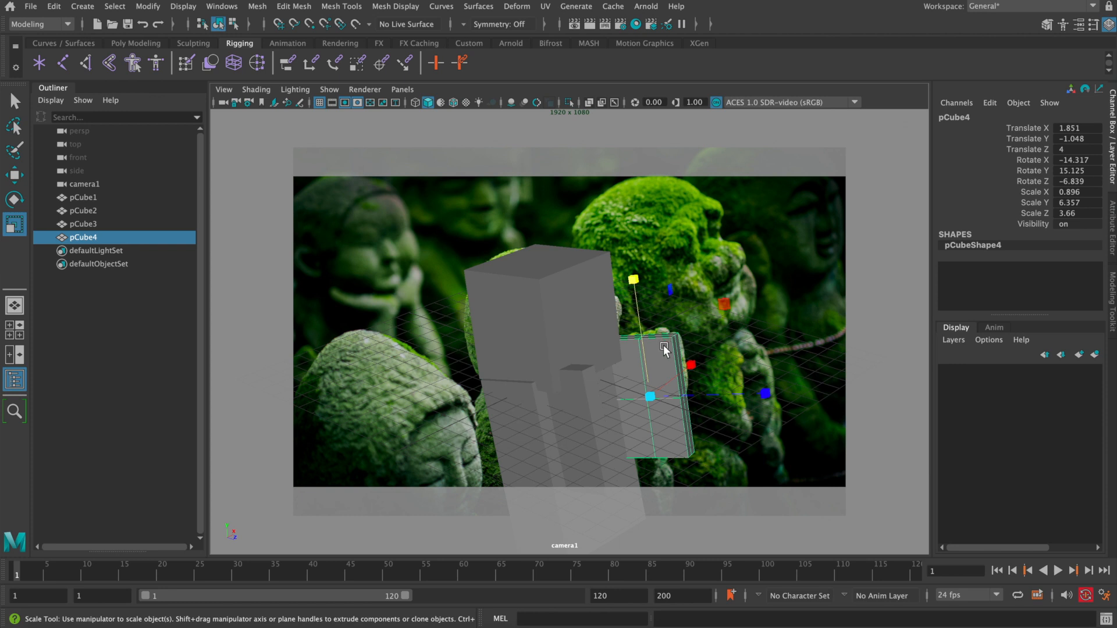
Stretch the second hand cube to about 6.94 in Y and check its fit in wireframe and shaded display
key("4")
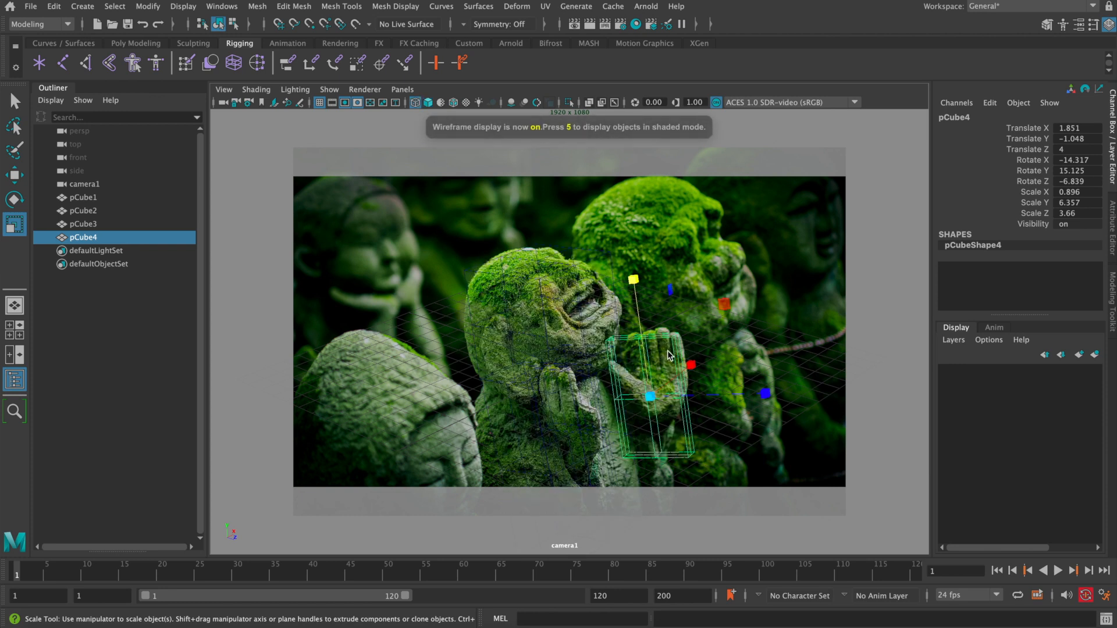
left_click_drag(642, 314, 634, 268)
key("q")
key("5")
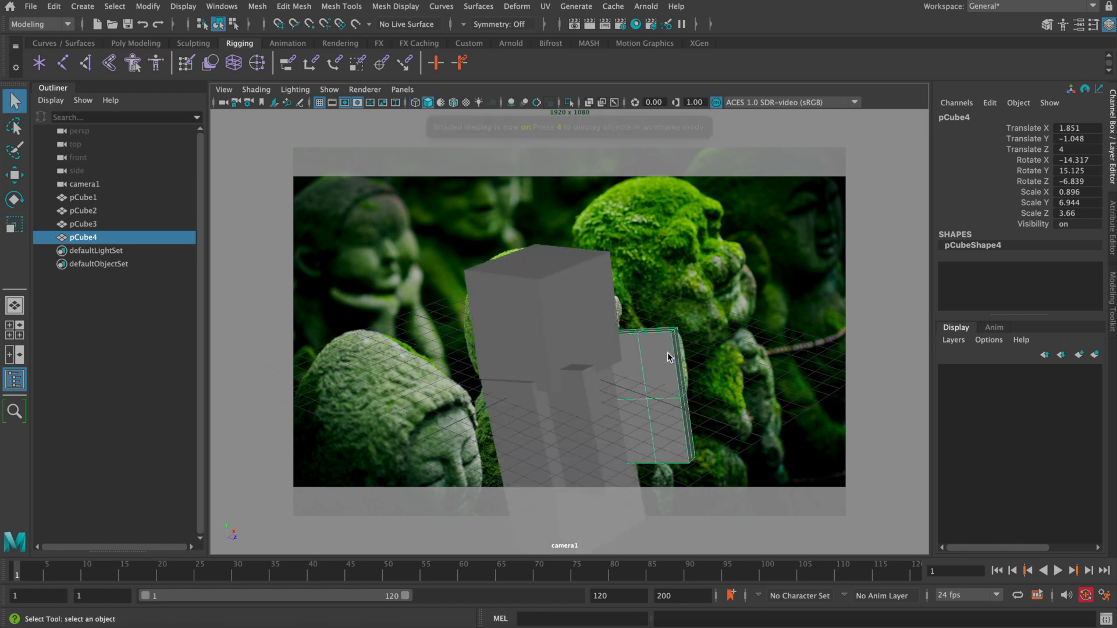
key("4")
left_click(612, 416)
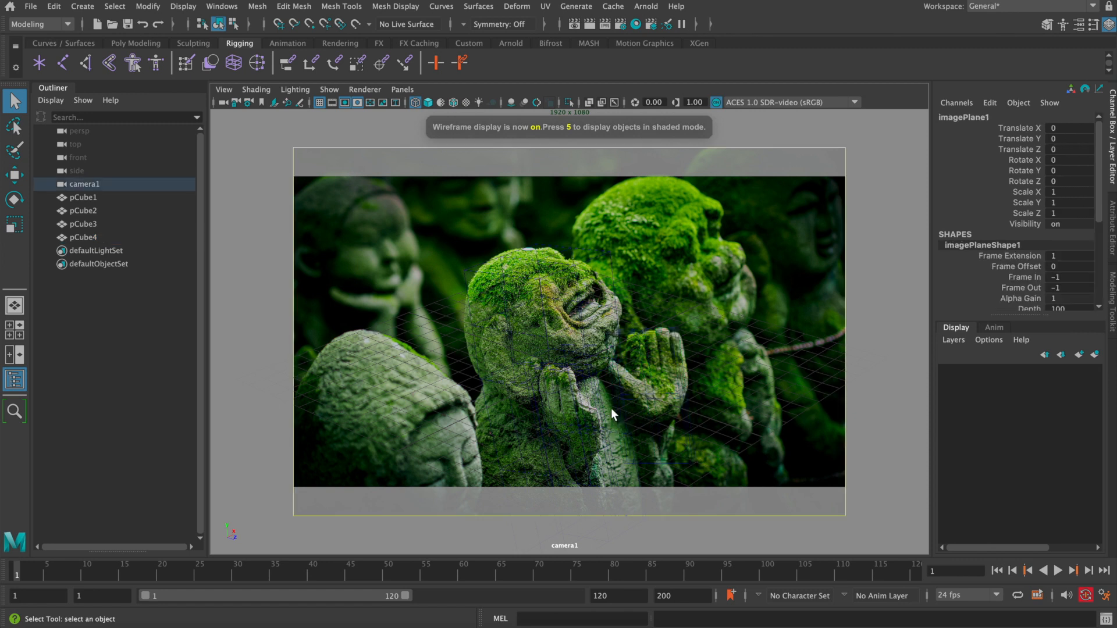
left_click(619, 413)
key("5")
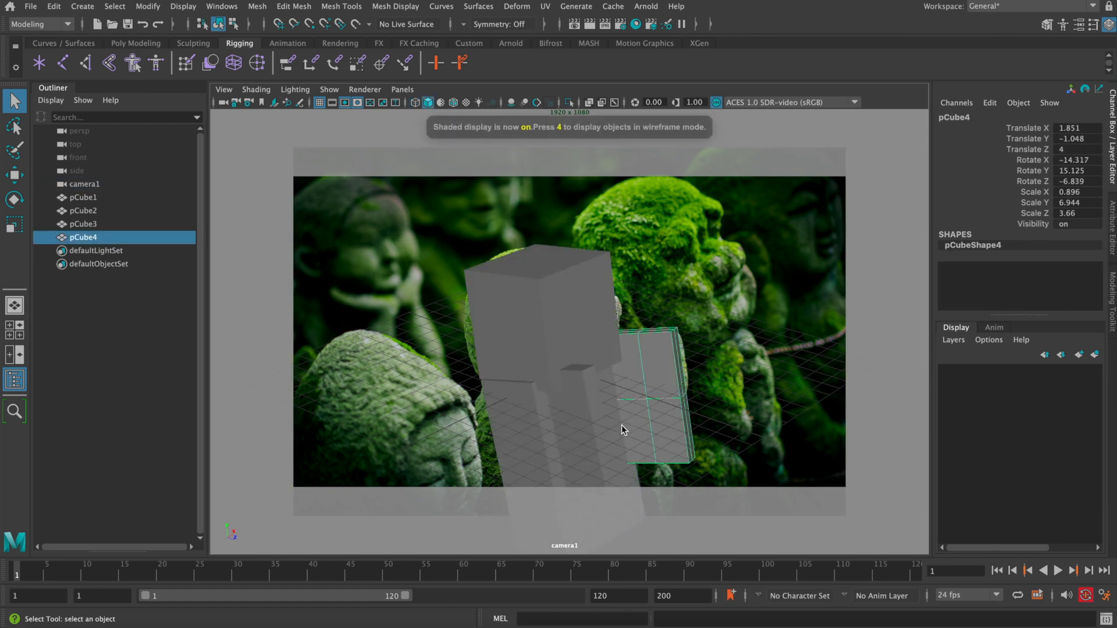
Shift the first hand cube to about -3.74 in X and compare its fit with the photo in wireframe and shaded display
key("4")
key("5")
key("4")
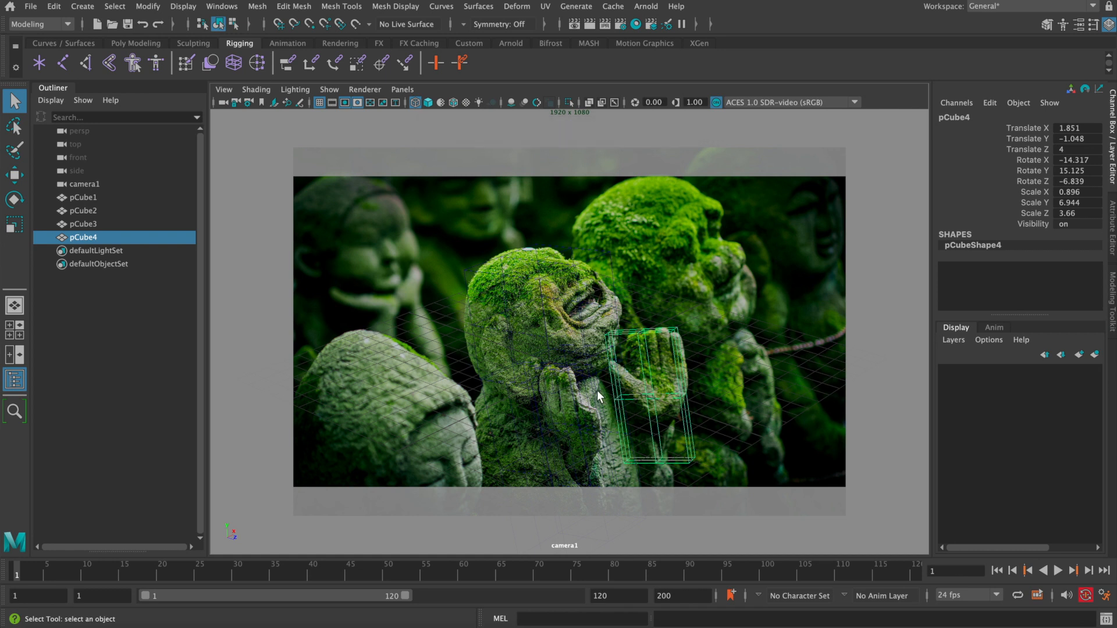
key("5")
left_click(608, 404)
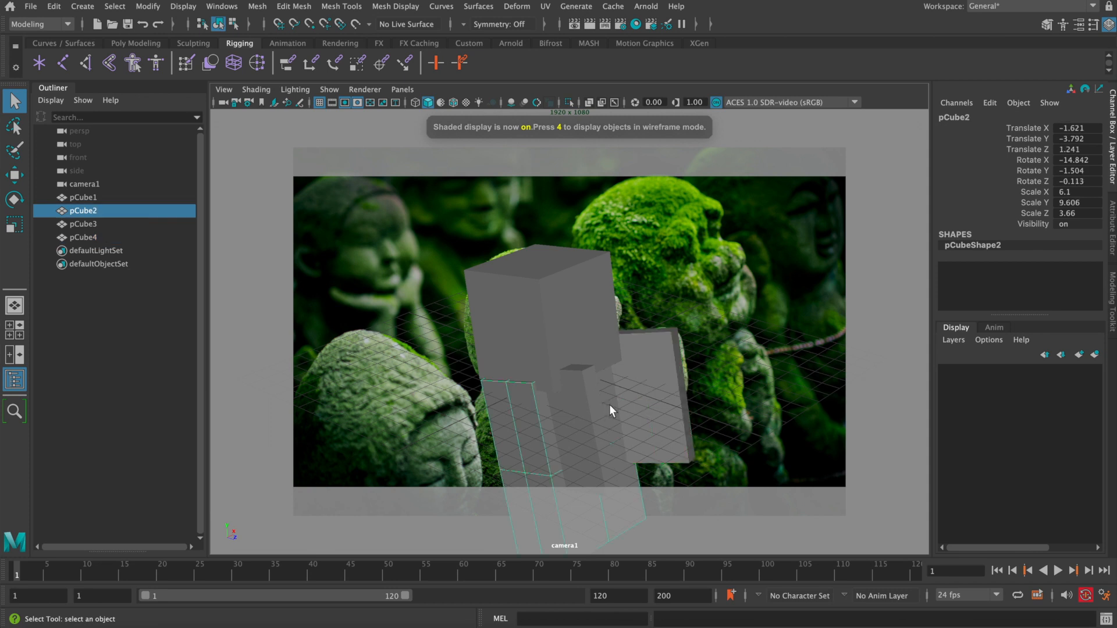
left_click(604, 410)
key("4")
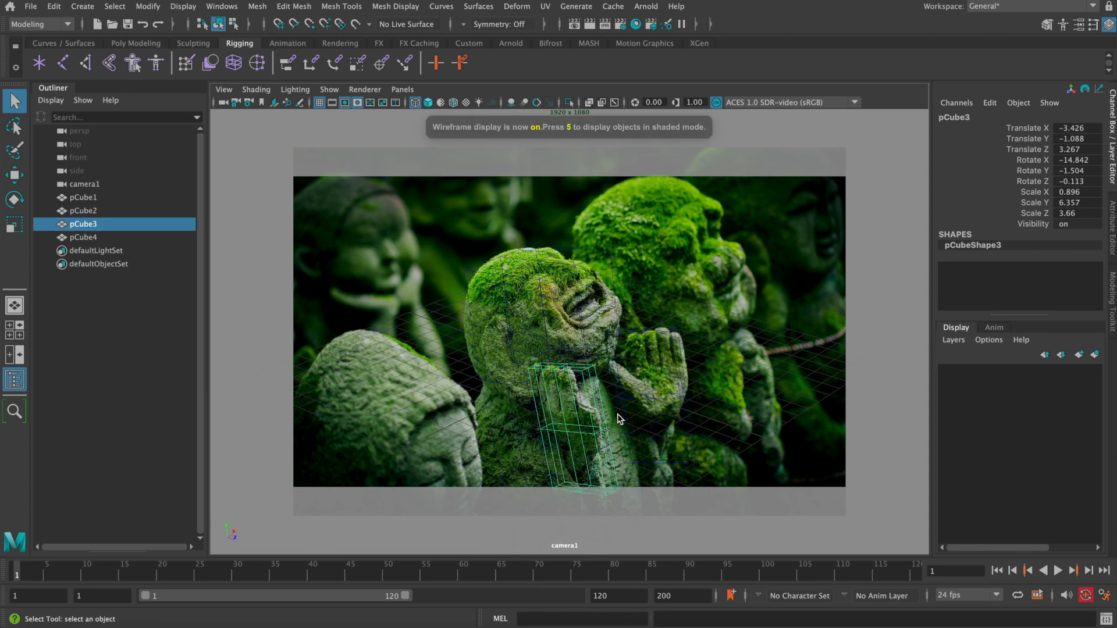
key("w")
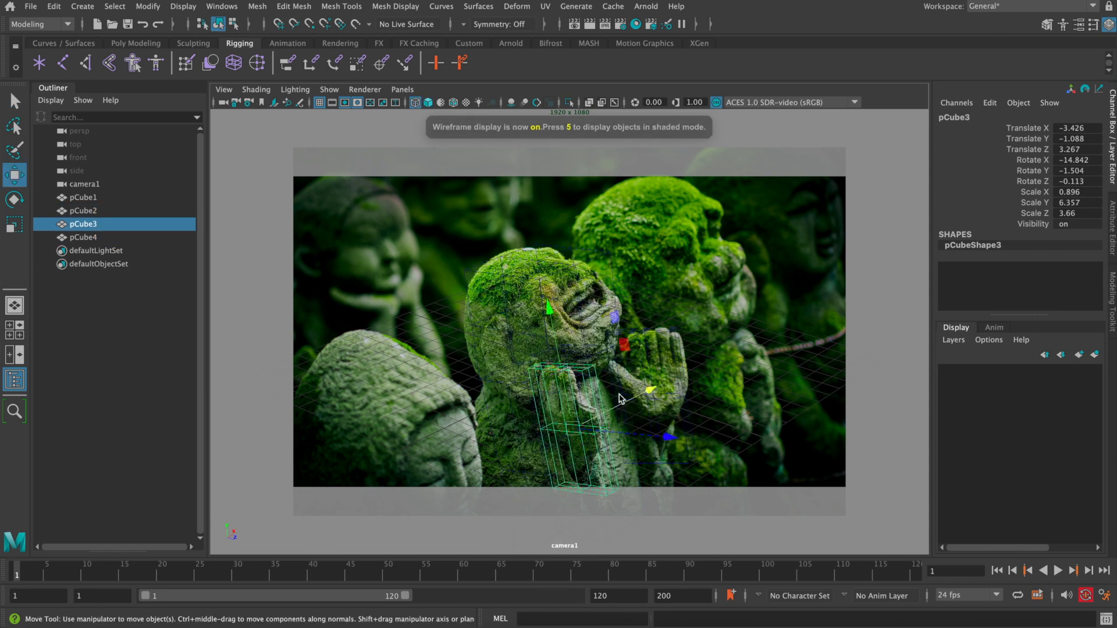
mouse_move(618, 401)
left_mouse_down()
mouse_move(619, 392)
mouse_move(613, 403)
left_mouse_up()
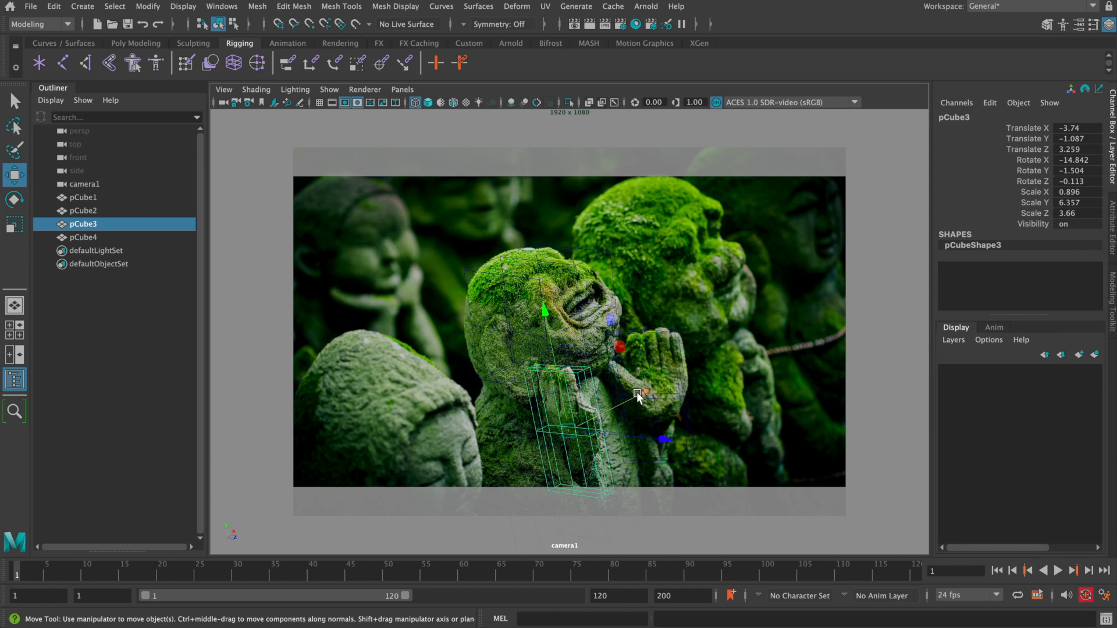
key("5")
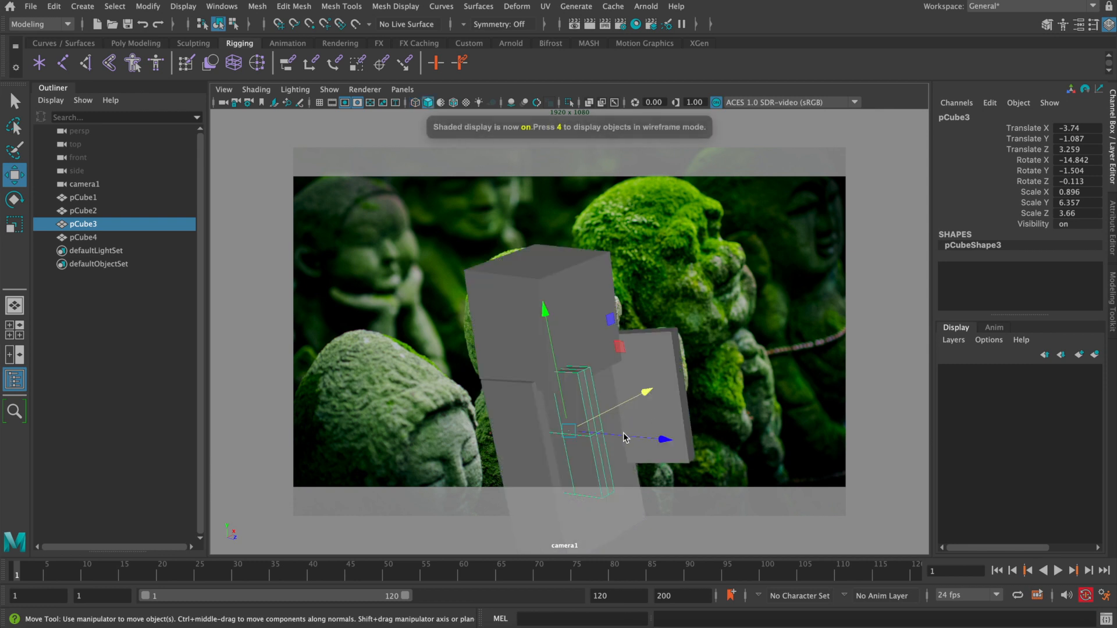
key("4")
key("5")
key("q")
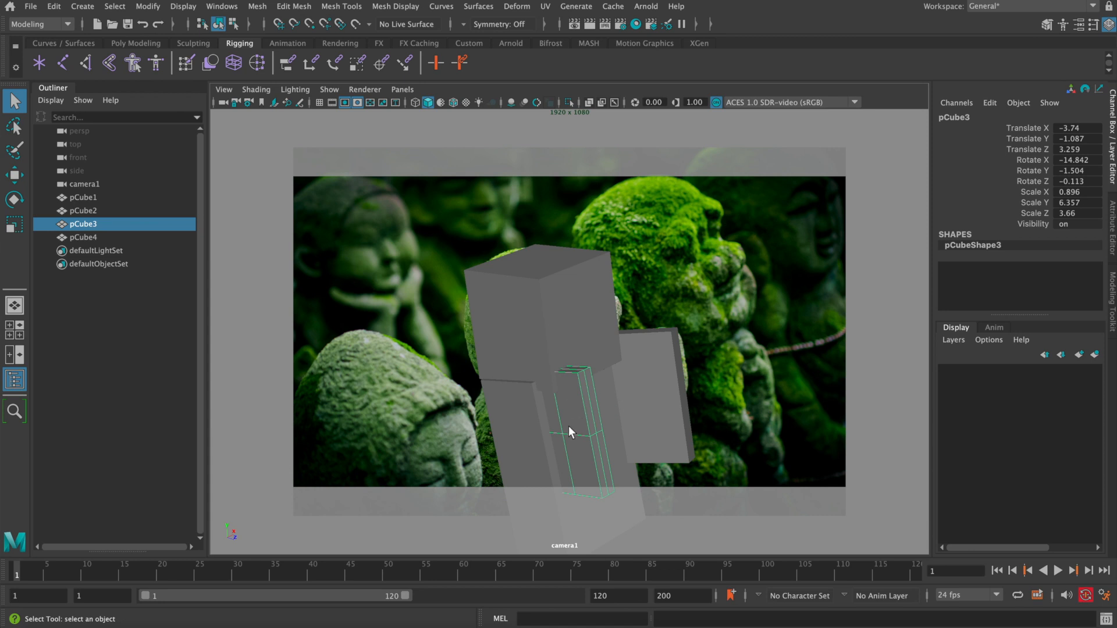
Examine how the second hand cube and the head cube align with the statue in wireframe and shaded display
left_click(653, 395)
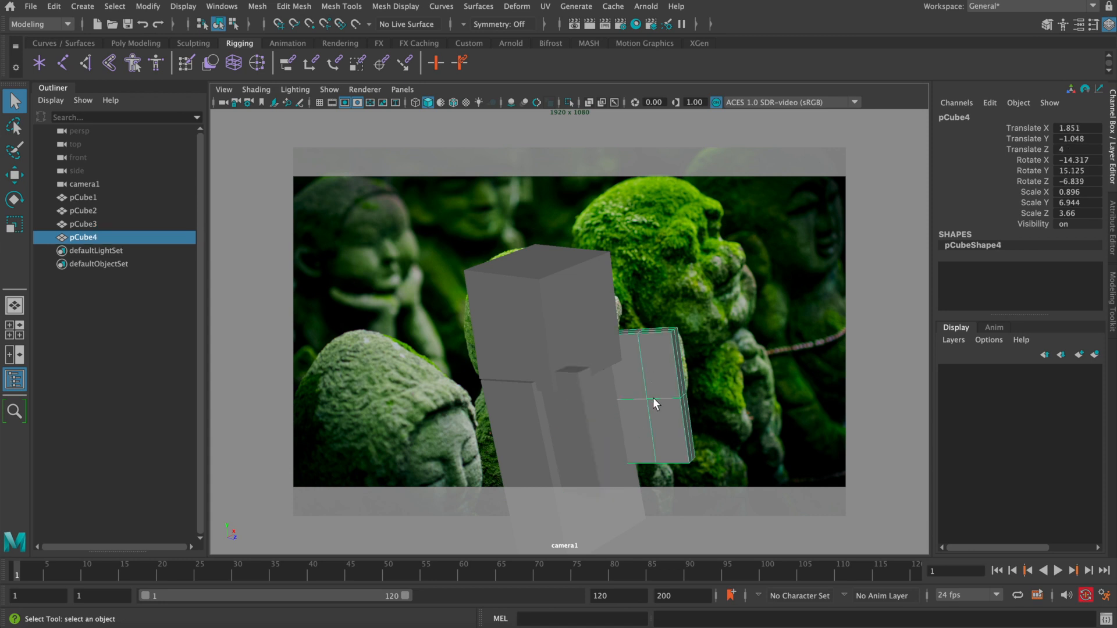
key("4")
key("5")
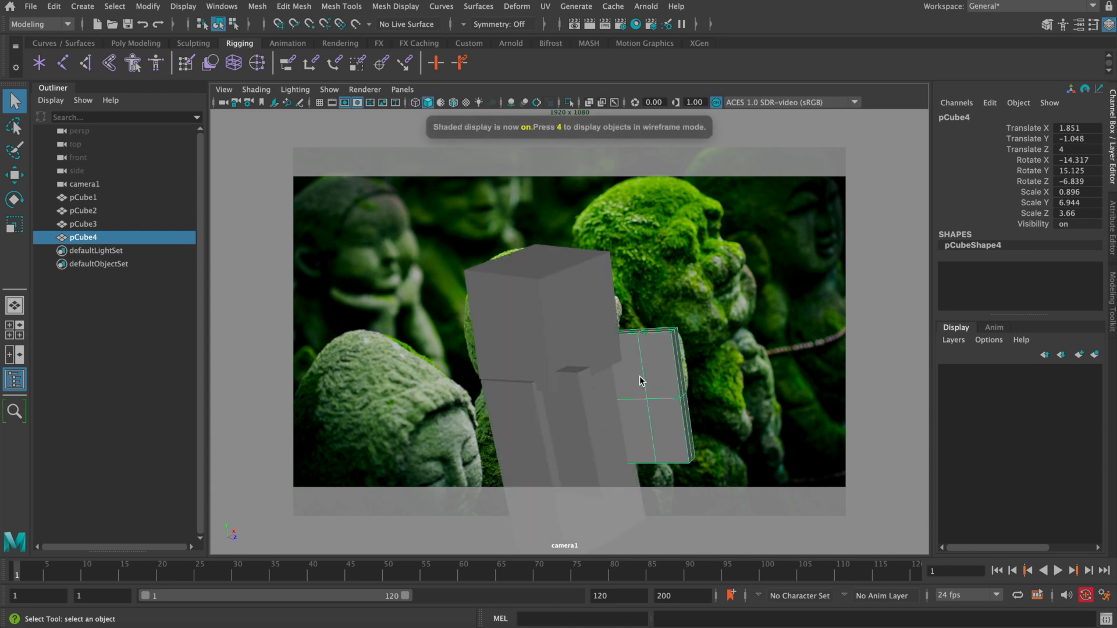
left_click(581, 357)
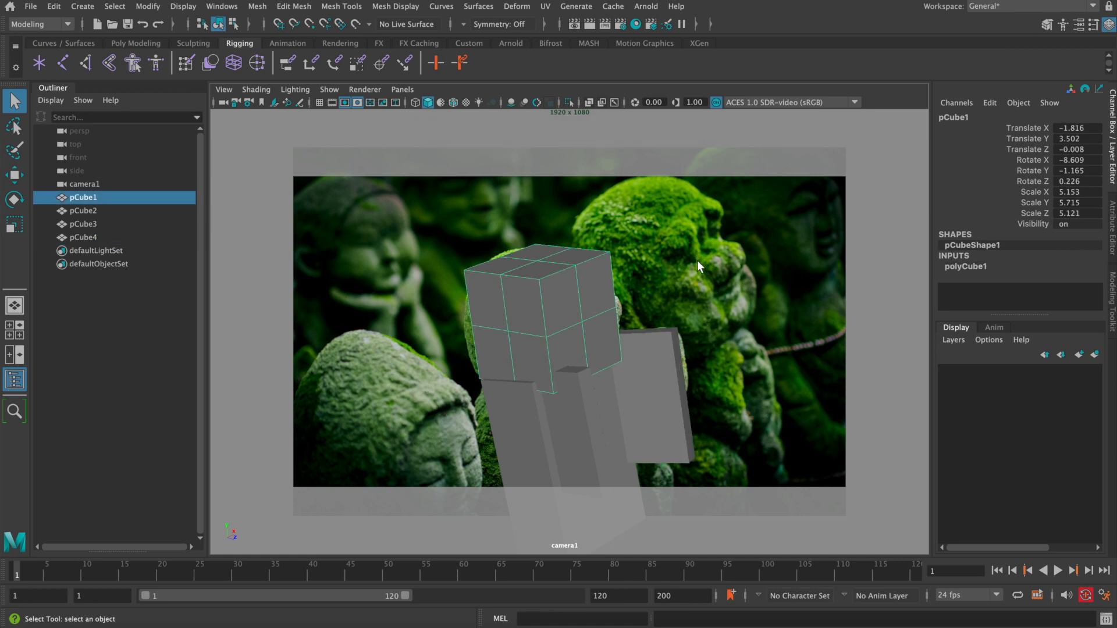
key("4")
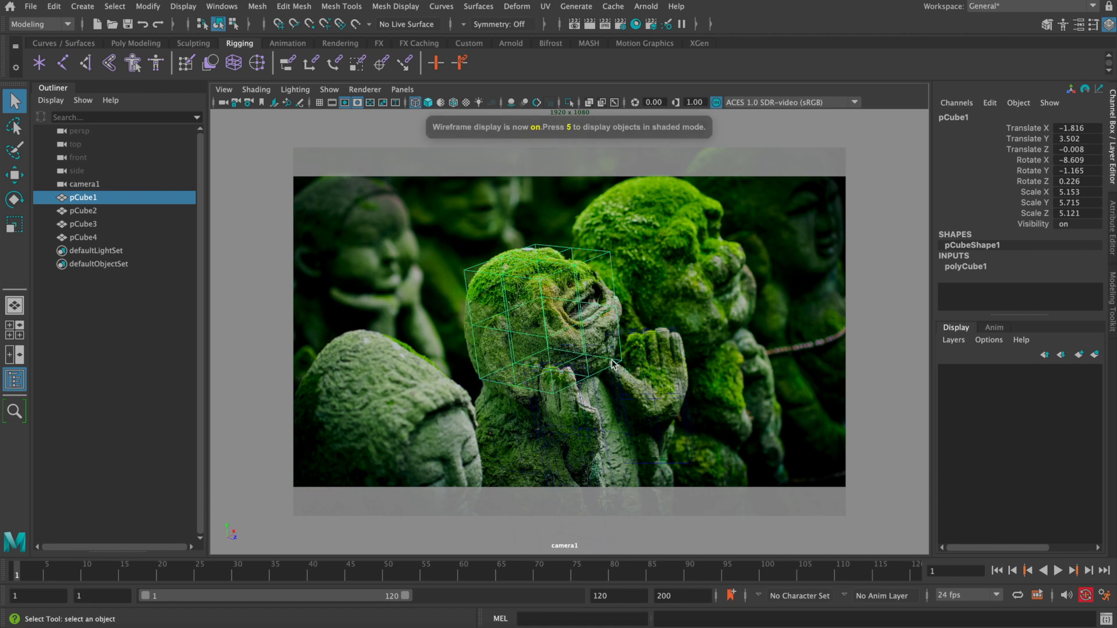
left_click(580, 400)
key("5")
left_click(561, 360)
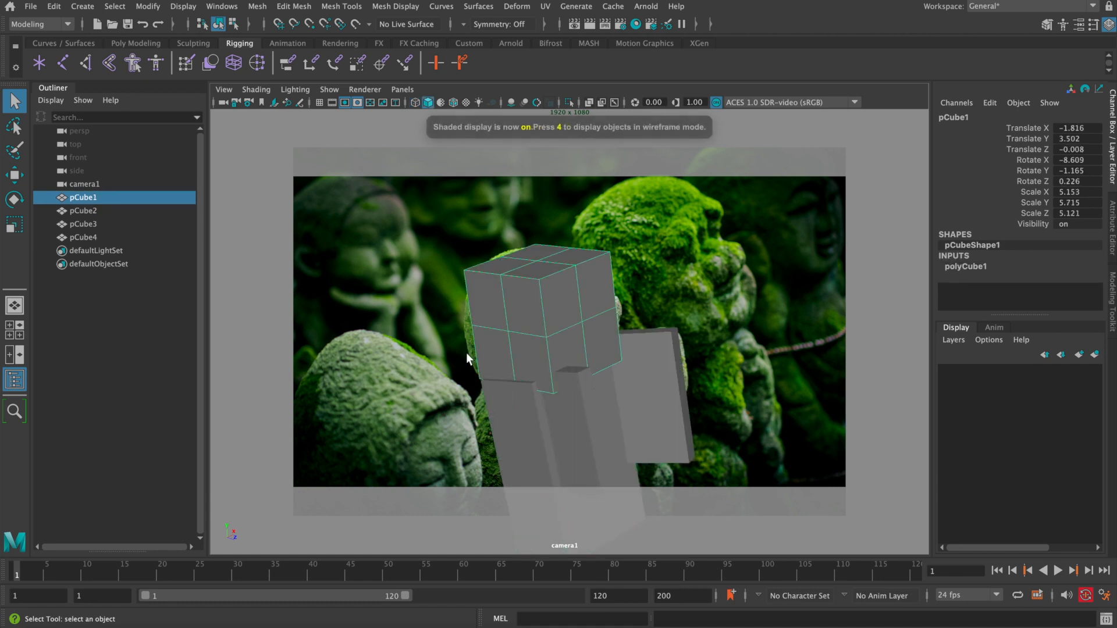
Inspect the cube arrangement from several angles in a perspective view shown beside the camera view
key("space")
key("space")
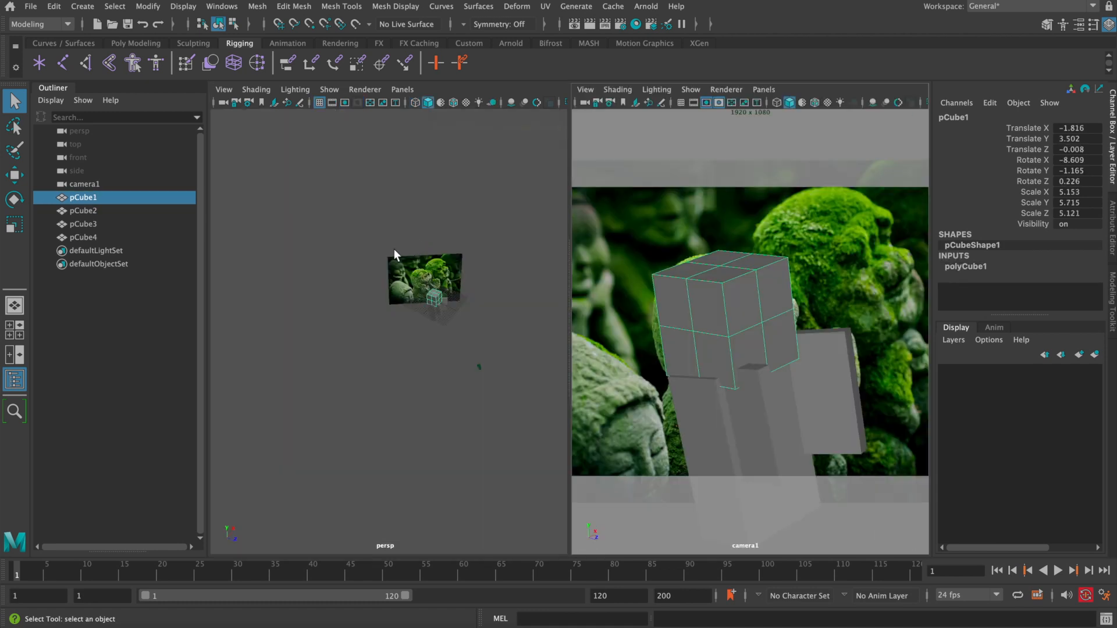
left_click_drag(416, 263, 409, 254, "alt")
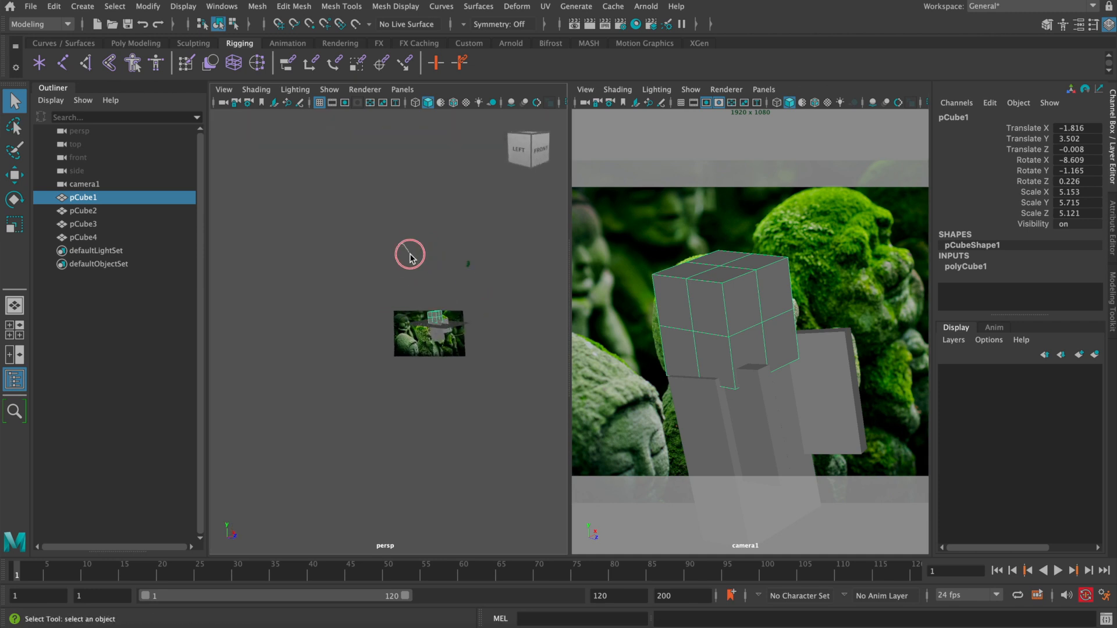
right_click_drag(401, 243, 442, 288, "ctrl")
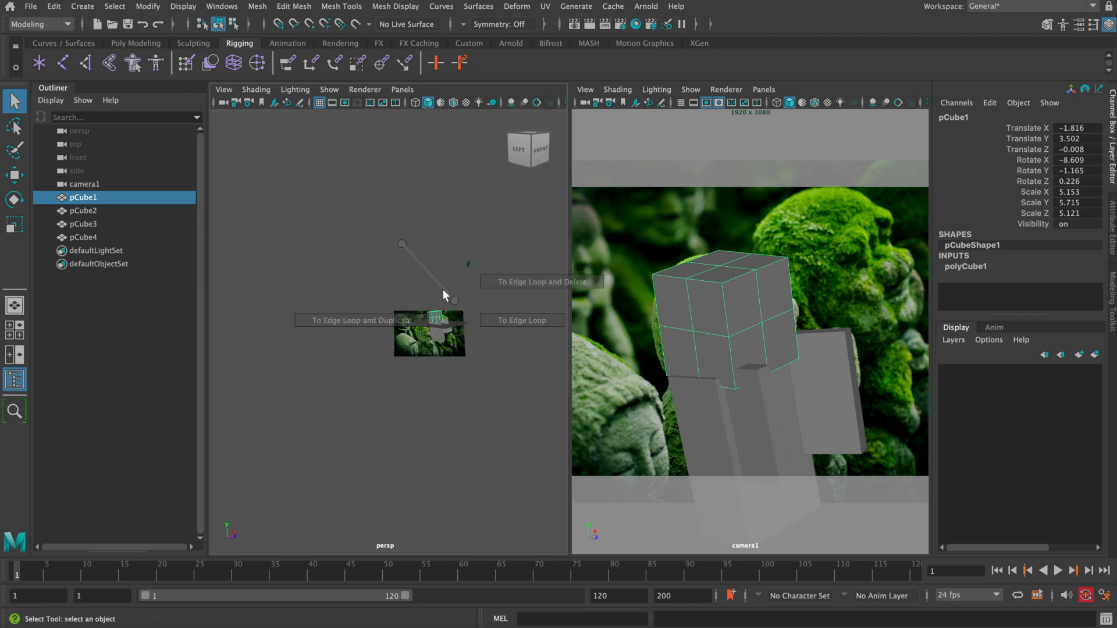
mouse_move(424, 279)
left_mouse_down("alt")
mouse_move(404, 314)
mouse_move(332, 308)
mouse_move(439, 275)
left_mouse_up("alt")
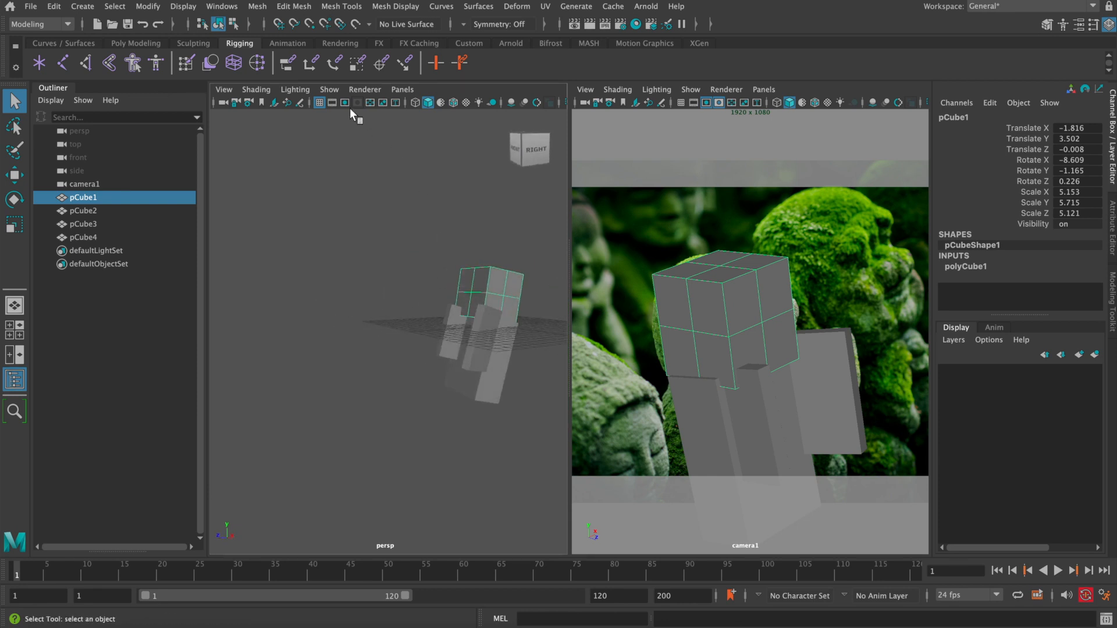
left_click_drag(328, 174, 431, 298, "alt")
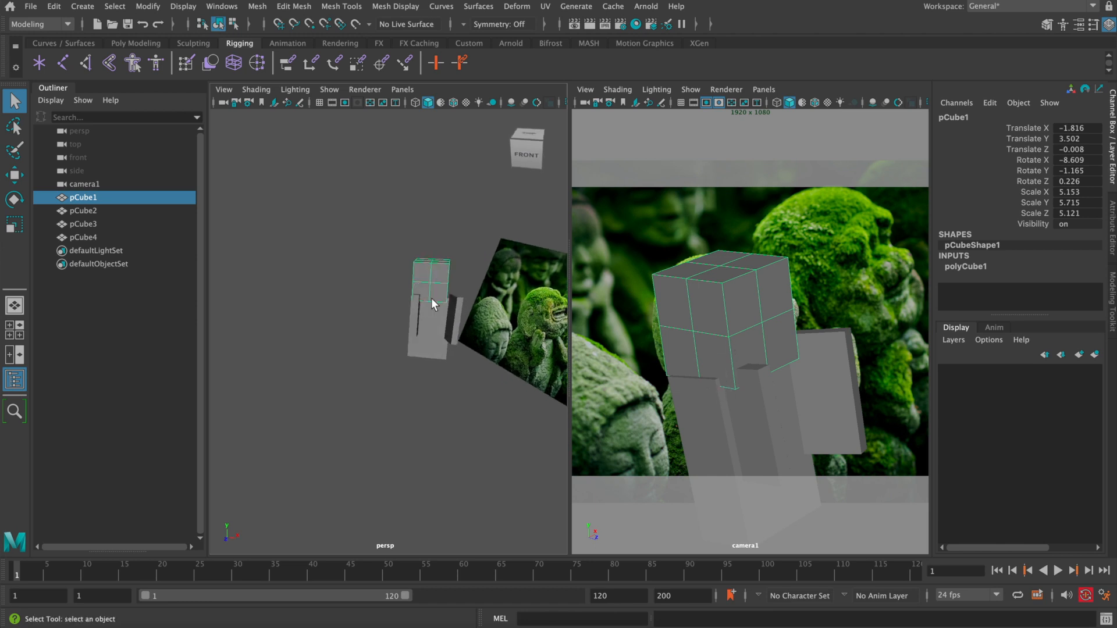
left_click(619, 392)
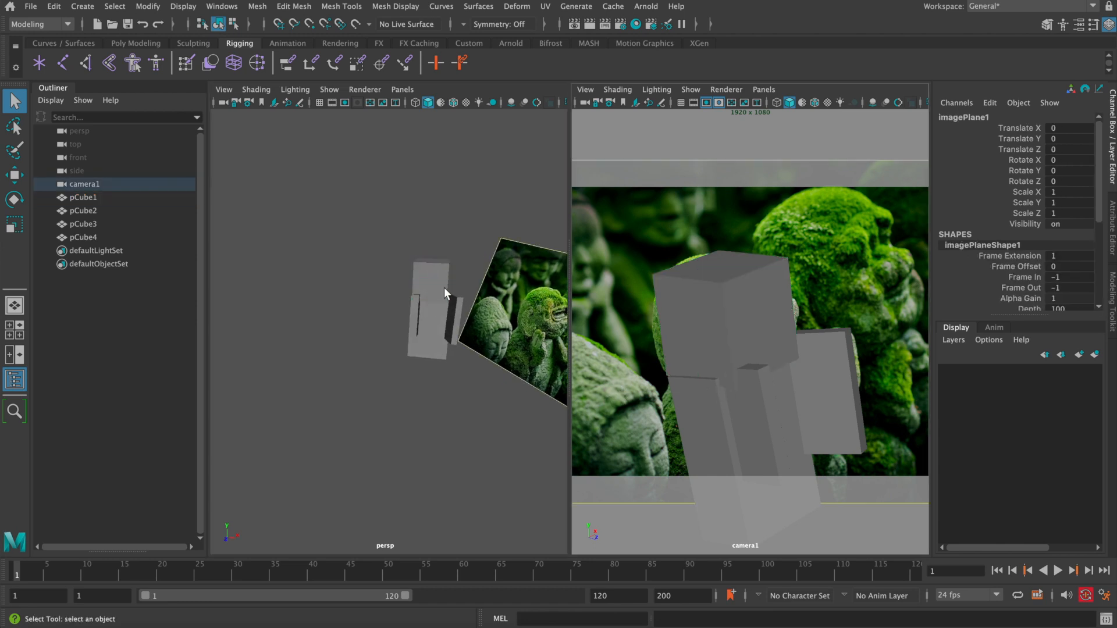
Duplicate the head cube in the full-size camera view and move the copy to about -13.15, 2.79, 0.49 over the foreground statue
left_click(423, 281)
key("space")
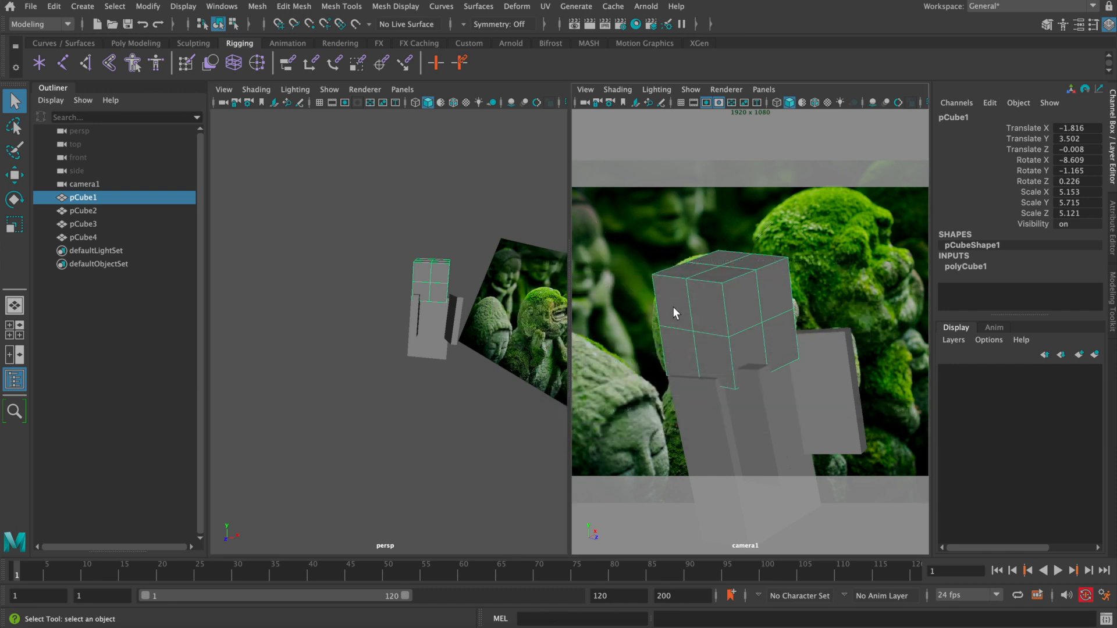
key("space")
key("w")
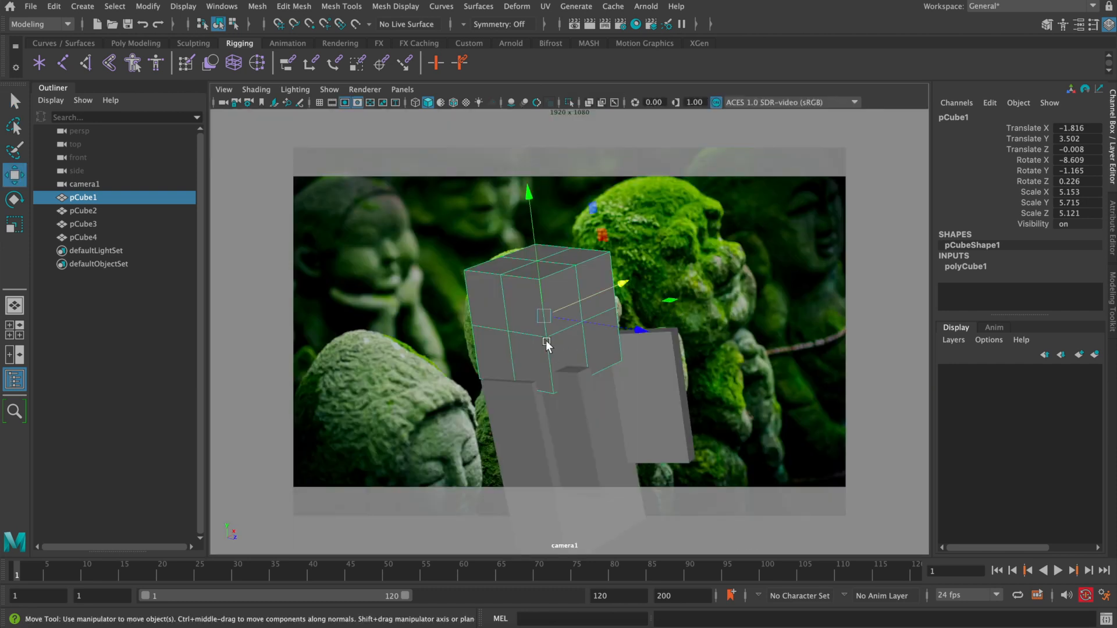
key("ctrl+d")
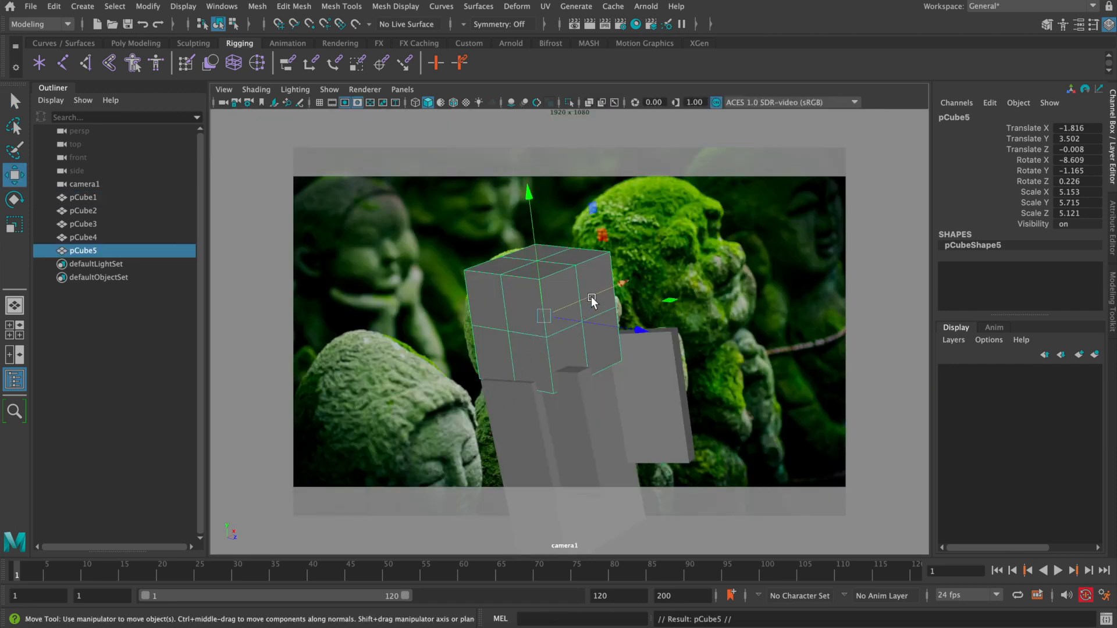
left_click_drag(593, 302, 373, 338)
Stretch the foreground statue's cube to about 7.2 in Y, lower it to about 2.02 in Y, and check its fit
key("4")
key("r")
left_click_drag(362, 293, 361, 257)
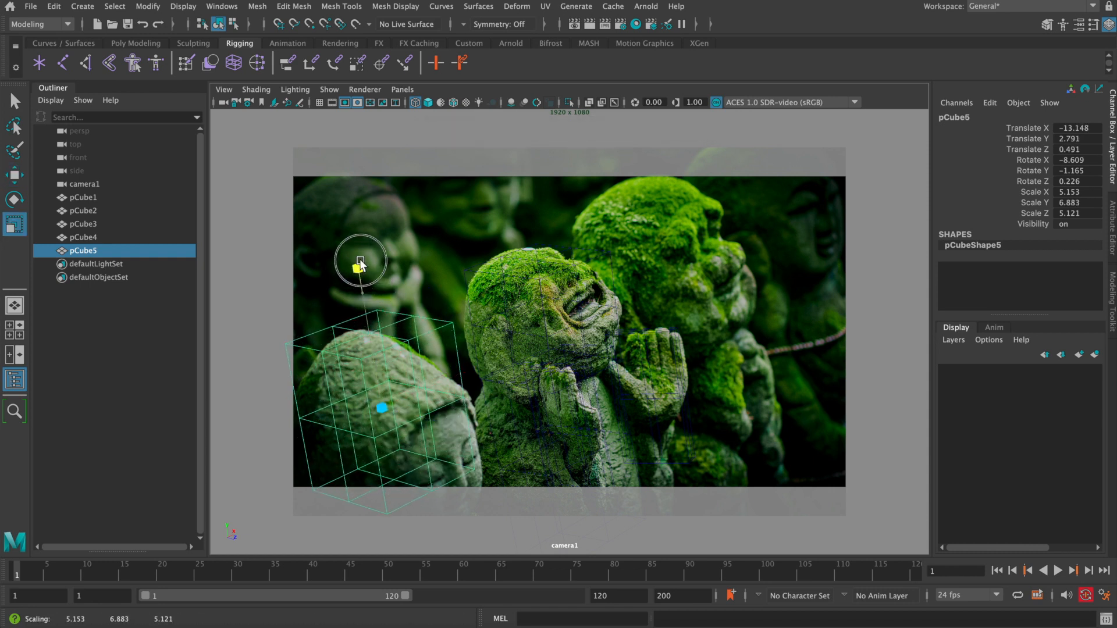
key("w")
left_click_drag(374, 343, 385, 367)
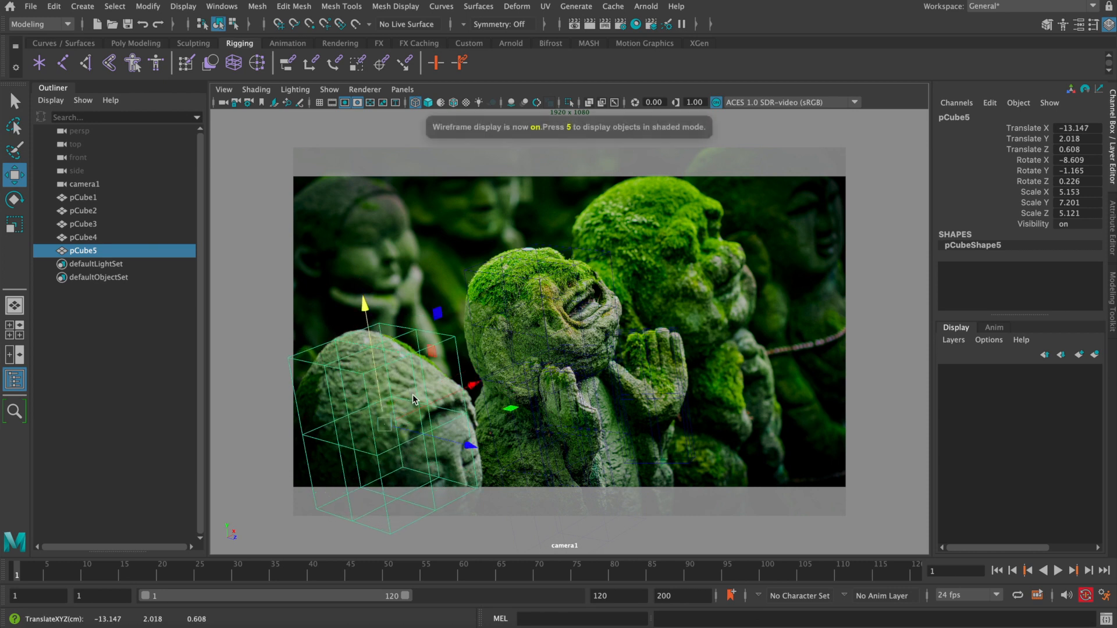
key("5")
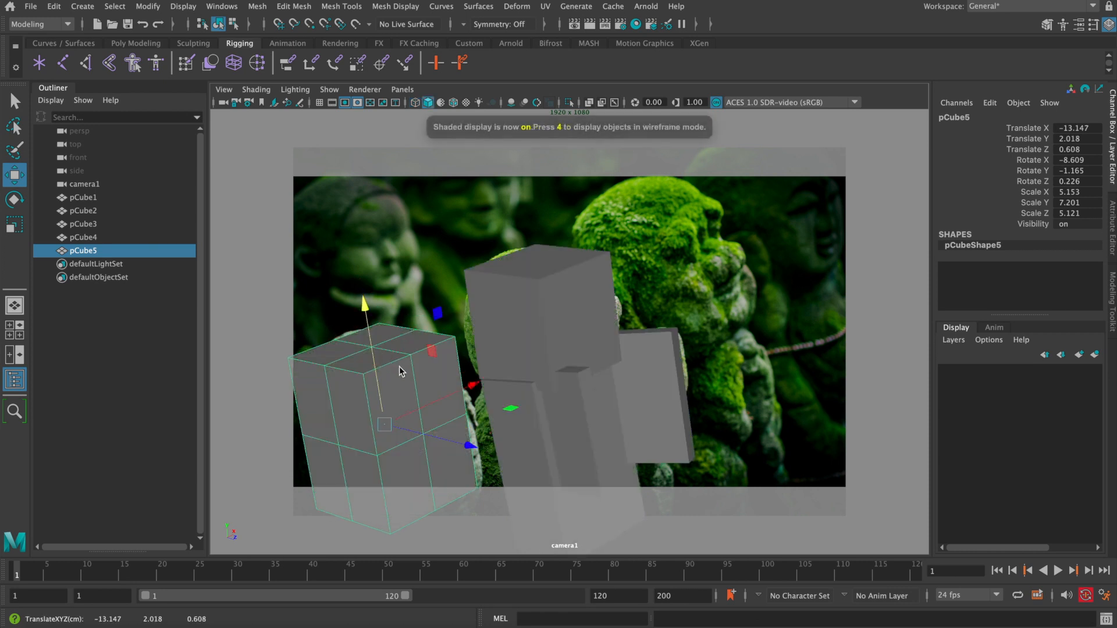
key("4")
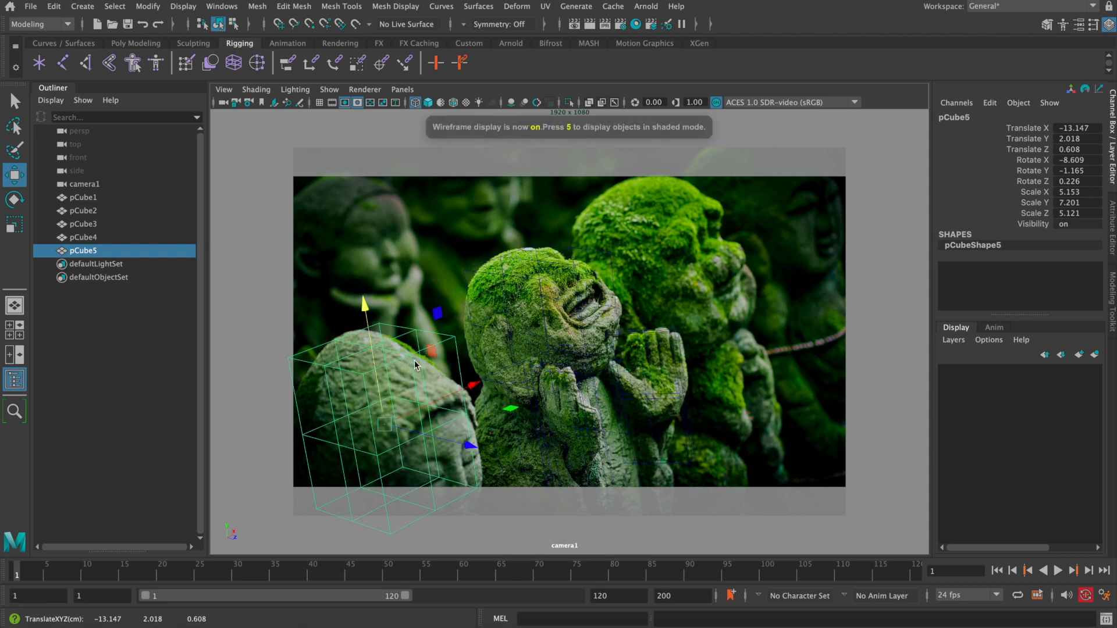
Rotate the foreground statue's cube to about 0.38 degrees in X and lower it to about 1.77 in Y
key("e")
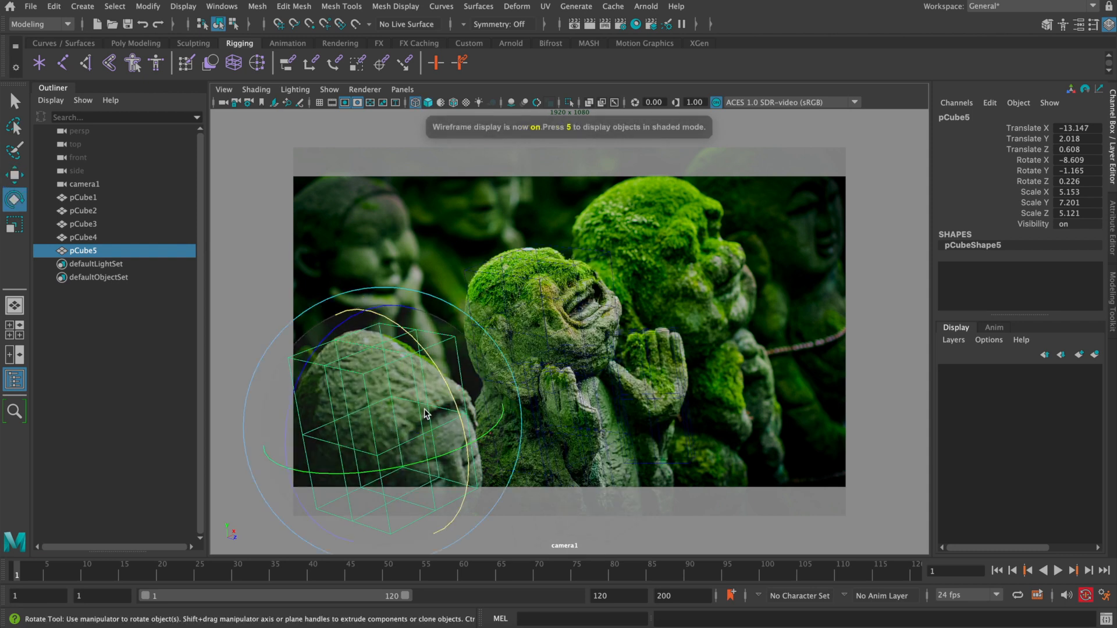
left_click_drag(424, 399, 388, 356)
key("w")
In vertex mode, lower the cube's upper face-side edge vertices to follow the forehead, the corner one to about -10.63, 3.97, 3.23
key("q")
right_click_drag(420, 285, 348, 292)
left_click(421, 357)
key("w")
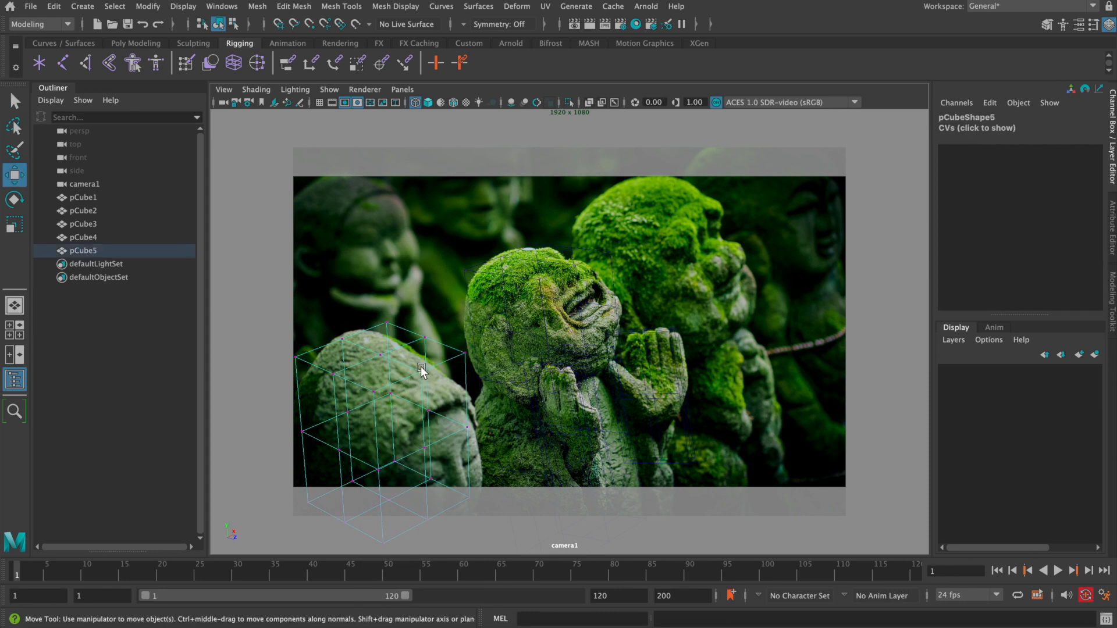
left_click_drag(421, 361, 472, 378)
key("4")
key("5")
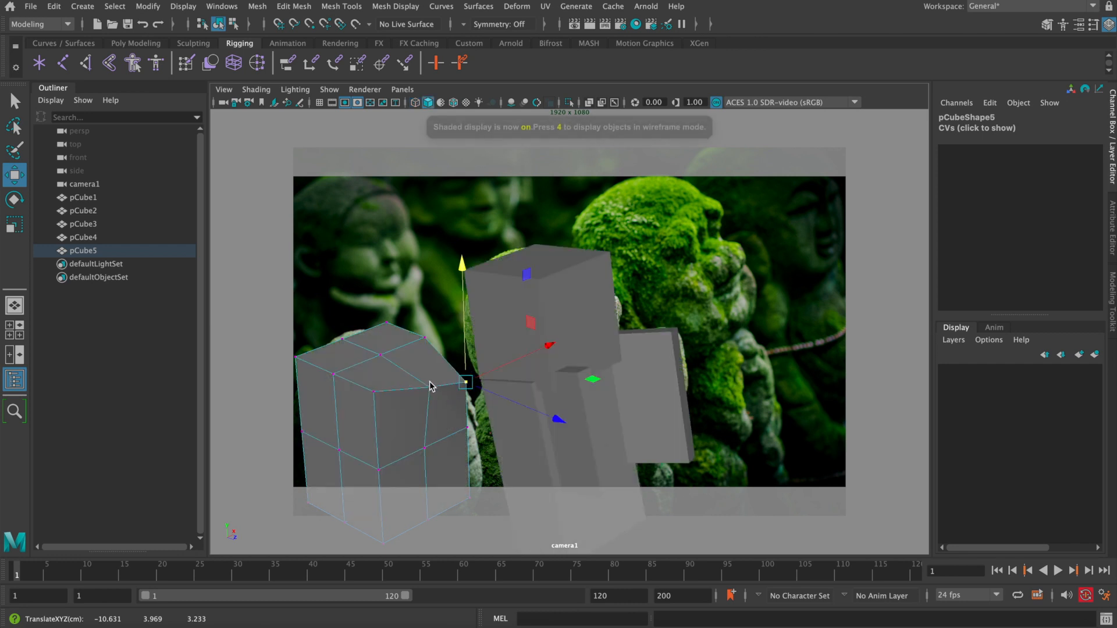
key("4")
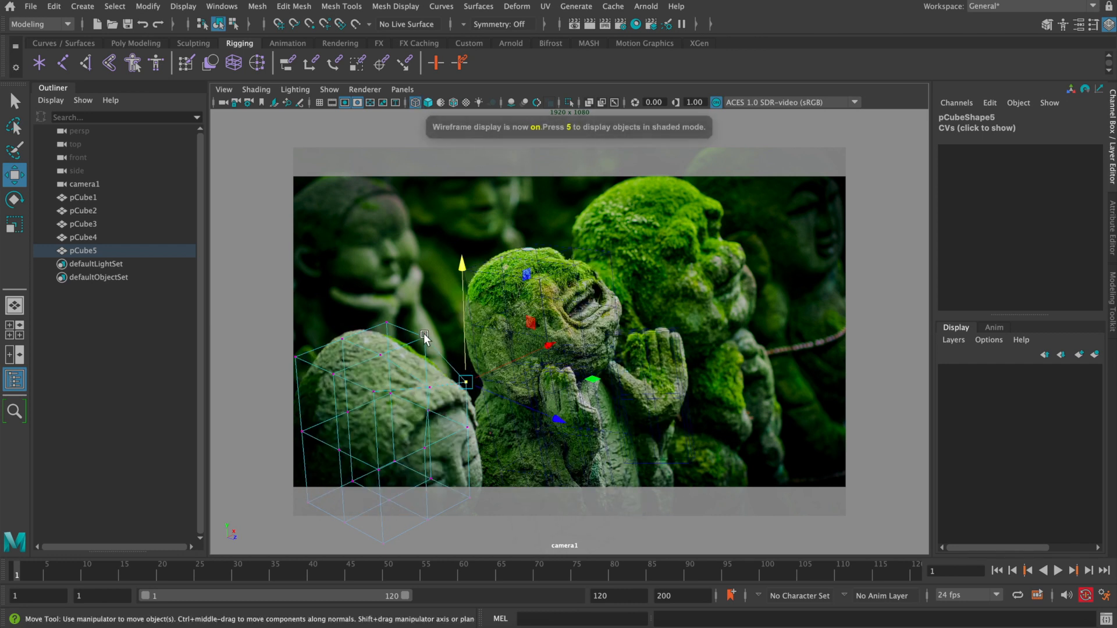
Lower the cube's upper rear mid-edge vertex to about 4.93 in Y and pull the rear corner vertex down to the head's contour
left_click(425, 338)
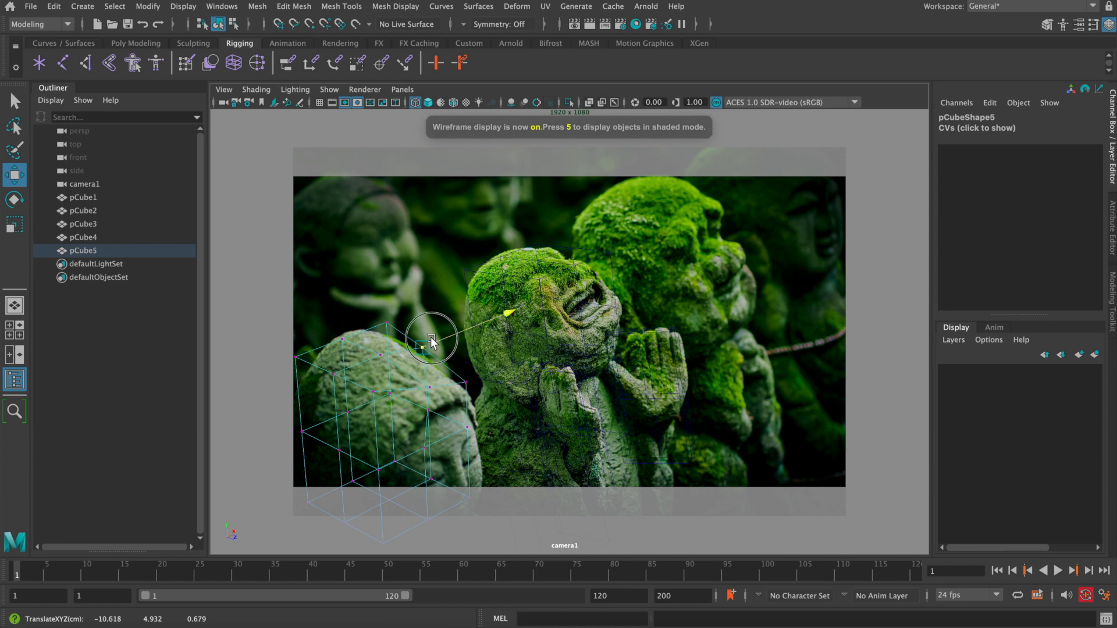
left_click(387, 323)
left_click_drag(404, 317, 295, 352)
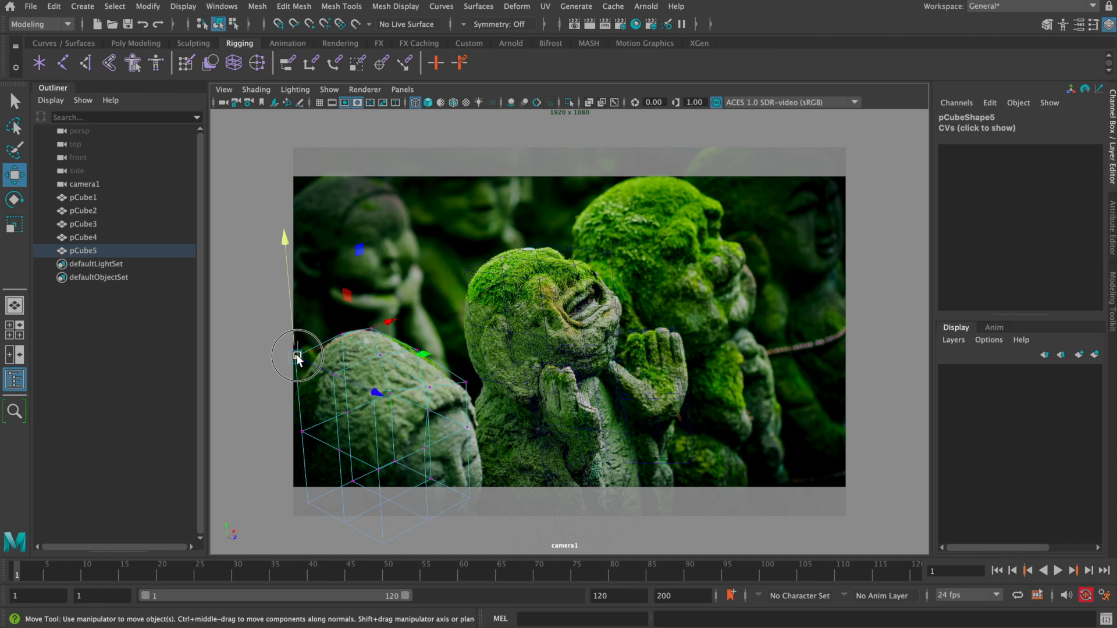
Lower the upper vertices along the back of the foreground head, the mid-edge one to about 4.7 and the near corner to about 4.12 in Y
left_click(295, 353)
left_click(304, 354)
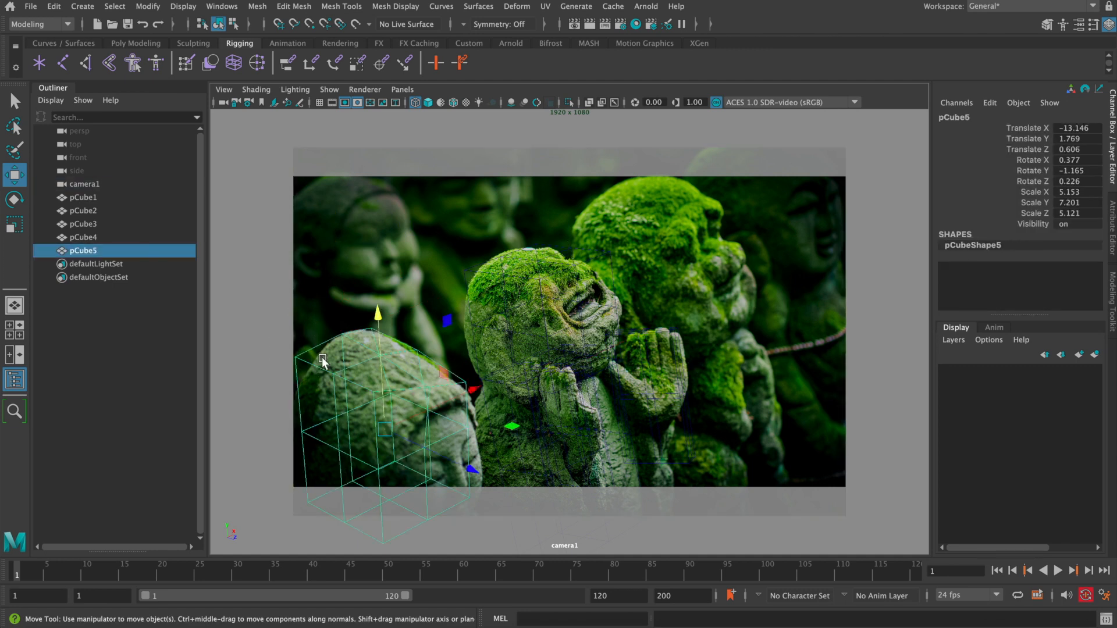
key("super+z")
key("super+z")
mouse_move(299, 350)
left_mouse_down()
mouse_move(331, 365)
mouse_move(334, 388)
left_mouse_up()
left_click(334, 372)
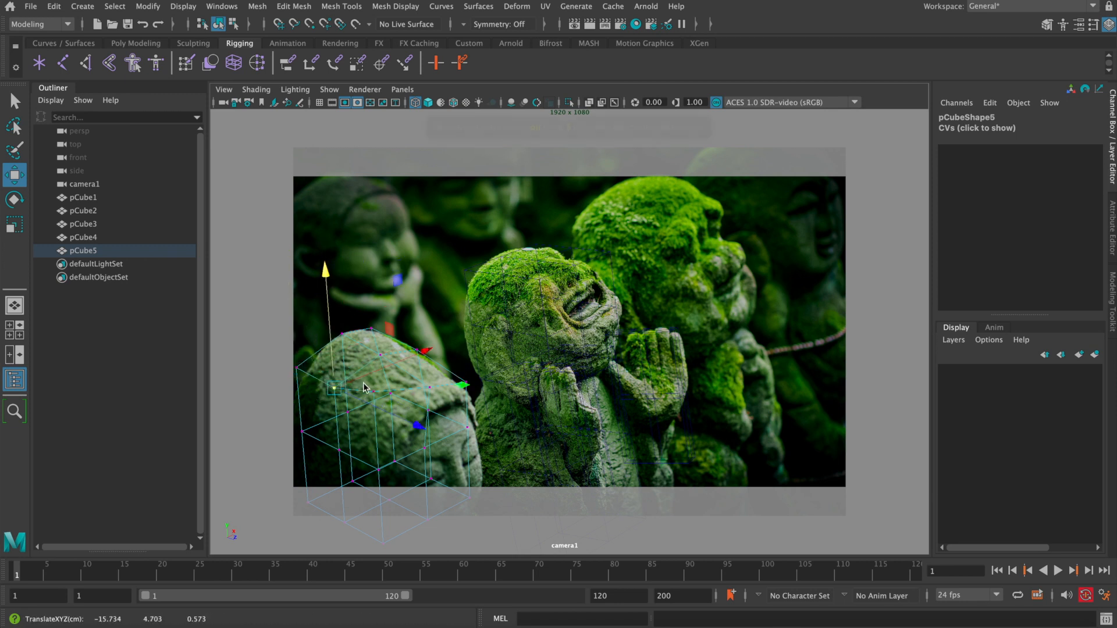
key("5")
key("4")
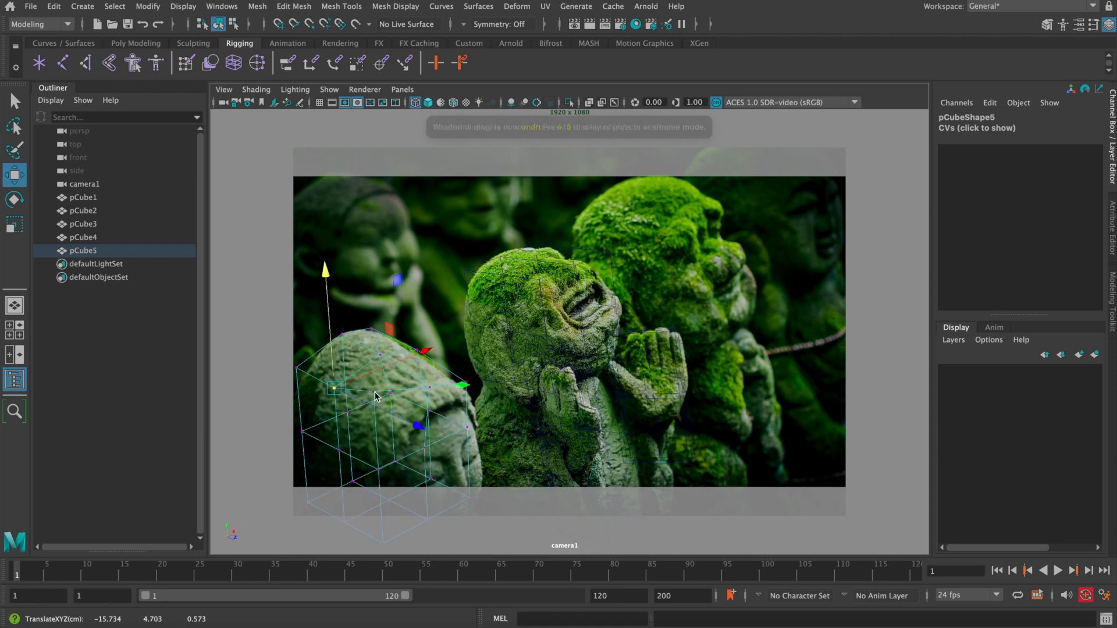
left_click_drag(373, 394, 372, 427)
key("5")
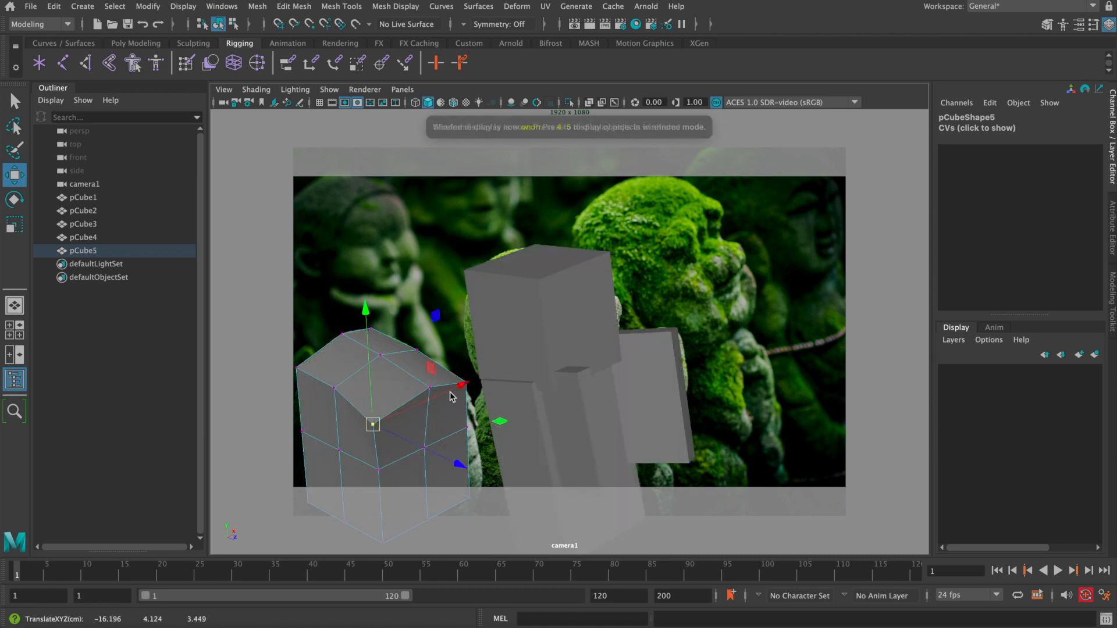
Lower the upper mid-edge vertex on the face side of the foreground statue's cube to about 4.35 in Y, checking against the photo in wireframe
key("4")
left_click(430, 386)
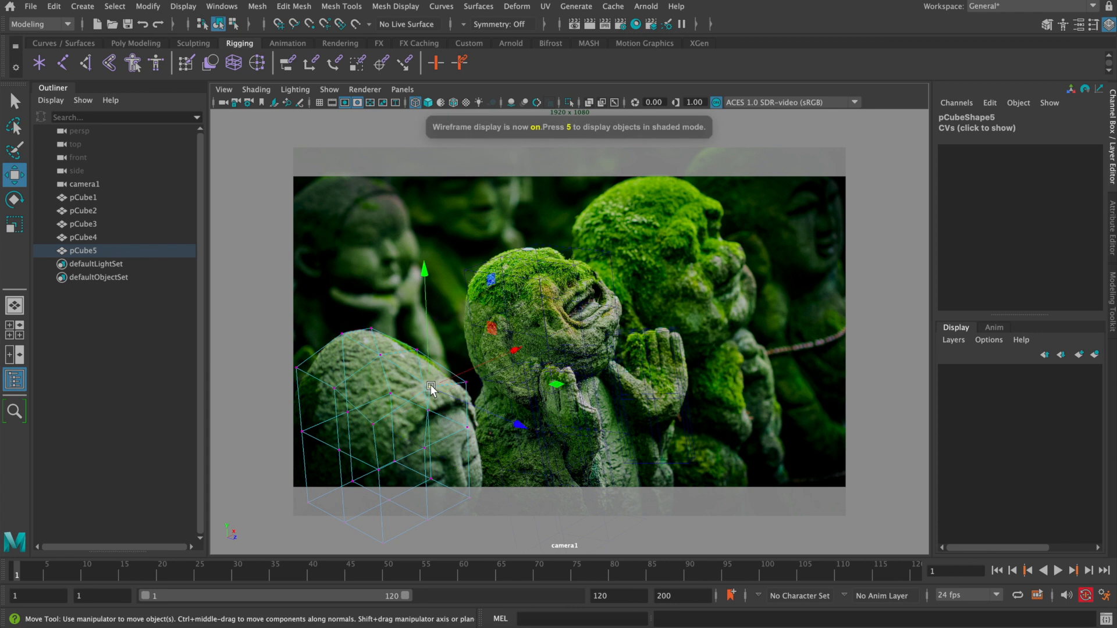
left_click(428, 357)
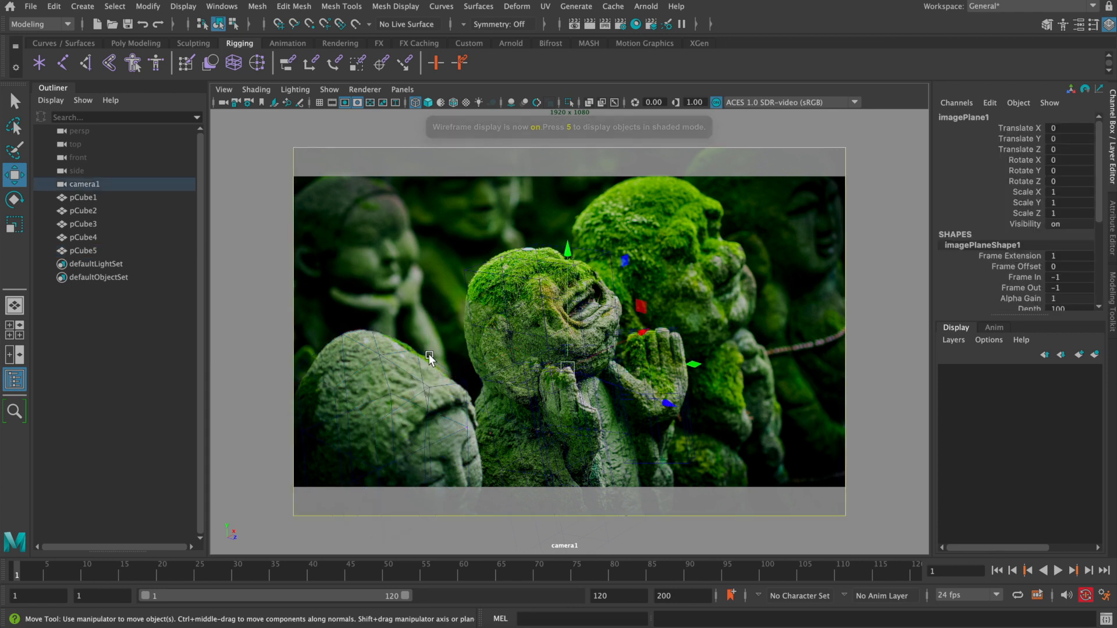
key("super+z")
left_click_drag(426, 329, 468, 379)
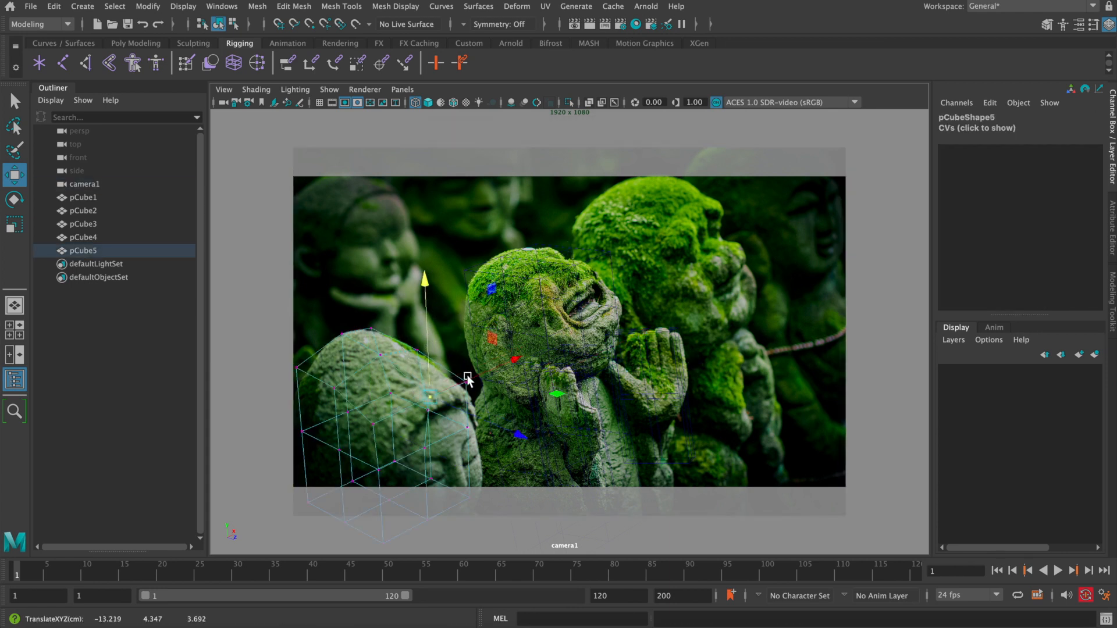
key("q")
key("5")
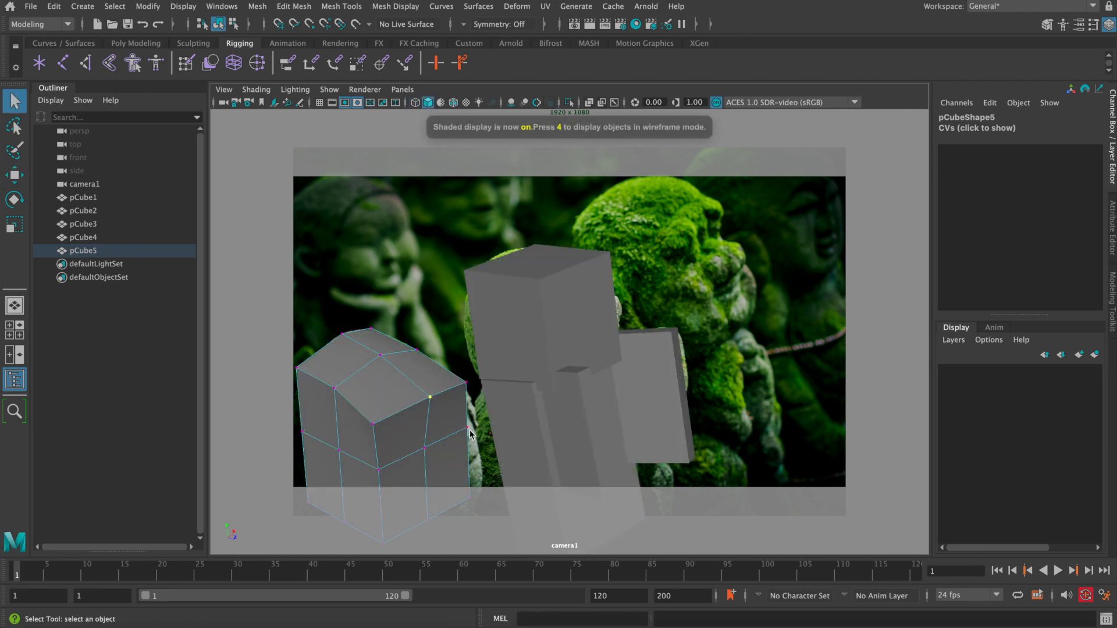
Shift the mid-height rear corner vertex on the foreground cube's face side slightly outward along X and return to object mode
key("w")
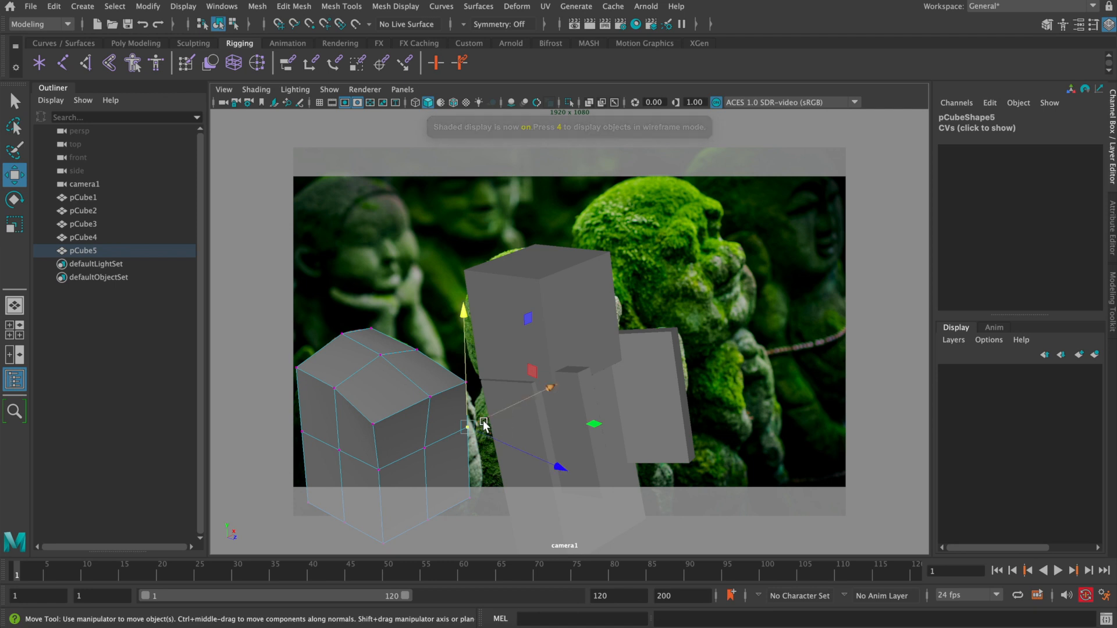
left_click_drag(484, 421, 488, 419)
key("q")
left_click(416, 387)
right_click_drag(416, 387, 457, 265)
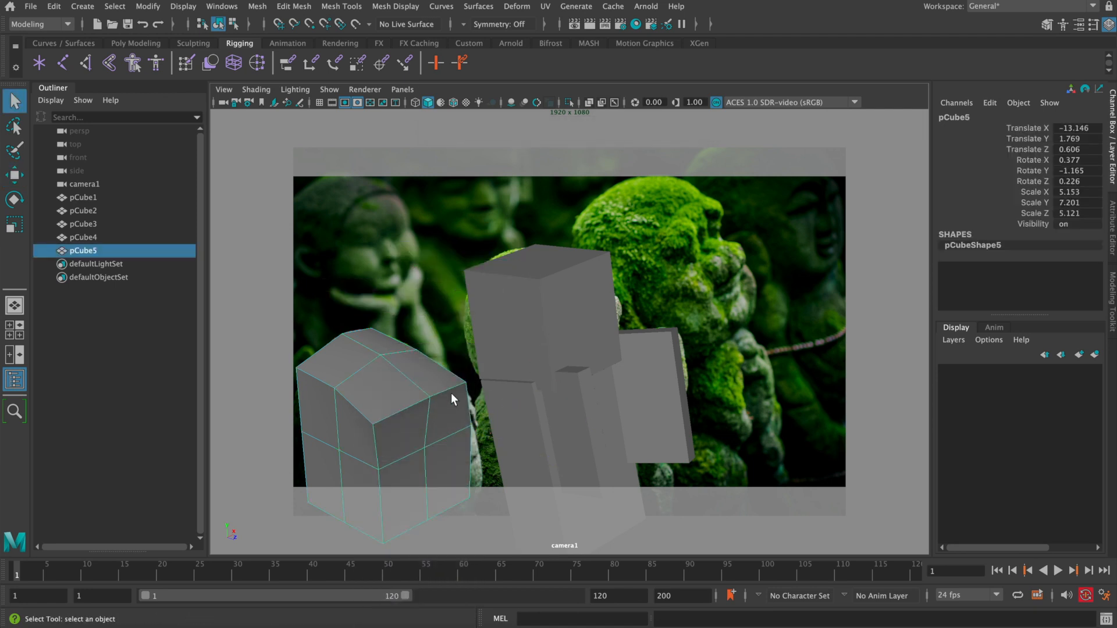
Examine the foreground cube's placement relative to the main statue's cubes and the image plane in the perspective and camera1 views
key("space")
left_click_drag(430, 332, 386, 300, "alt")
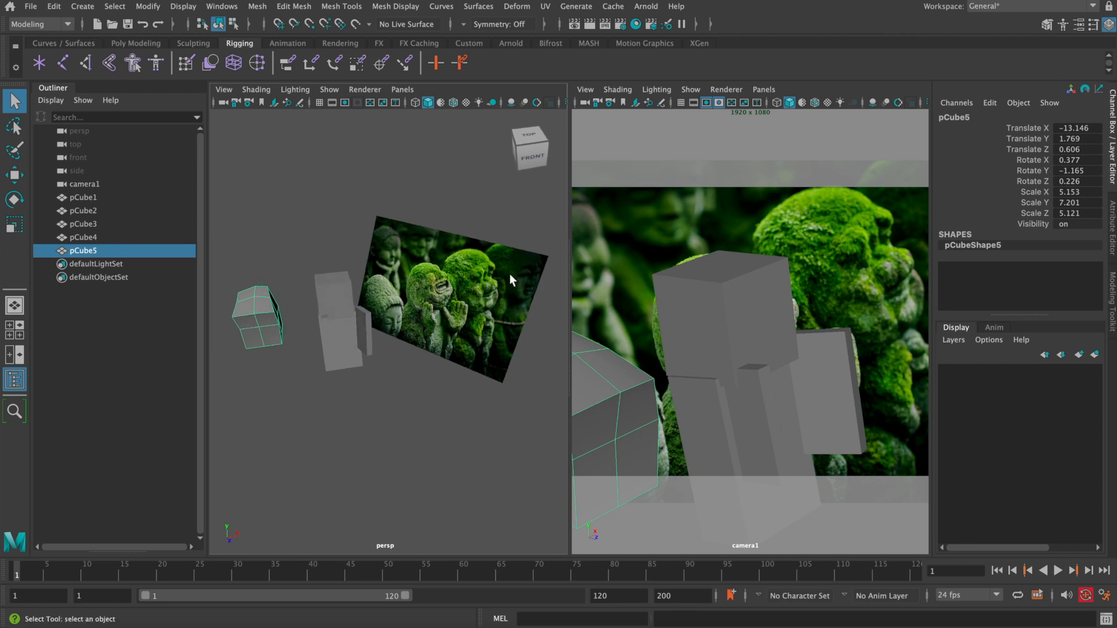
left_click_drag(510, 281, 454, 317, "alt")
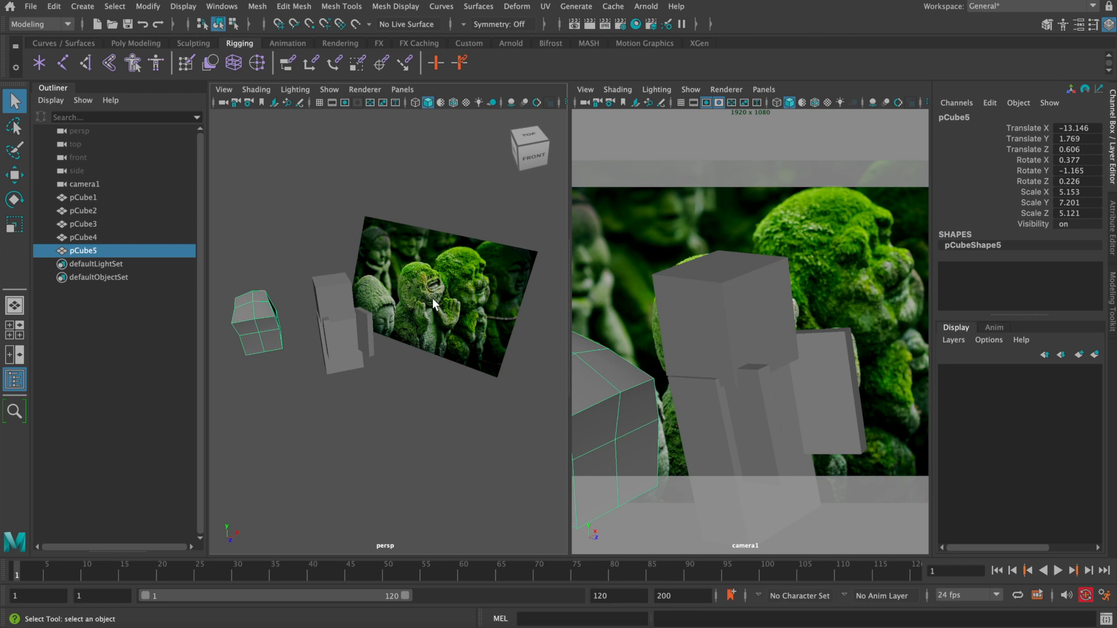
left_click_drag(433, 304, 339, 300, "alt")
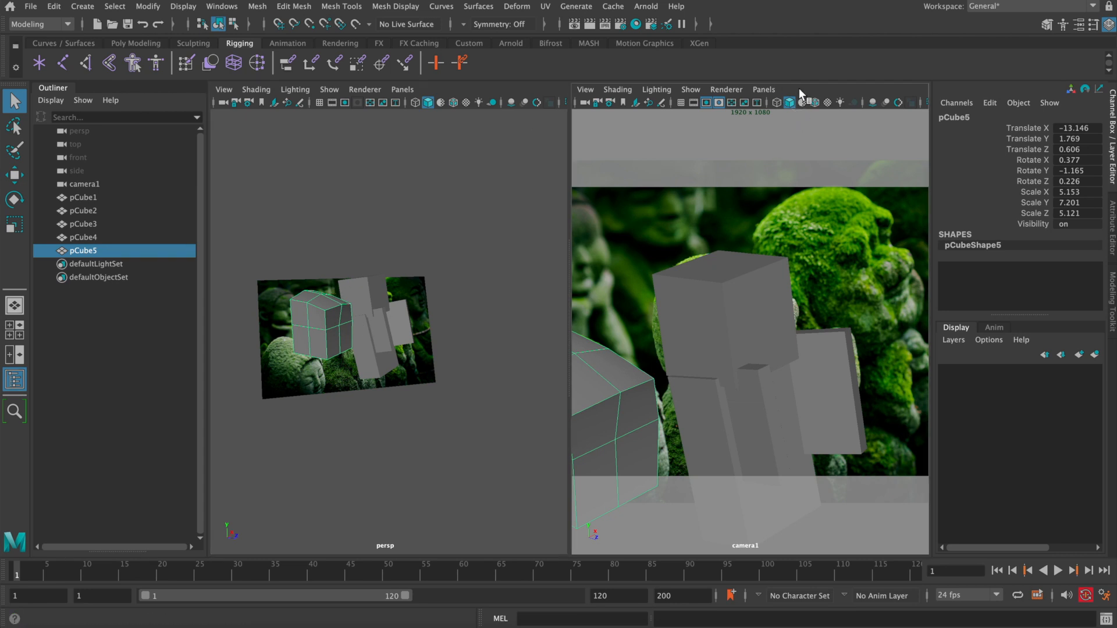
key("space")
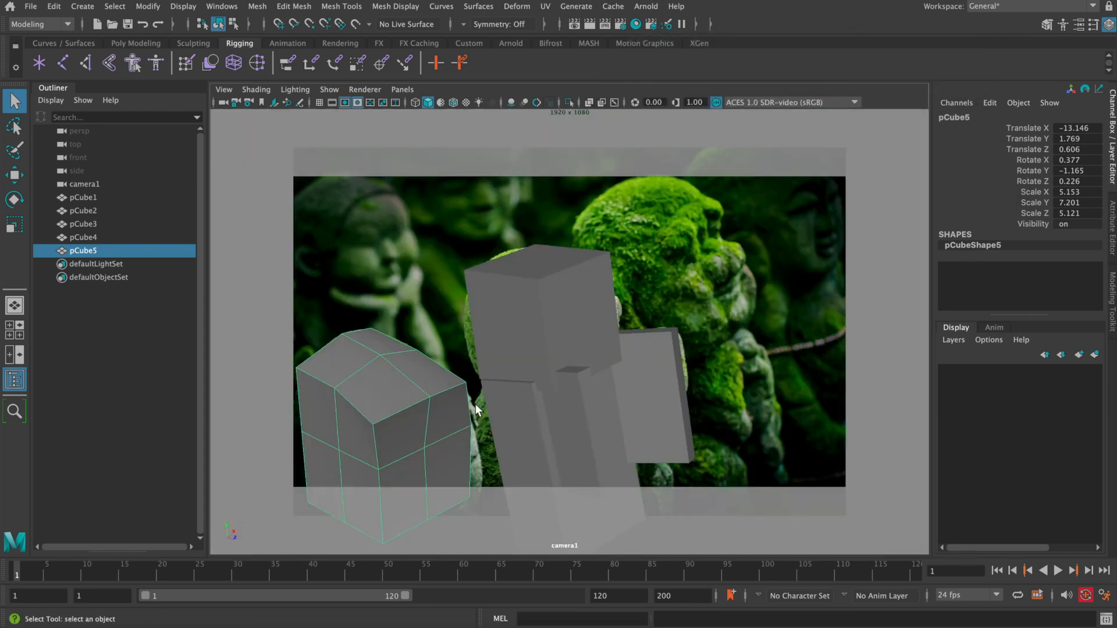
left_click(575, 335)
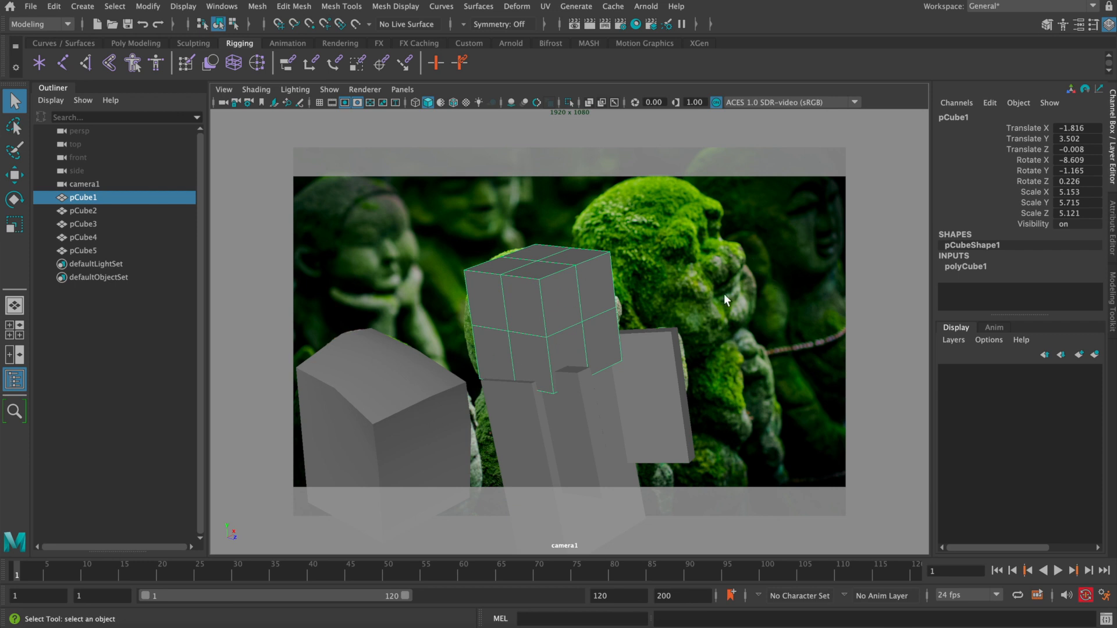
left_click(448, 406)
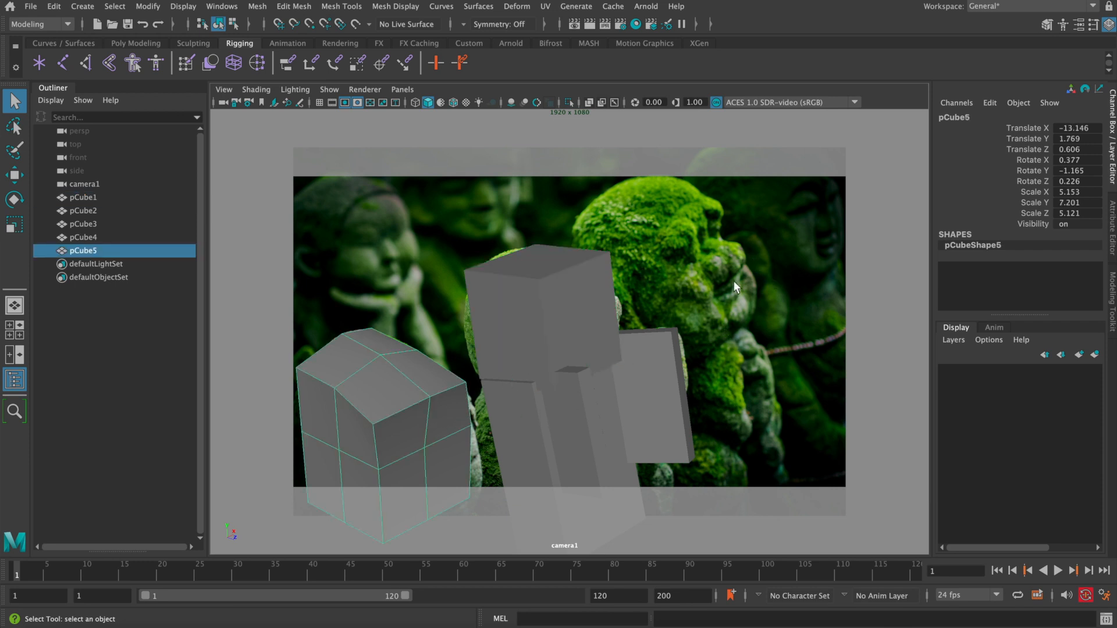
left_click(652, 378)
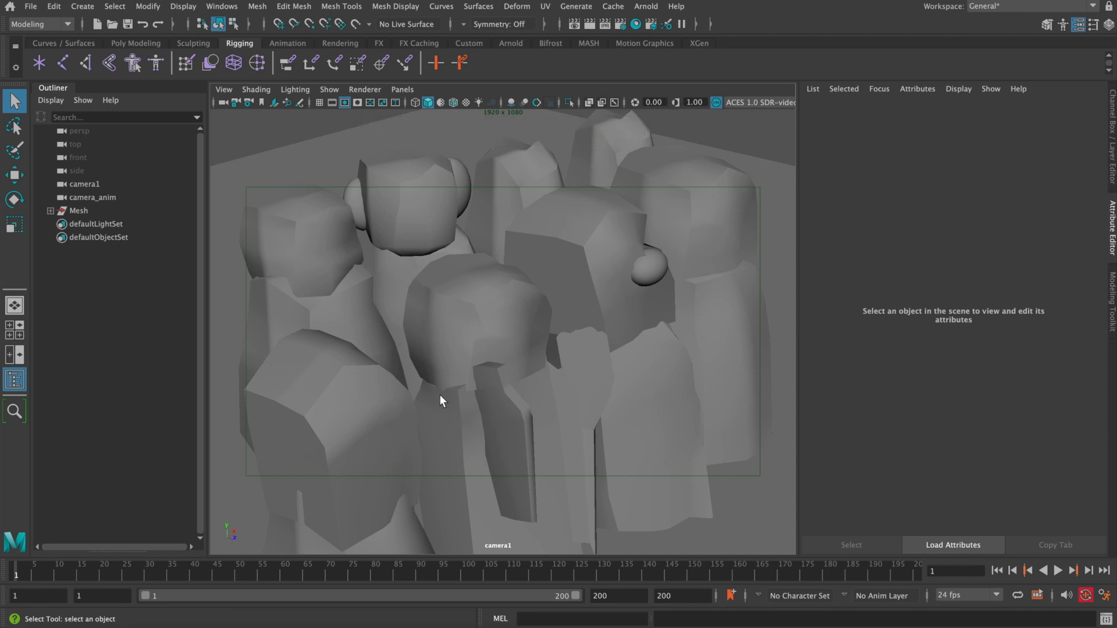
In the completed statue scene, compare the ground plane and the main statue's hand and head meshes with the photo in wireframe and shaded display
left_click(383, 403)
left_click(330, 145)
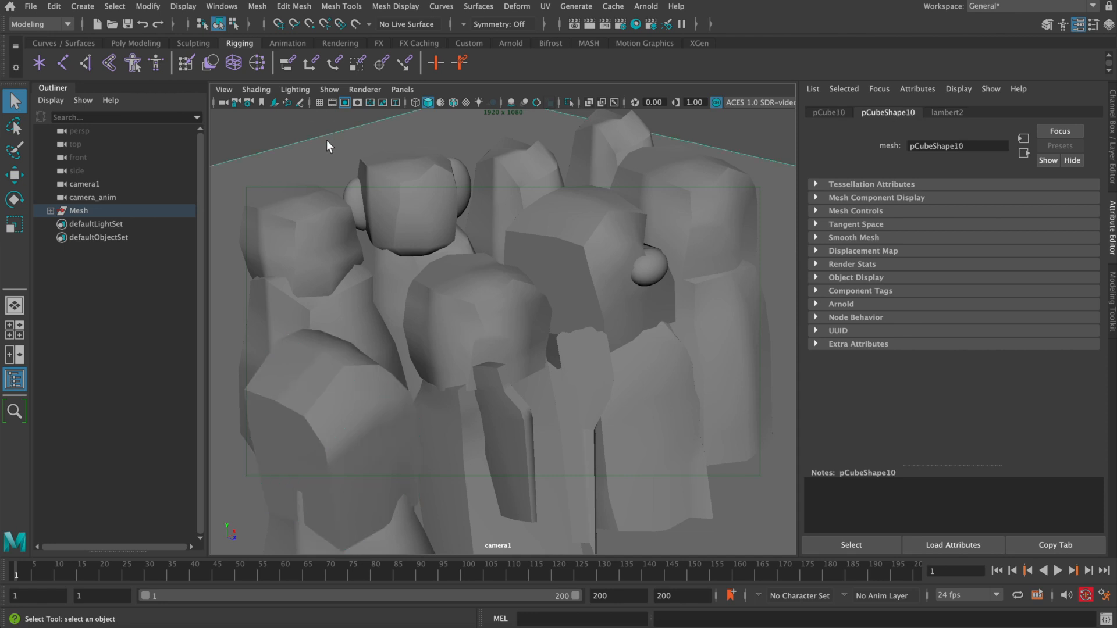
key("6")
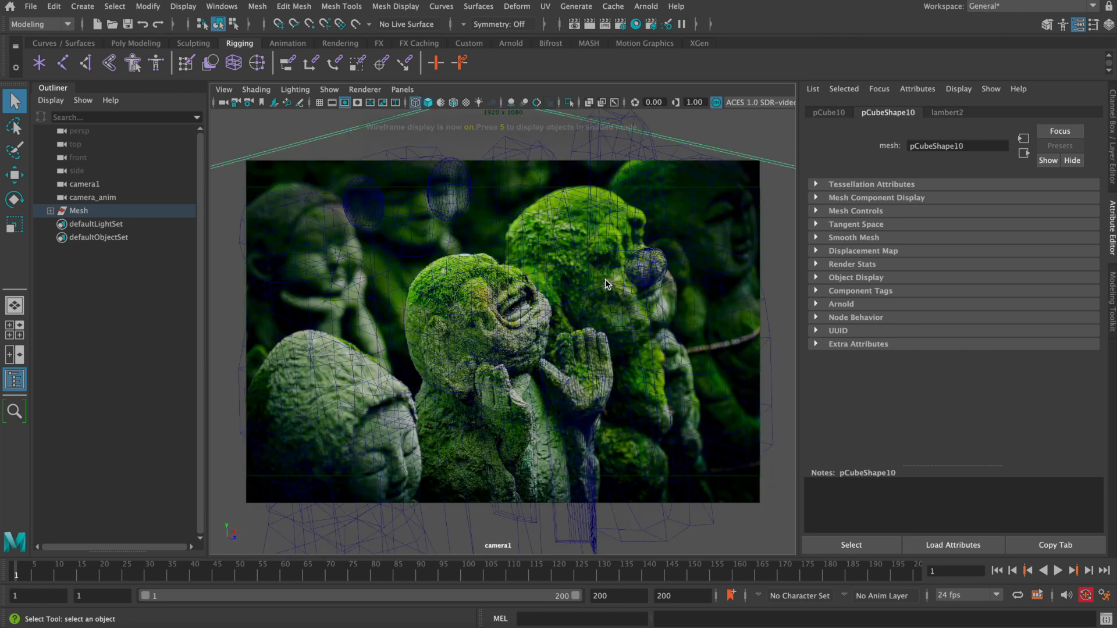
key("5")
key("4")
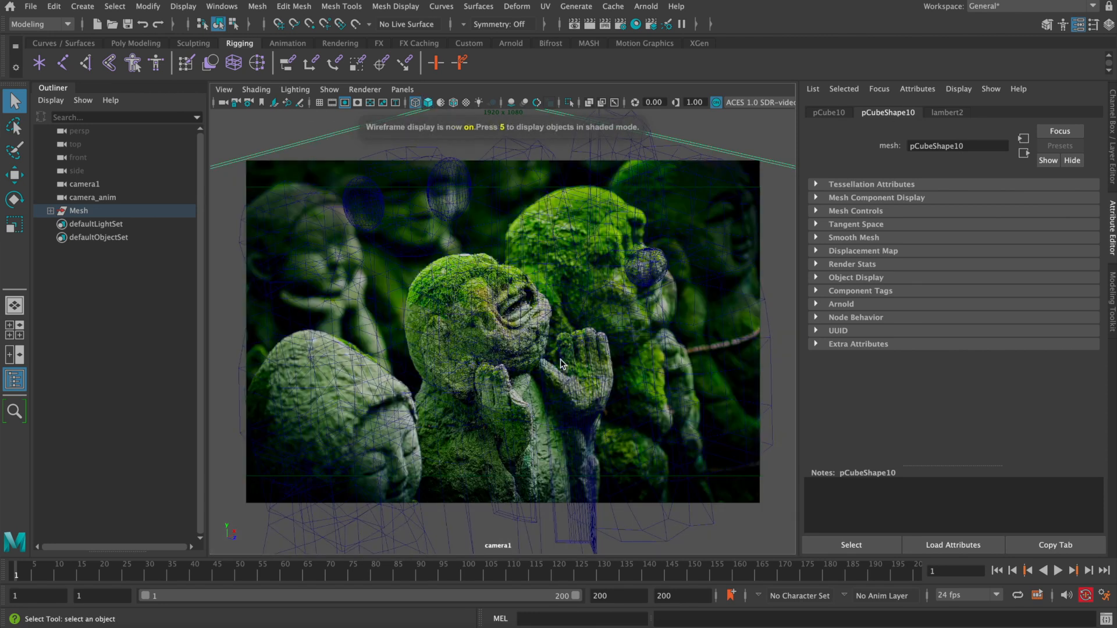
left_click(597, 360)
left_click(514, 397)
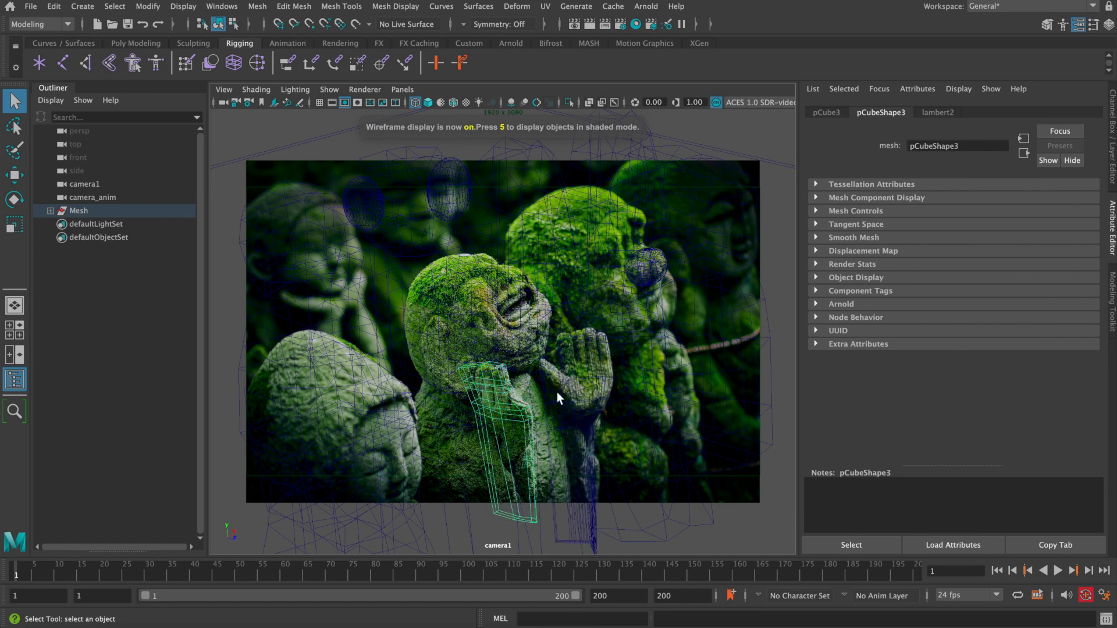
left_click(596, 366)
left_click(506, 316)
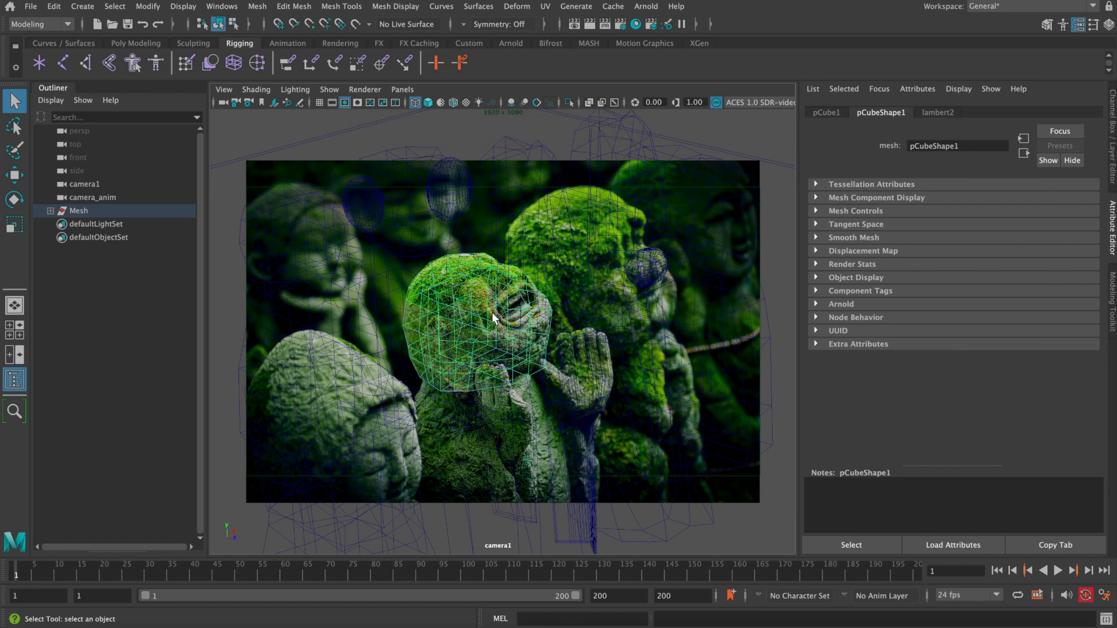
key("5")
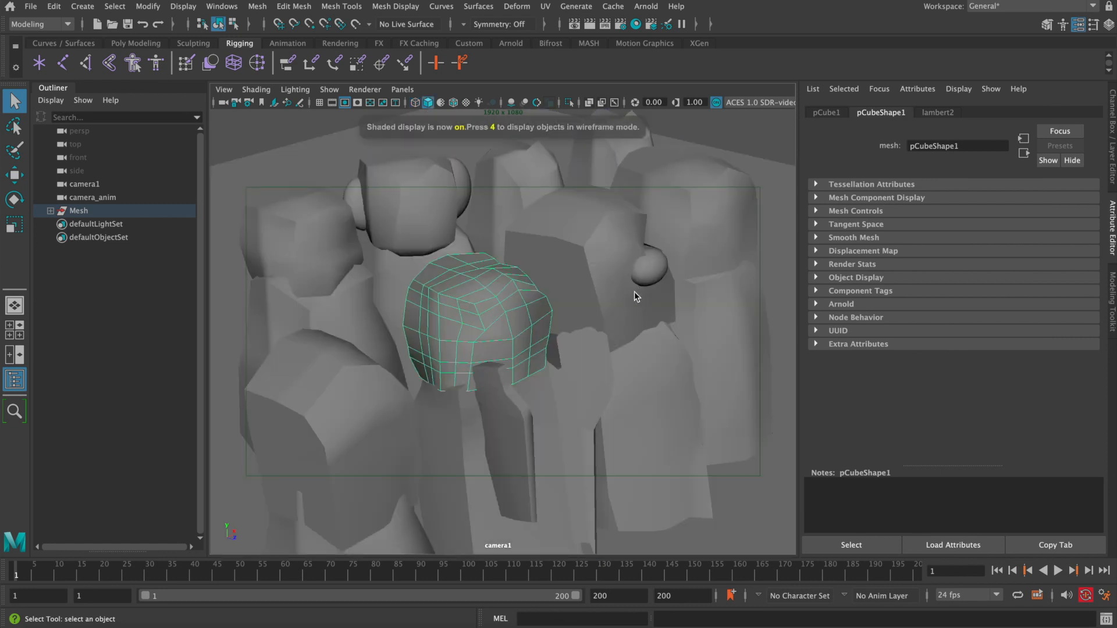
key("4")
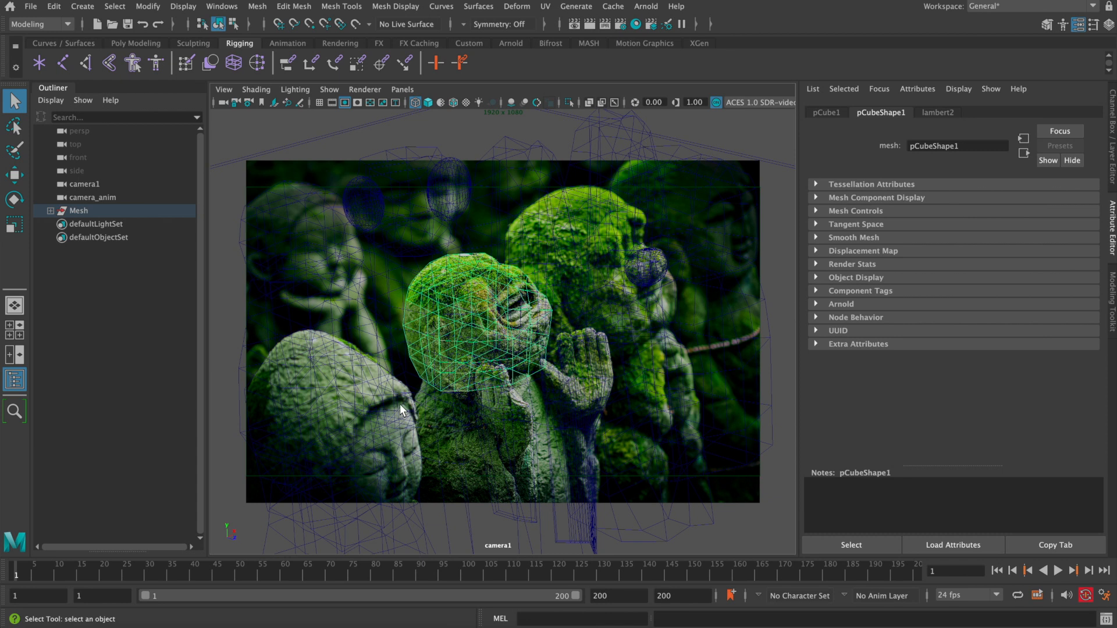
Inspect the surrounding proxy meshes against the photo, including the foreground head, the neighbouring statue's head and the small sphere on its face
left_click(467, 419)
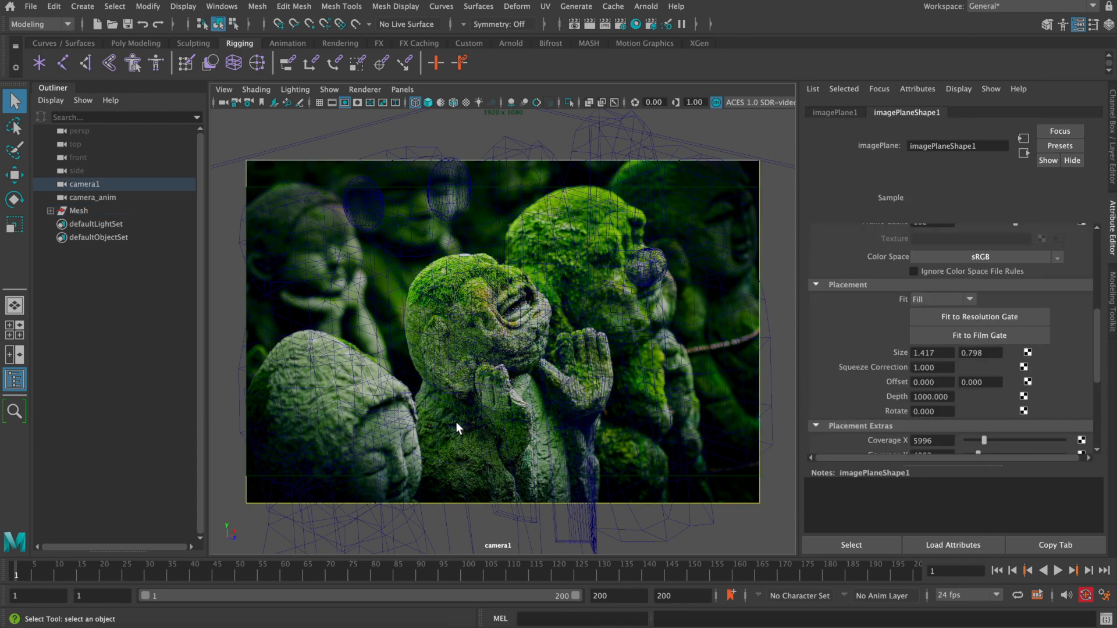
left_click(452, 414)
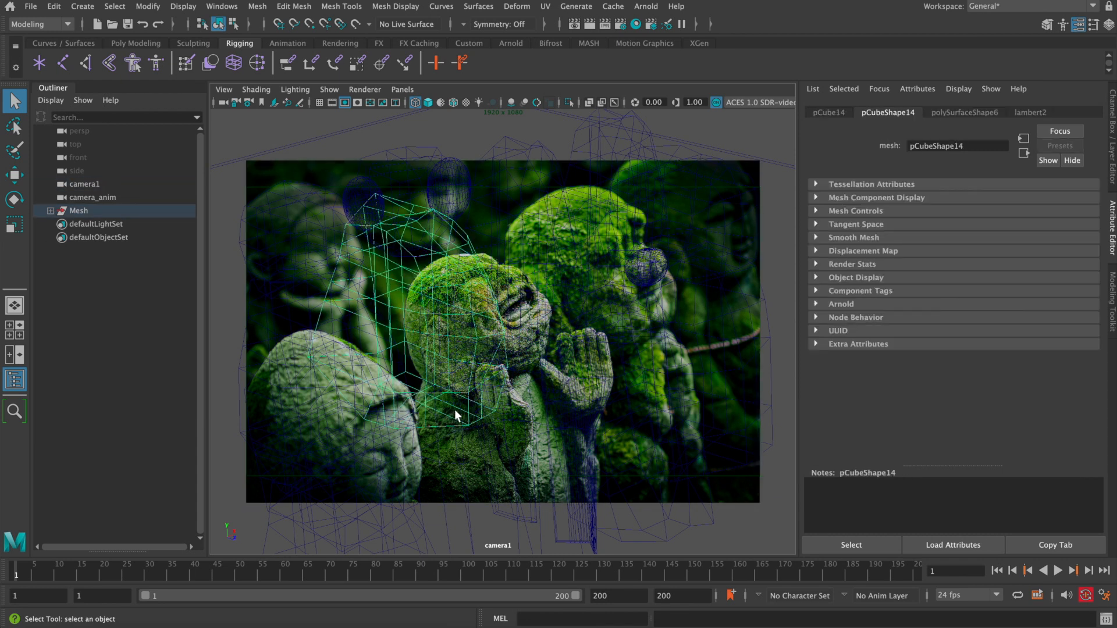
key("5")
left_click(459, 417)
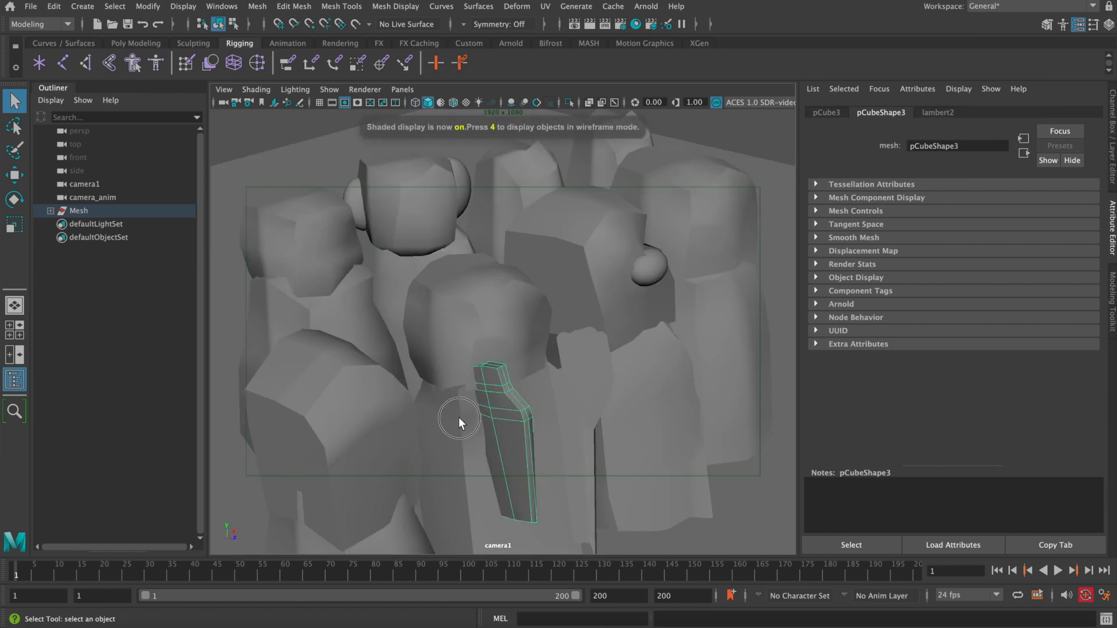
left_click(486, 348)
left_click(350, 417)
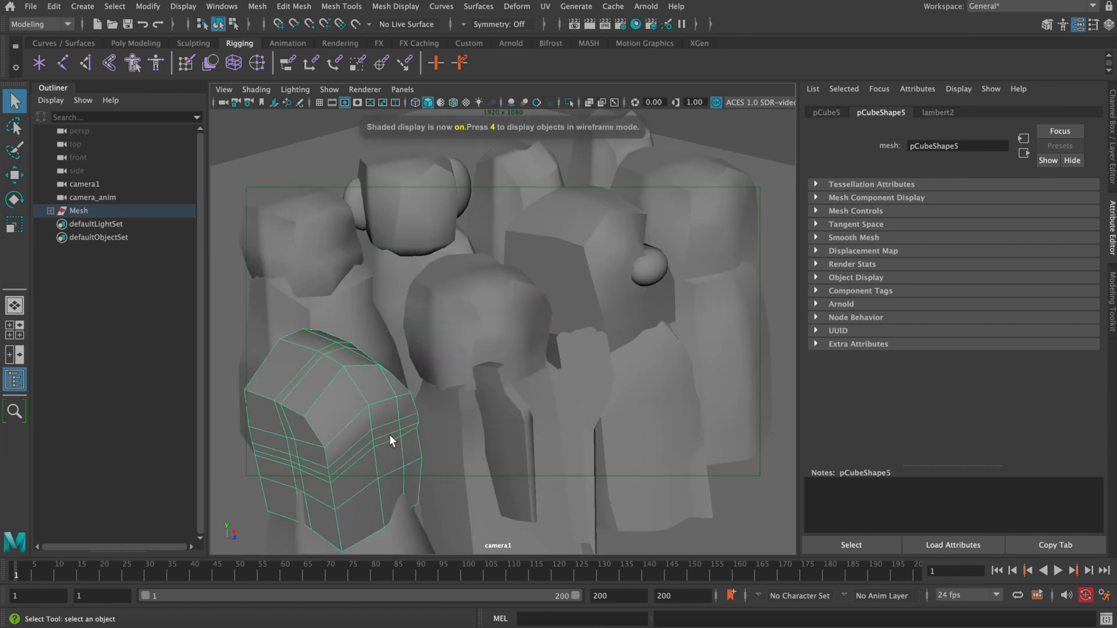
left_click(585, 314)
left_click(654, 265)
key("4")
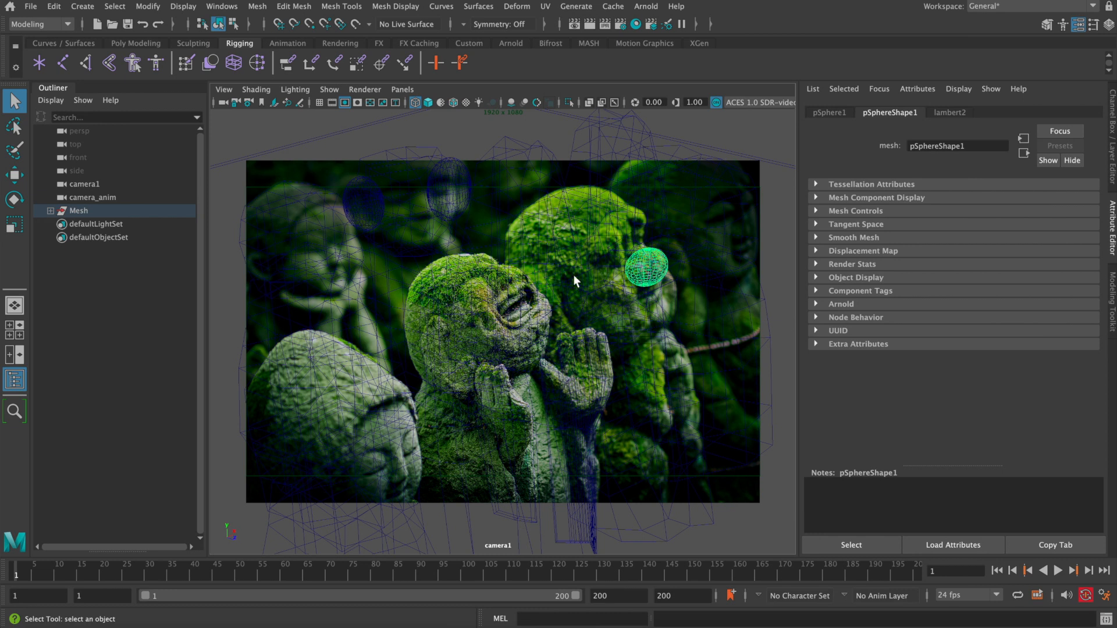
key("5")
left_click(623, 271)
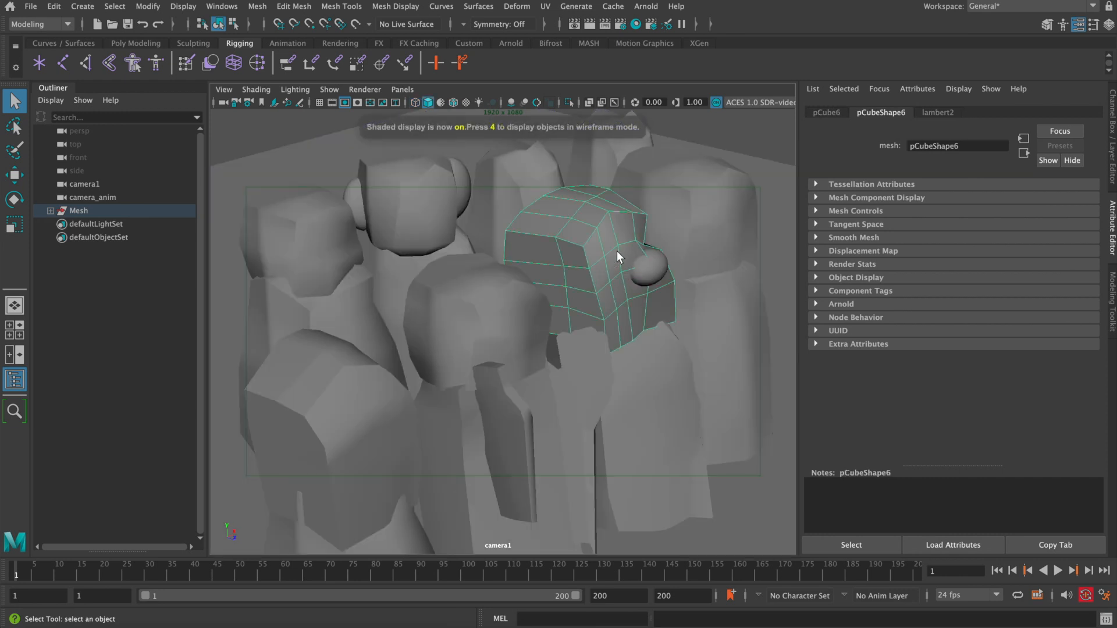
left_click(468, 281)
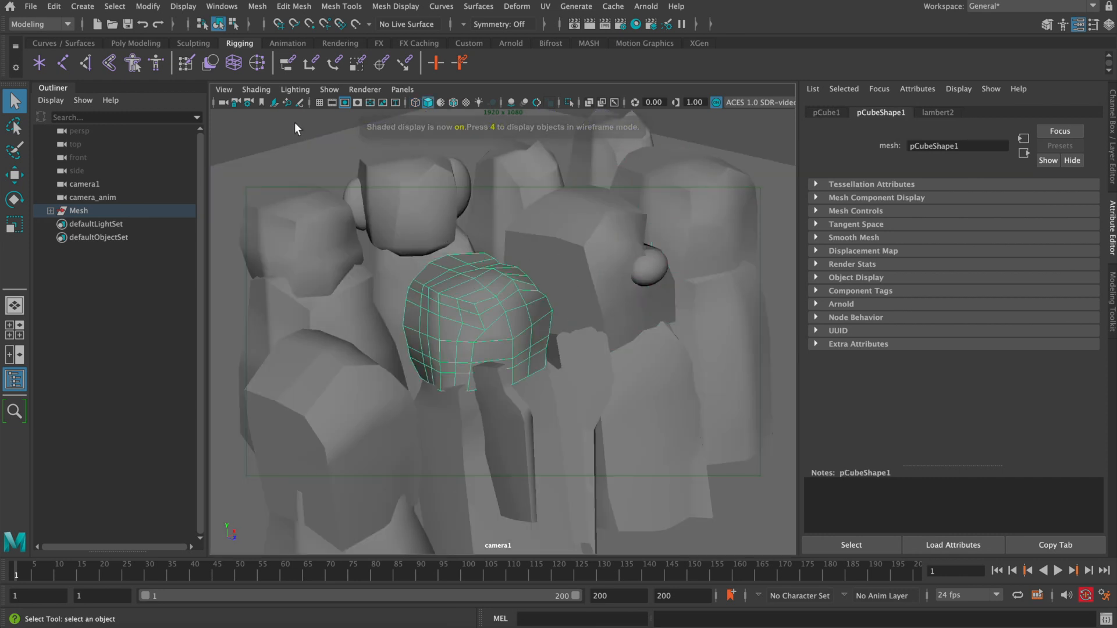
left_click(438, 251)
Examine the depth and spacing of the full group of statue meshes from several angles in the perspective view
key("space")
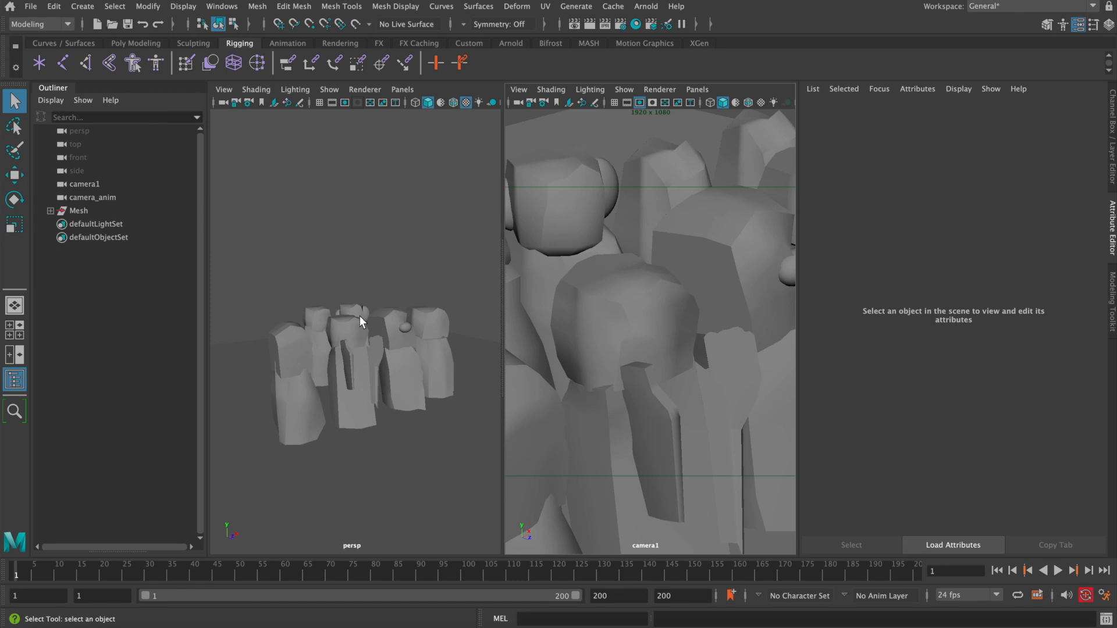
left_click_drag(361, 316, 430, 320, "alt")
left_click_drag(374, 369, 369, 334, "alt")
mouse_move(369, 333)
right_mouse_down("alt")
mouse_move(384, 334)
mouse_move(367, 314)
right_mouse_up("alt")
left_click_drag(367, 314, 378, 309, "alt")
right_click_drag(364, 293, 369, 291, "alt")
mouse_move(368, 291)
left_mouse_down("alt")
mouse_move(361, 307)
mouse_move(372, 316)
mouse_move(364, 304)
left_mouse_up("alt")
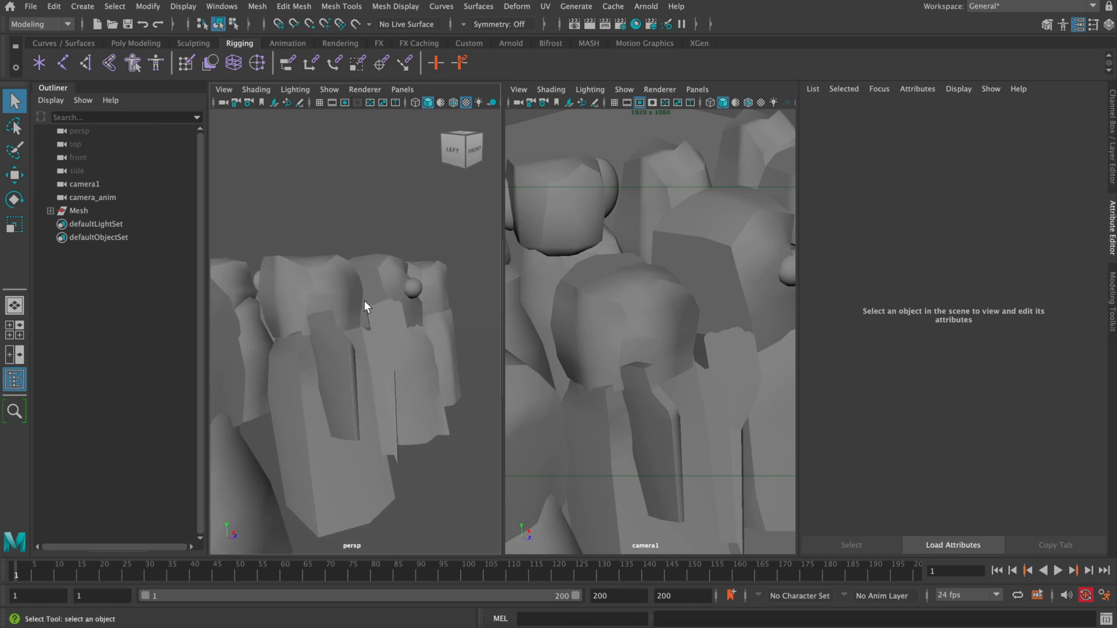
scroll(363, 325, "down", 3)
Look through camera_anim with its transform channels shown and preview its move by scrubbing the animation to frame 101
key("space")
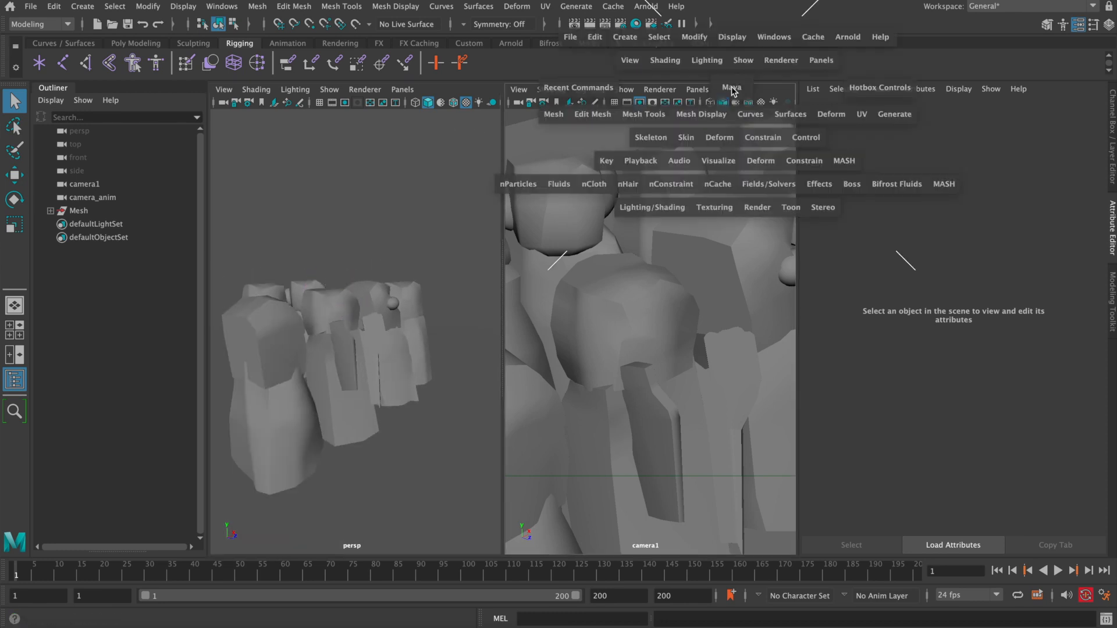
left_click(403, 89)
mouse_move(425, 103)
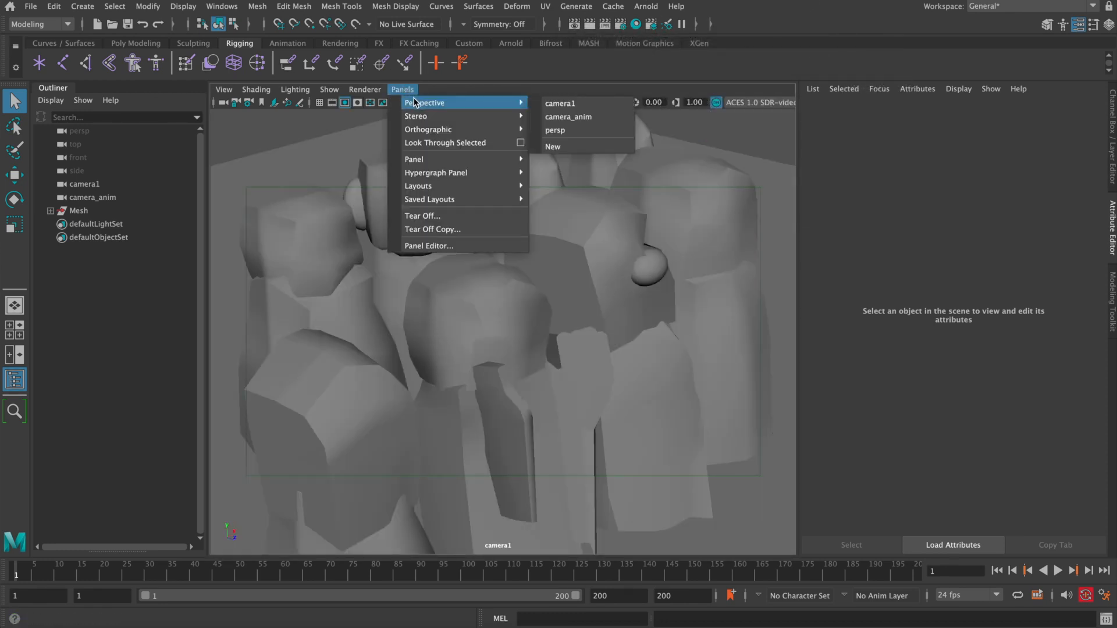
left_click(573, 117)
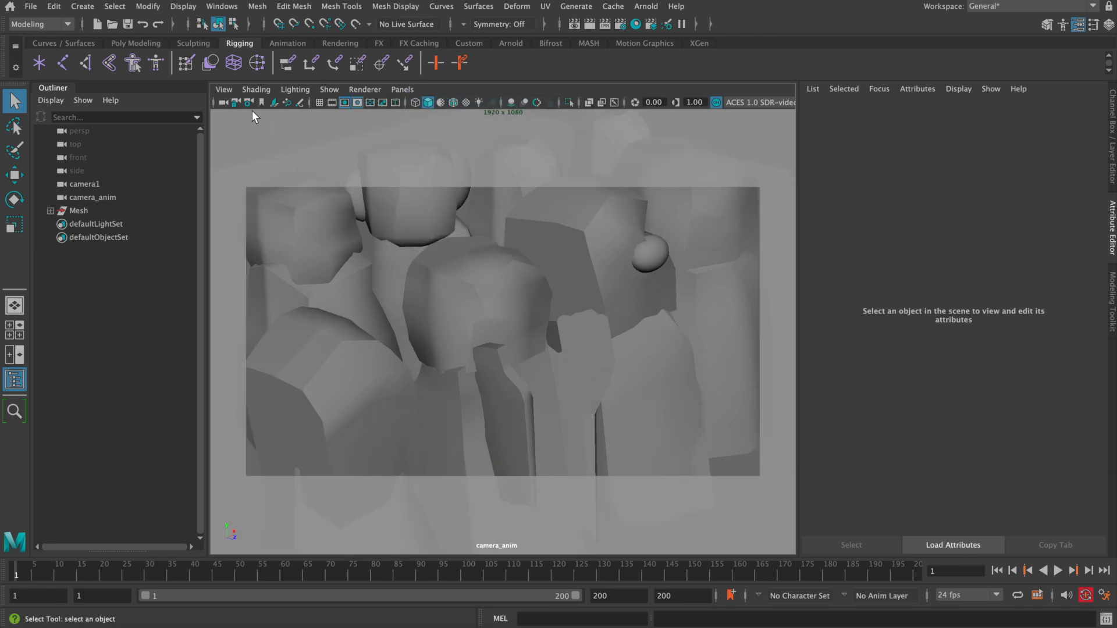
left_click(222, 102)
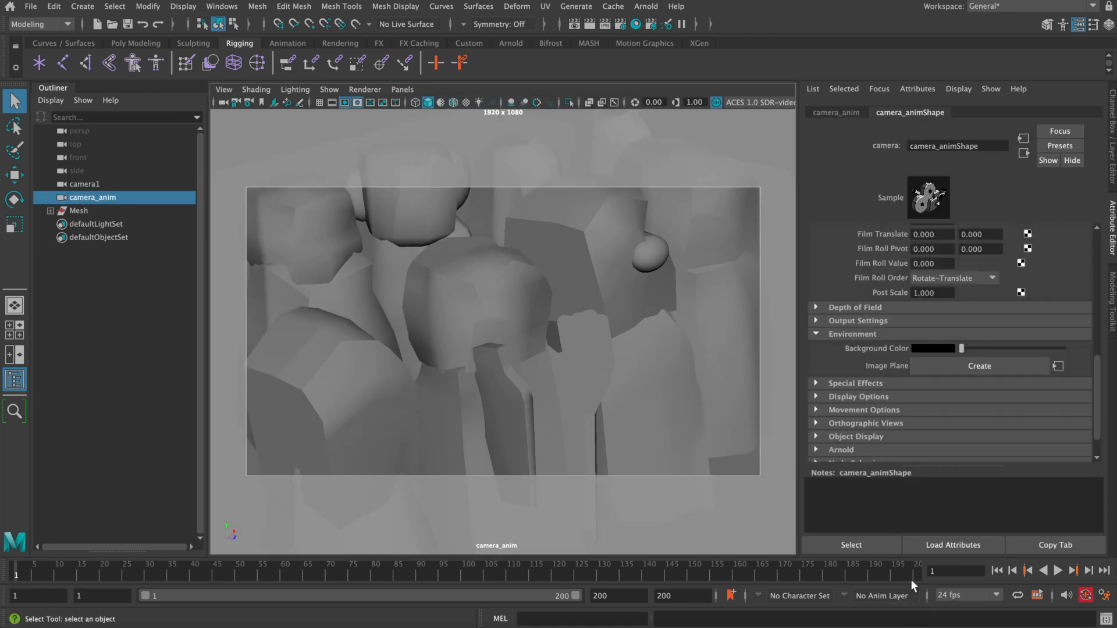
key("ctrl+a")
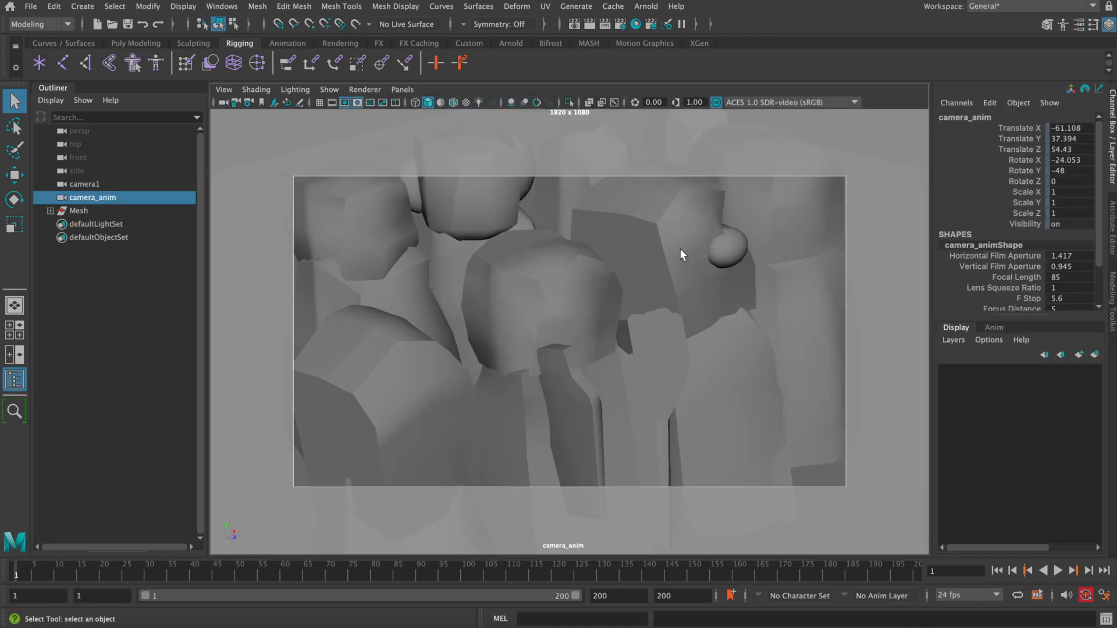
left_click_drag(917, 566, 468, 567)
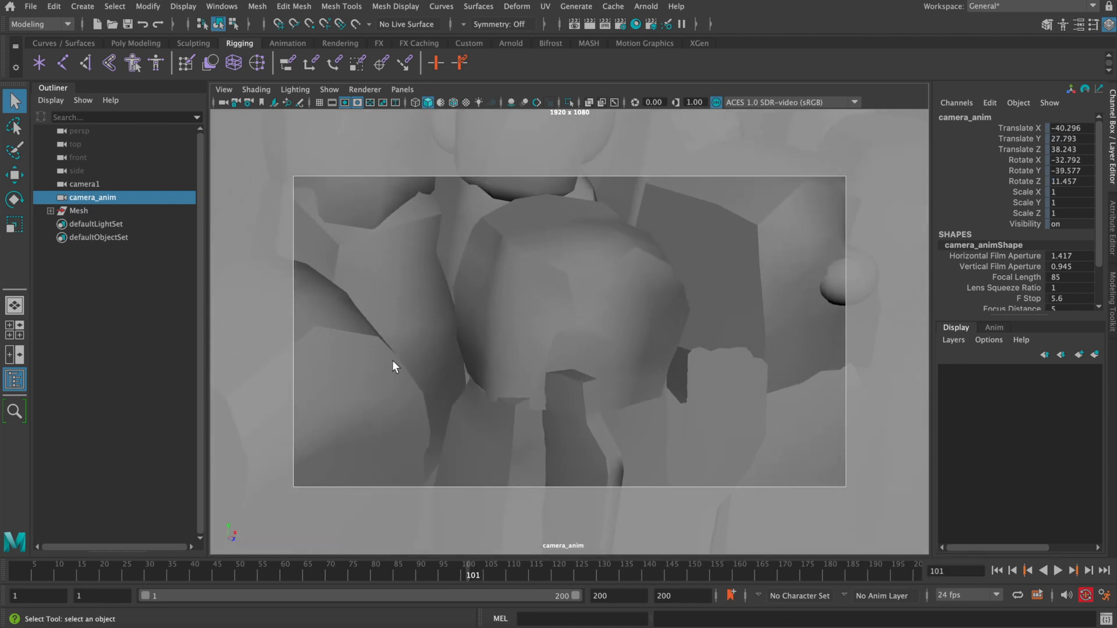
Unlock all of camera_anim's transform and visibility channels and return the animation to frame 1
left_click_drag(1018, 128, 1024, 224)
right_click(1023, 224)
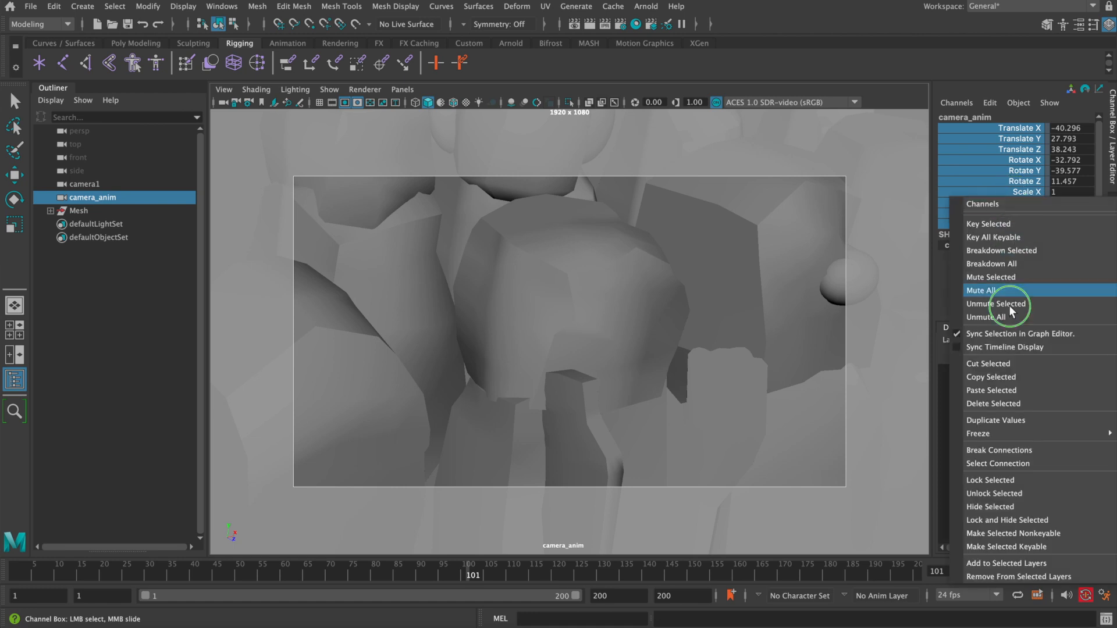
left_click(987, 480)
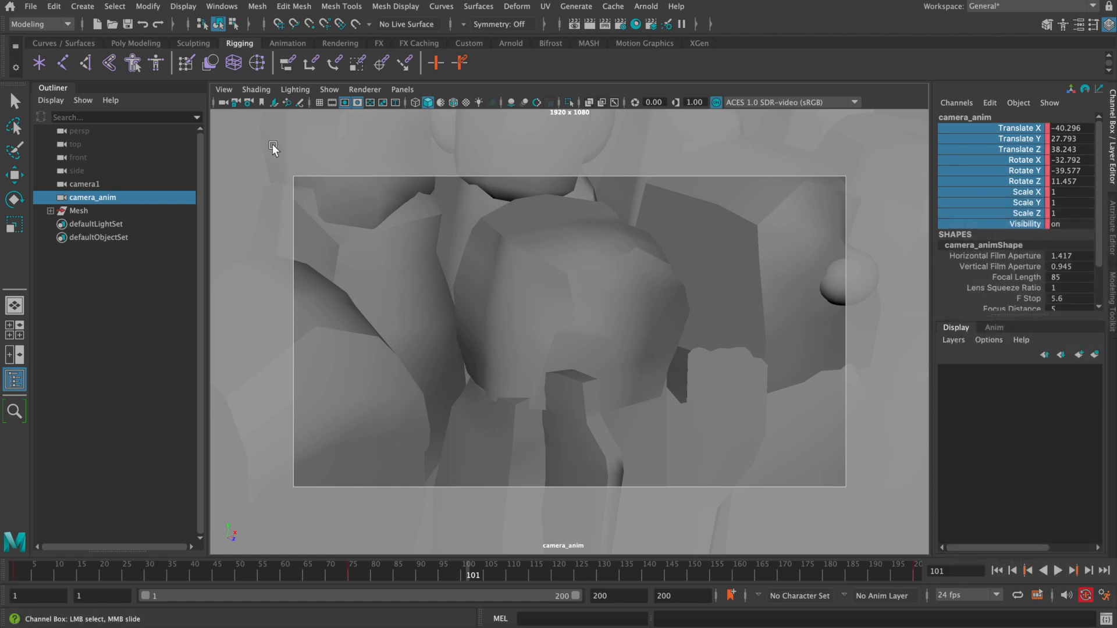
mouse_move(917, 578)
left_mouse_down()
mouse_move(930, 579)
mouse_move(304, 587)
mouse_move(166, 582)
mouse_move(758, 581)
mouse_move(15, 573)
left_mouse_up()
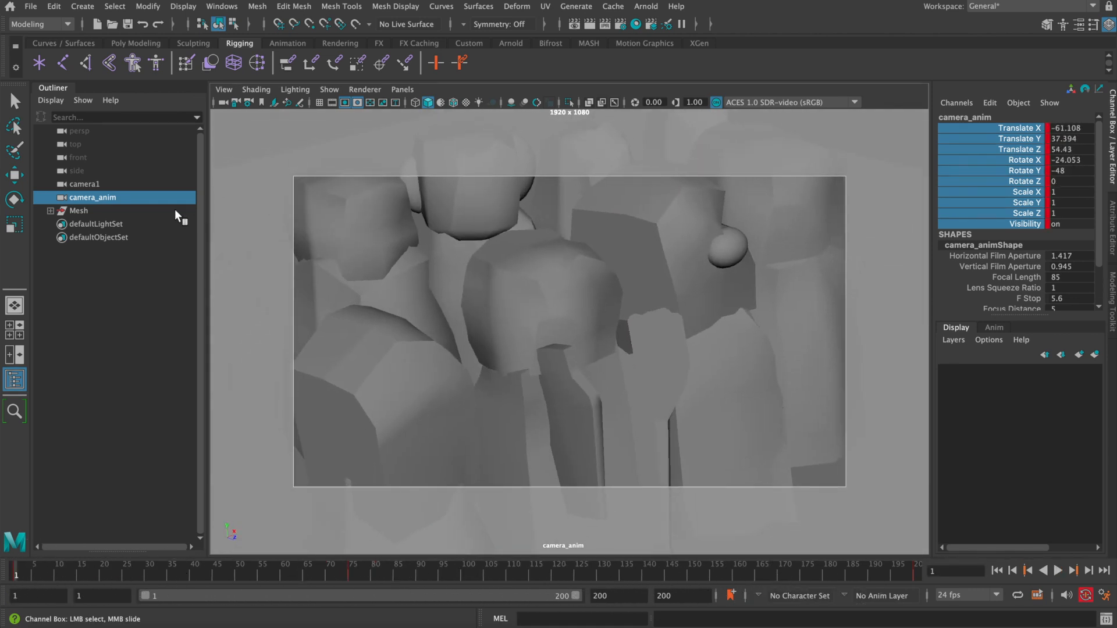
Compare the channel values of camera1 and camera_anim at frame 1
left_click(117, 184)
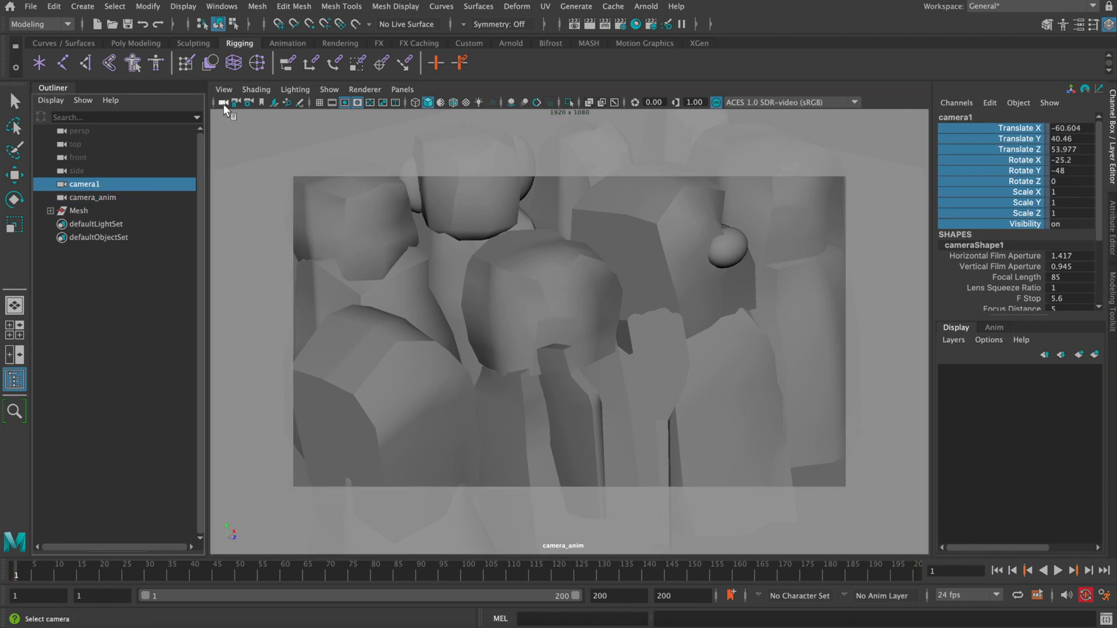
left_click(79, 198)
left_click(81, 184)
left_click(95, 199)
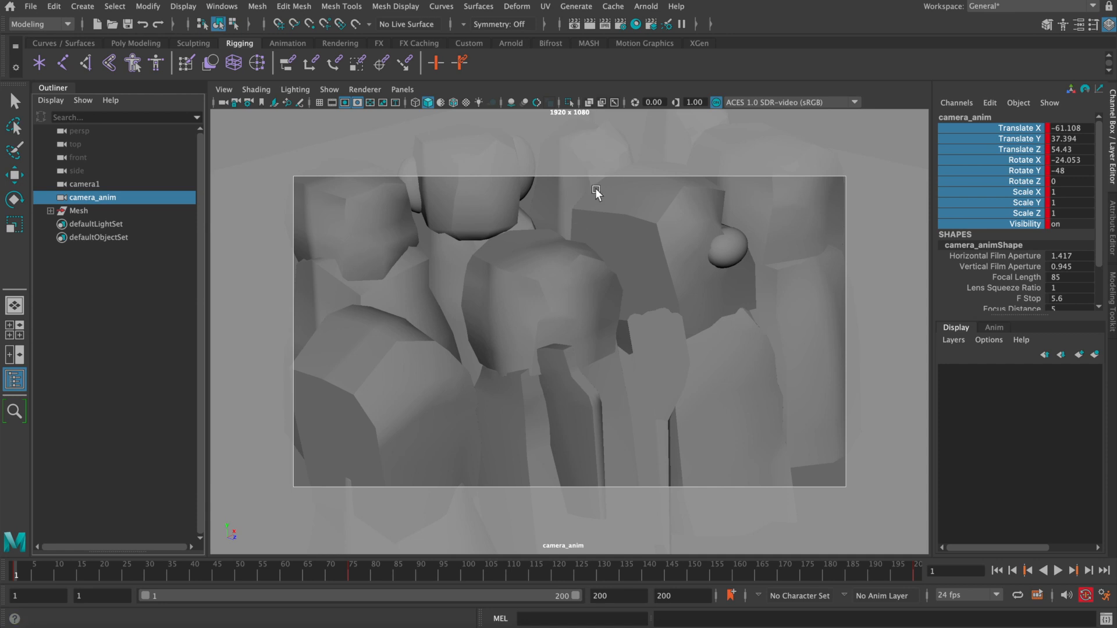
Examine the statue meshes and ground plane from several angles and distances in the perspective view
key("space")
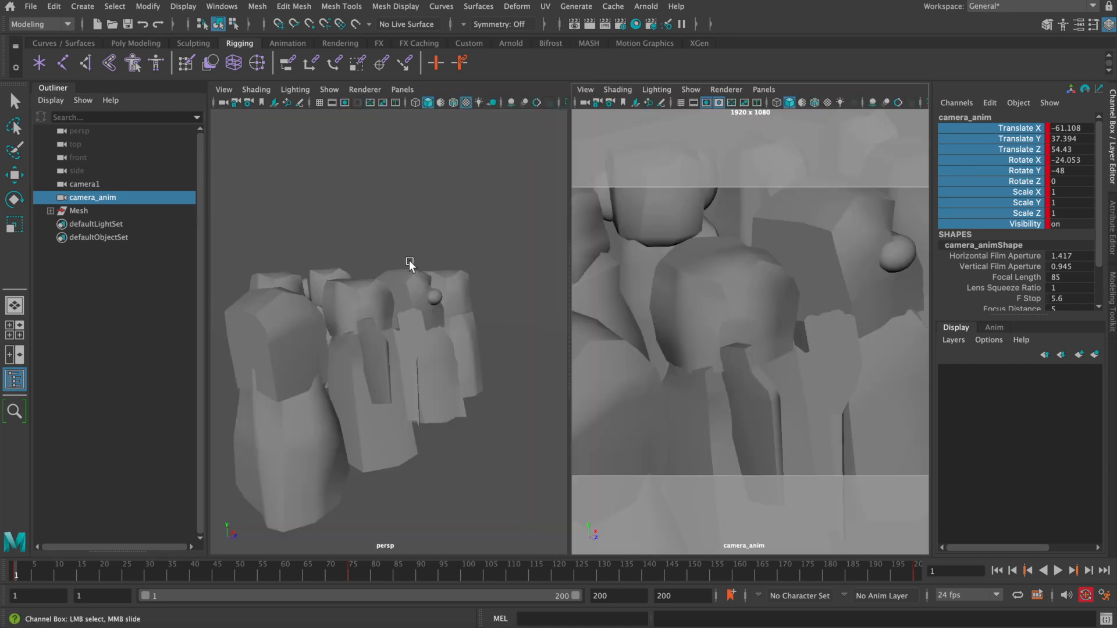
left_click_drag(373, 326, 367, 334, "alt")
middle_click_drag(366, 334, 419, 299, "alt")
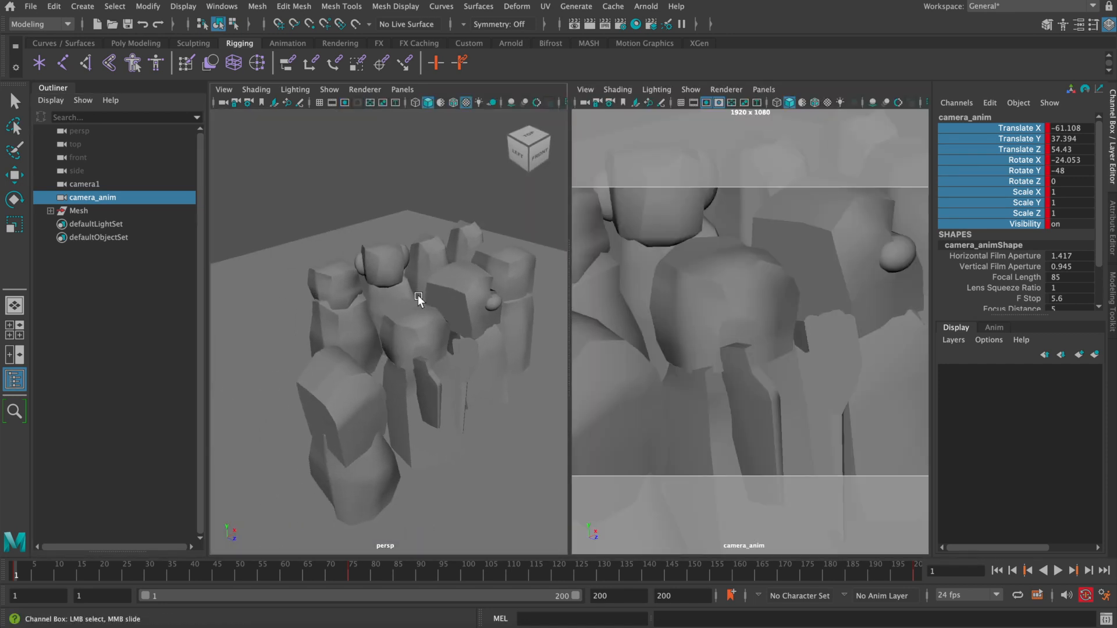
left_click_drag(419, 299, 407, 296, "alt")
right_click_drag(408, 295, 404, 295, "alt")
mouse_move(404, 294)
left_mouse_down("alt")
mouse_move(420, 285)
mouse_move(401, 316)
left_mouse_up("alt")
right_click_drag(401, 316, 354, 294, "alt")
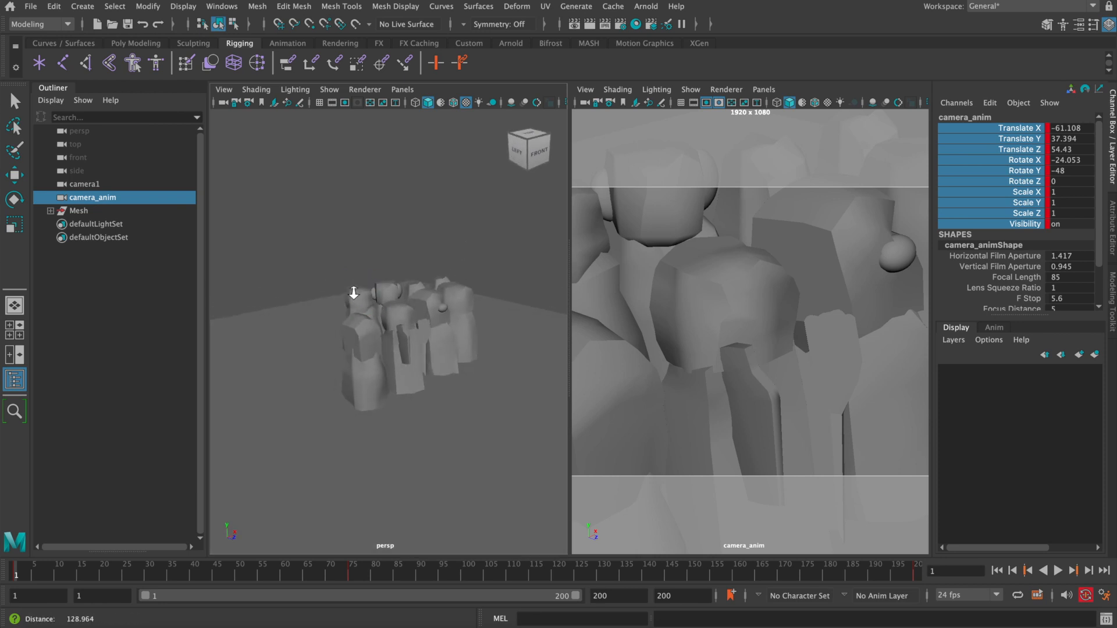
left_click_drag(395, 273, 361, 281, "alt")
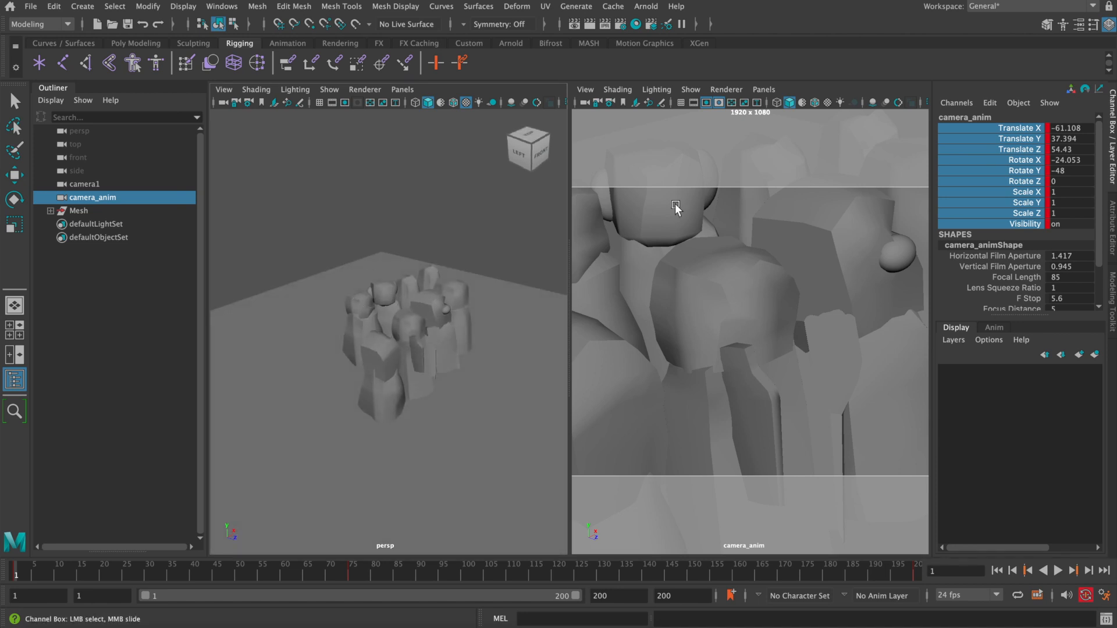
Look through camera1 in wireframe and check the whole set of proxy meshes against the photo
key("space")
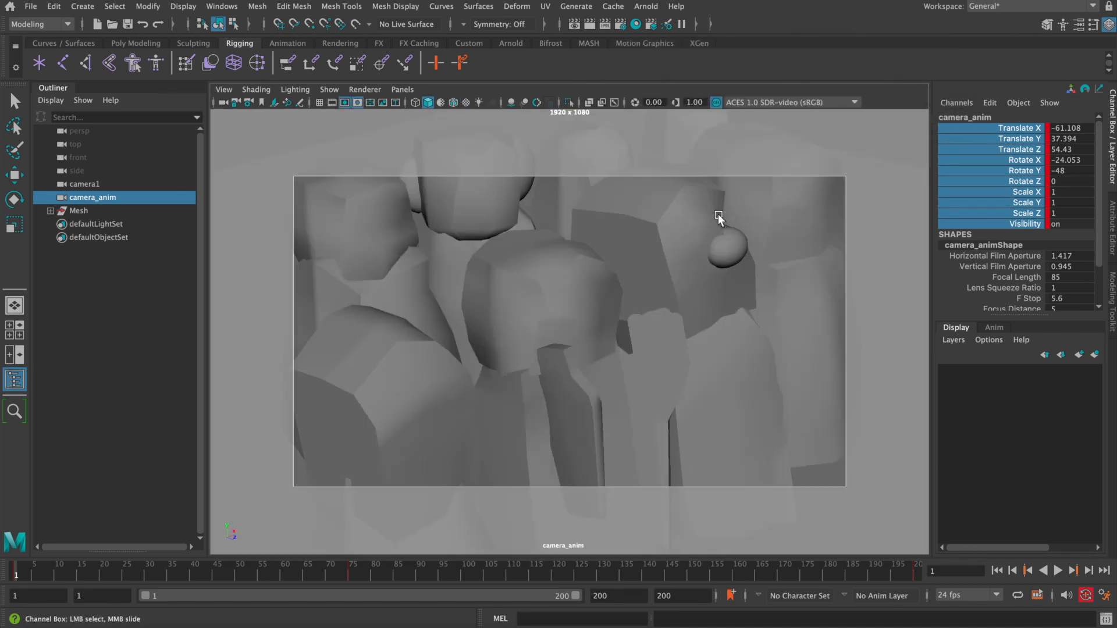
left_click(402, 89)
mouse_move(512, 104)
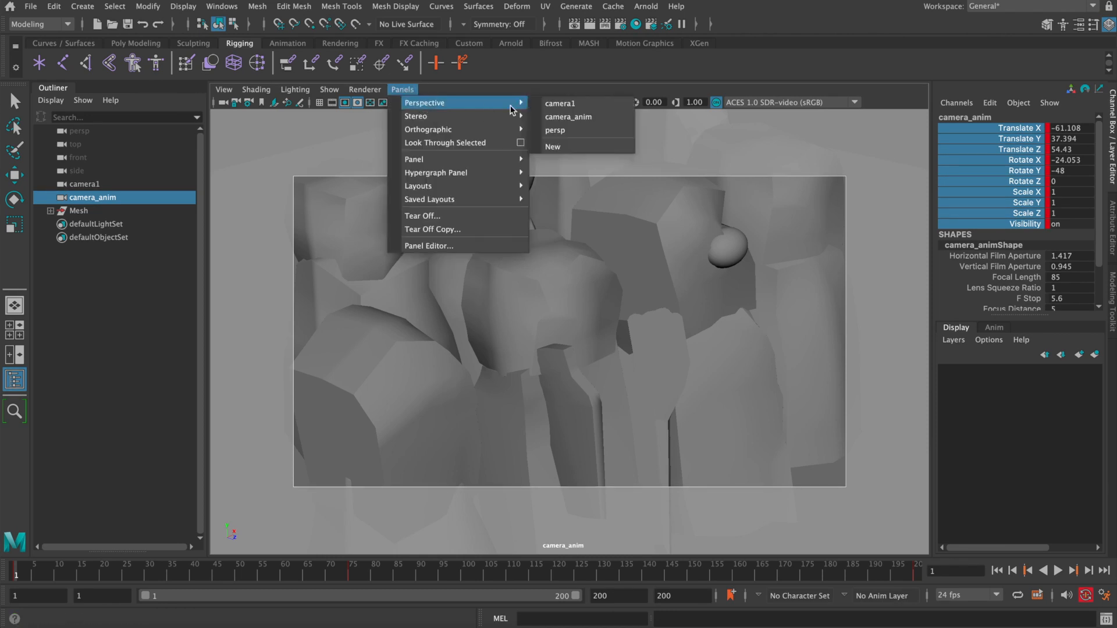
left_click(579, 103)
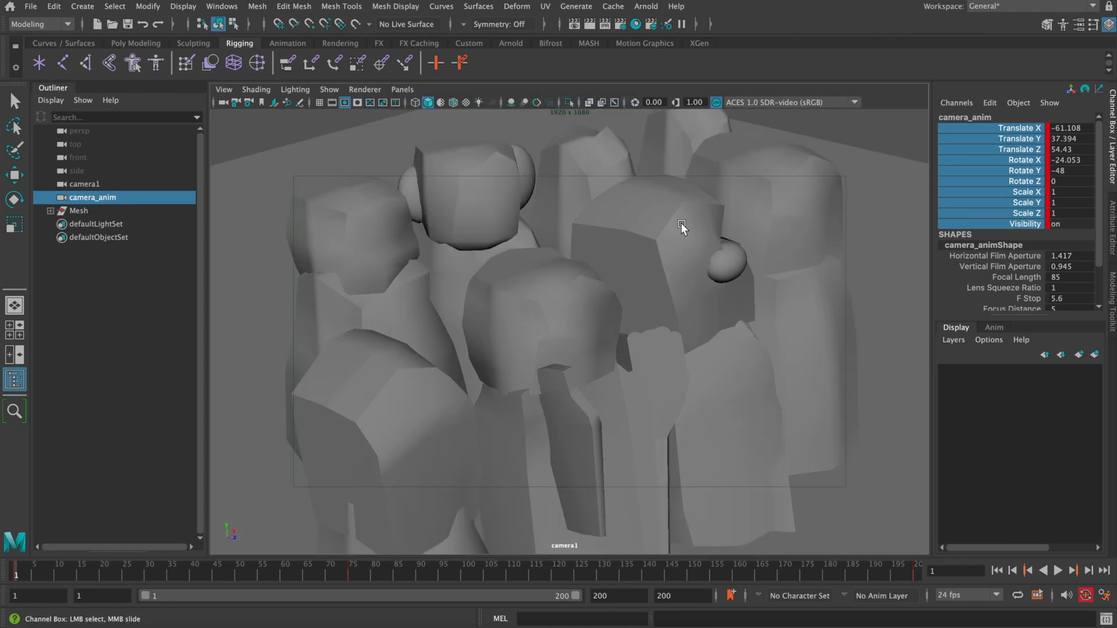
key("4")
left_click(539, 309)
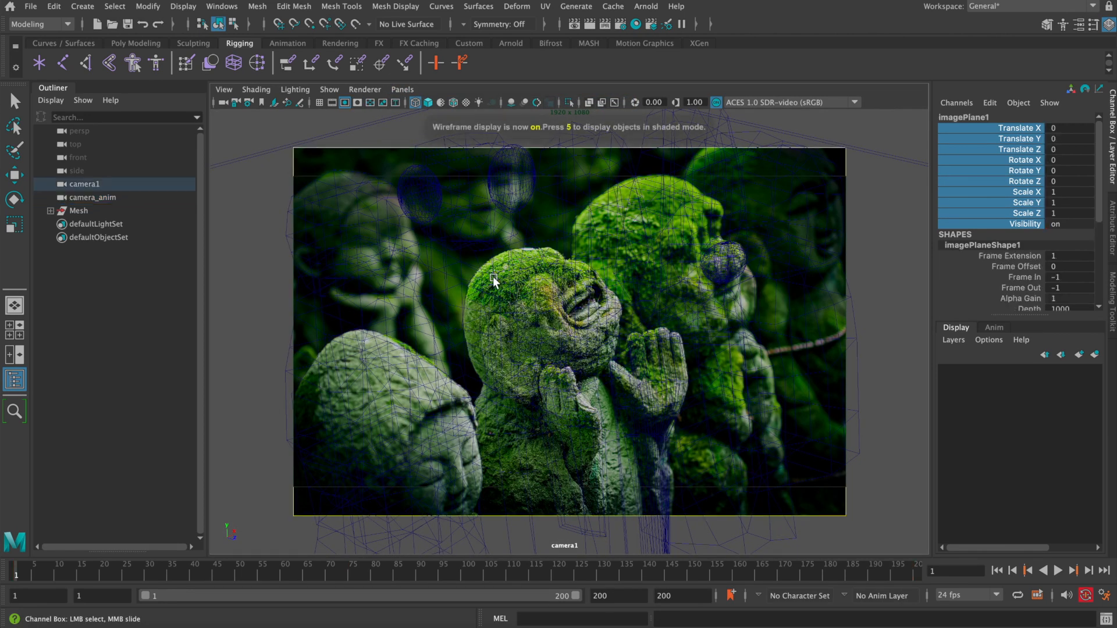
left_click(753, 410)
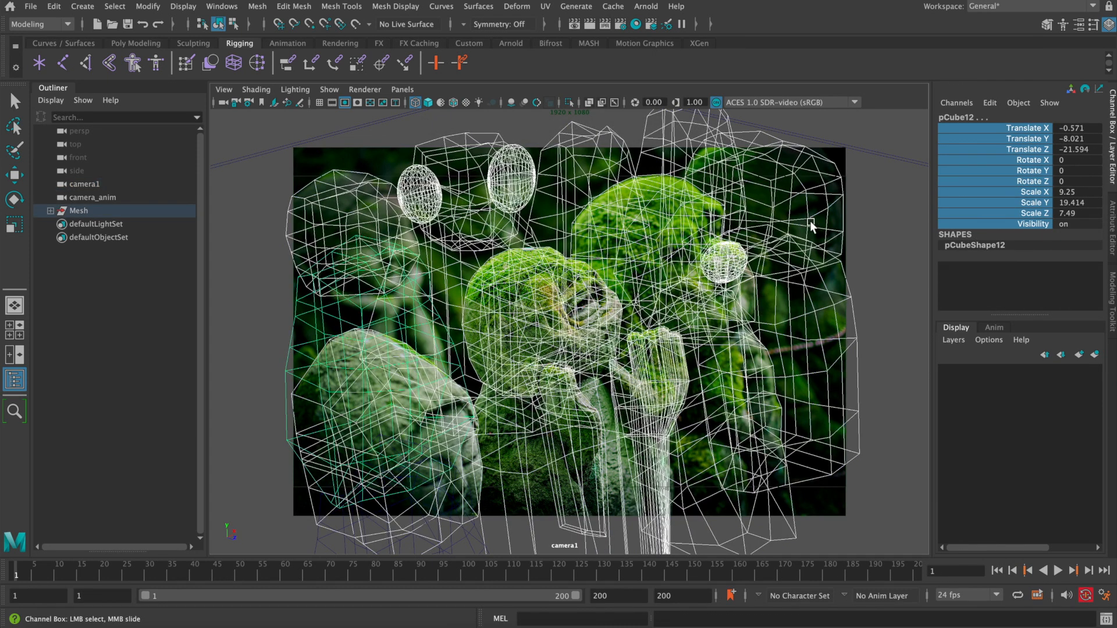
left_click(861, 138)
Inspect individual proxy meshes against the photo, including the main statue's head, hand and body, the foreground head and a background statue
left_click(598, 286)
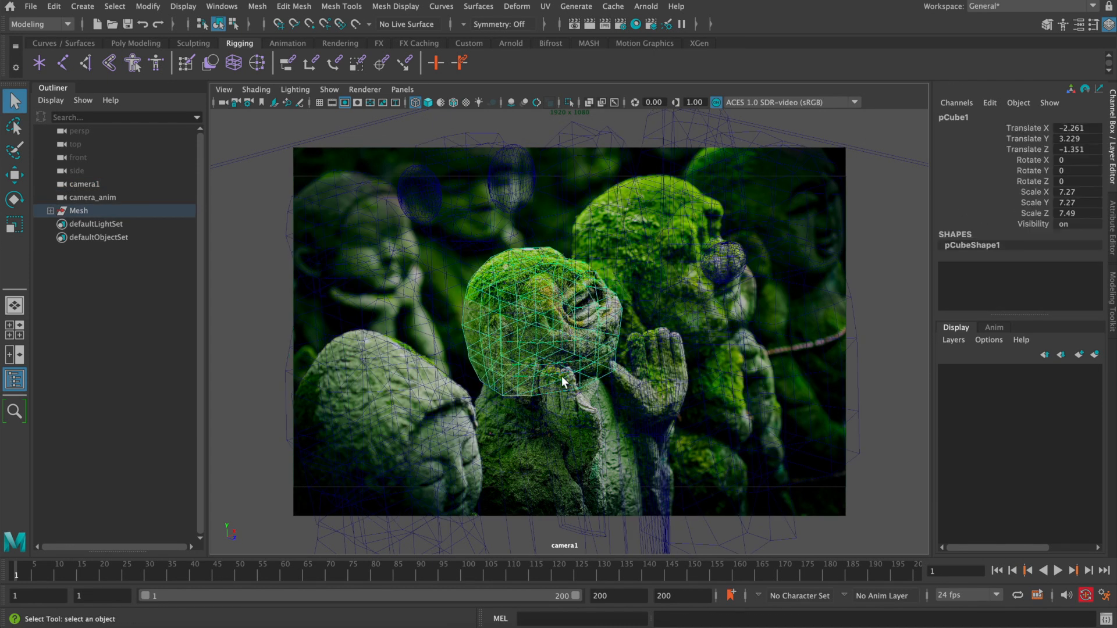
left_click(566, 417)
left_click(440, 427)
left_click(420, 423)
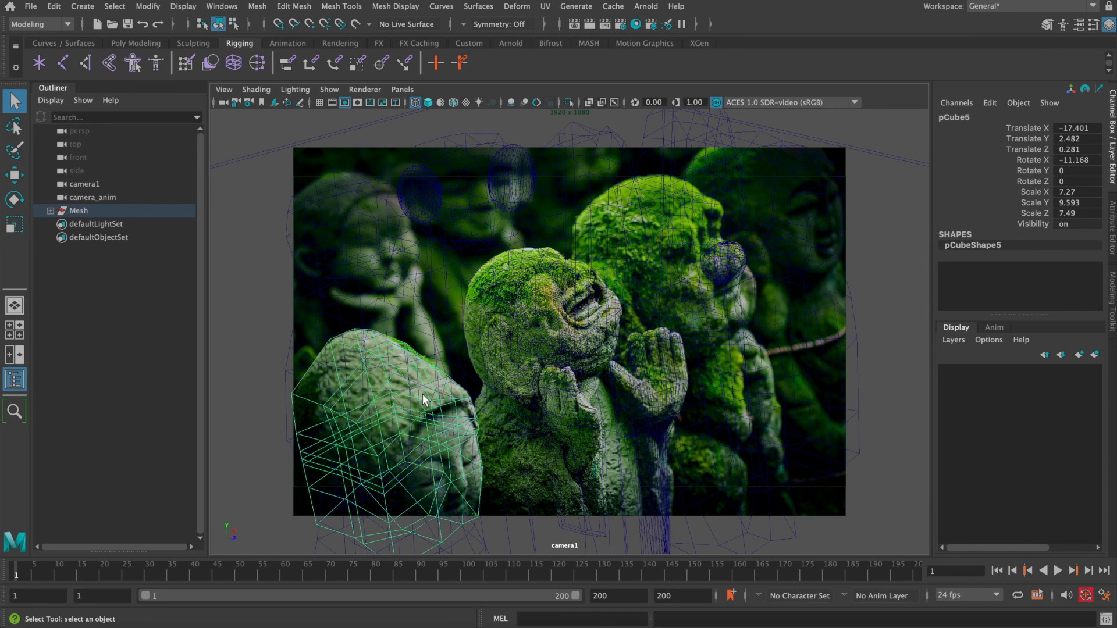
left_click(570, 323)
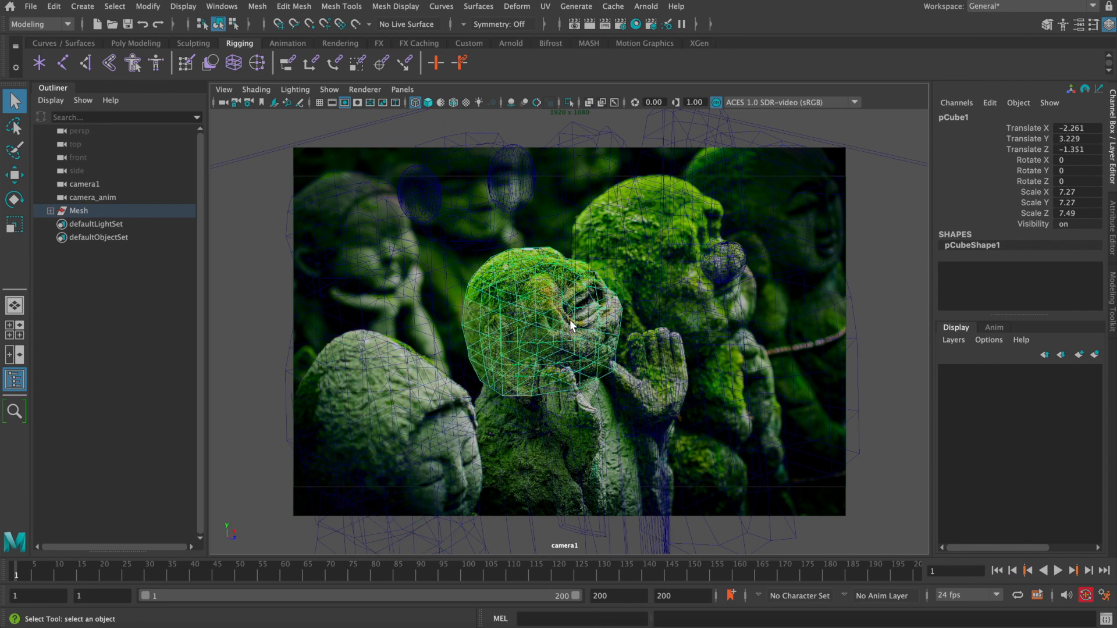
left_click(394, 414)
left_click(445, 398)
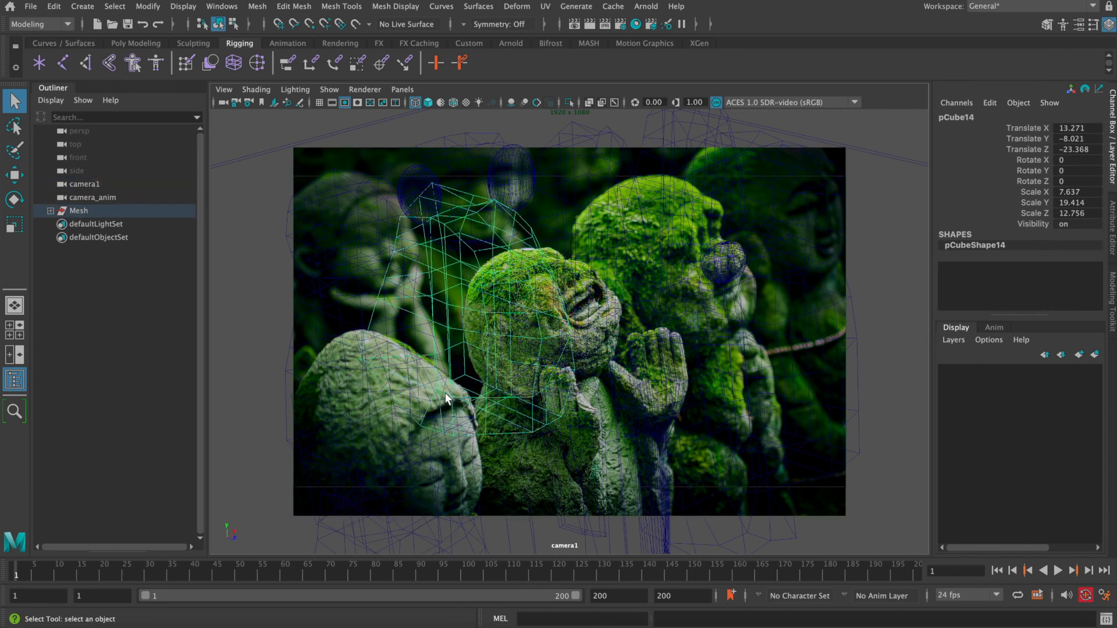
left_click(522, 175)
left_click(551, 308)
left_click(570, 419)
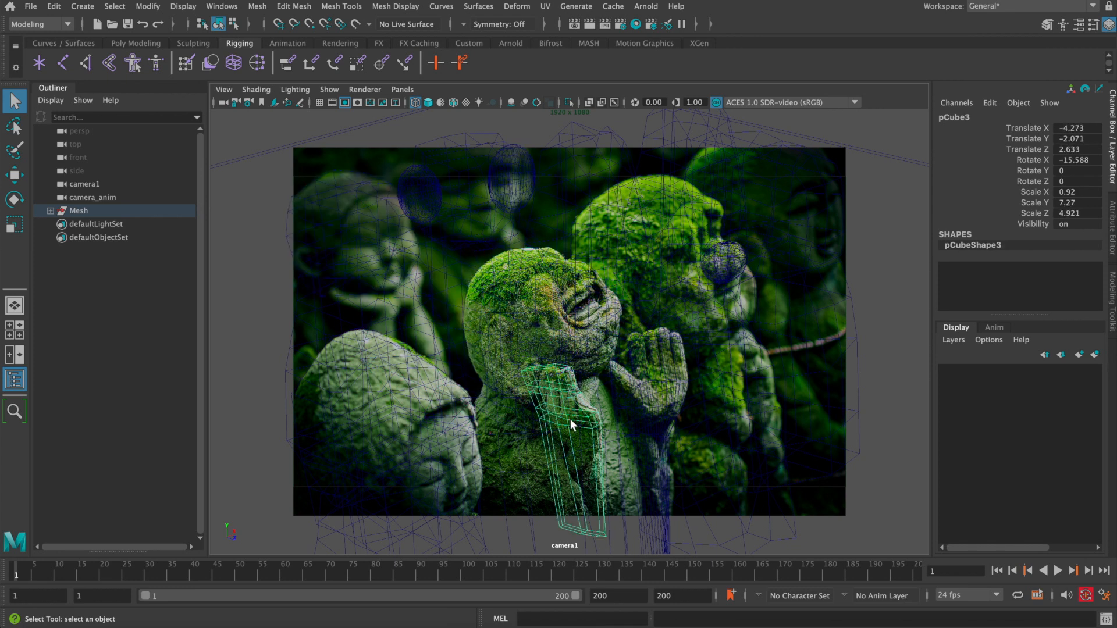
left_click(508, 445)
left_click(553, 398)
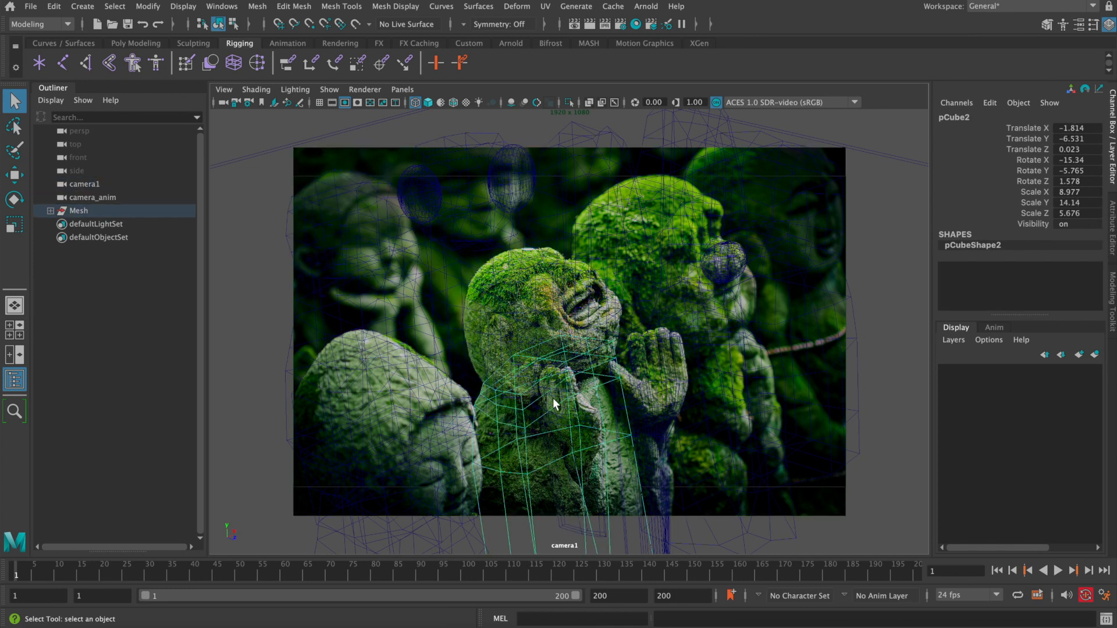
left_click(724, 270)
Select all statue meshes together with the ground plane in the perspective view and assign them a new Surface Shader
key("space")
left_click(324, 172)
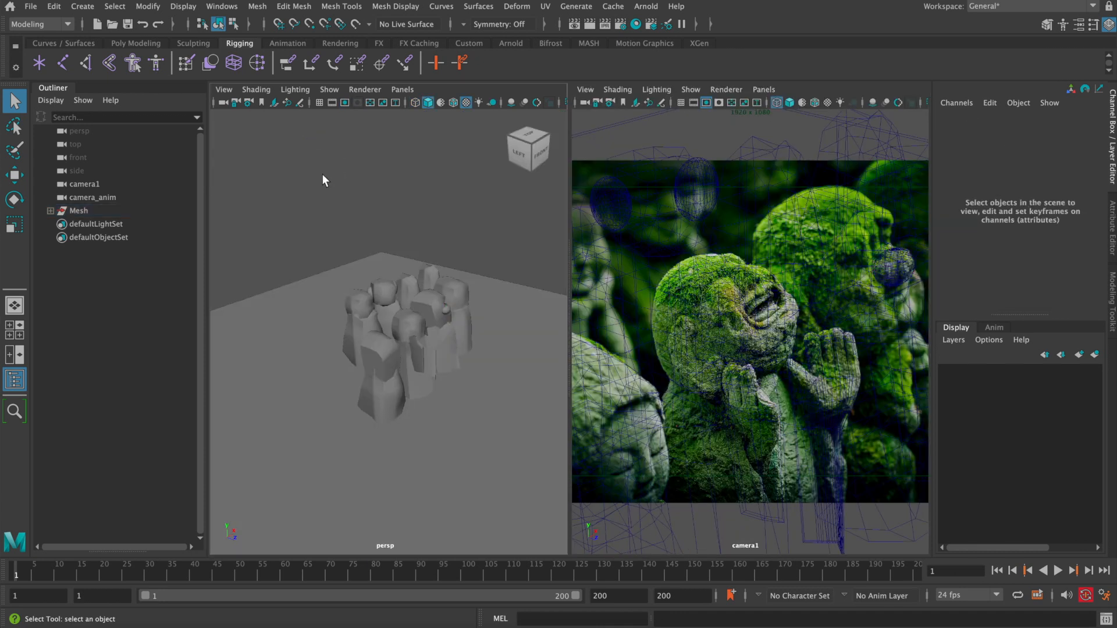
left_click_drag(466, 314, 427, 296, "alt")
left_click(427, 295)
left_click(417, 239)
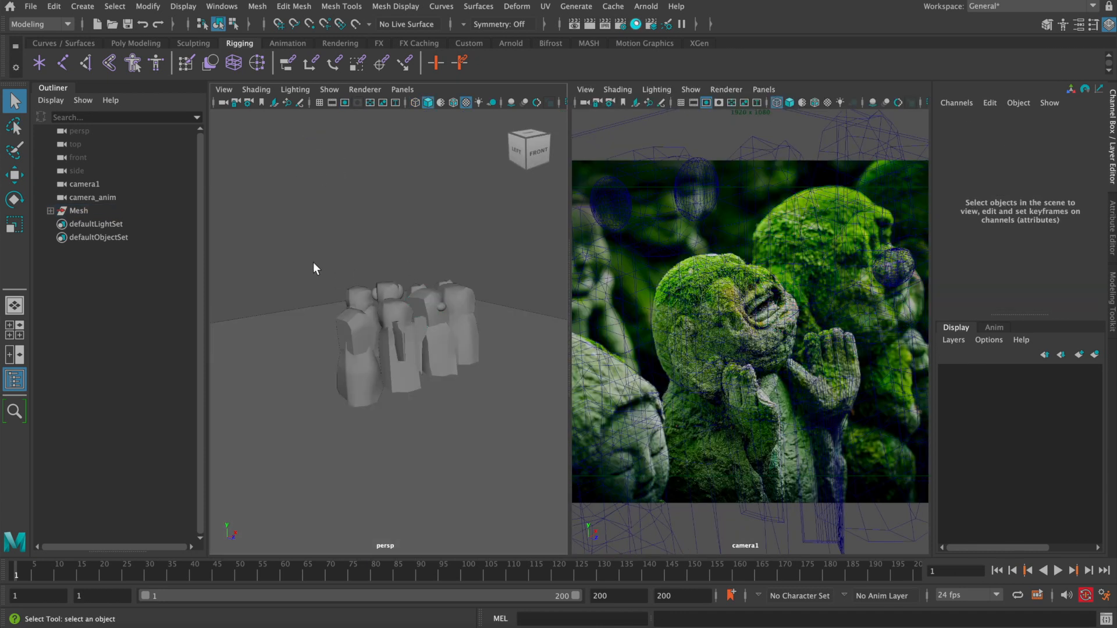
left_click_drag(313, 262, 496, 428)
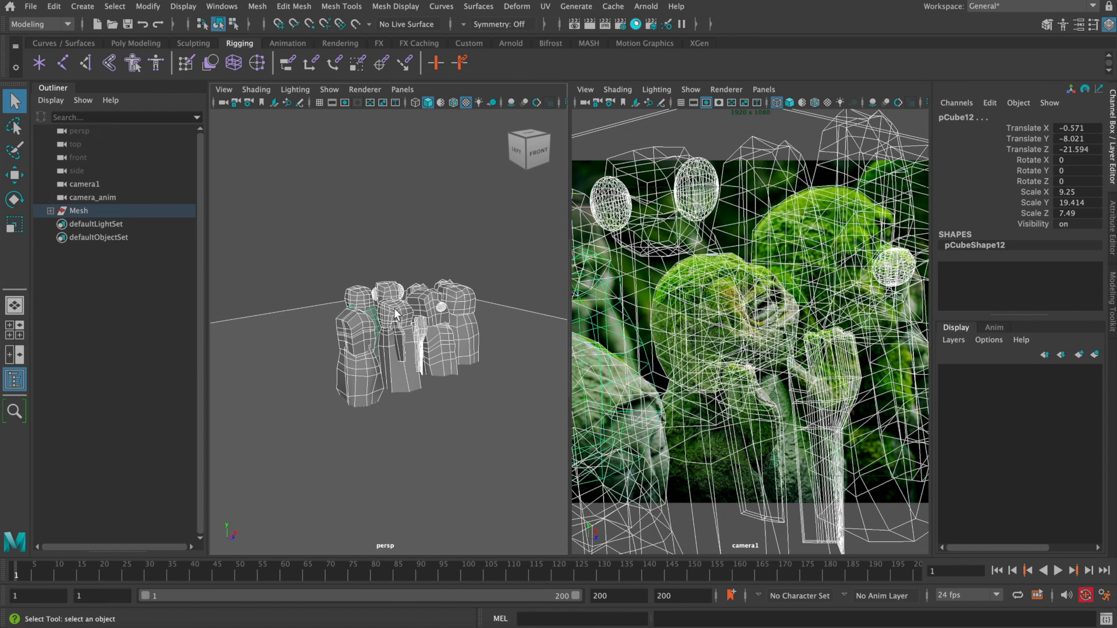
right_click_drag(395, 314, 407, 621)
left_click(494, 305)
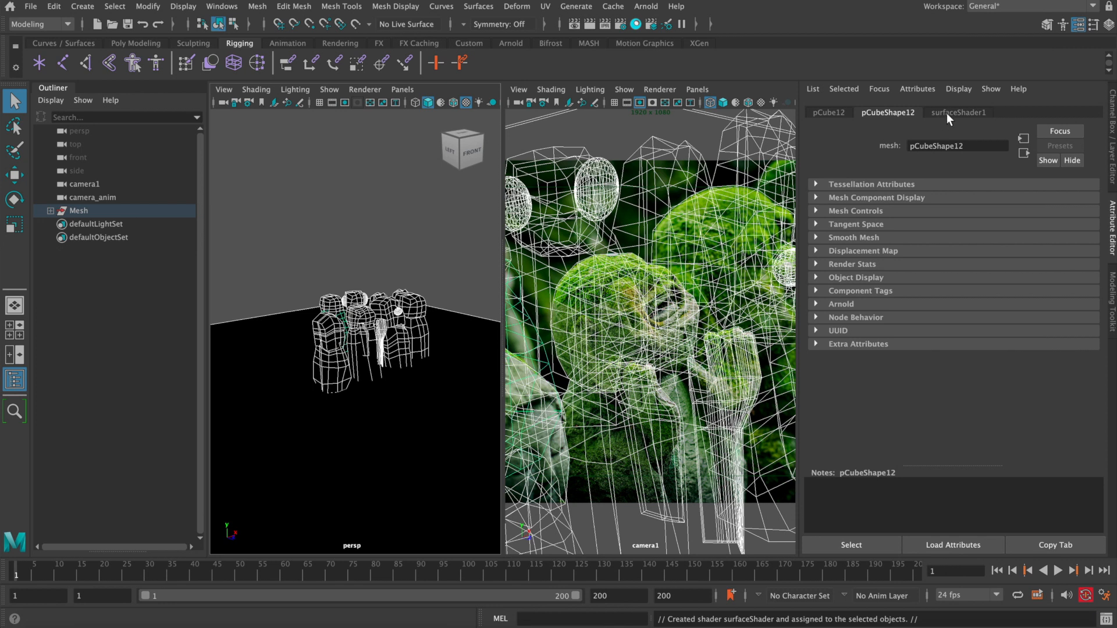
Rename the new surface shader as proj_shader_Main
left_click(948, 113)
double_click(975, 144)
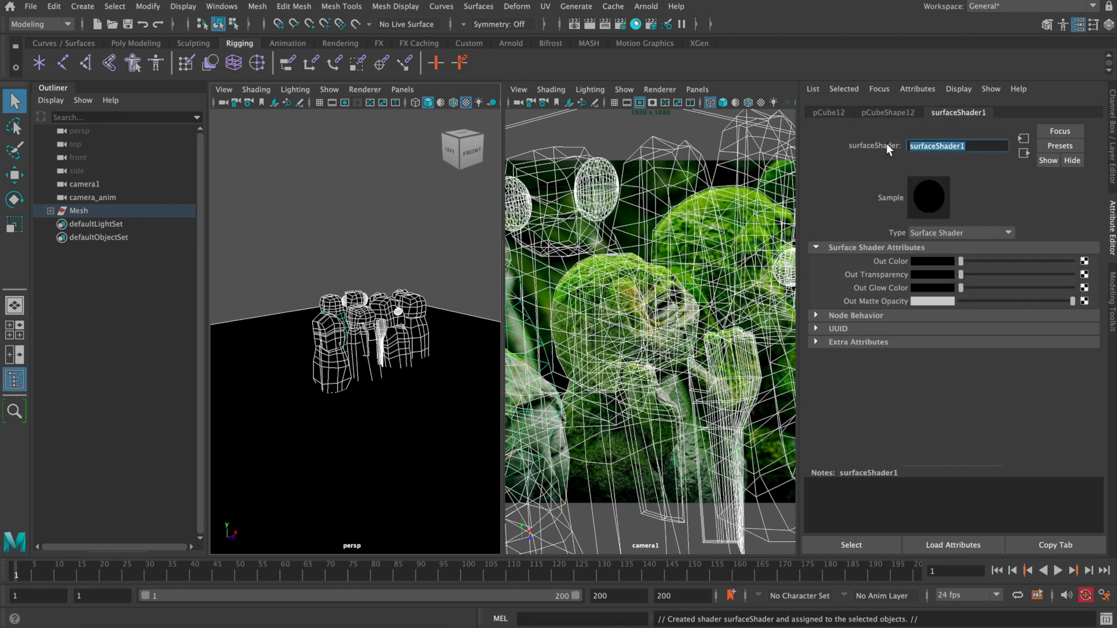
type("proj_shader_Main")
key("Return")
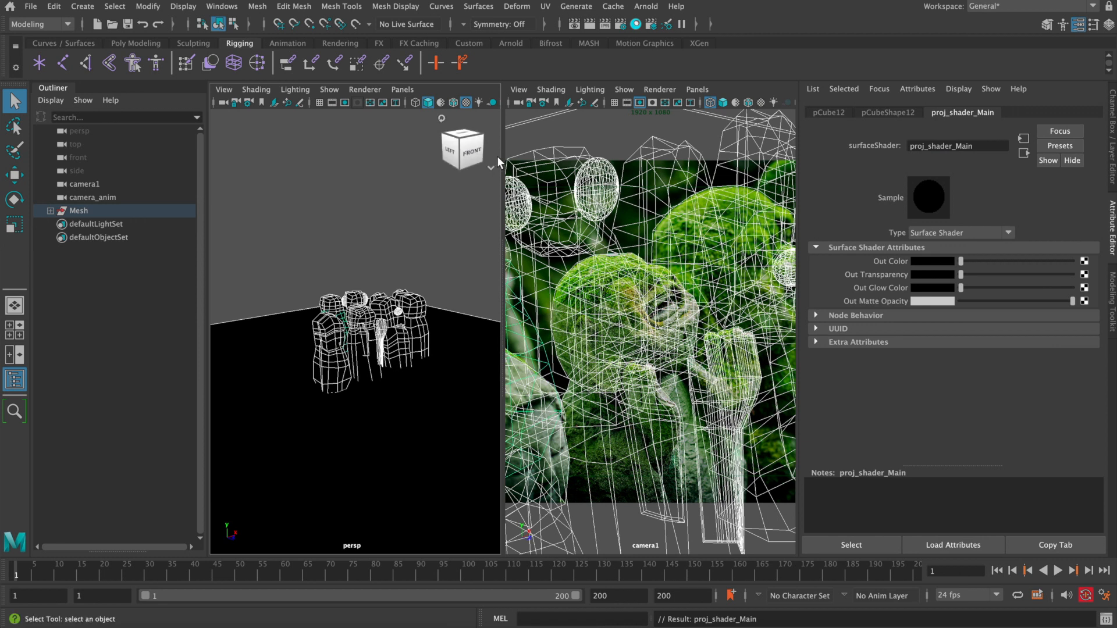
Map the shader's Out Color with a File texture created as a projection and load kyoto-1976538.jpg into it
left_click(1085, 262)
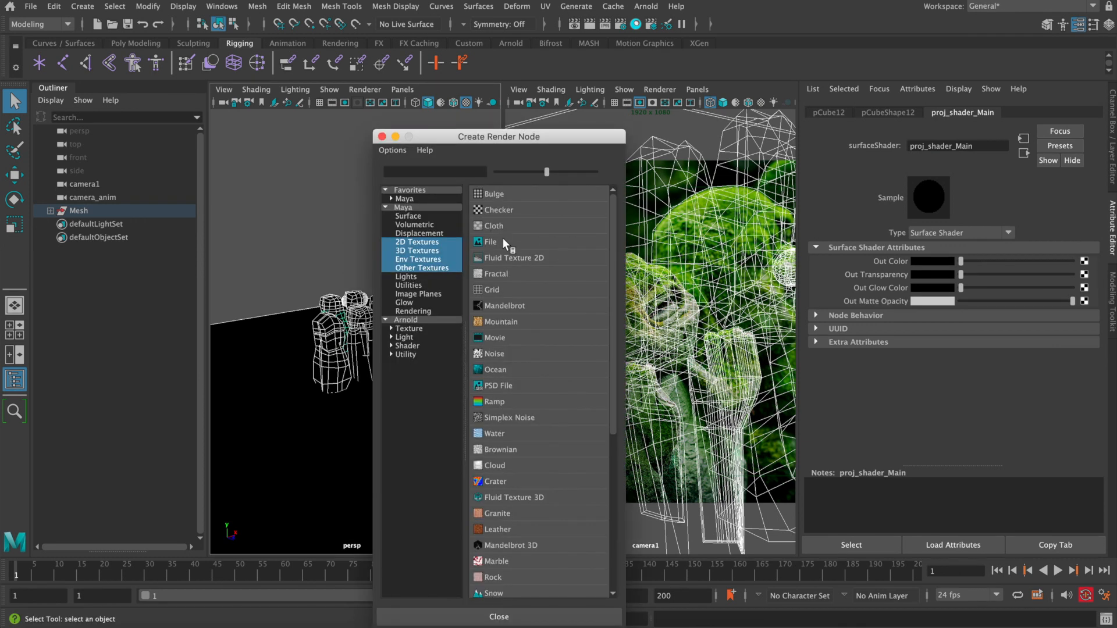
right_click_drag(499, 246, 523, 277)
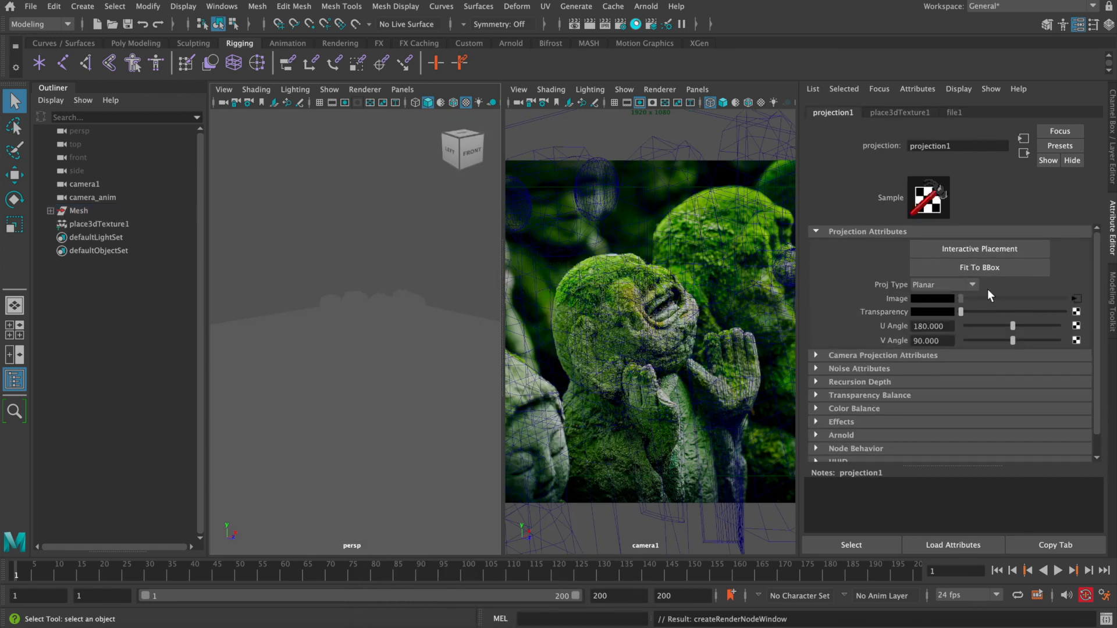
left_click(1076, 298)
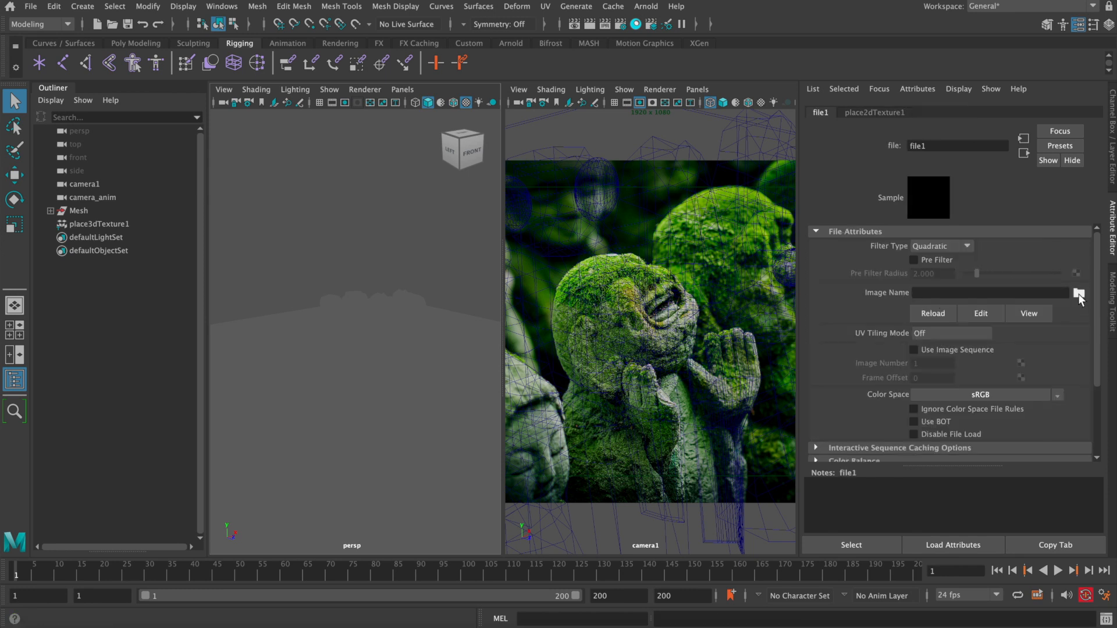
left_click(1078, 295)
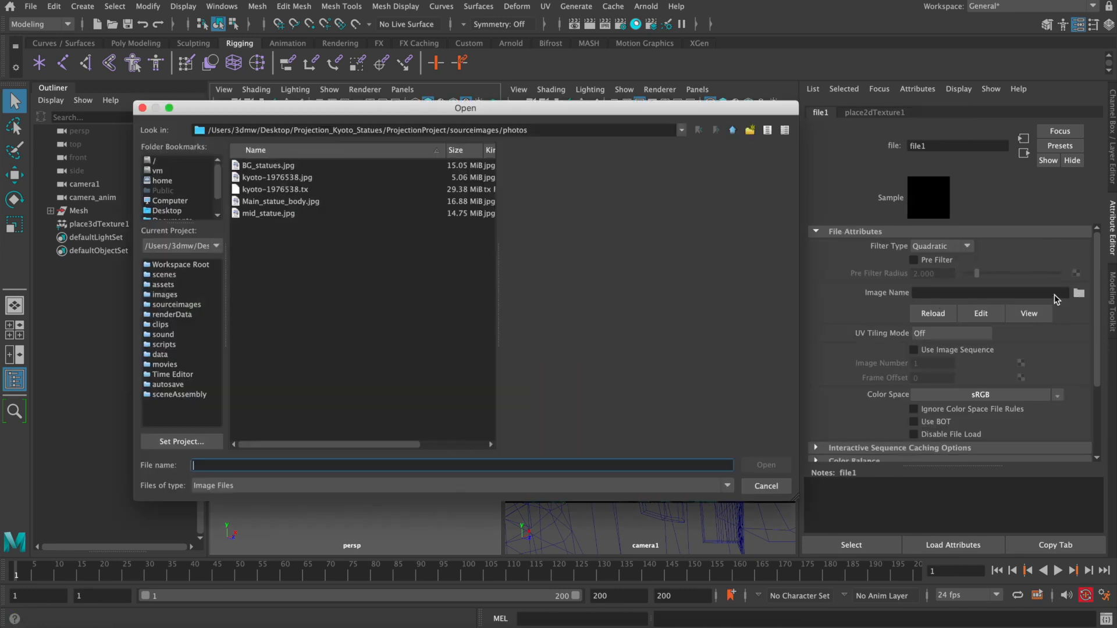
left_click(278, 178)
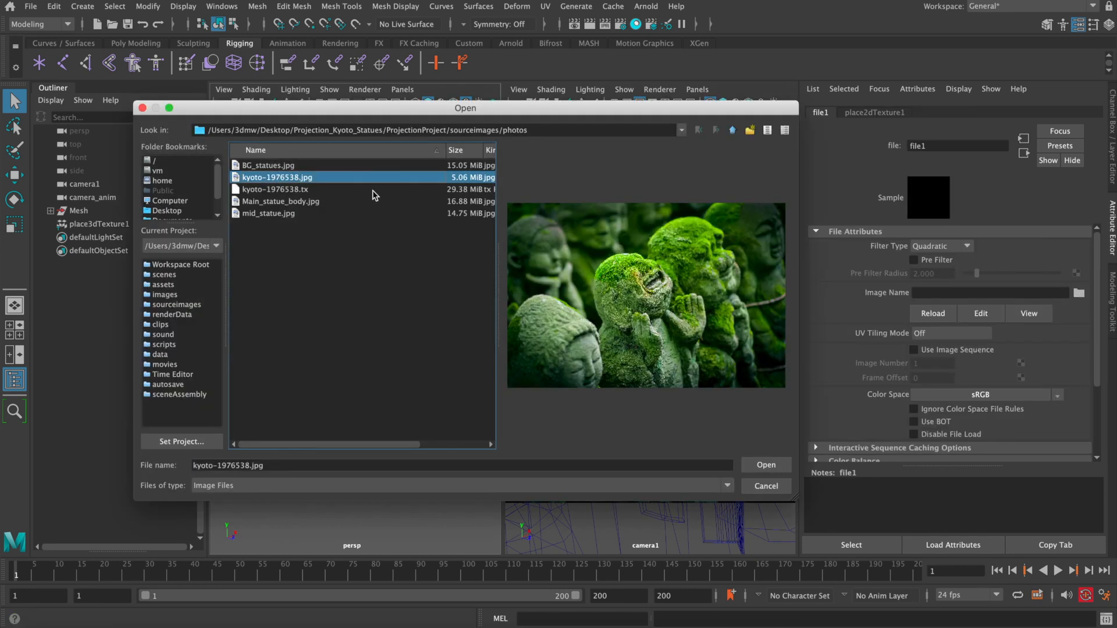
left_click(766, 464)
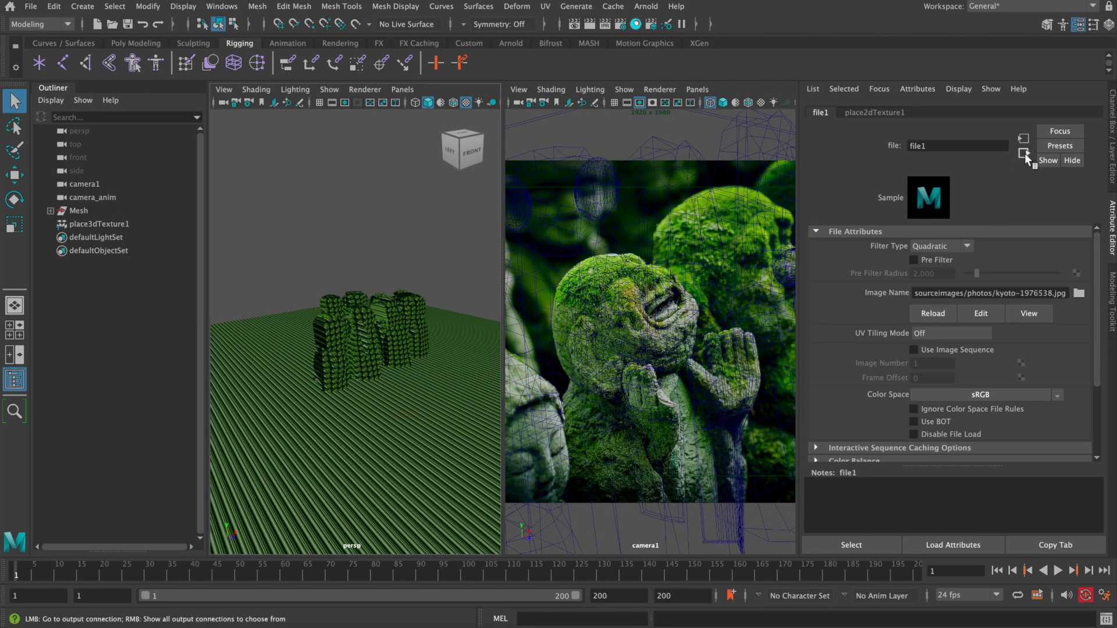
Return from the file texture to its projection node and set the projection type to Perspective
left_click(1025, 152)
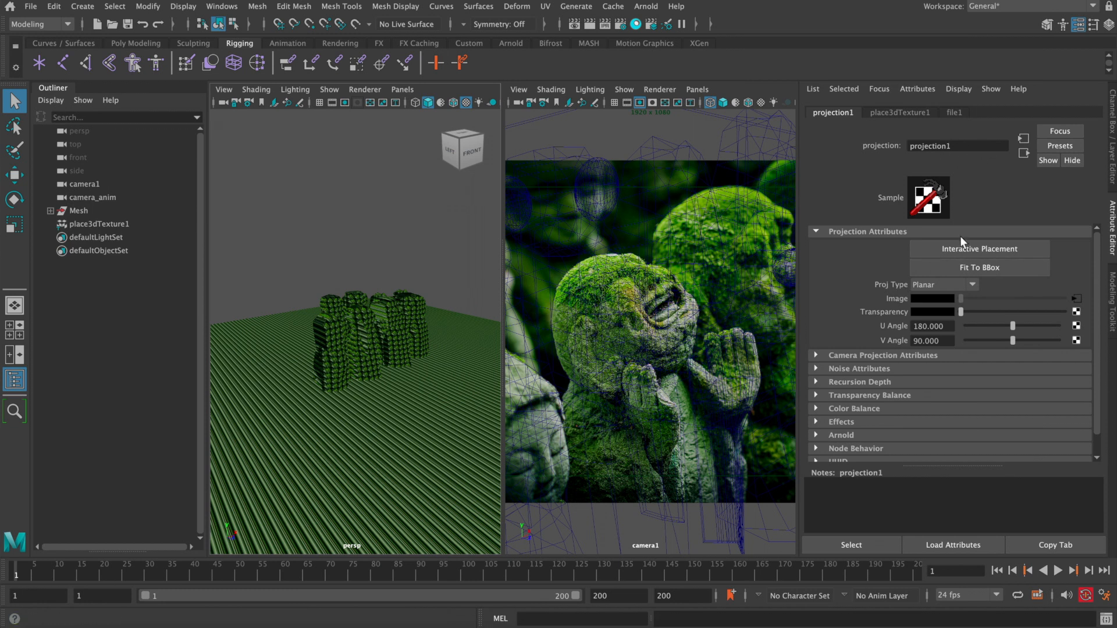
left_click(967, 287)
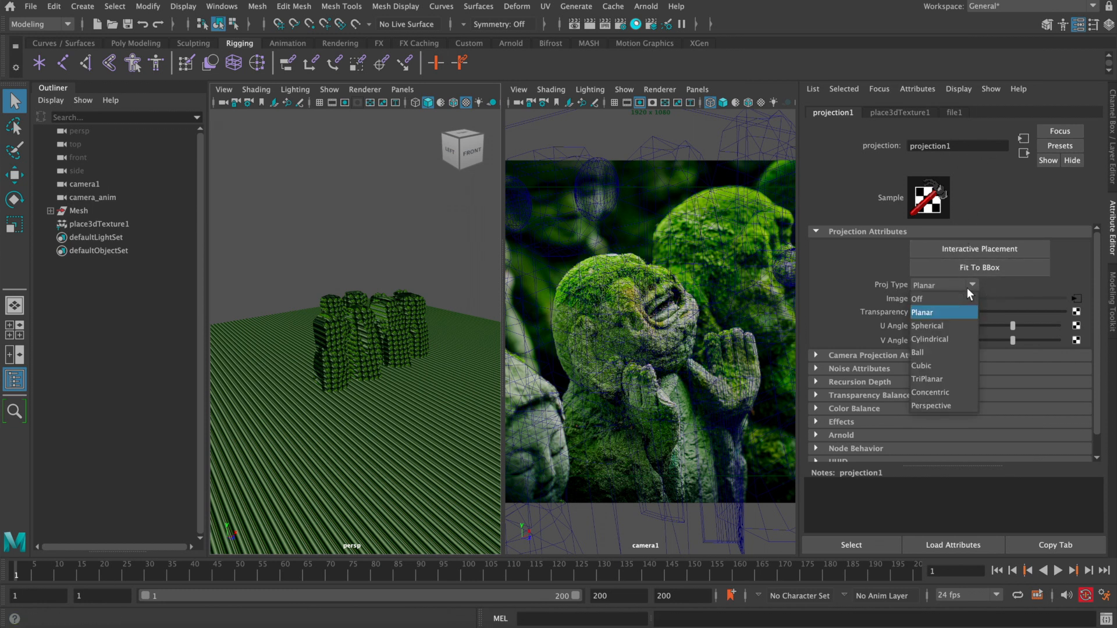
left_click(936, 406)
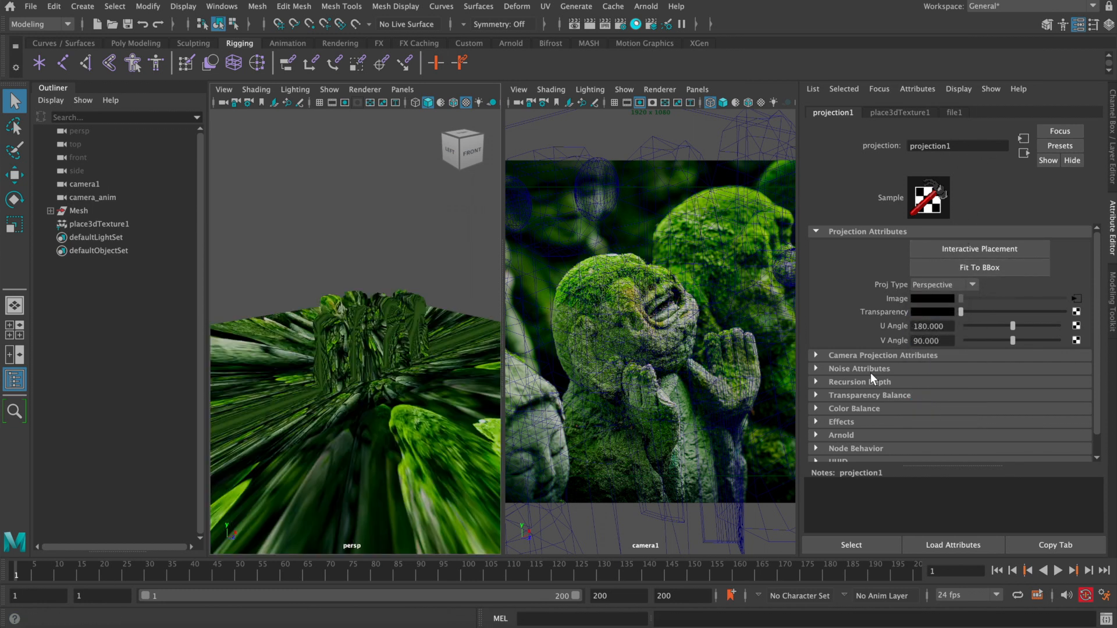
Link the perspective projection to cameraShape1, keeping the Match Camera Film Gate fit type and the Fill setting
left_click(846, 356)
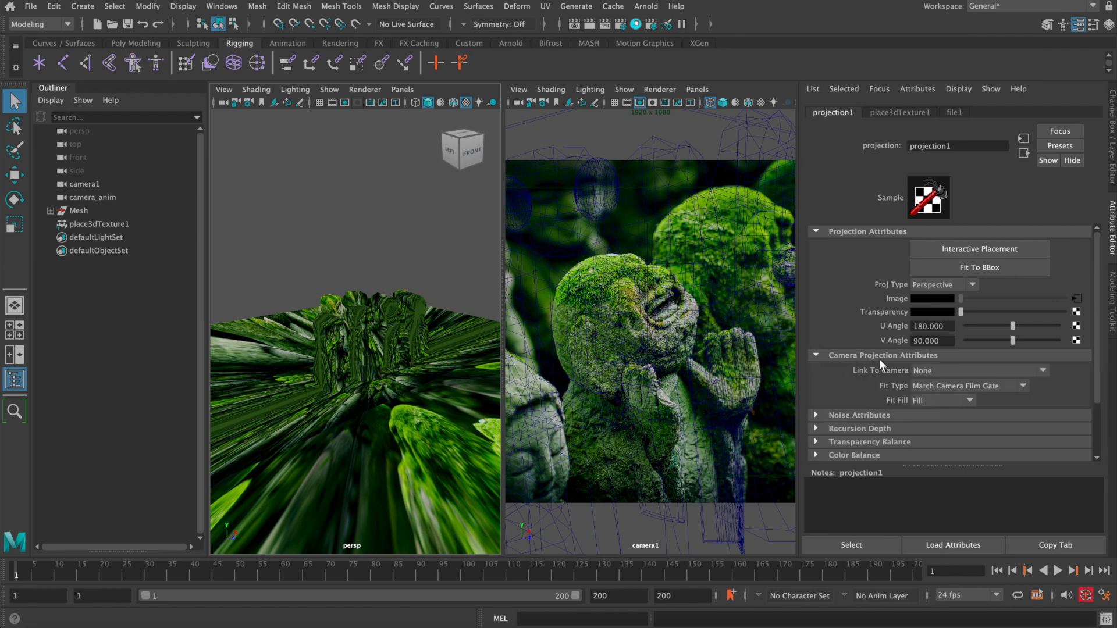
scroll(1098, 340, "down", 3)
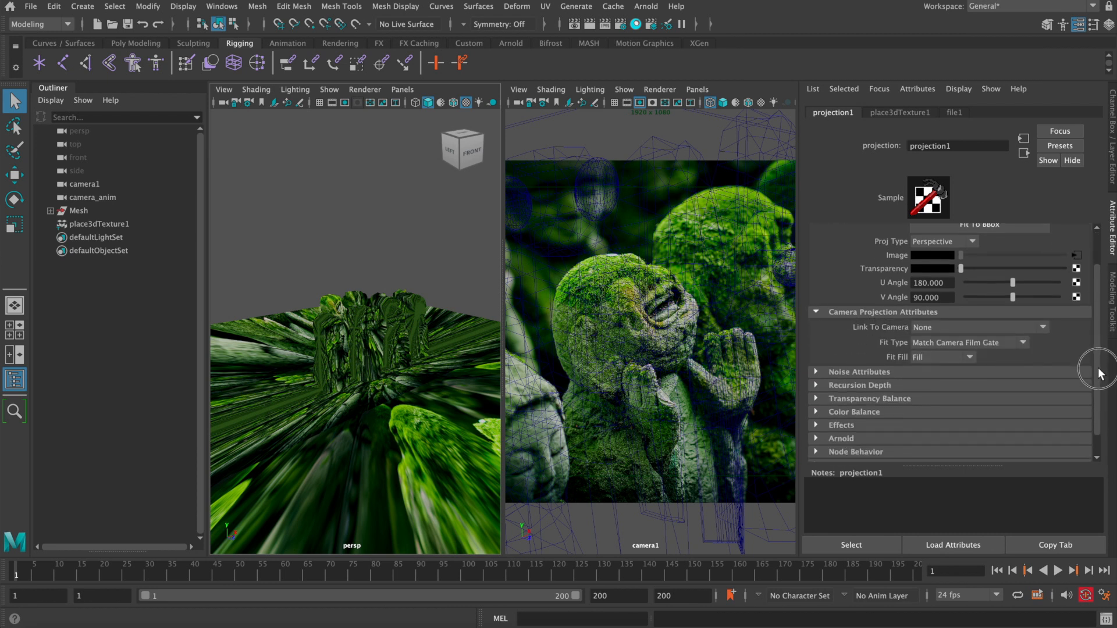
left_click(924, 325)
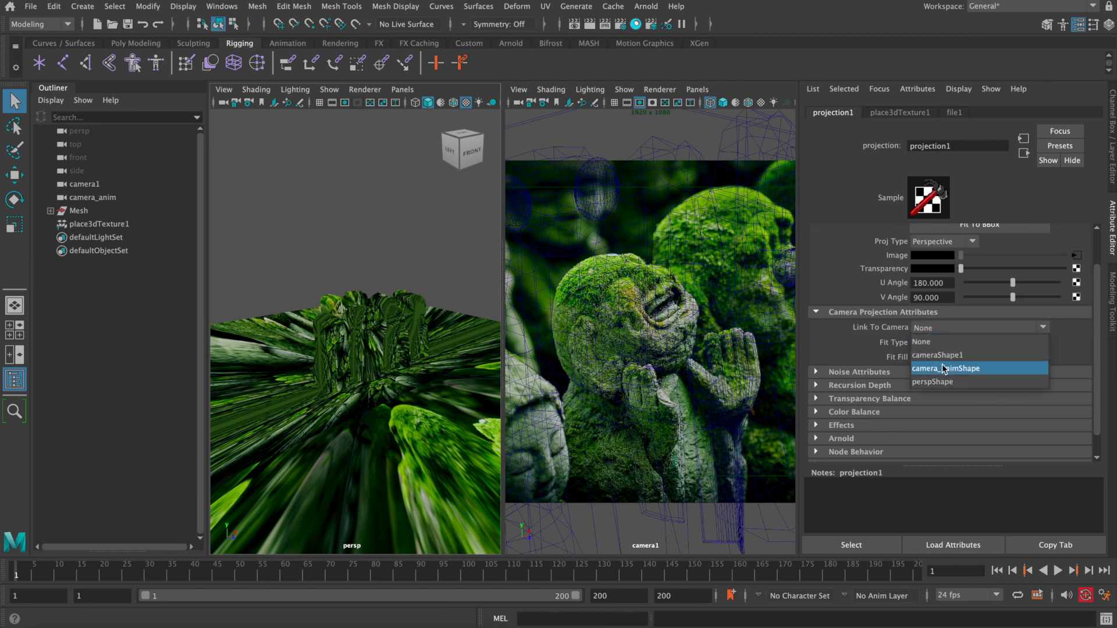
left_click(936, 356)
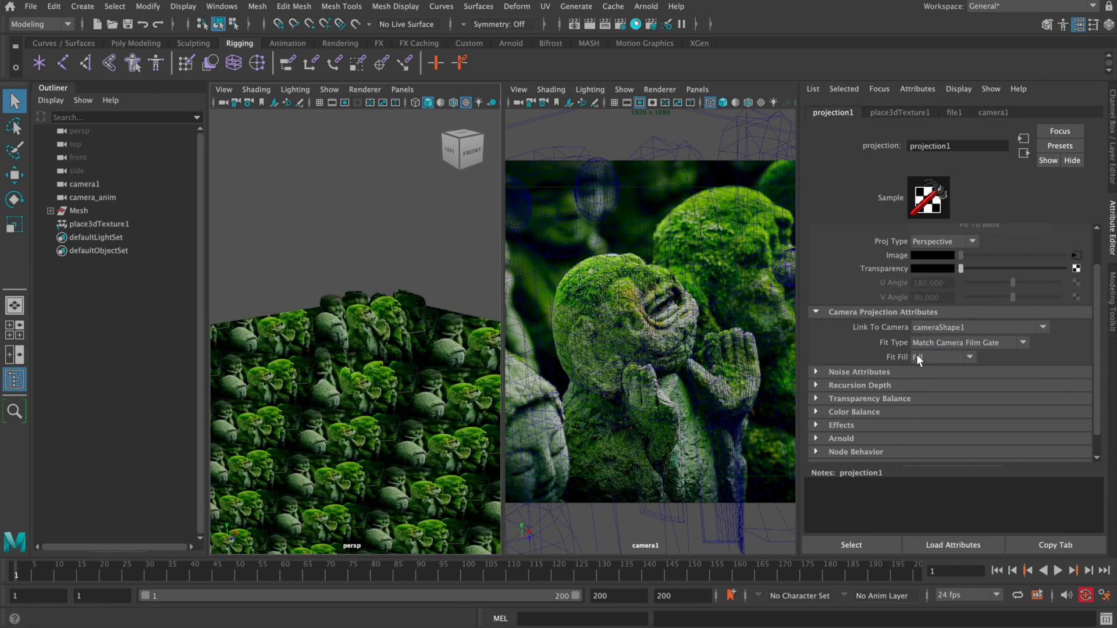
left_click(946, 347)
left_click(937, 355)
left_click(937, 356)
left_click(916, 368)
Maximize the camera1 view, display it shaded with textures, and switch it to look through camera_anim
key("space")
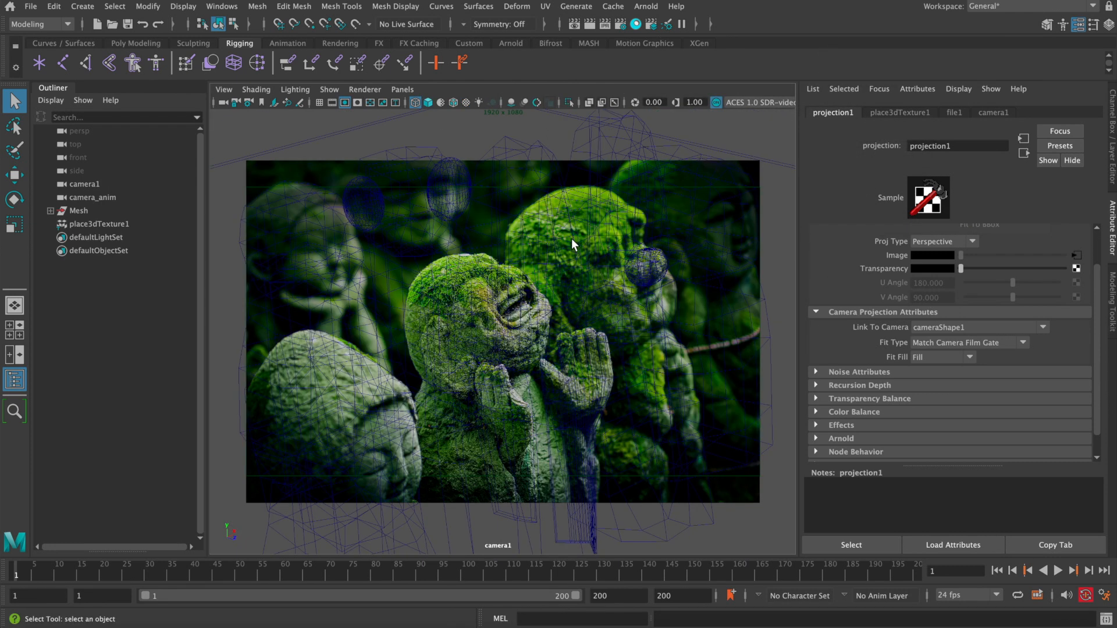
key("6")
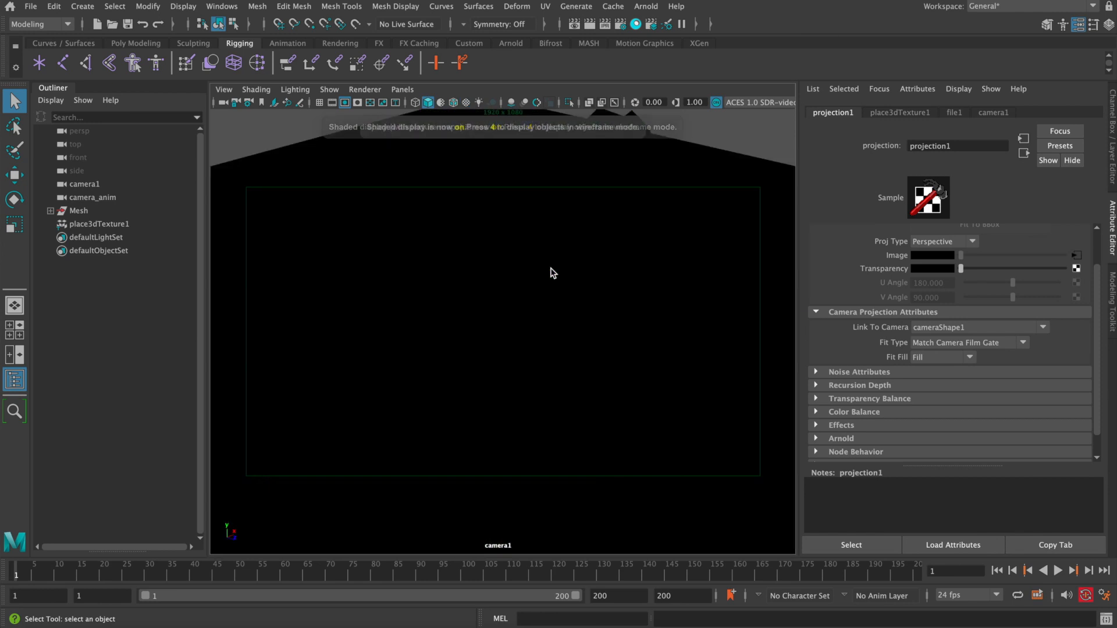
left_click(469, 316)
left_click(372, 372)
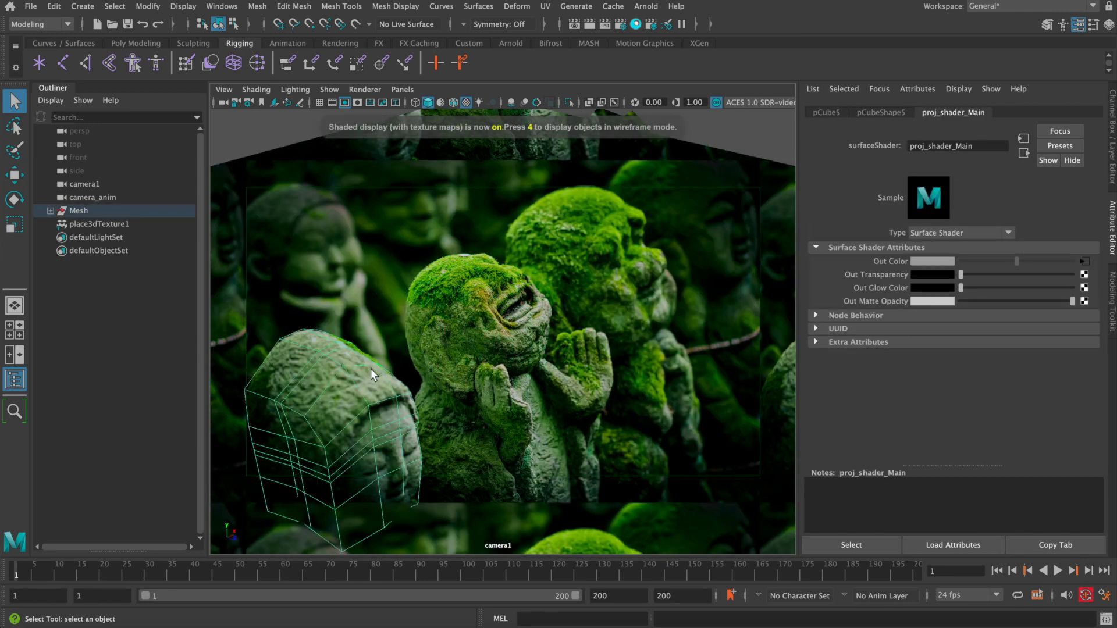
left_click(727, 130)
left_click(402, 89)
mouse_move(532, 98)
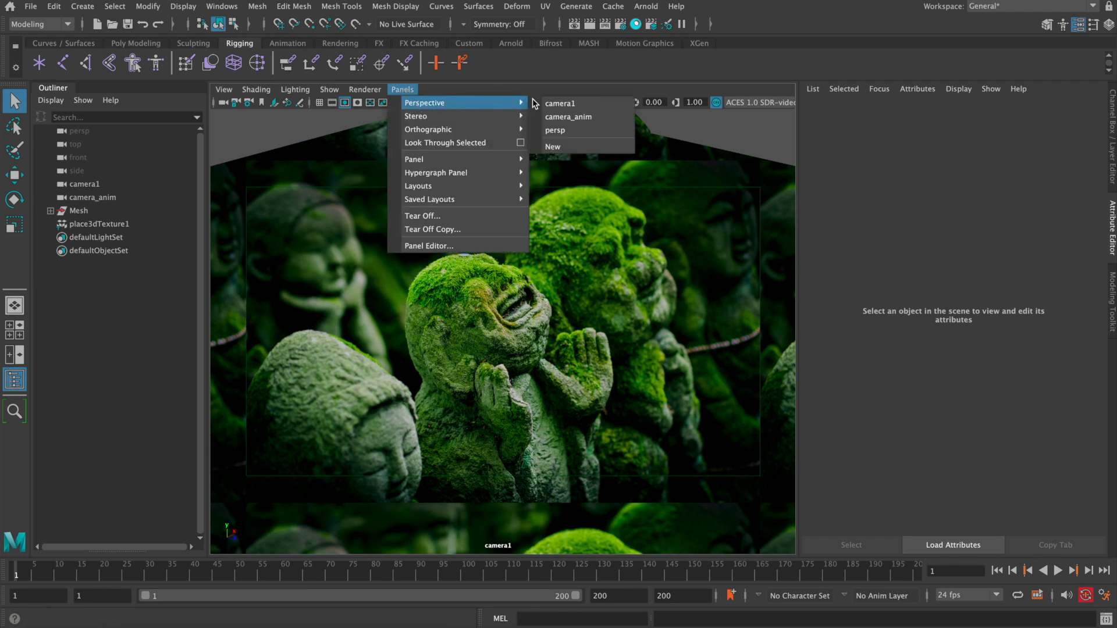
left_click(577, 114)
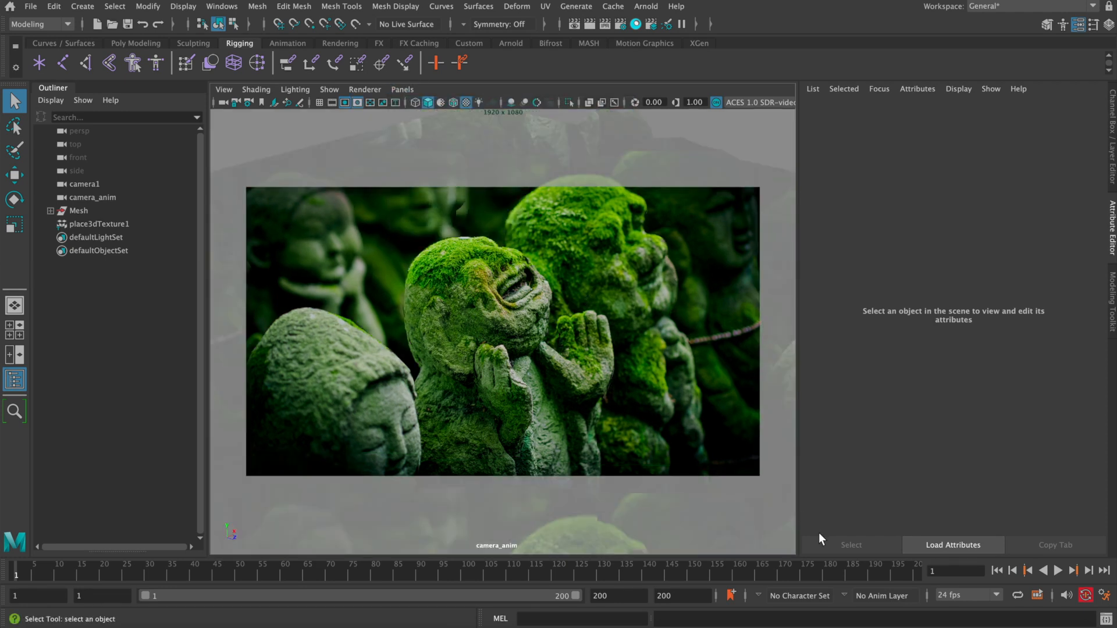
Scrub the camera_anim animation to examine the projection on the statue meshes, stopping at frame 35
left_click_drag(25, 573, 623, 499)
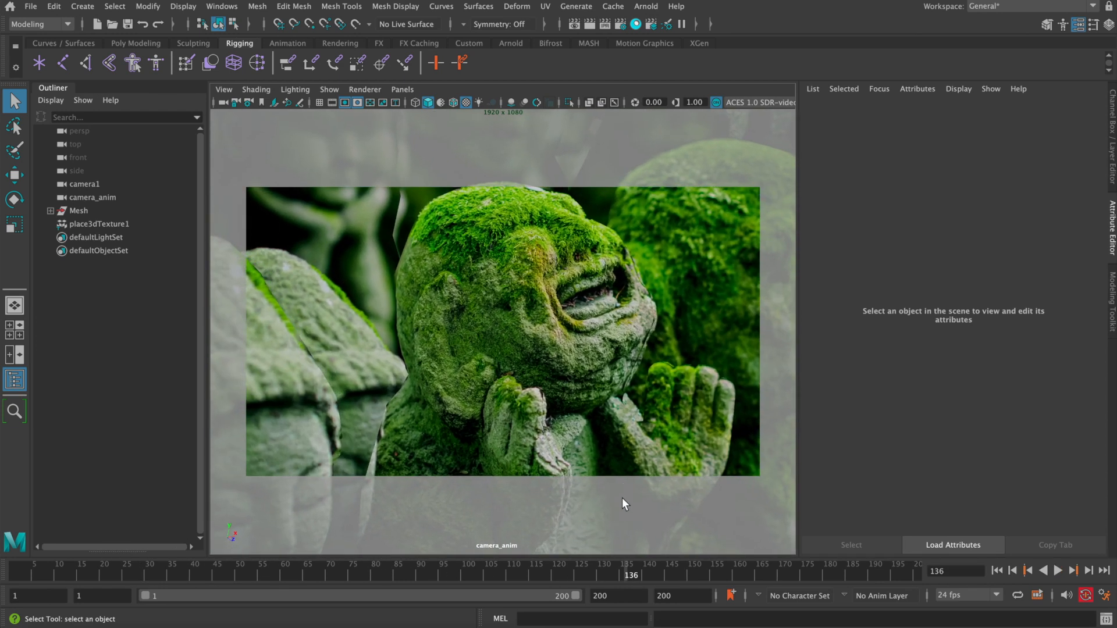
left_click(330, 364)
left_click(544, 435)
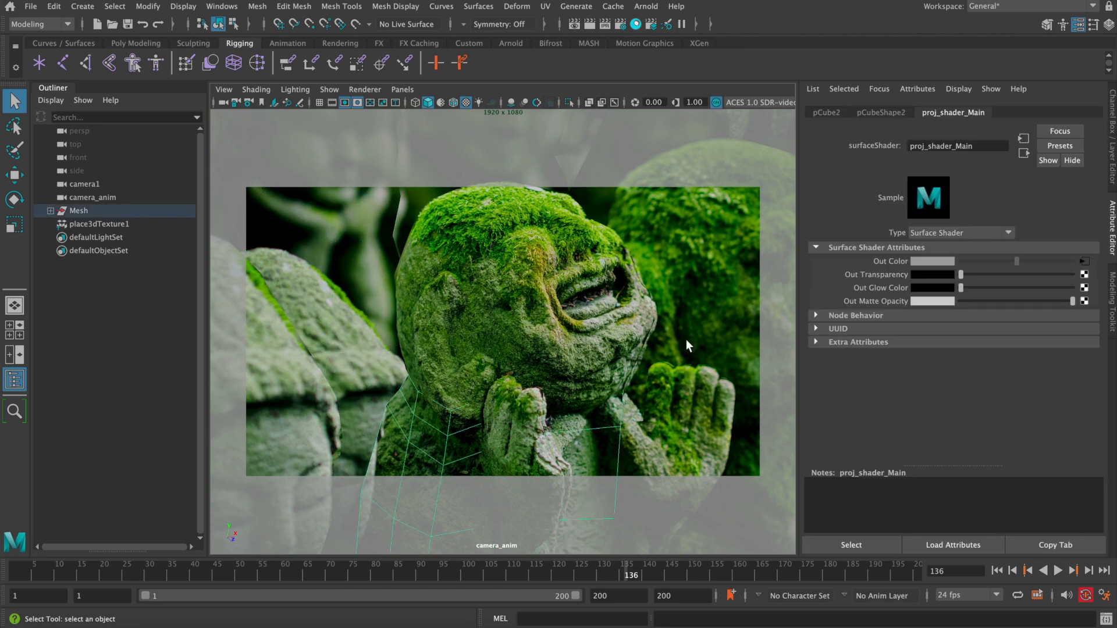
left_click(675, 295)
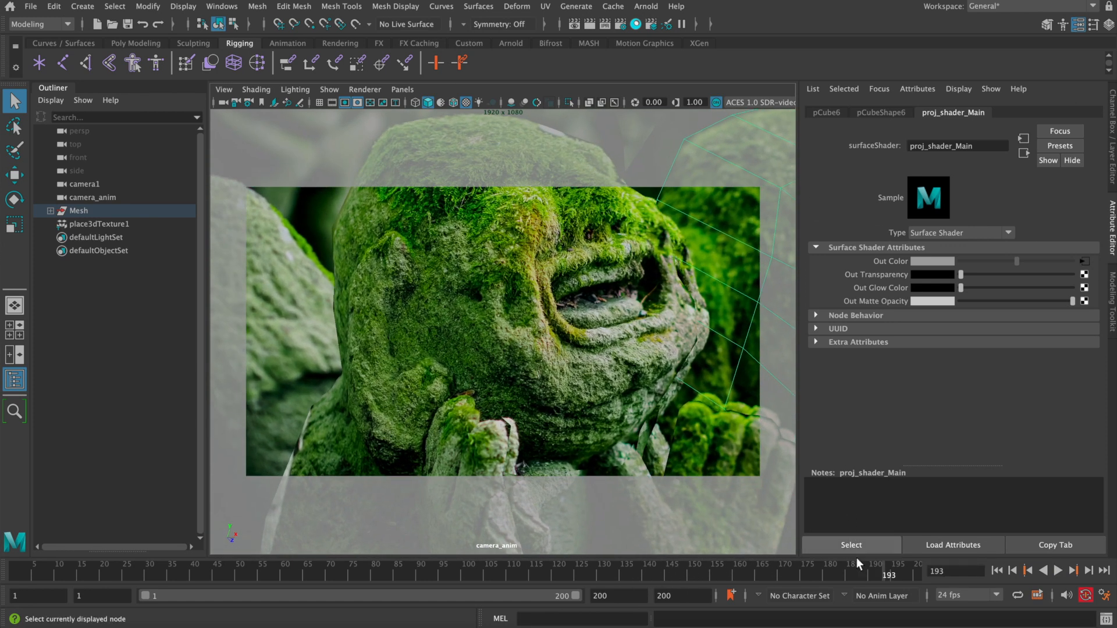
left_click_drag(891, 569, 522, 577)
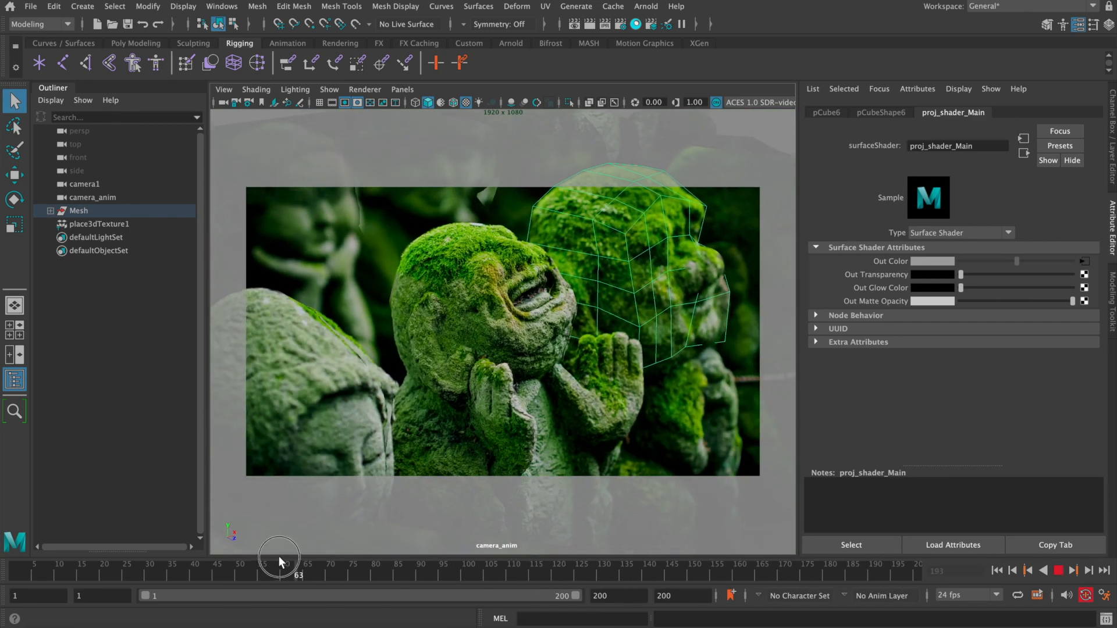
left_click_drag(682, 534, 176, 476)
Select the background statue heads and bodies together with the large ground mesh
left_click(337, 282)
left_click(347, 244, "shift")
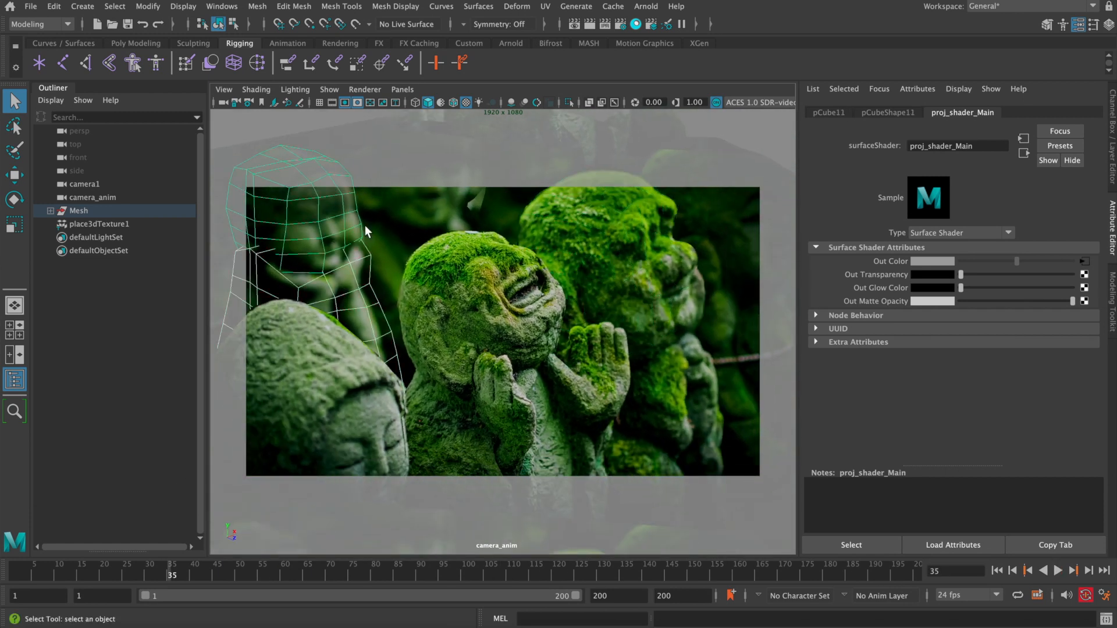
left_click(399, 228, "shift")
left_click(398, 248, "shift")
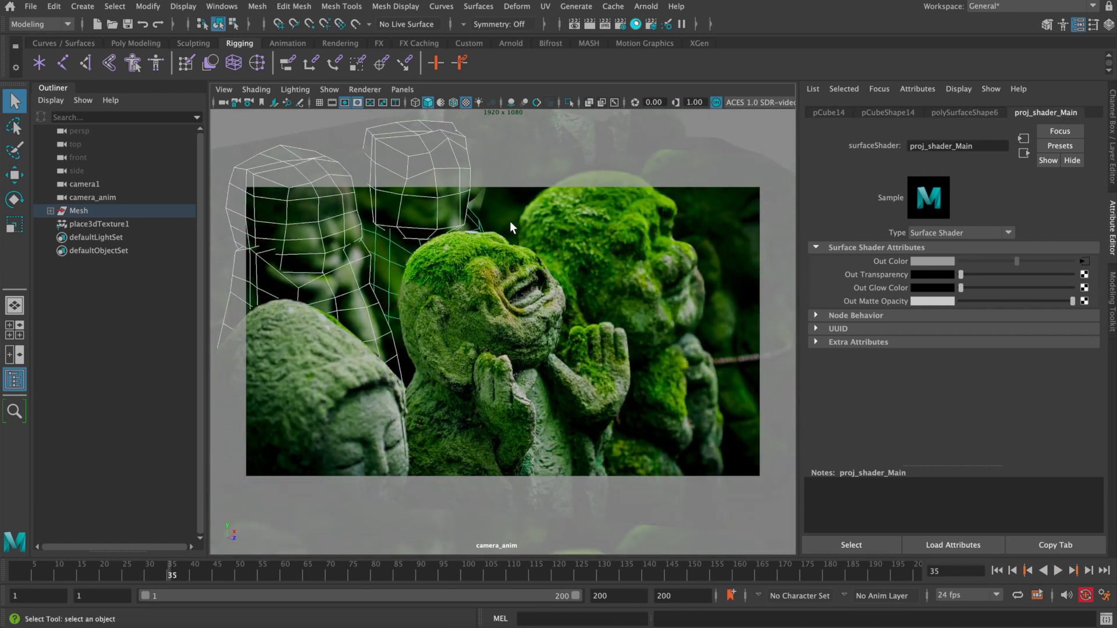
left_click(521, 205, "shift")
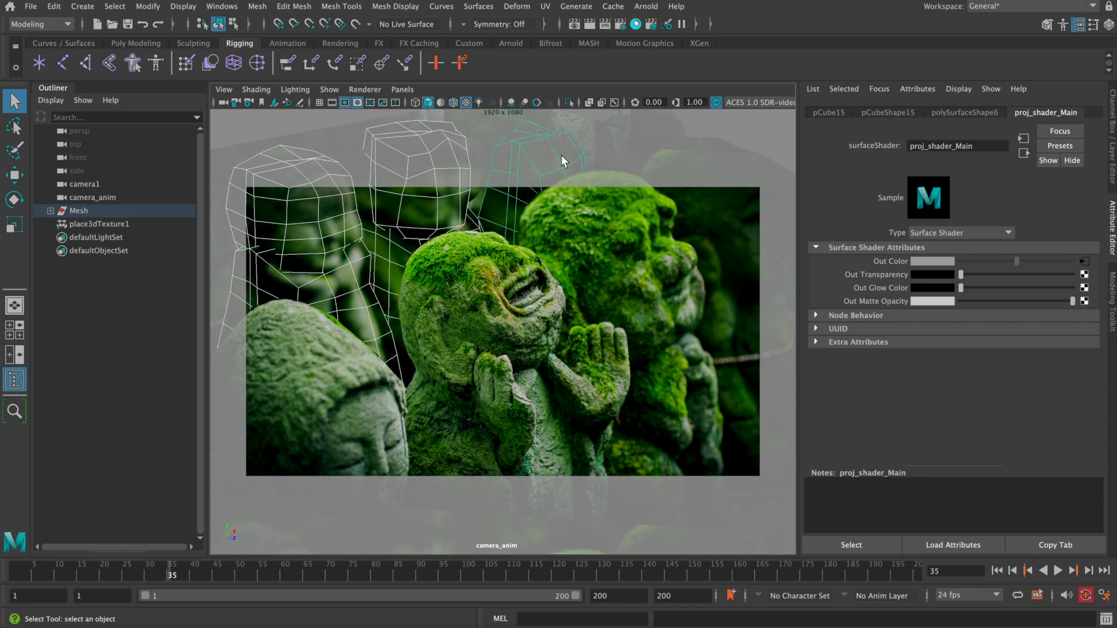
left_click(626, 143, "shift")
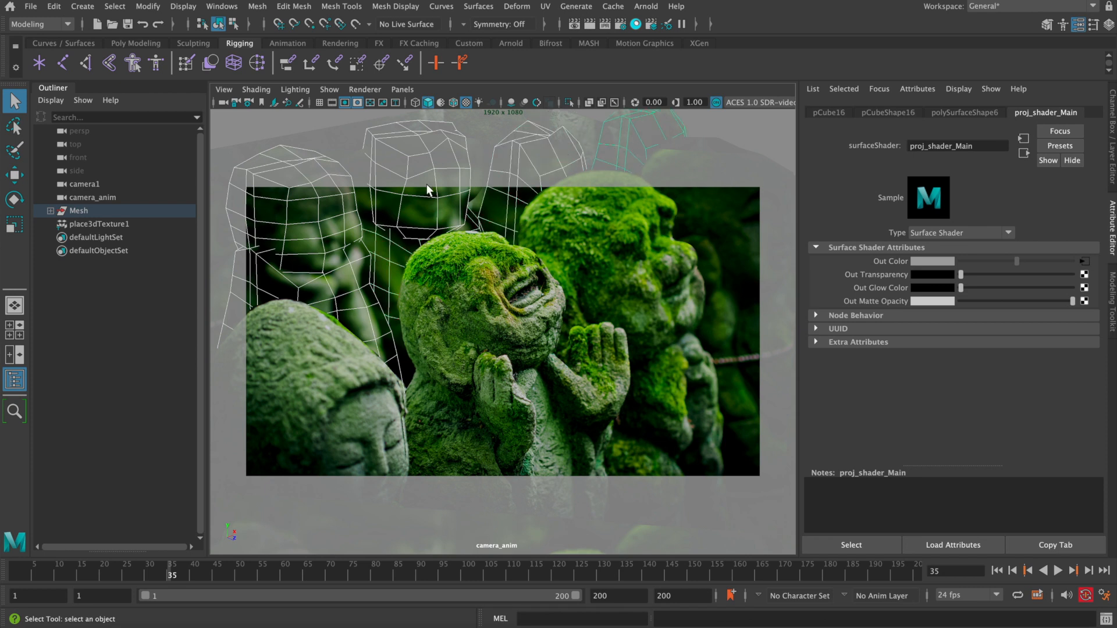
left_click(333, 134, "shift")
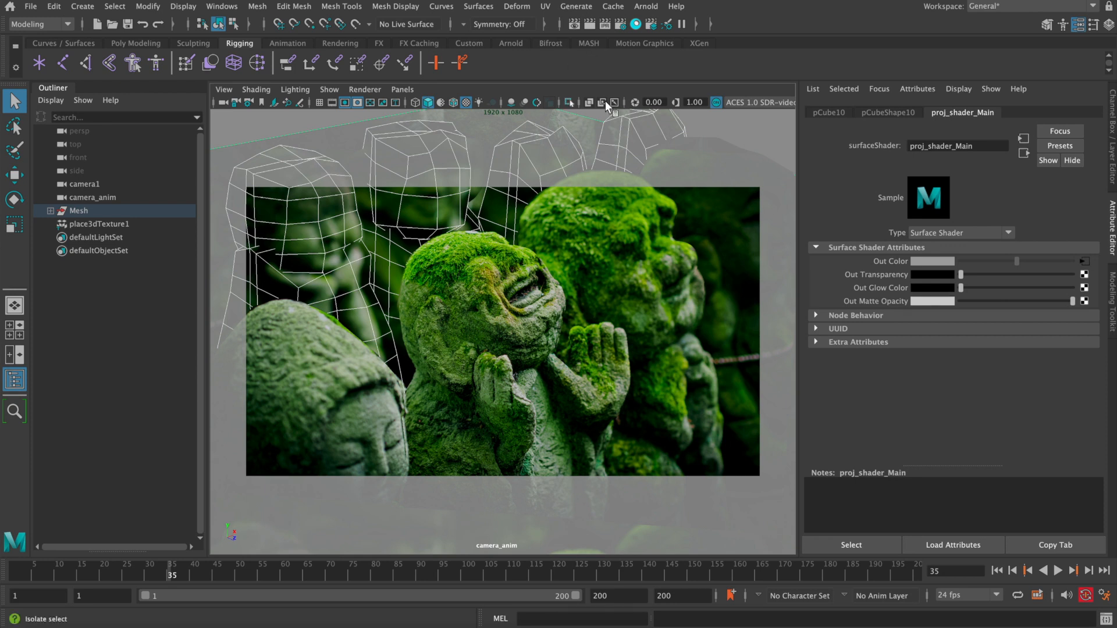
Duplicate proj_shader_Main with its whole shading network in the Hypershade and rename the copy proj_shader_BG
left_click(636, 25)
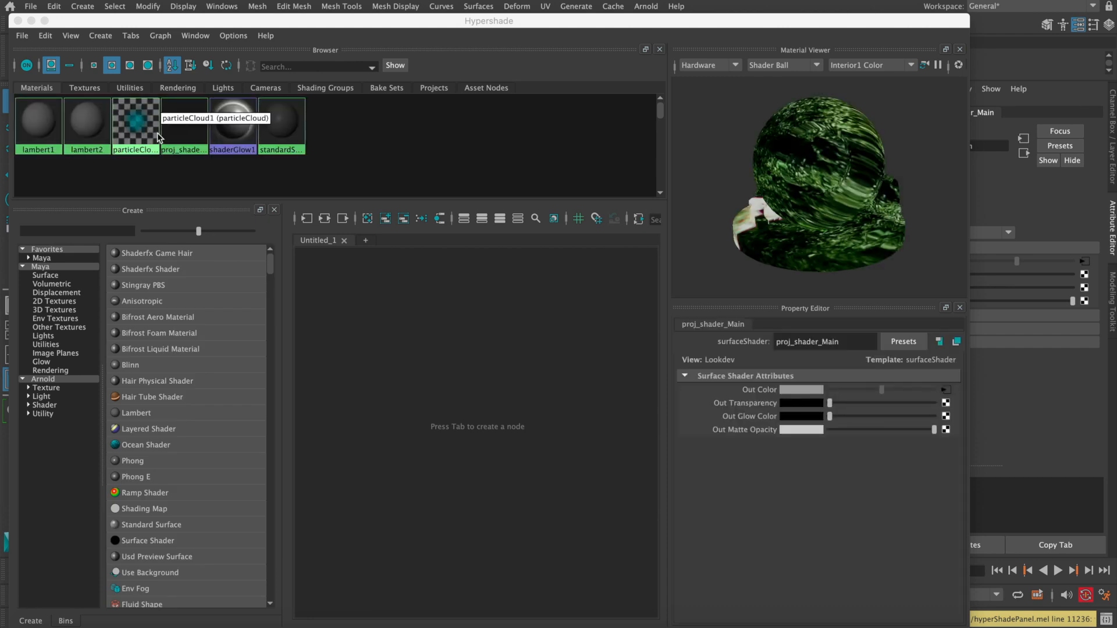
left_click(45, 36)
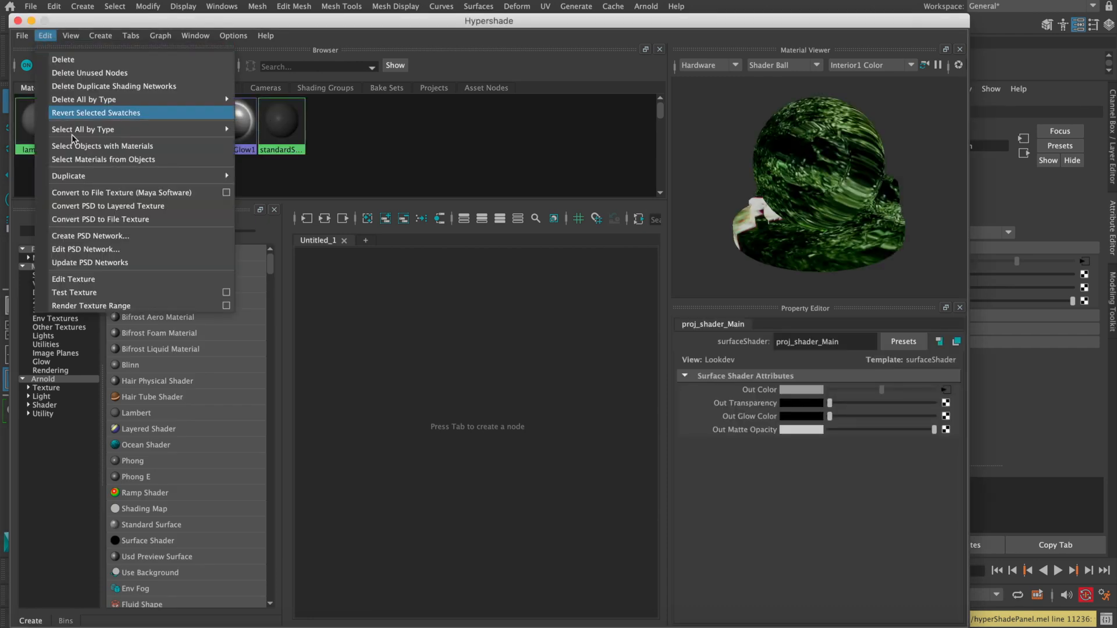
mouse_move(203, 176)
left_click(274, 176)
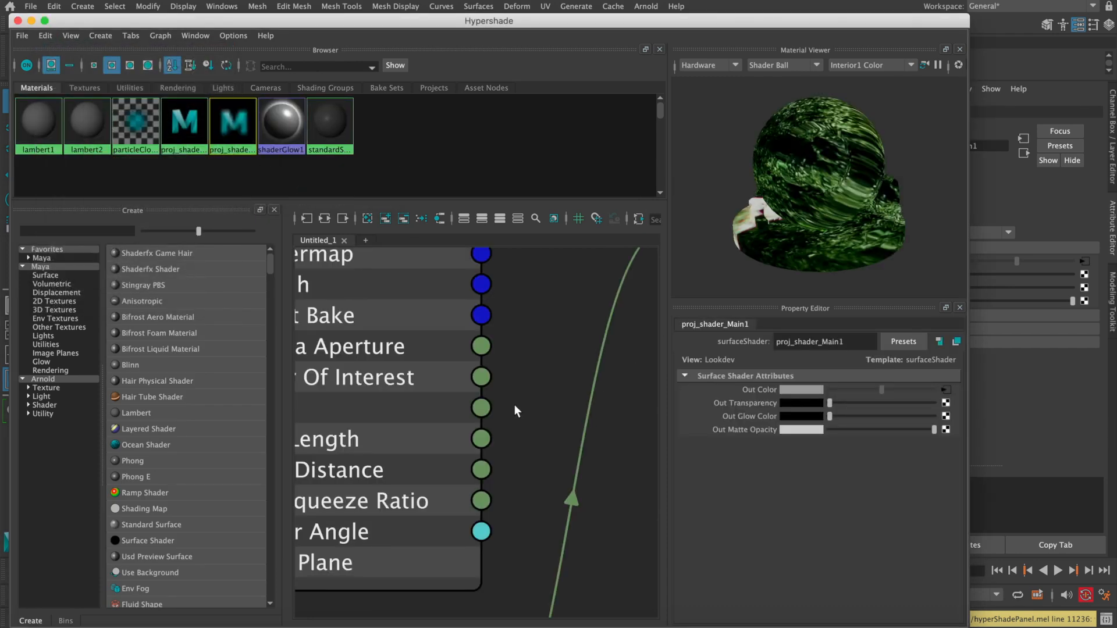
left_click(836, 343)
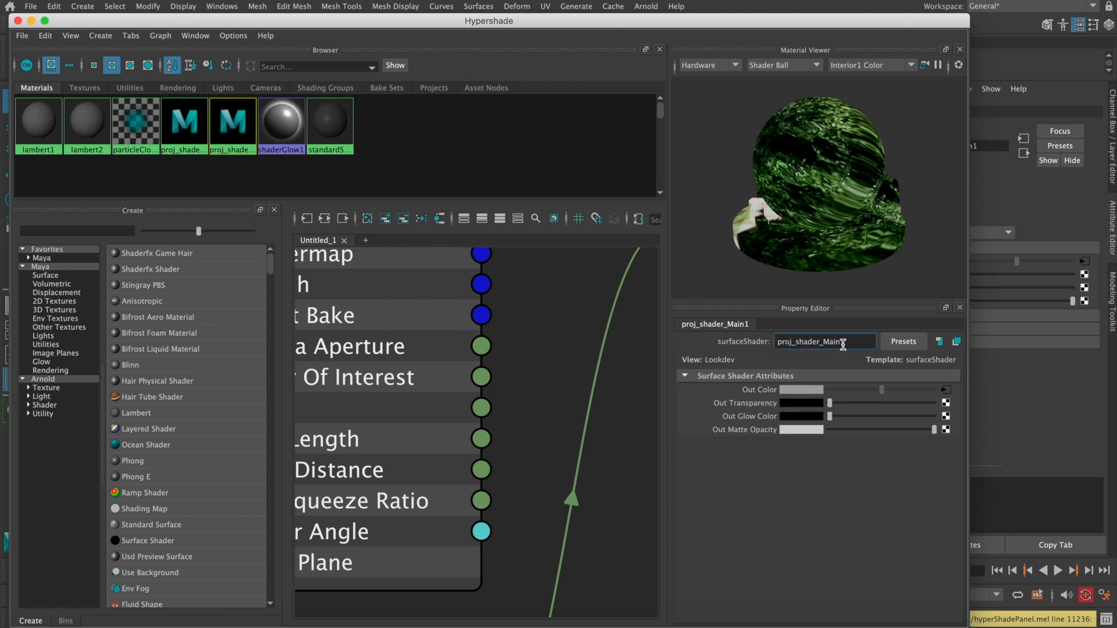
left_click_drag(844, 343, 824, 347)
type("BG")
key("Return")
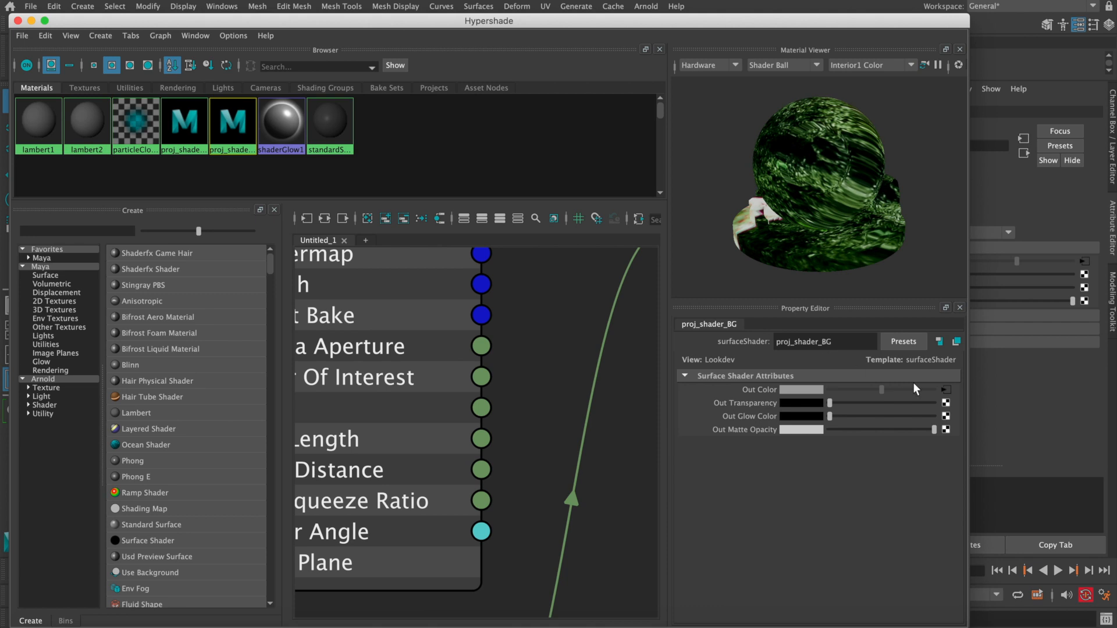
Replace the image in the file texture of proj_shader_BG's projection with BG_statues.jpg
left_click(945, 389)
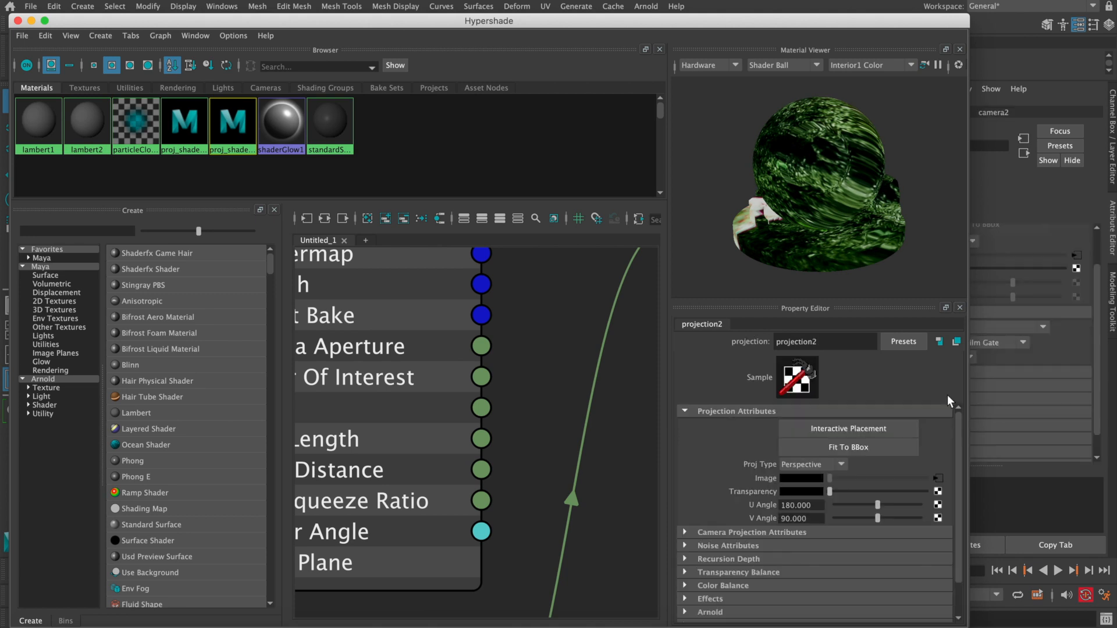
left_click(939, 479)
left_click(949, 431)
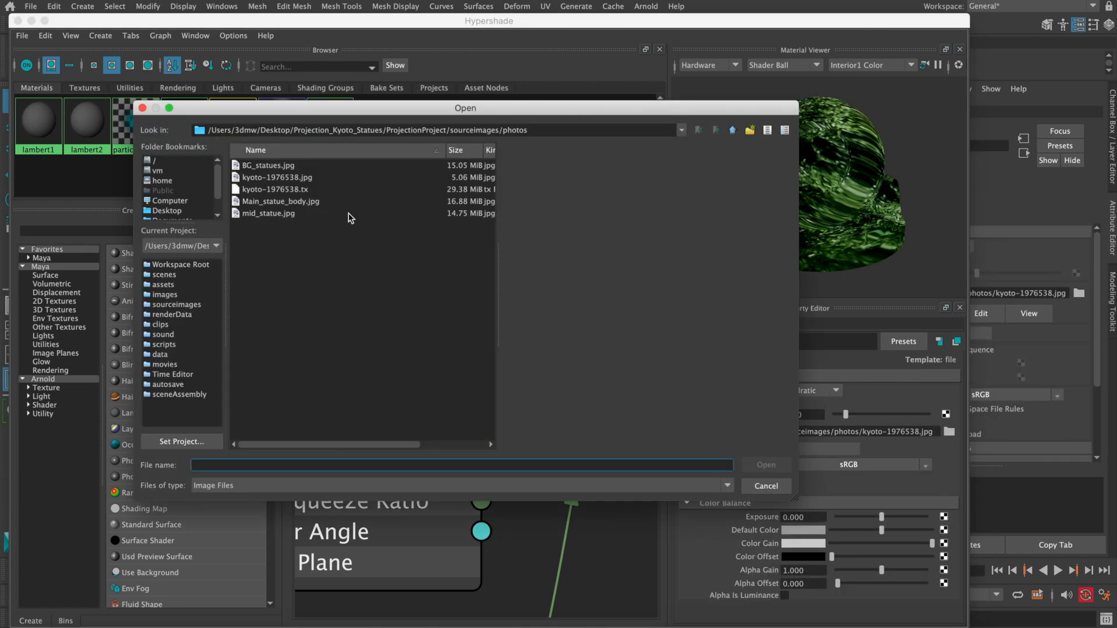
left_click(269, 166)
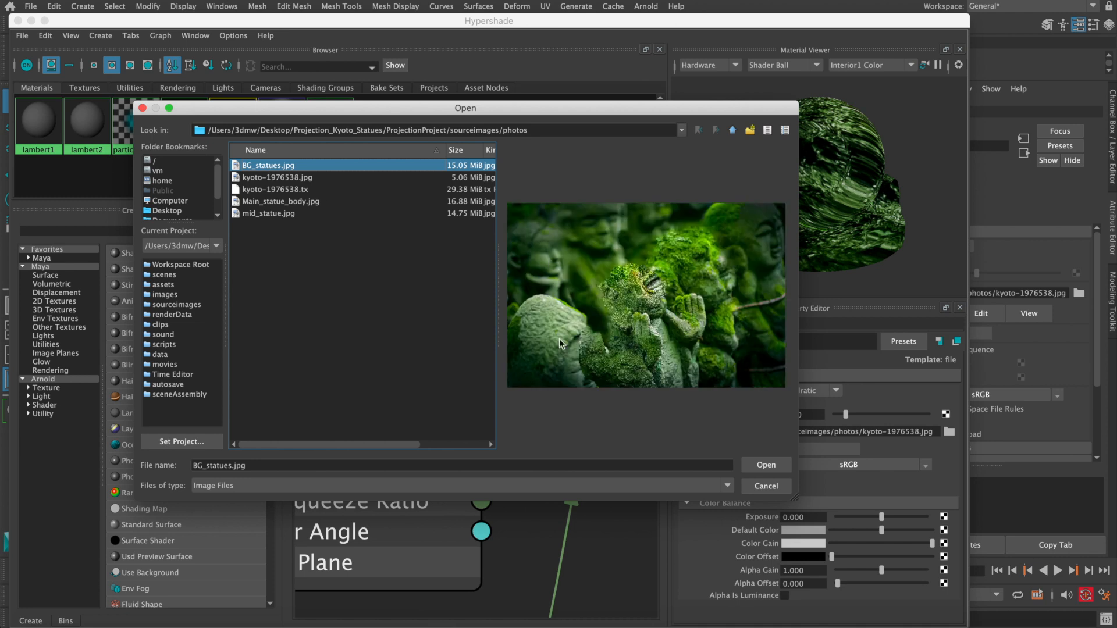
left_click(764, 465)
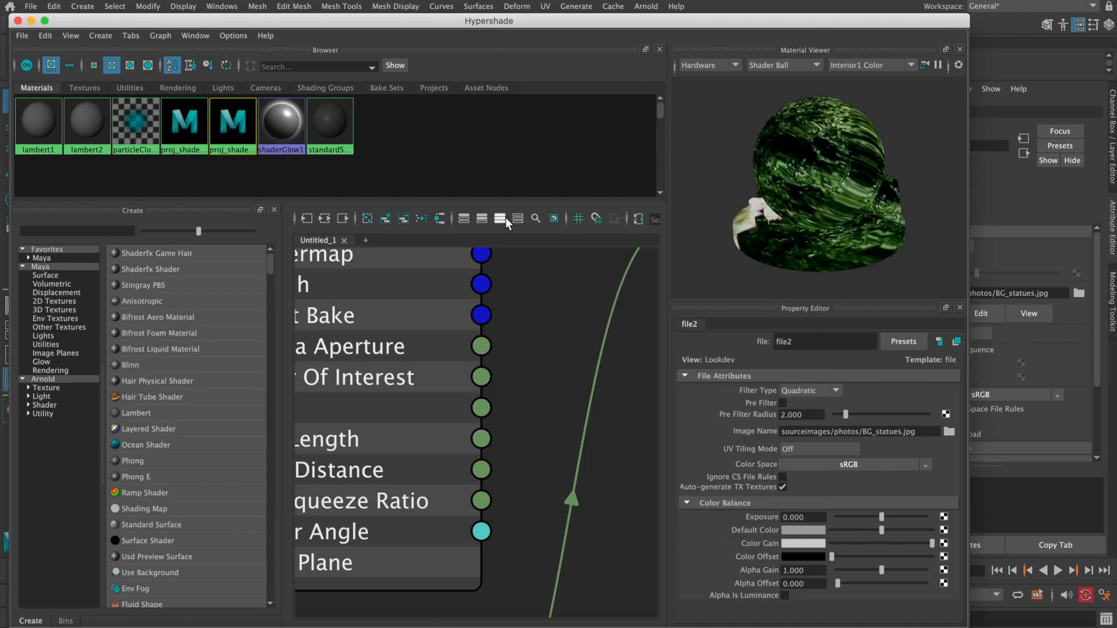
Select all background statue meshes plus the ground mesh, assign them proj_shader_BG, and put the Hypershade away
left_click(45, 20)
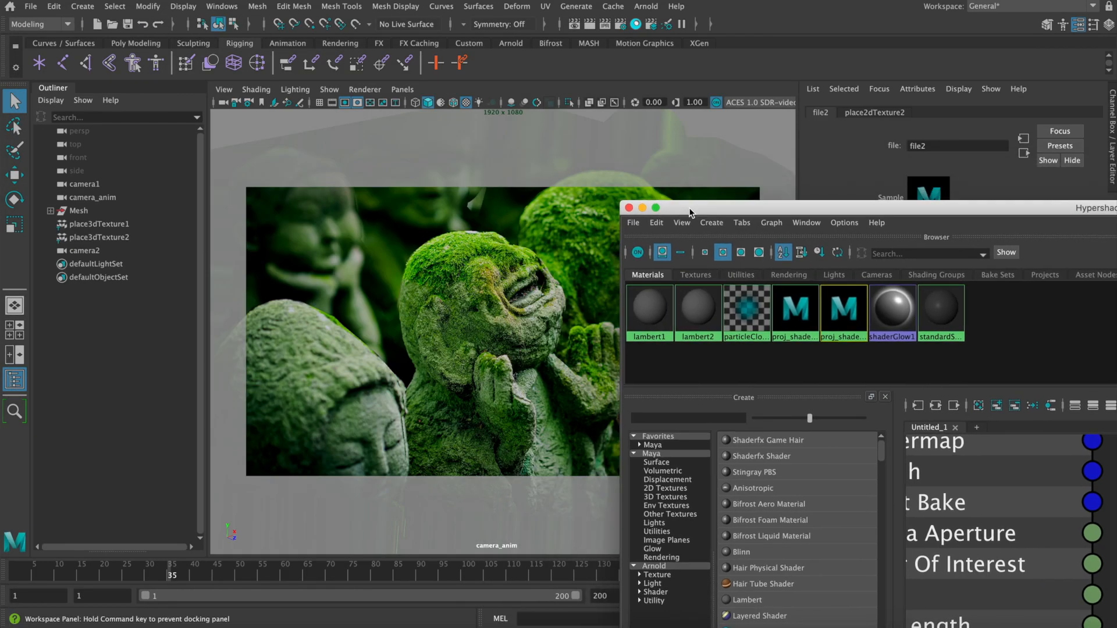
left_click(352, 289, "shift")
left_click(438, 218, "shift")
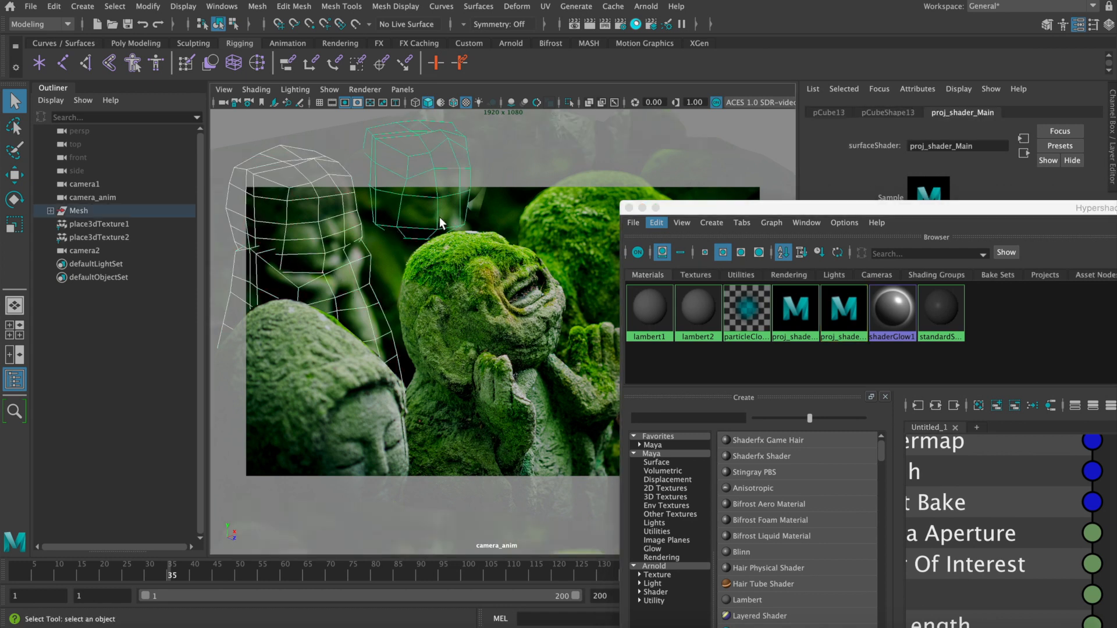
left_click(389, 256, "shift")
left_click(531, 207, "shift")
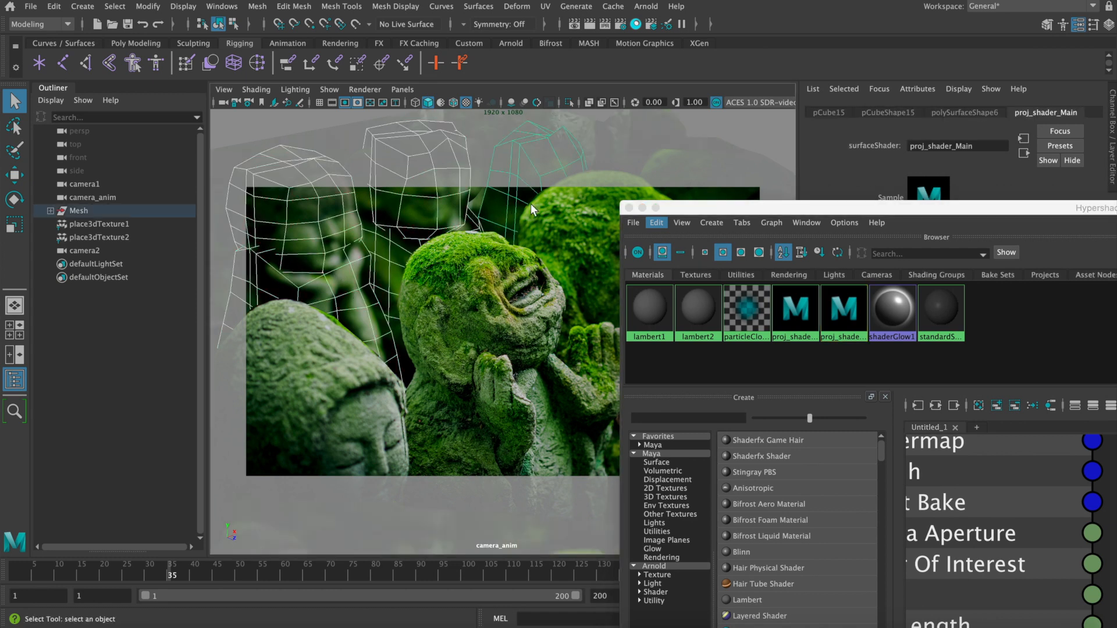
left_click(612, 154, "shift")
left_click(344, 141, "shift")
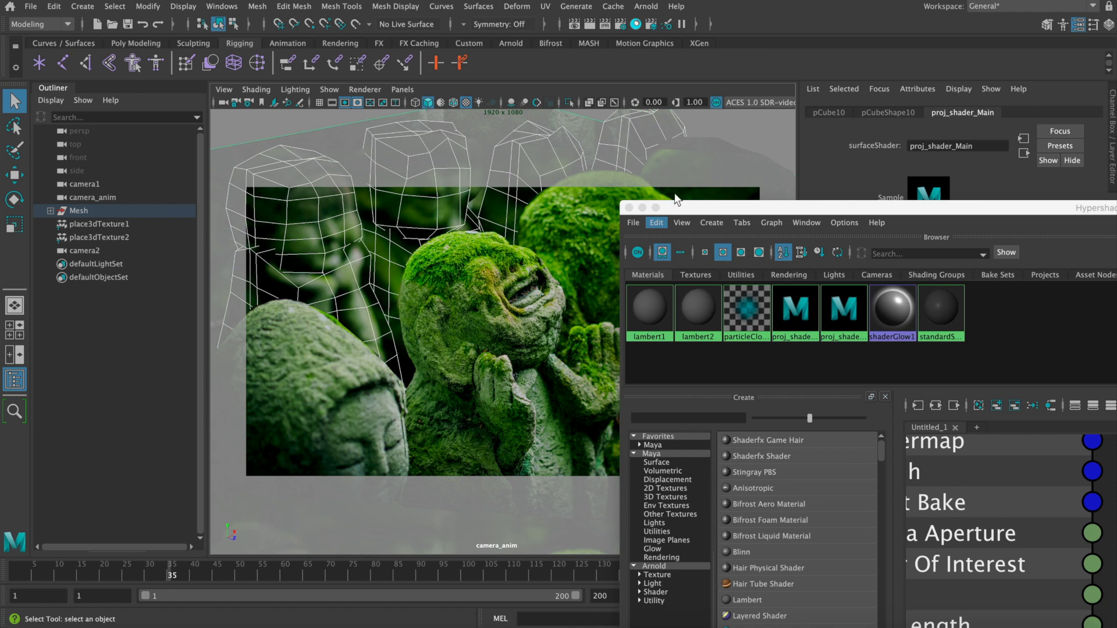
left_click_drag(831, 207, 431, 361)
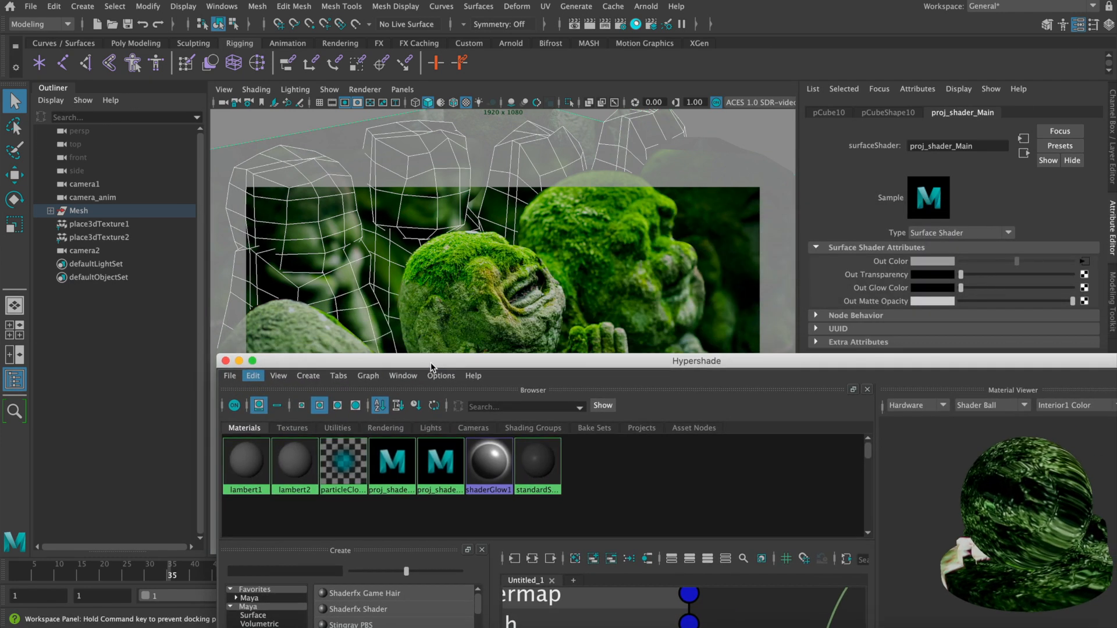
left_click(736, 315, "shift")
left_click(731, 250, "shift")
left_click_drag(724, 362, 693, 182)
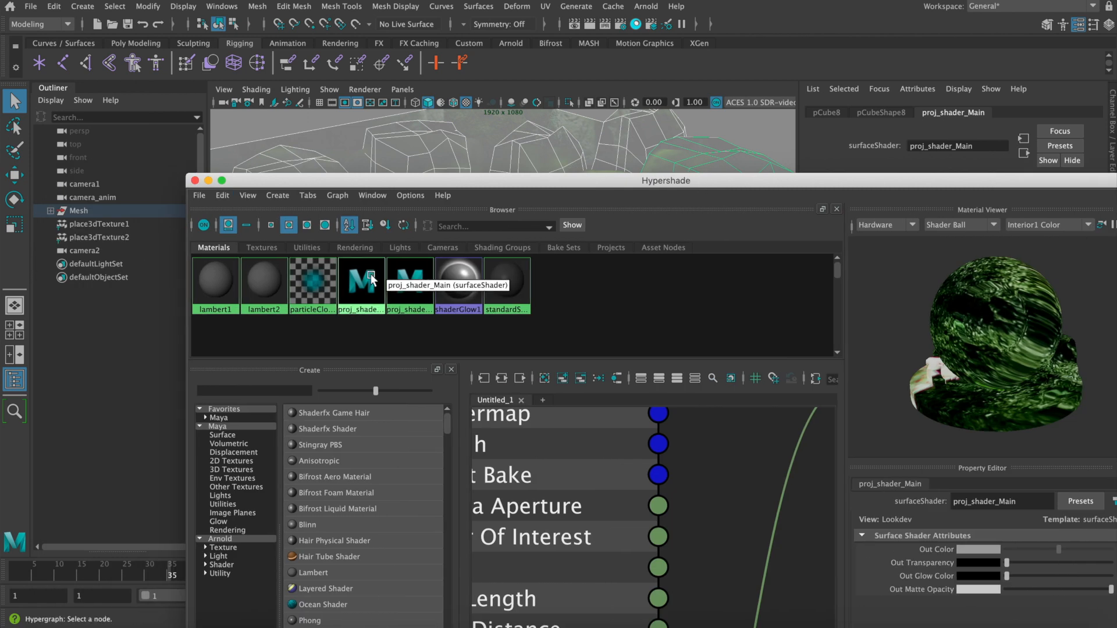
right_click_drag(388, 278, 401, 236)
left_click(208, 180)
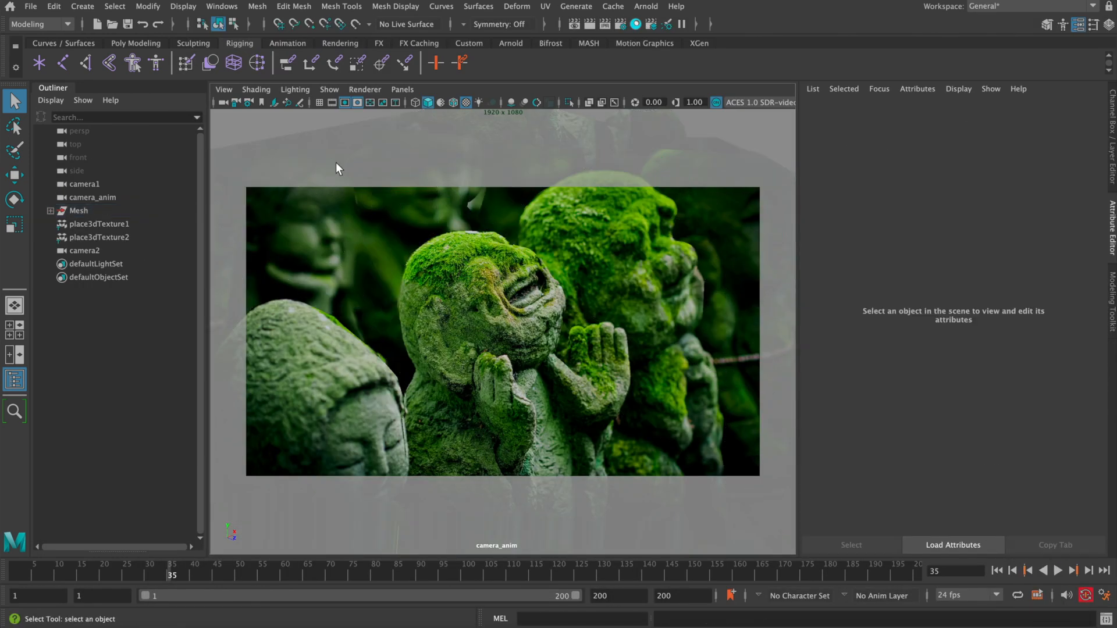
key("space")
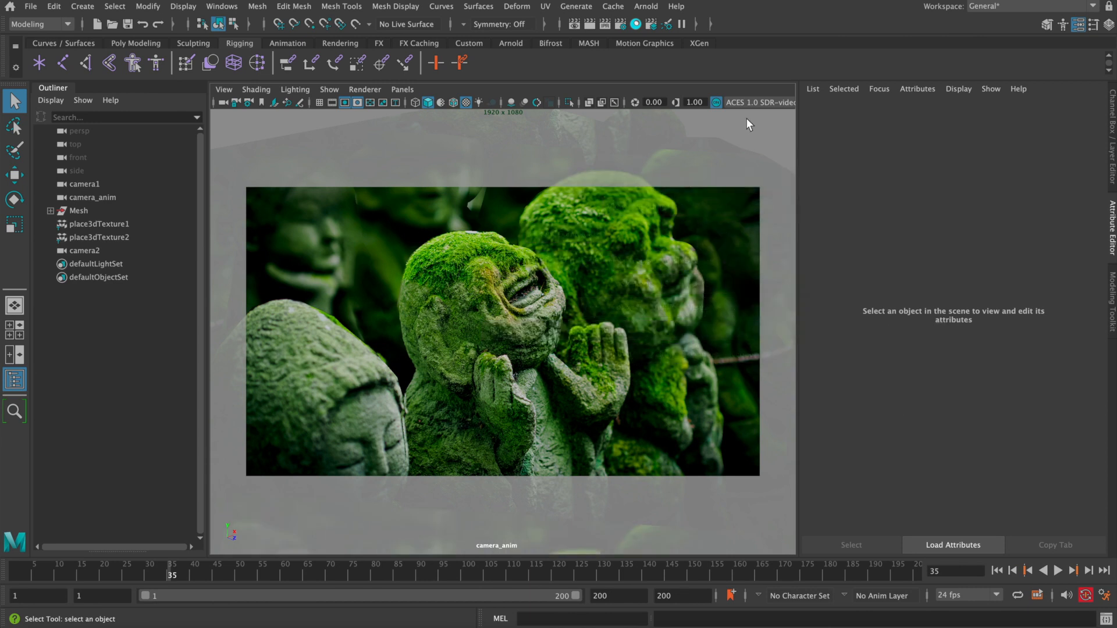
Scrub the camera_anim shot and trace the left background statue's shader through its projection to the file texture
left_click_drag(175, 571, 714, 553)
left_click(342, 361)
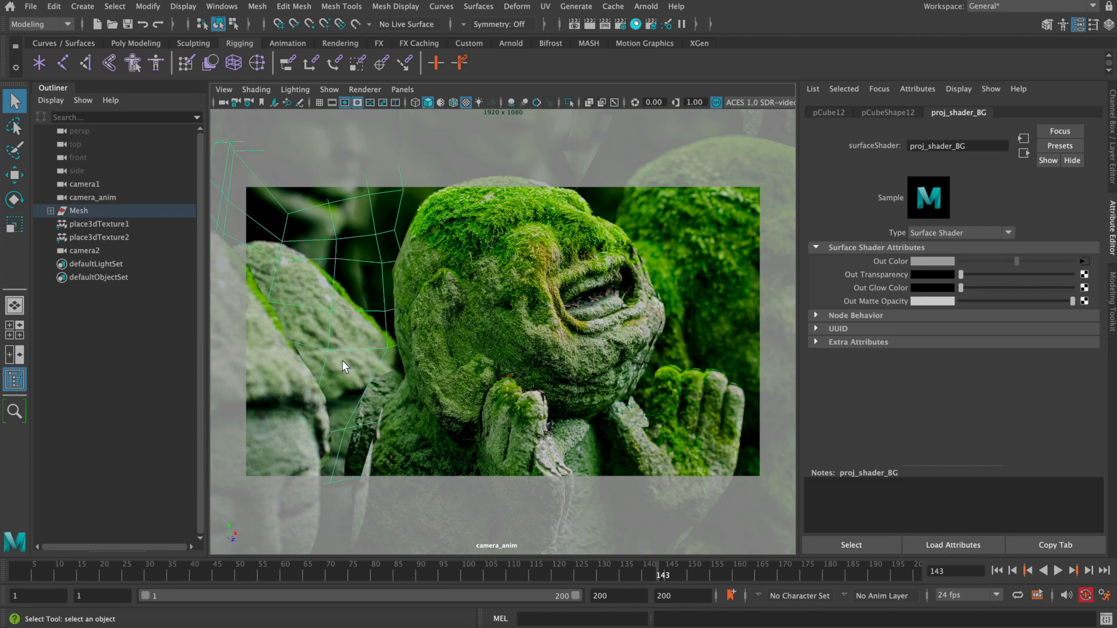
left_click(655, 571)
left_click_drag(655, 571, 726, 571)
left_click(1083, 262)
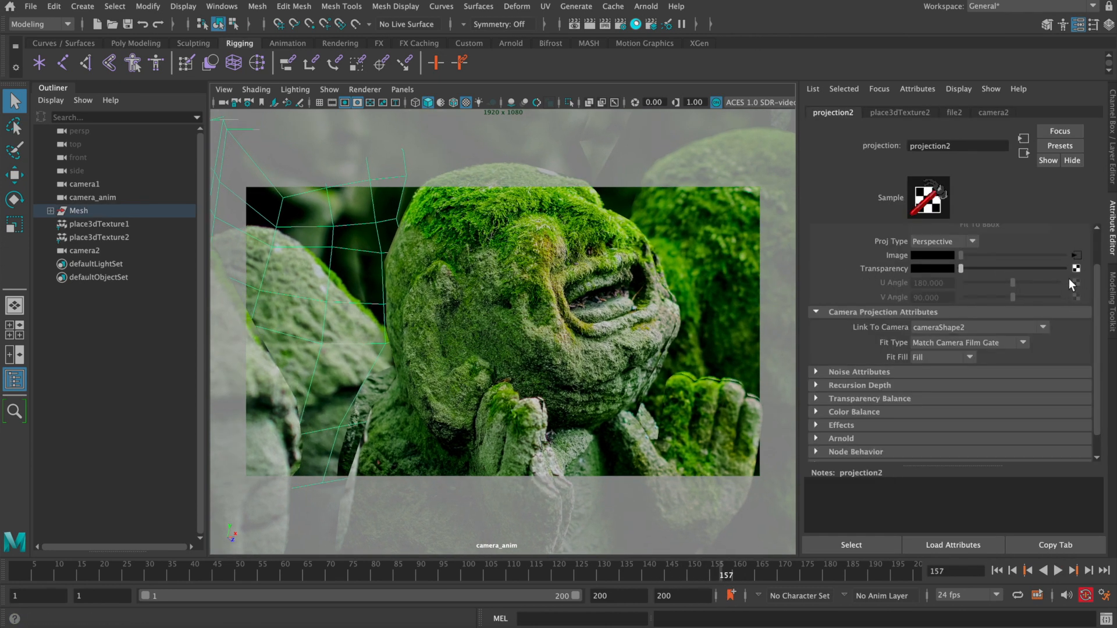
left_click(1077, 258)
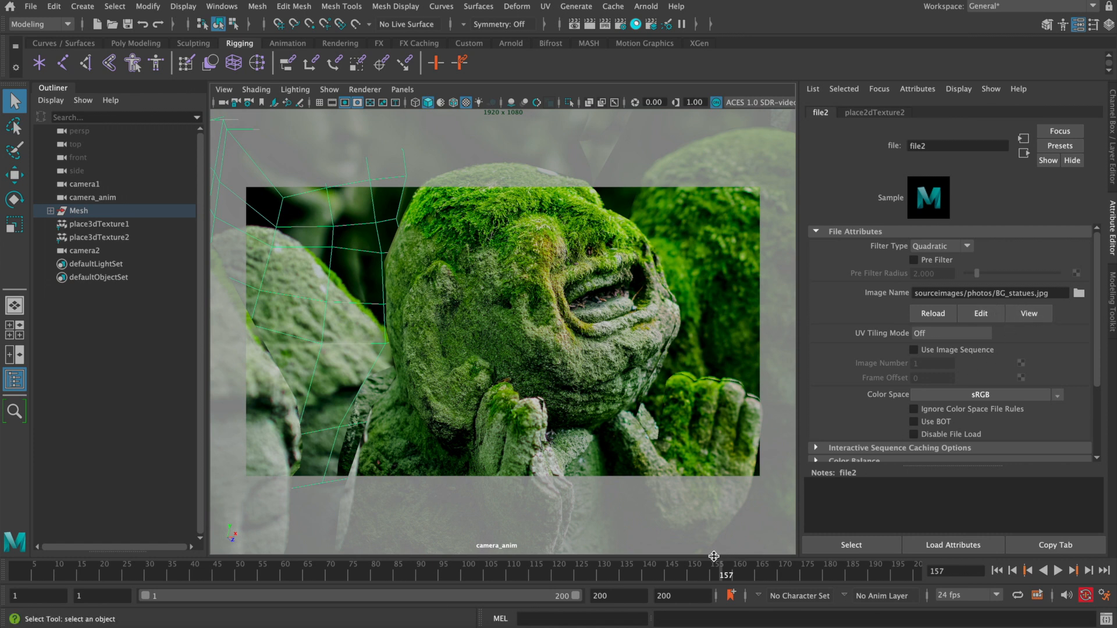
Scrub back to frame 71 while inspecting the shaders on the mid statue and on the main statue's body and head
left_click_drag(721, 567, 585, 548)
left_click(654, 351)
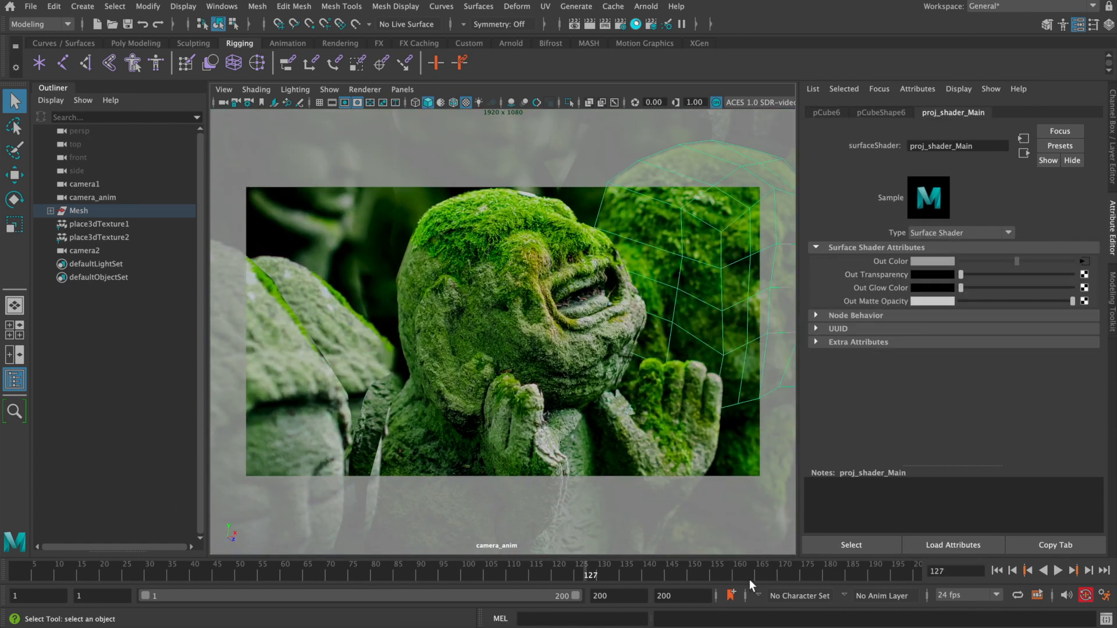
left_click_drag(749, 579, 335, 539)
left_click(470, 431)
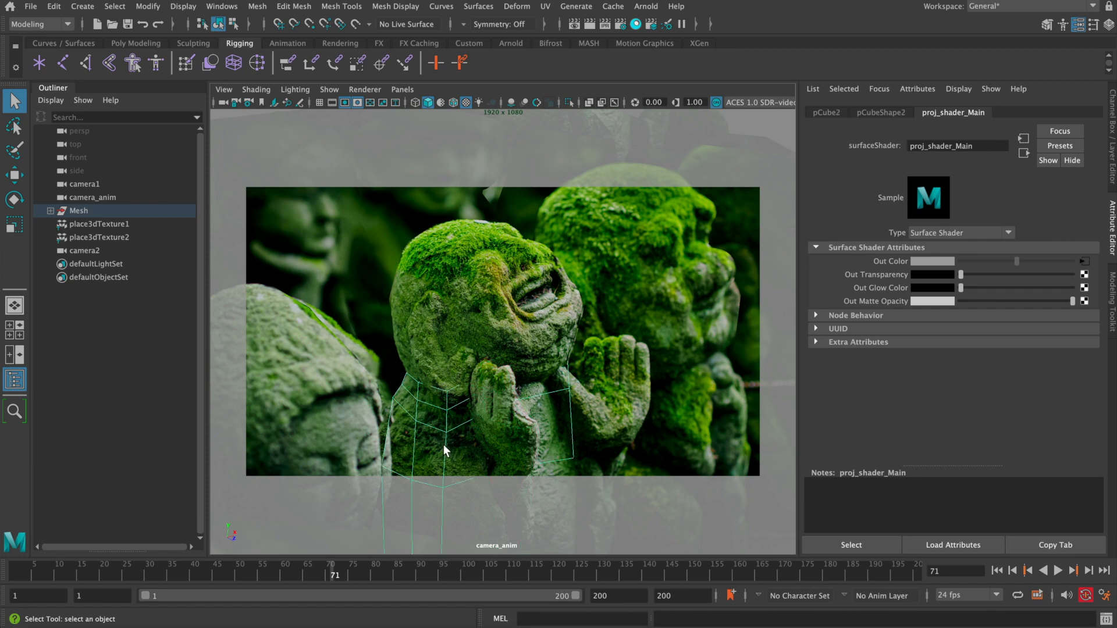
left_click(461, 340)
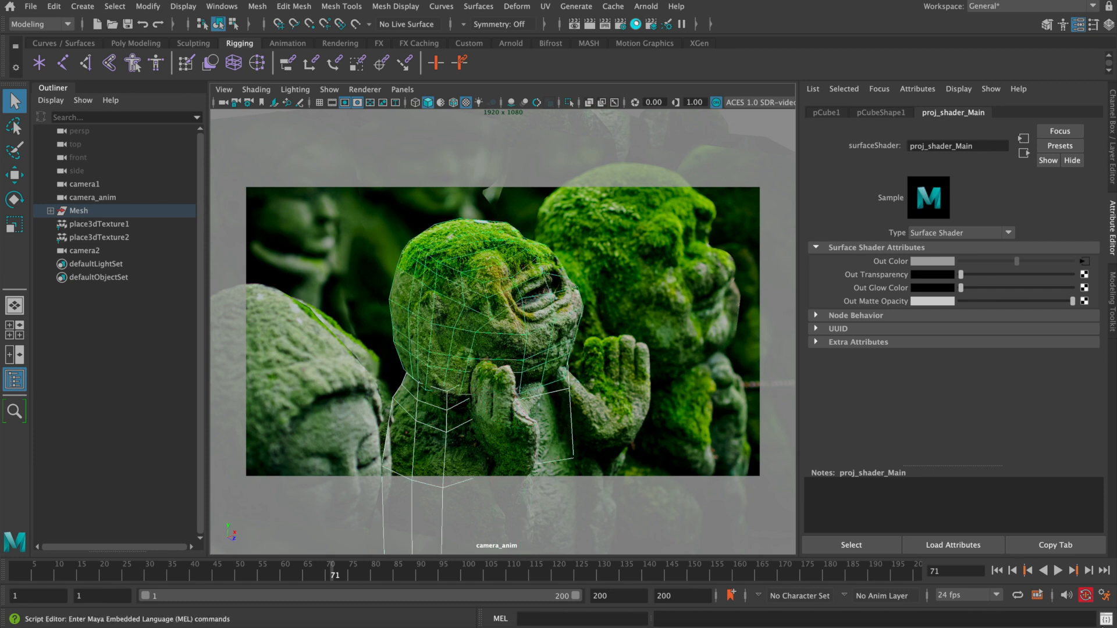
Switch to Finder and preview mid_statue.jpg and Main_statue_body.jpg in the photos folder
key("super+Tab")
left_click(532, 207)
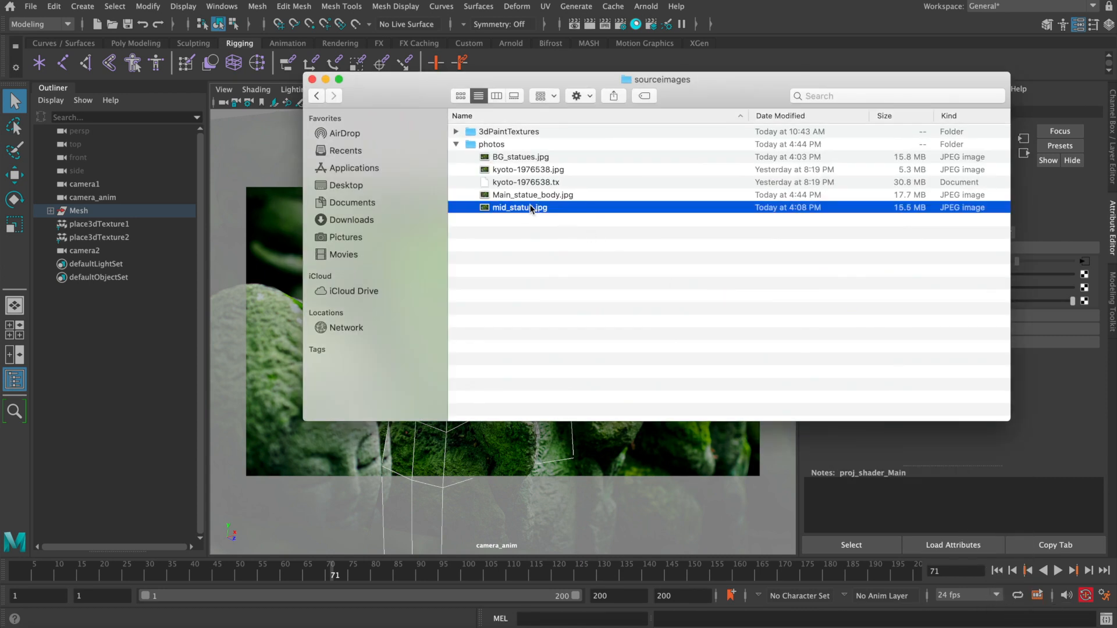
key("space")
key("space")
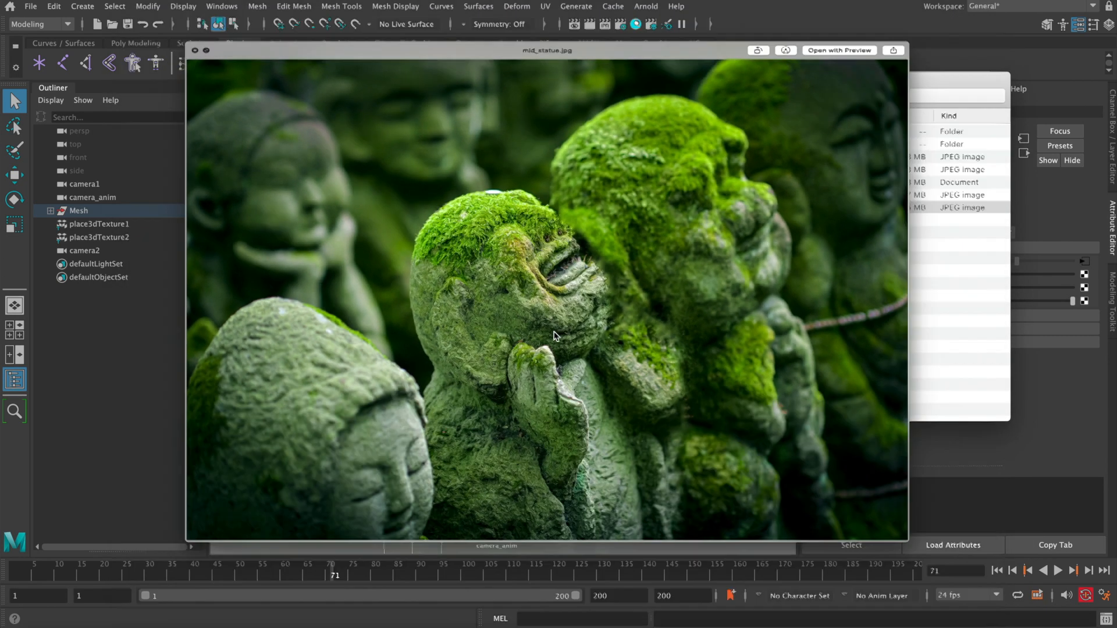
left_click(527, 195)
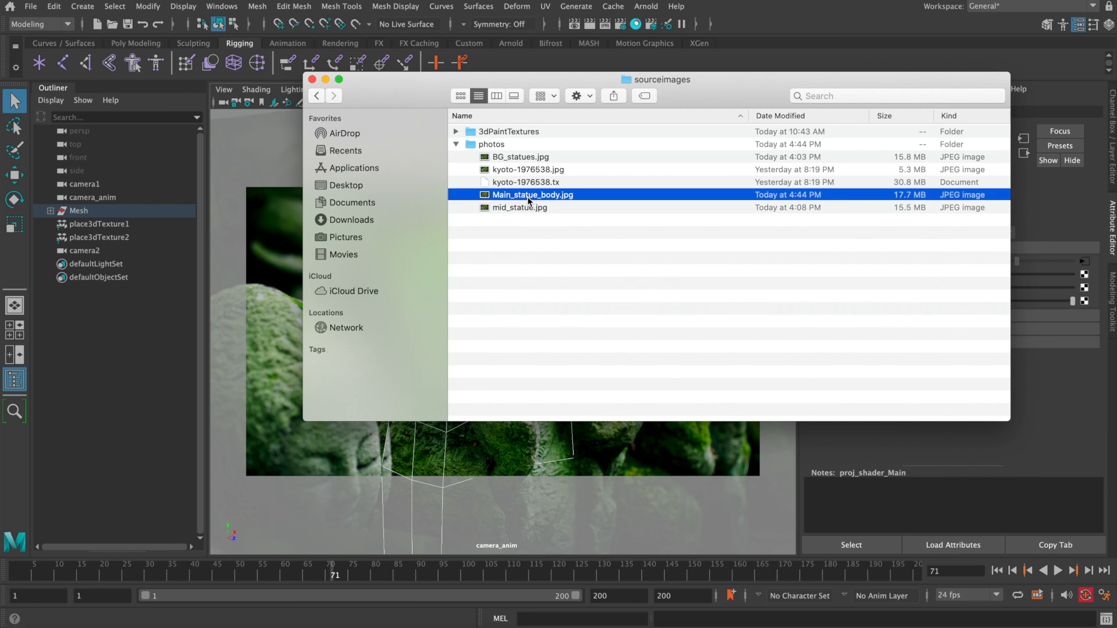
key("space")
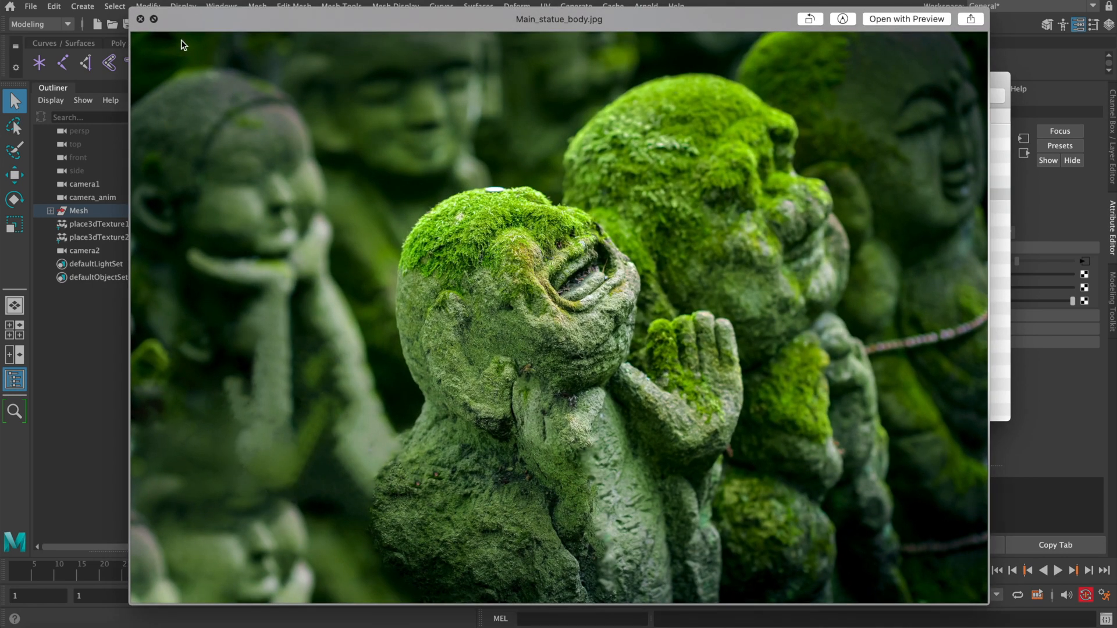
left_click(142, 20)
left_click(325, 80)
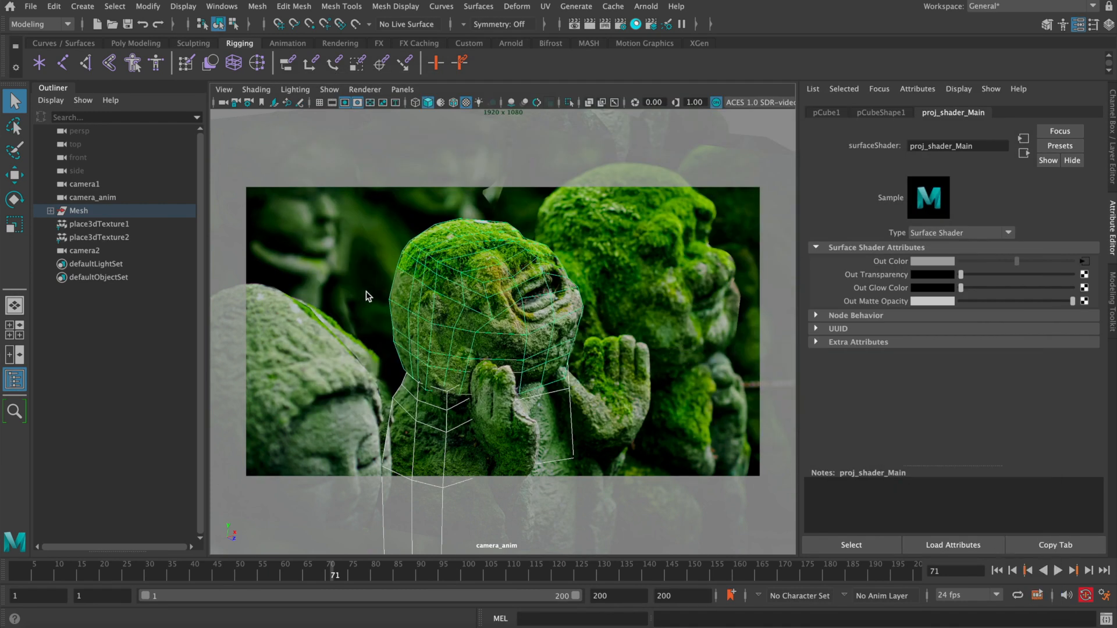
Duplicate proj_shader_Main with its shading network in the Hypershade and rename the copy proj_shader_main_statue
left_click(1018, 624)
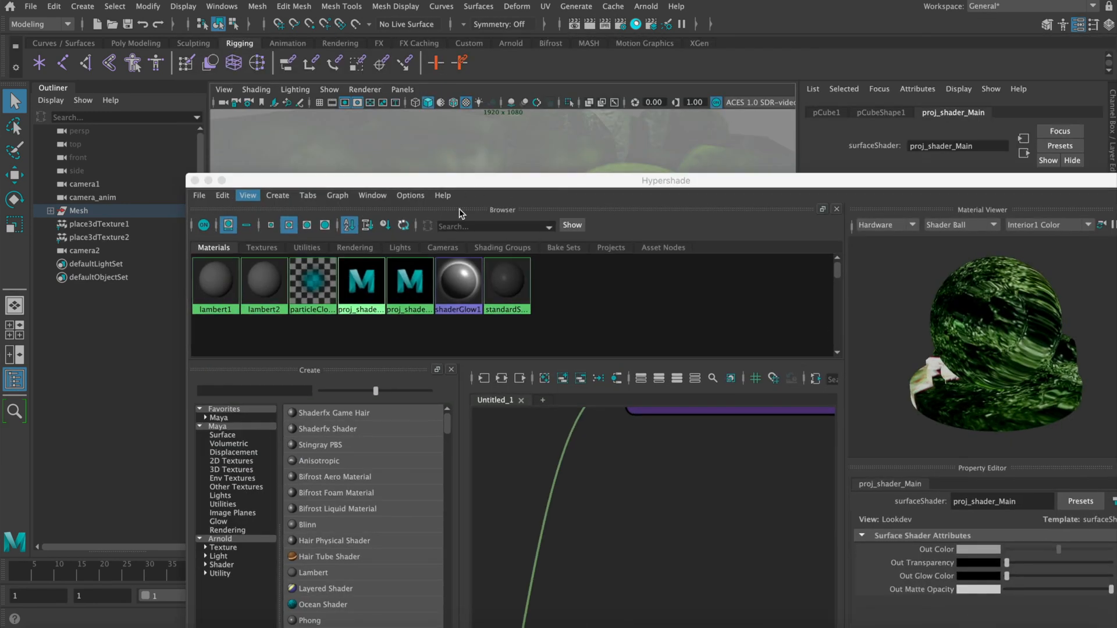
left_click(362, 281)
left_click(411, 278)
left_click_drag(436, 179, 323, 26)
left_click(109, 43)
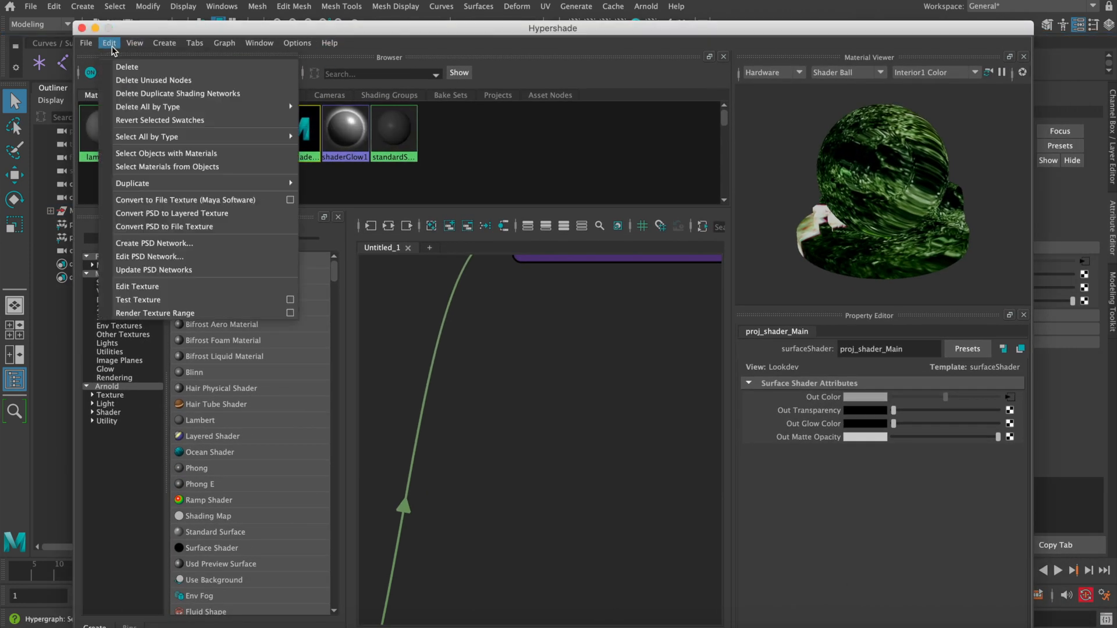
mouse_move(141, 188)
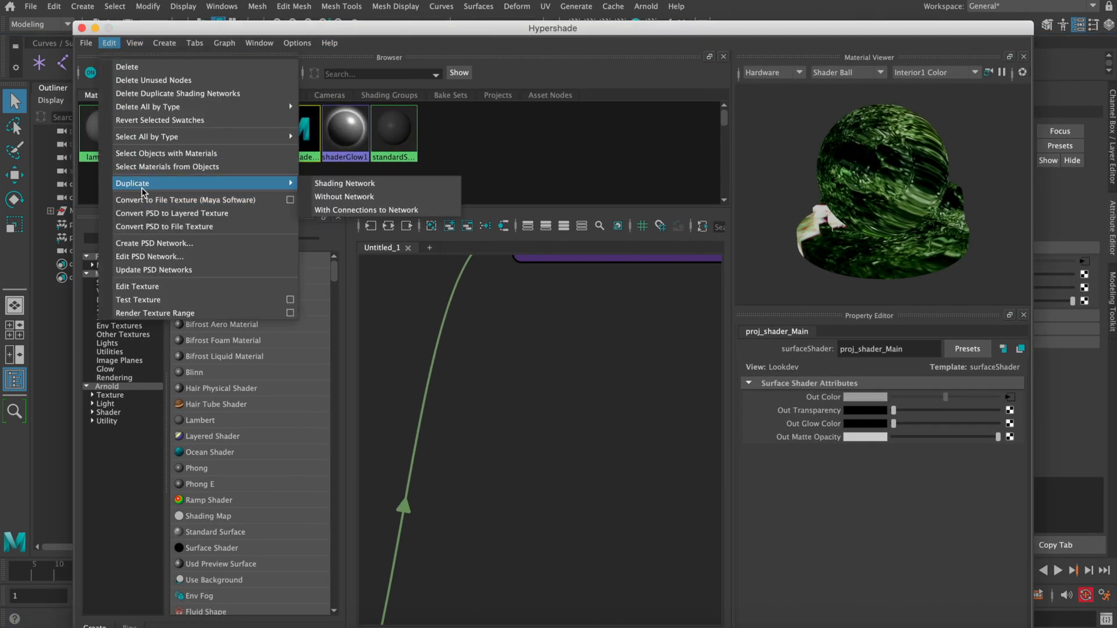
left_click(335, 185)
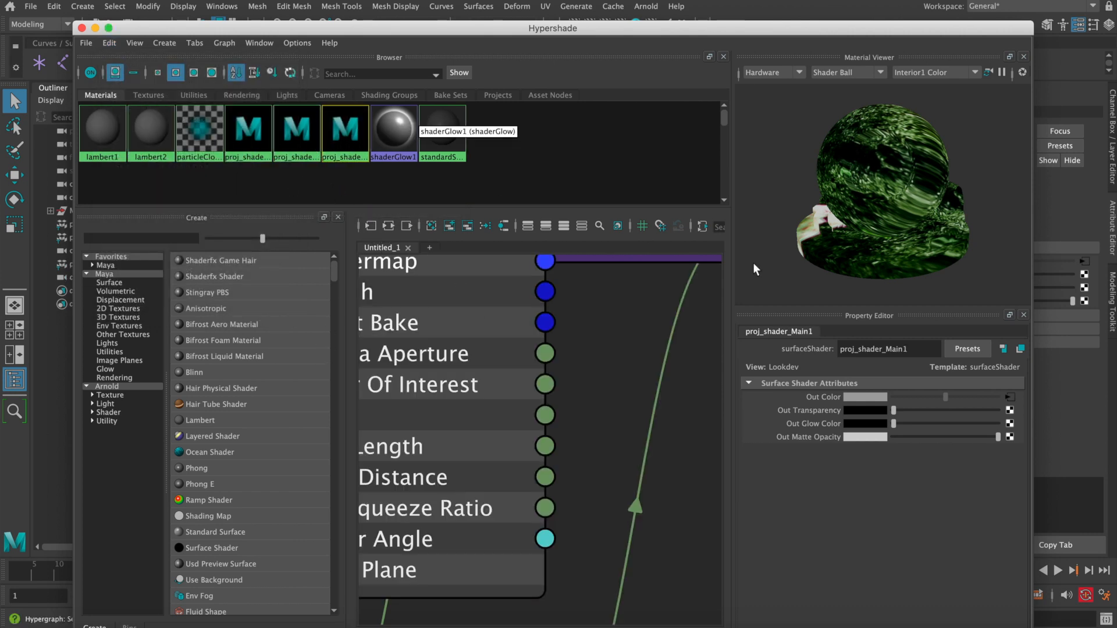
left_click_drag(885, 350, 936, 350)
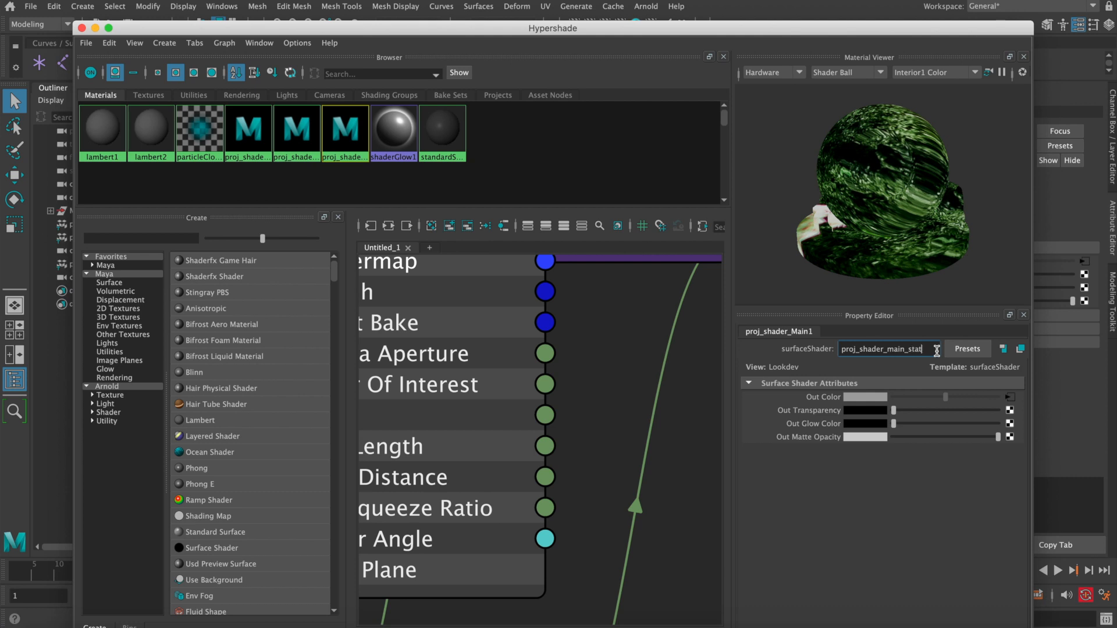
key("Return")
Replace the image in the file texture of proj_shader_main_statue's projection with Main_statue_body.jpg
left_click(1010, 397)
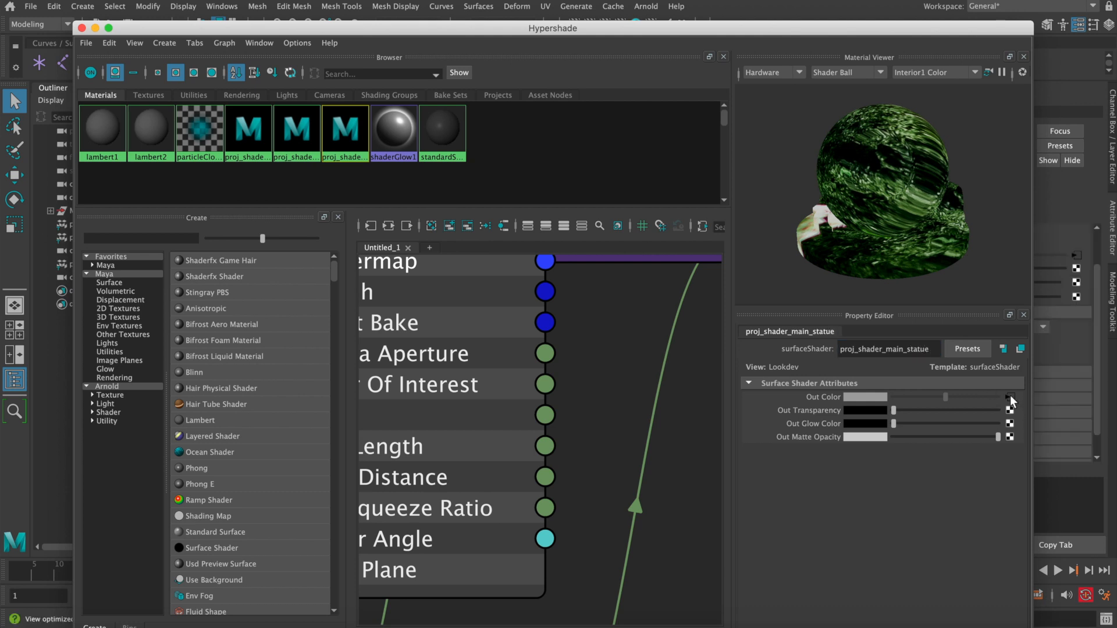
left_click(1002, 485)
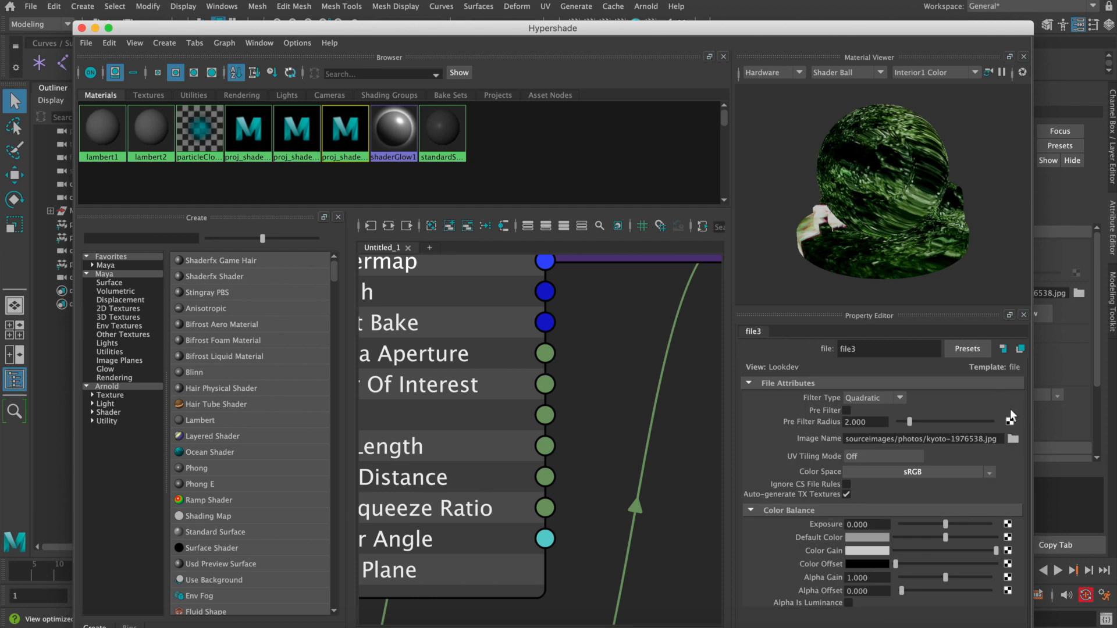
left_click(1013, 439)
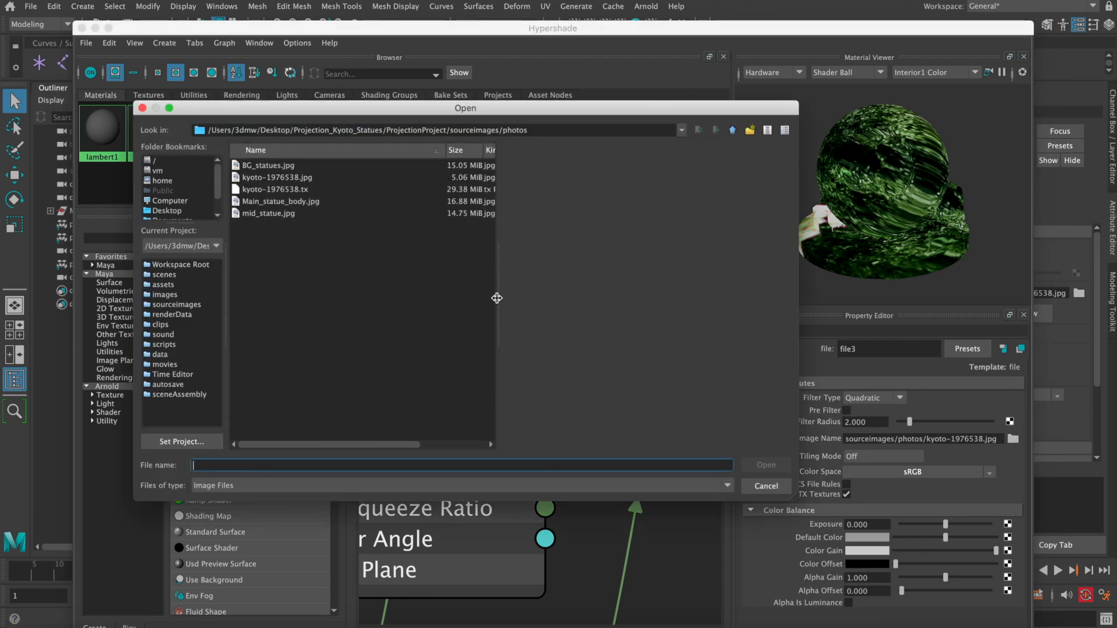
left_click(282, 201)
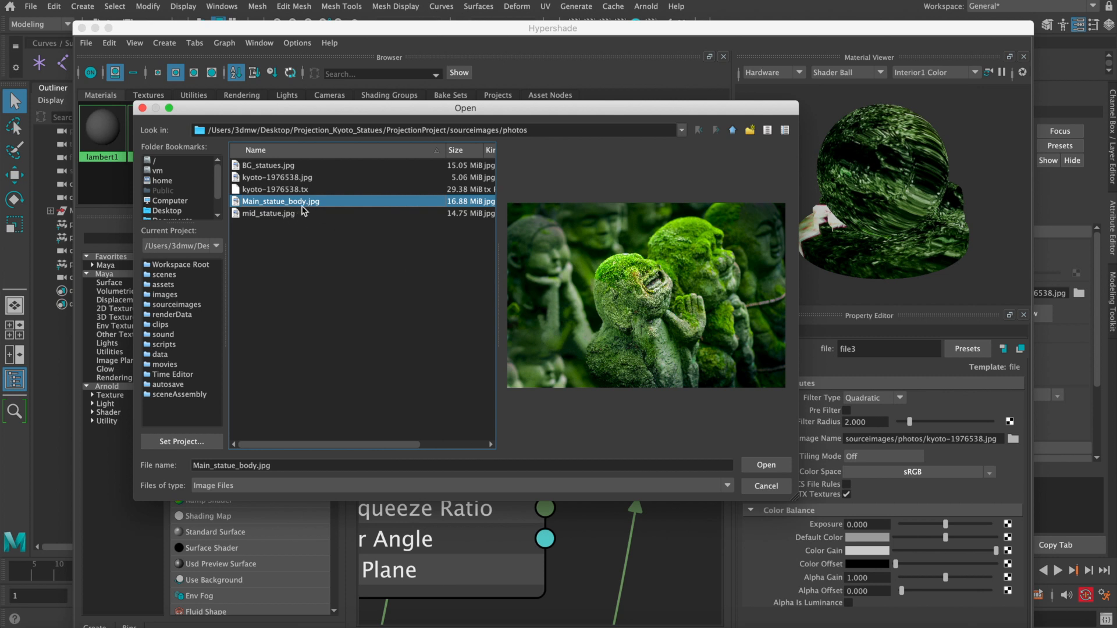
left_click(766, 464)
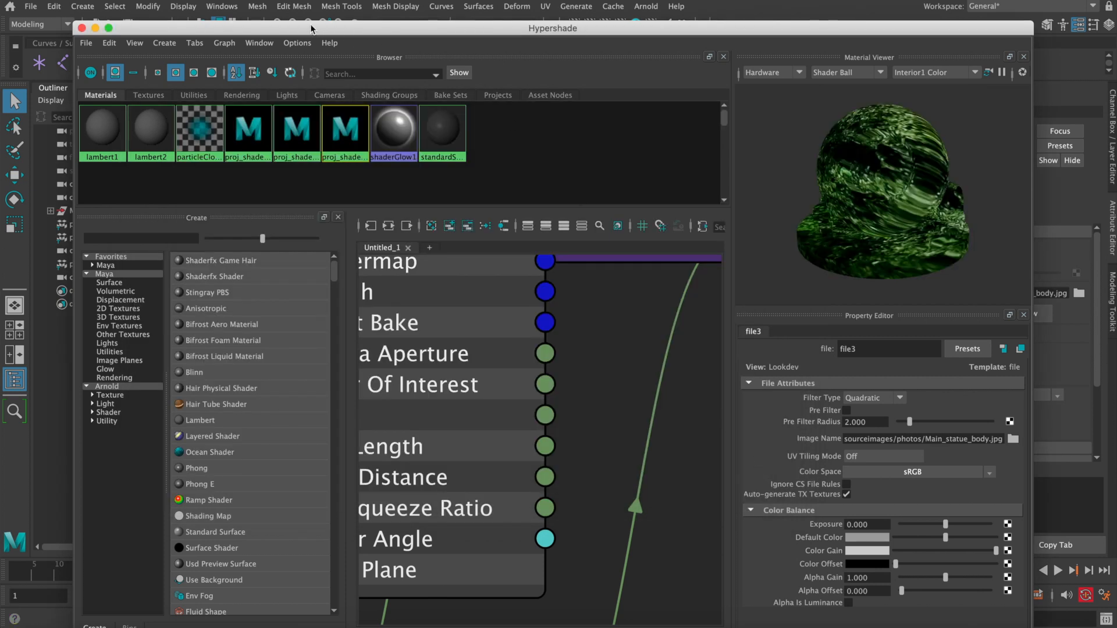
Select the main statue's body and head meshes, assign them proj_shader_main_statue, and put the Hypershade away
left_click_drag(299, 31, 789, 262)
left_click(443, 433)
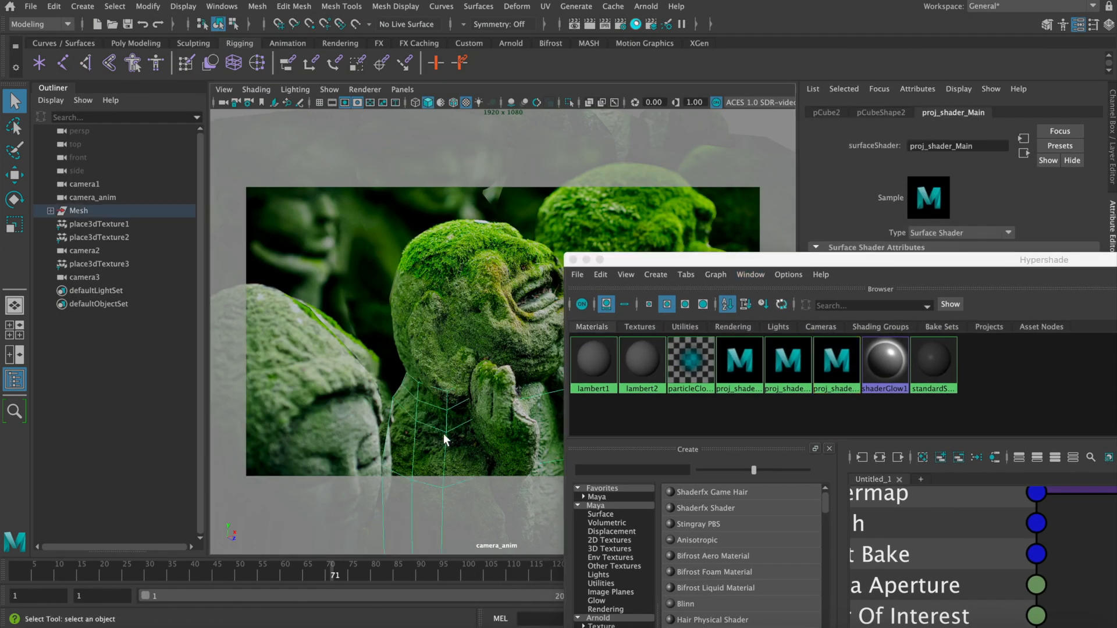
left_click(492, 309)
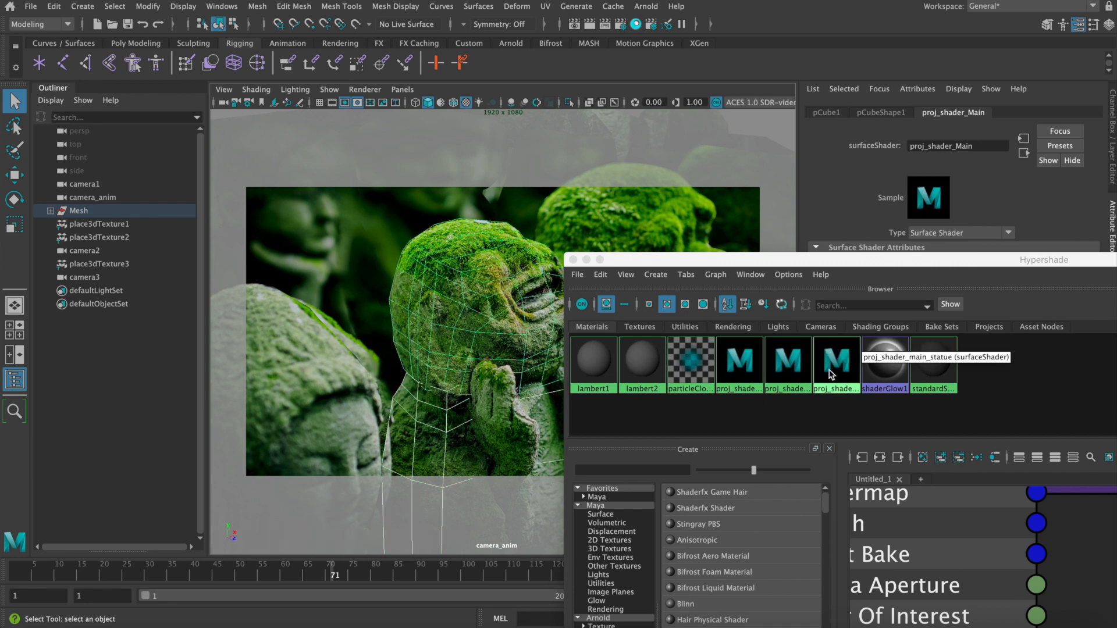
right_click_drag(828, 361, 824, 325)
left_click(586, 259)
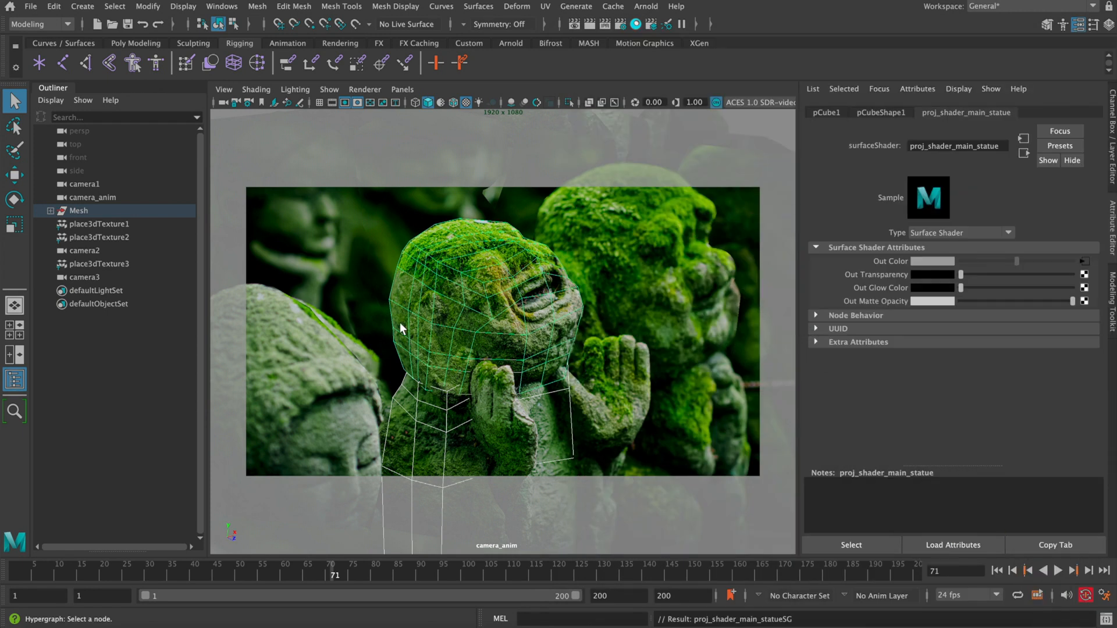
Assign proj_shader_main_statue to the left background statue mesh behind the main statue and dismiss the Hypershade
left_click(399, 322)
mouse_move(349, 565)
left_mouse_down()
mouse_move(765, 564)
mouse_move(570, 564)
mouse_move(591, 562)
left_mouse_up()
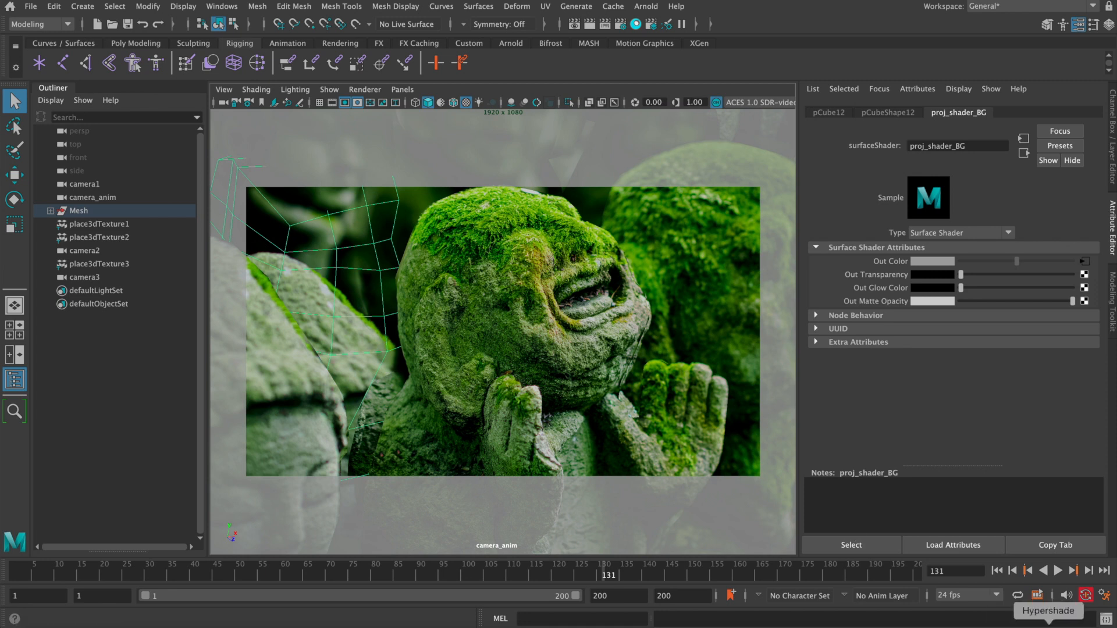
left_click(1022, 616)
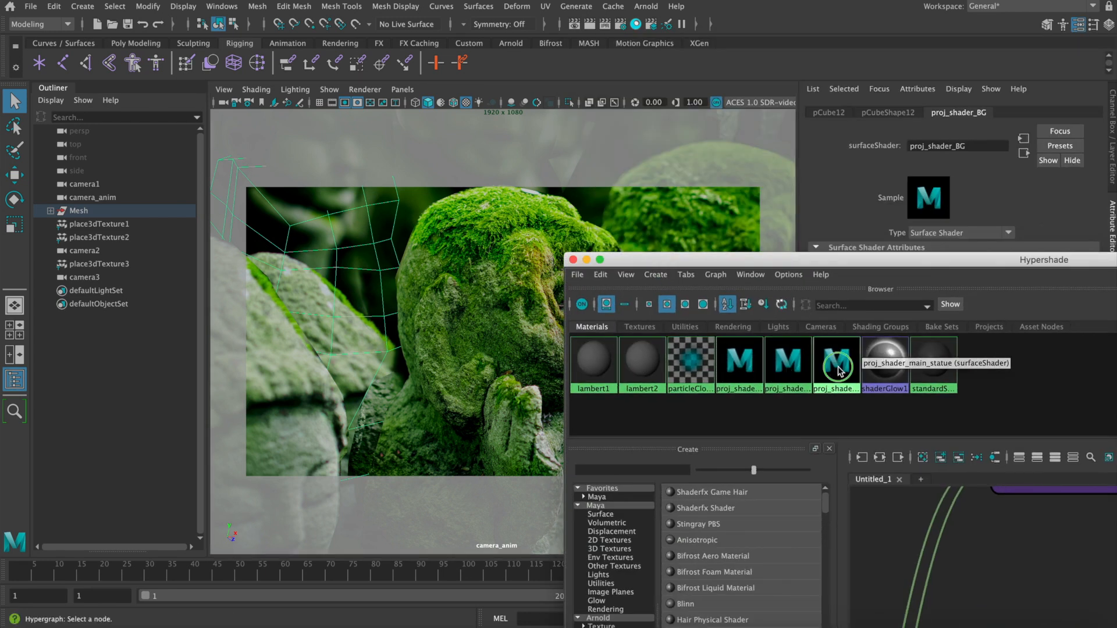
right_click_drag(839, 369, 841, 326)
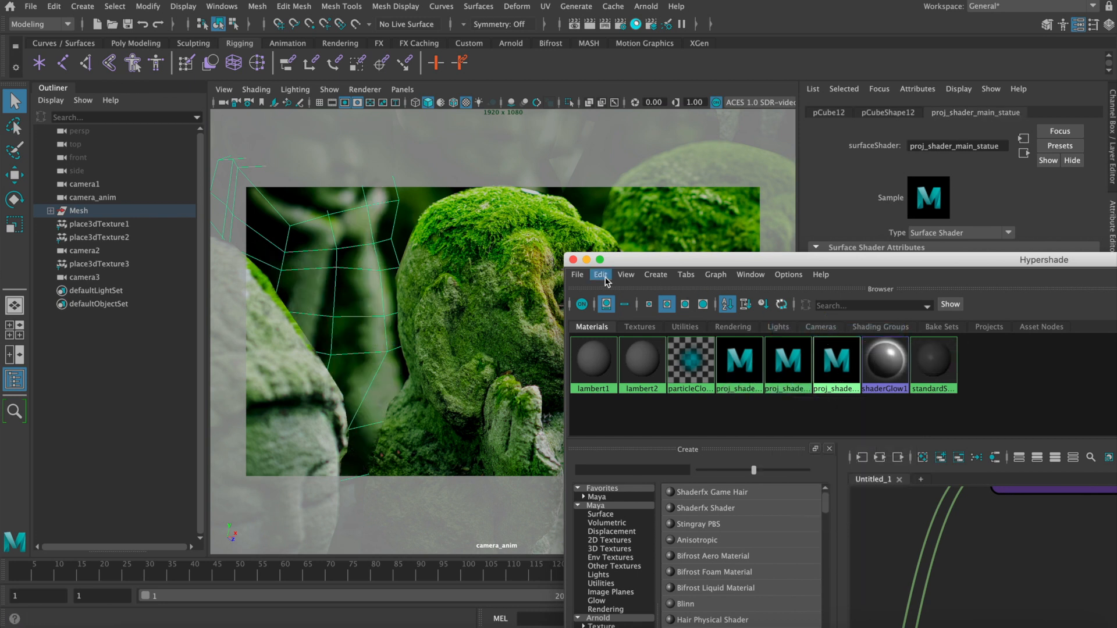
left_click(574, 260)
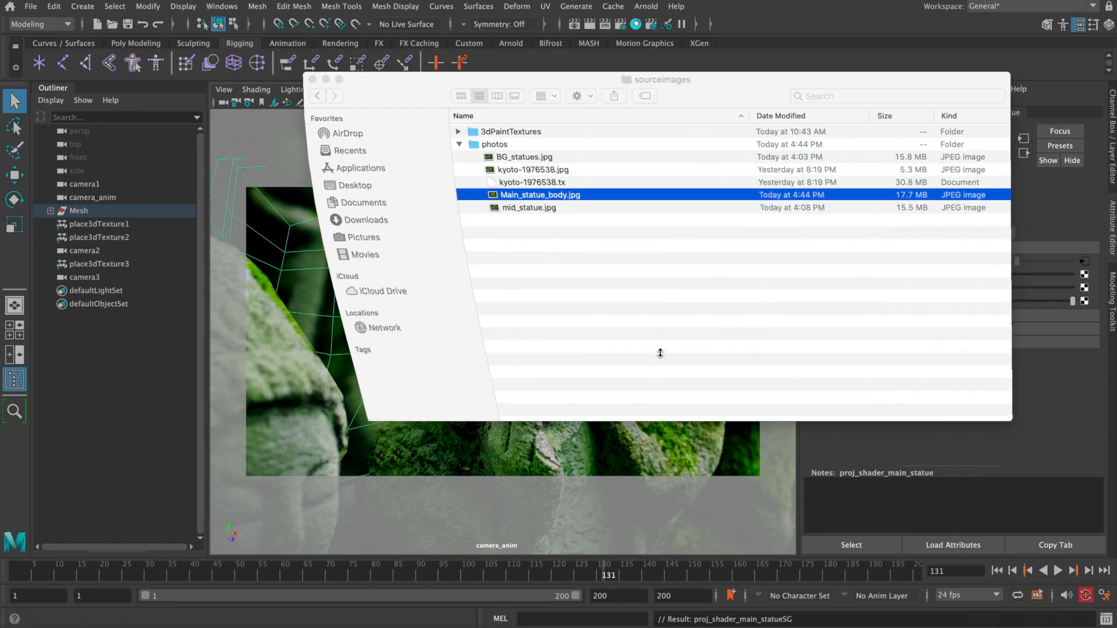
Open Main_statue_body.jpg in Preview from Finder to examine the area around the main statue's body
double_click(514, 195)
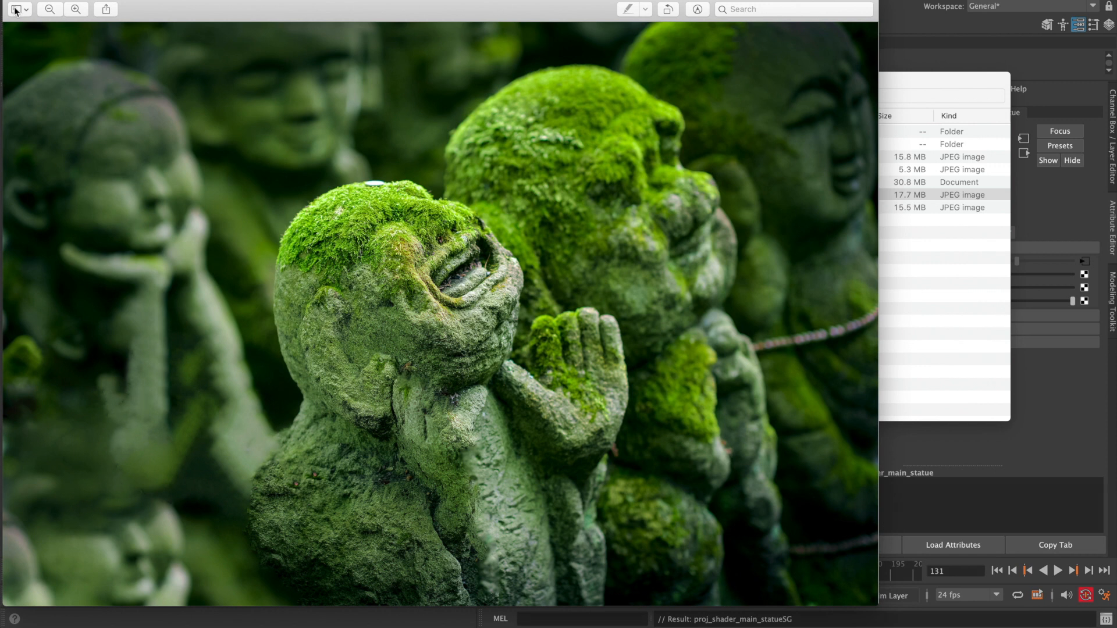
left_click_drag(442, 8, 488, 54)
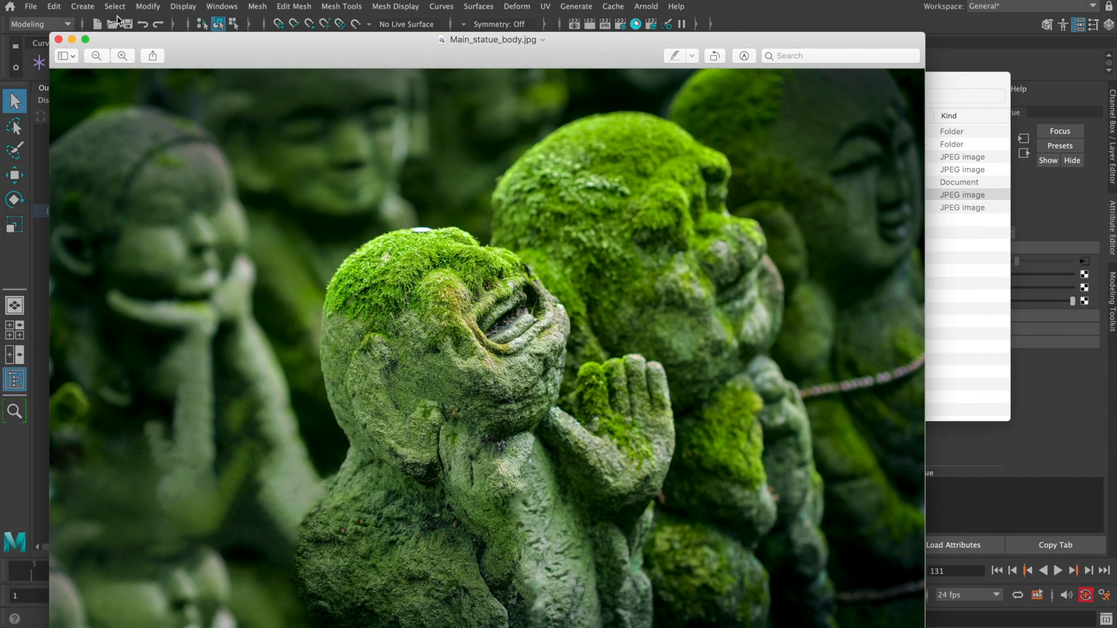
left_click(58, 39)
left_click(325, 79)
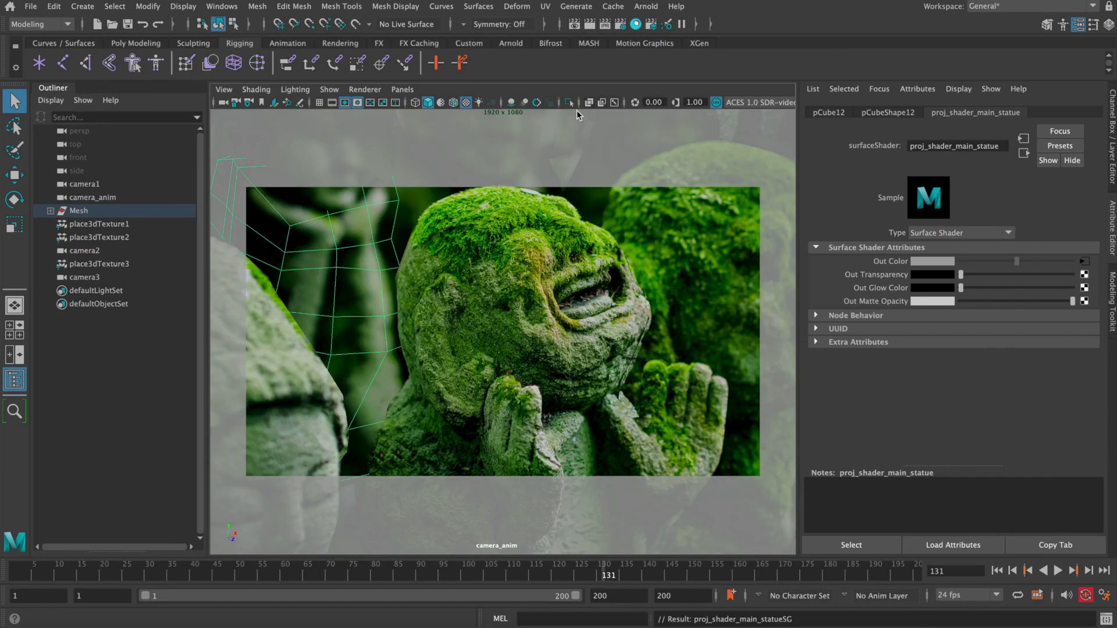
Scrub through the camera_anim shot up to frame 155 to check the projection behind the main statue
key("space")
key("space")
left_click_drag(142, 565, 717, 564)
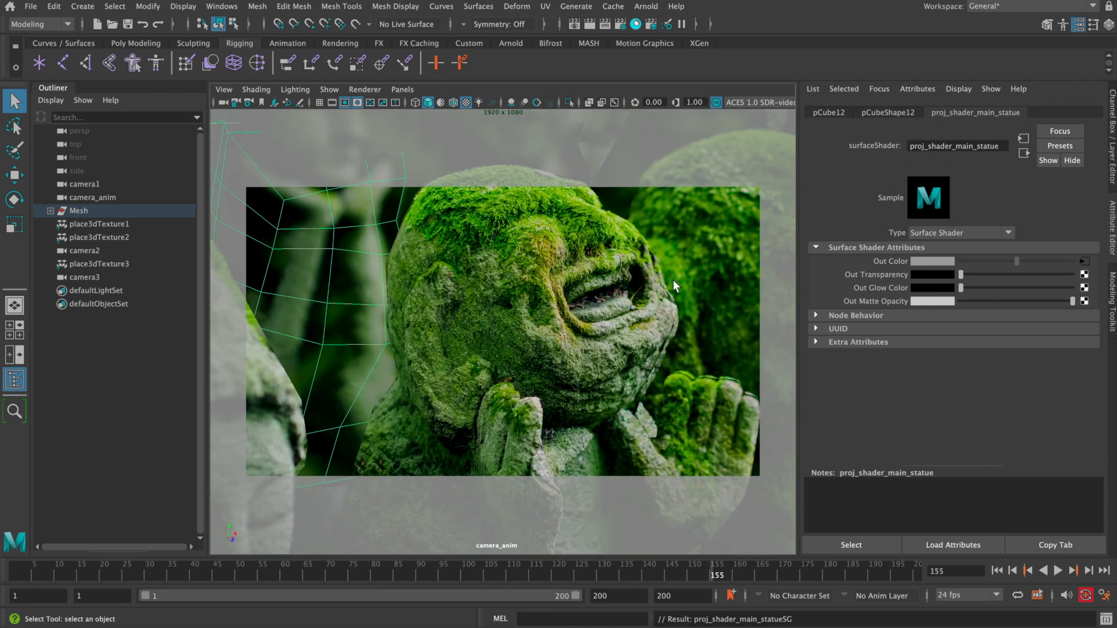
Select the head and body meshes of the large mid statue behind the main one and bring up the Hypershade
left_click(705, 296)
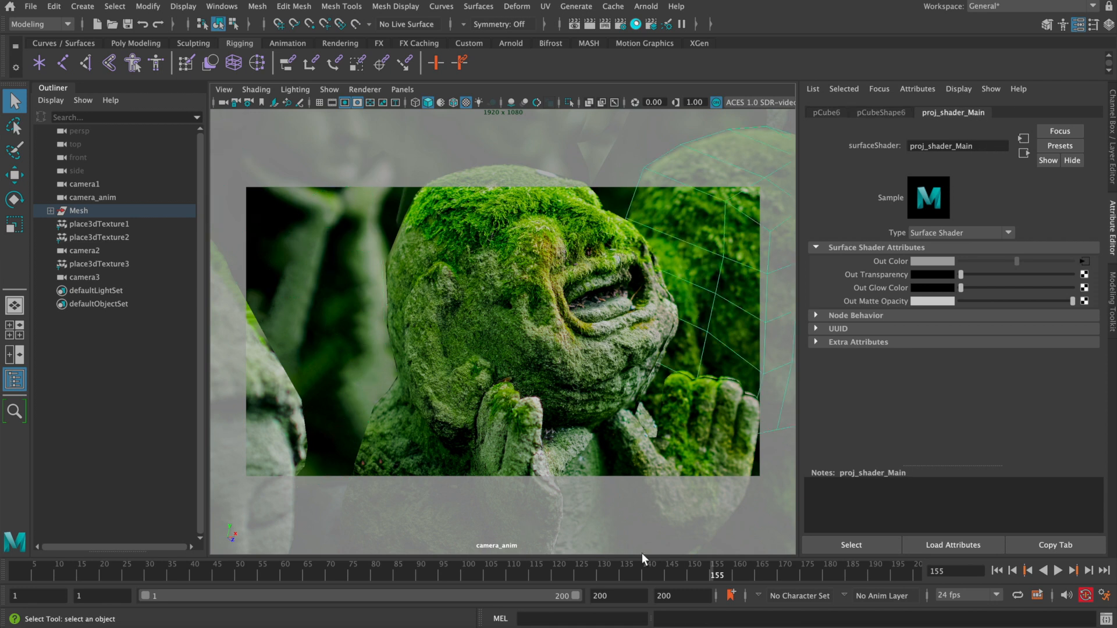
left_click_drag(643, 564, 344, 567)
left_click(689, 414)
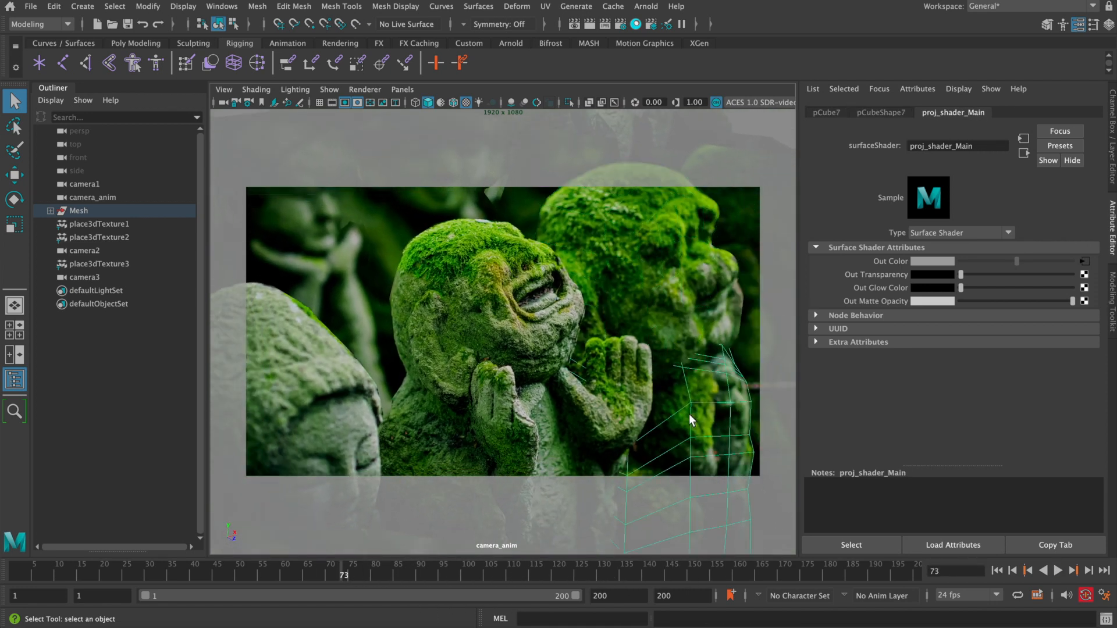
left_click(664, 331)
left_click(672, 402)
left_click(1013, 623)
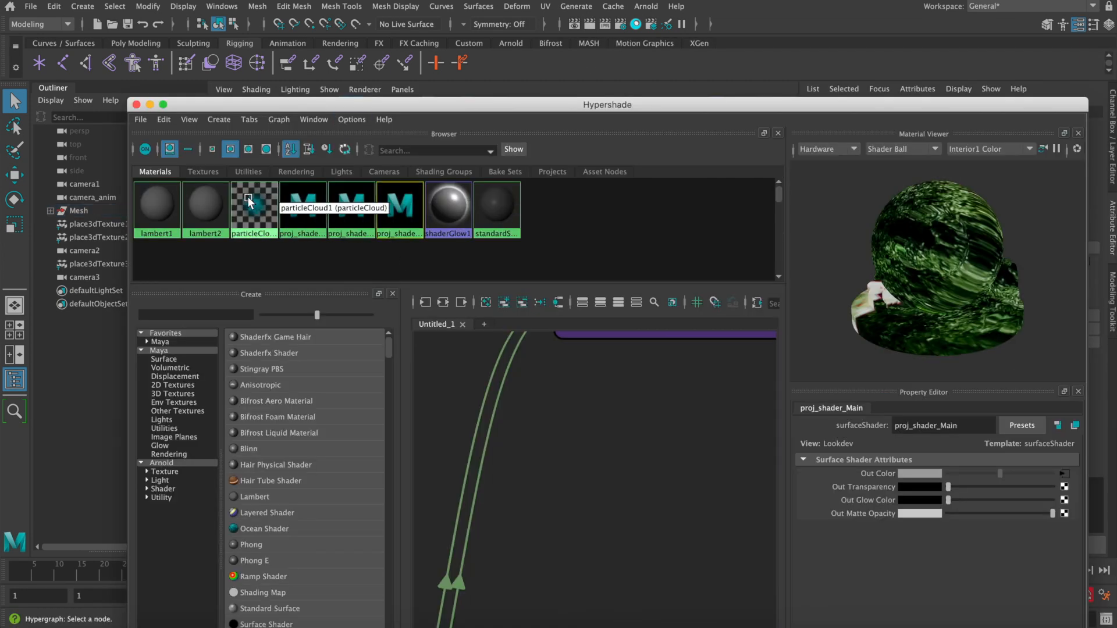
Duplicate proj_shader_main_statue together with its shading network in the Hypershade
left_click(485, 303)
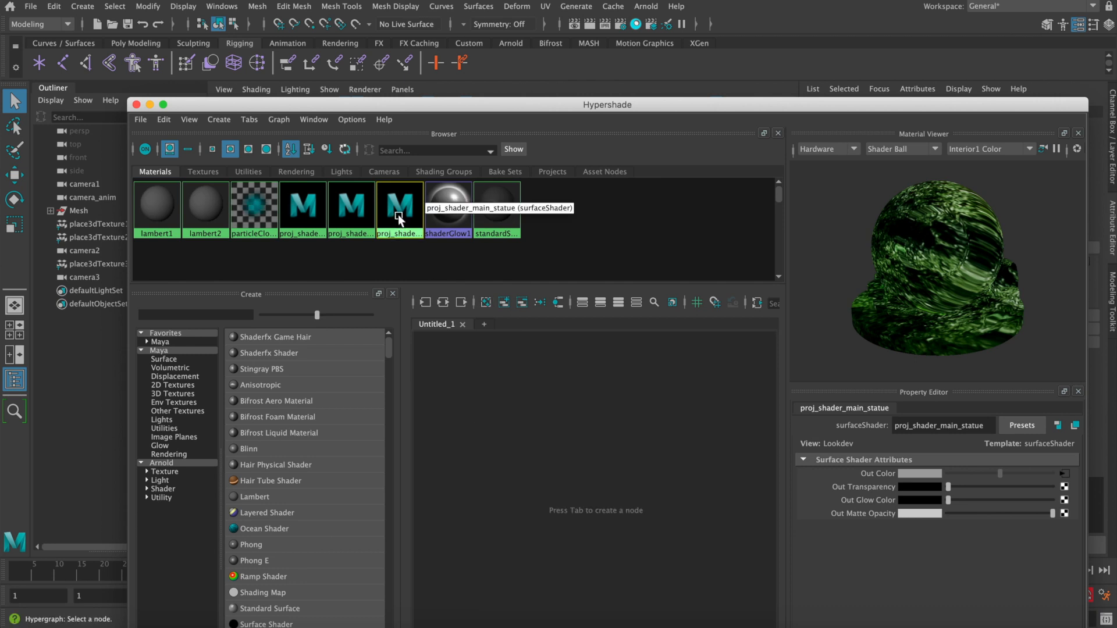
left_click(164, 120)
mouse_move(215, 259)
left_click(395, 260)
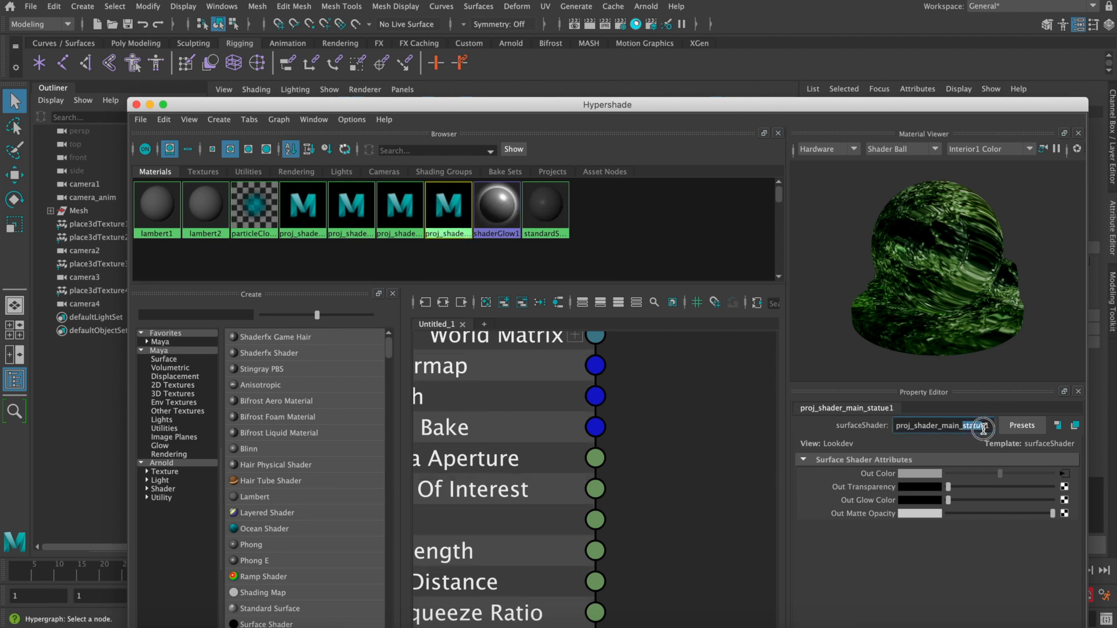
Switch to Finder and preview BG_statues.jpg and mid_statue.jpg to identify the layer image for the mid statue
key("super+Tab")
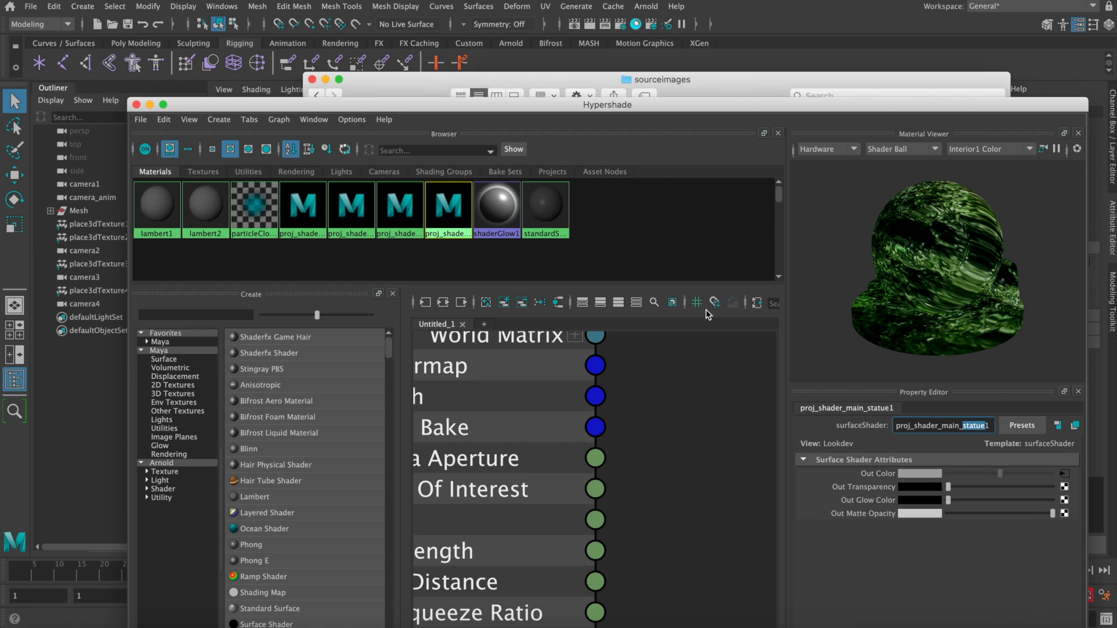
left_click(513, 159)
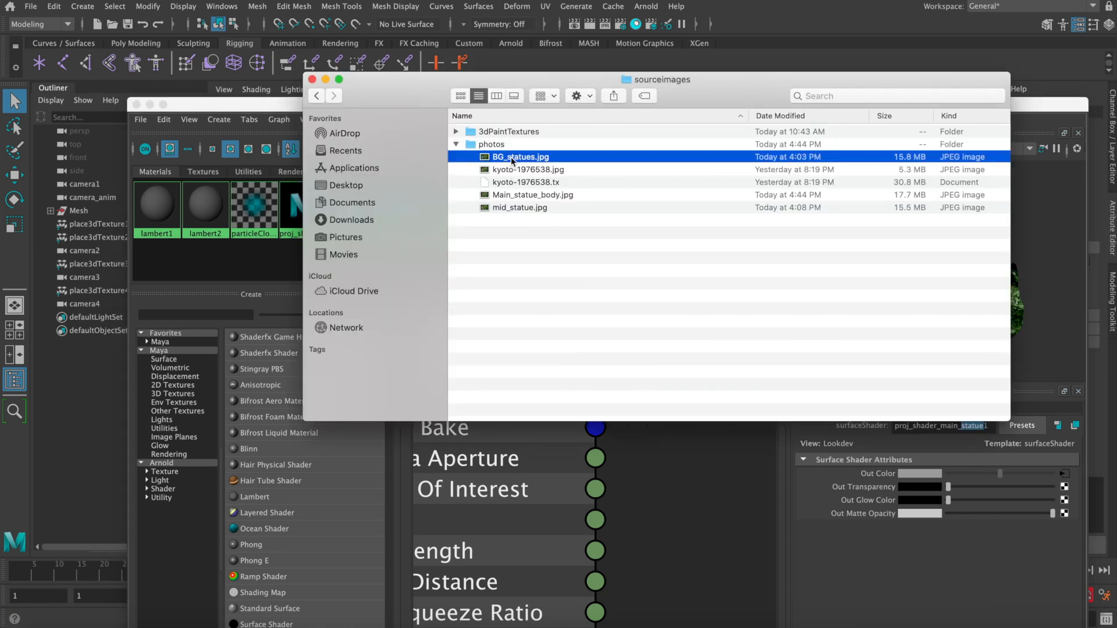
key("space")
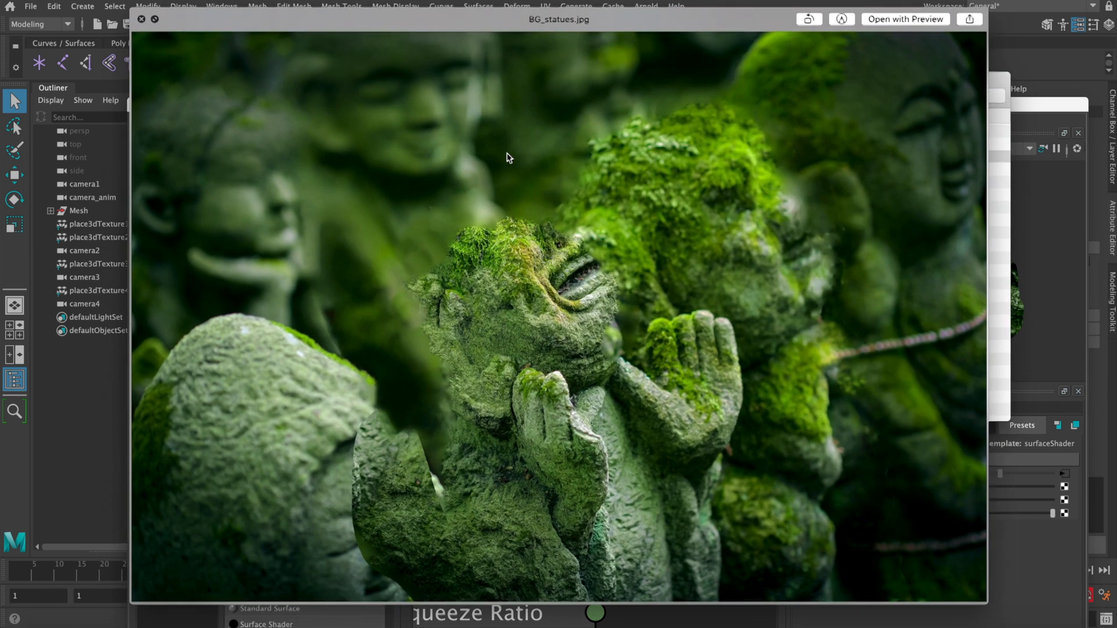
key("space")
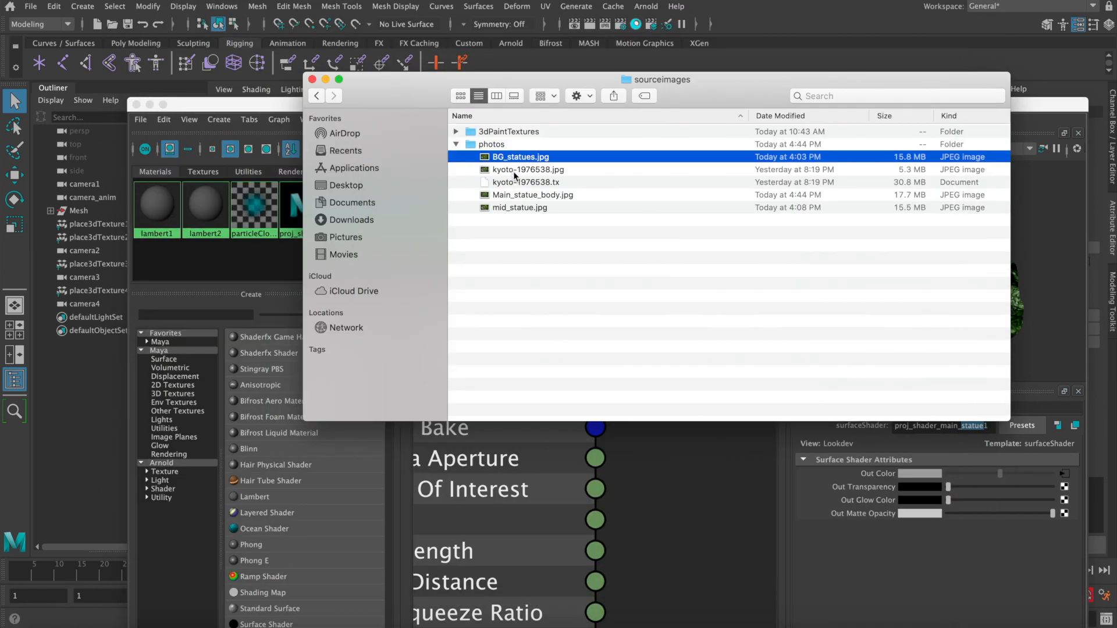
left_click(517, 208)
key("space")
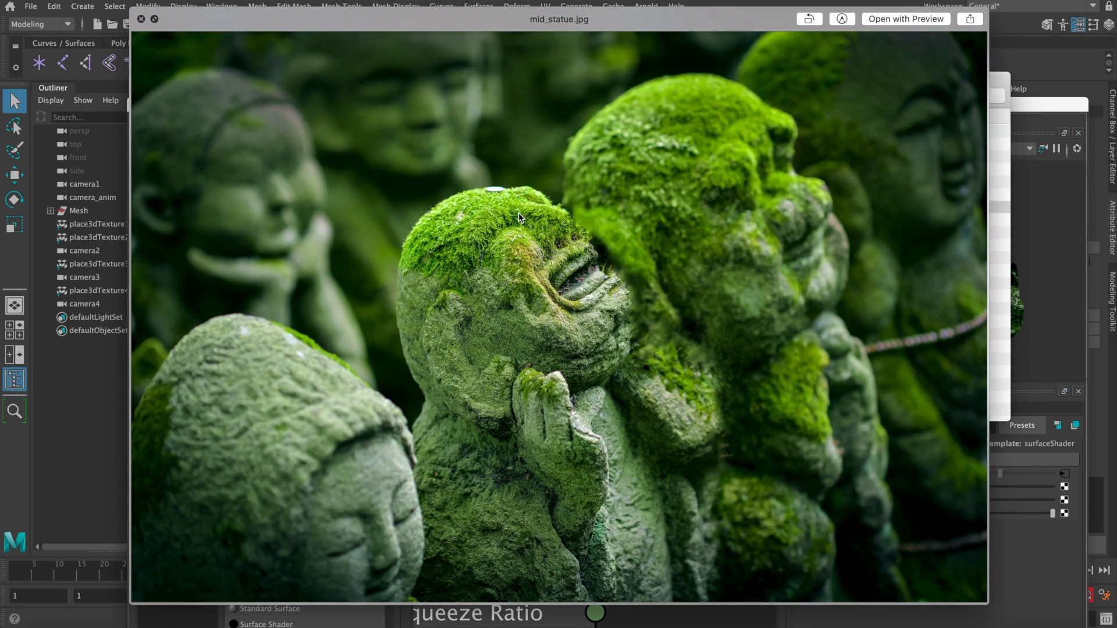
key("space")
left_click(326, 79)
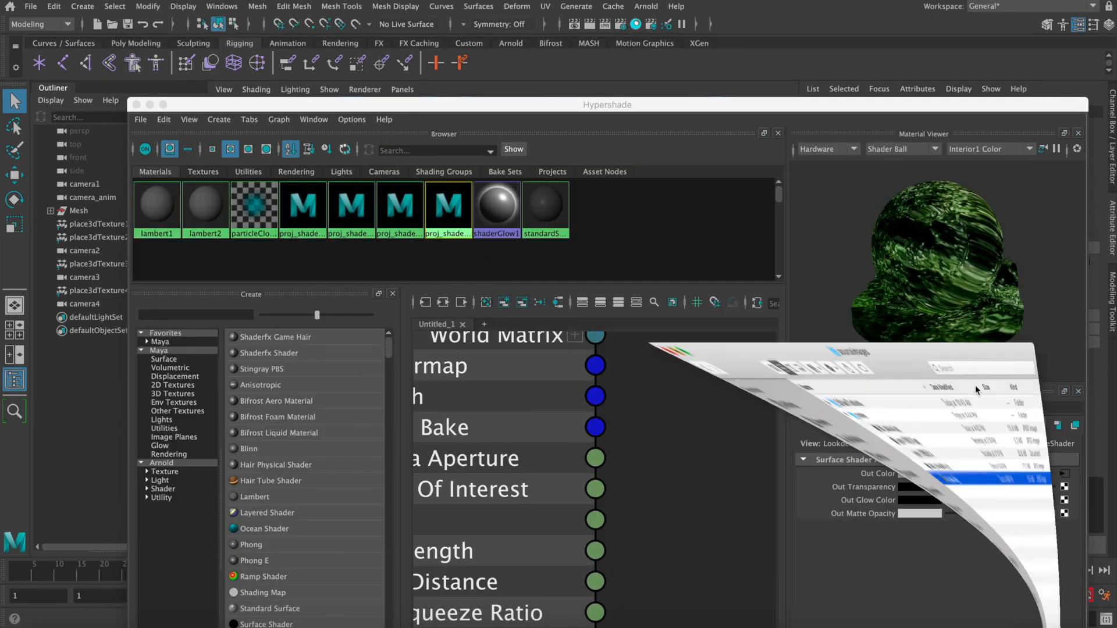
Rename the duplicated surface shader as proj_shader_mid_statue
left_click(954, 425)
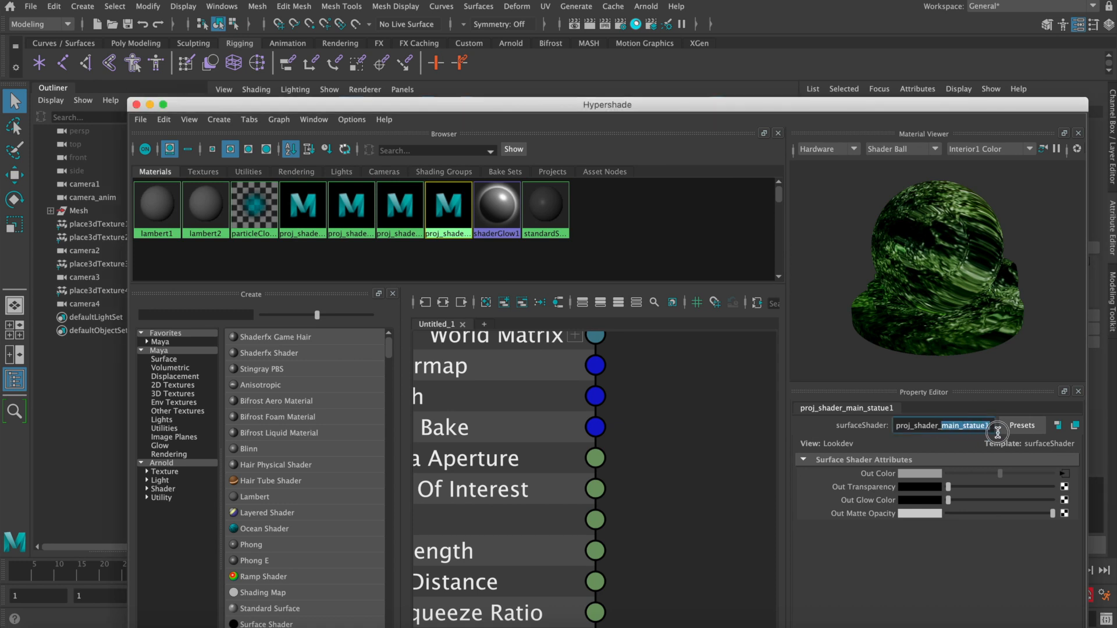
type("mid_statue")
key("Return")
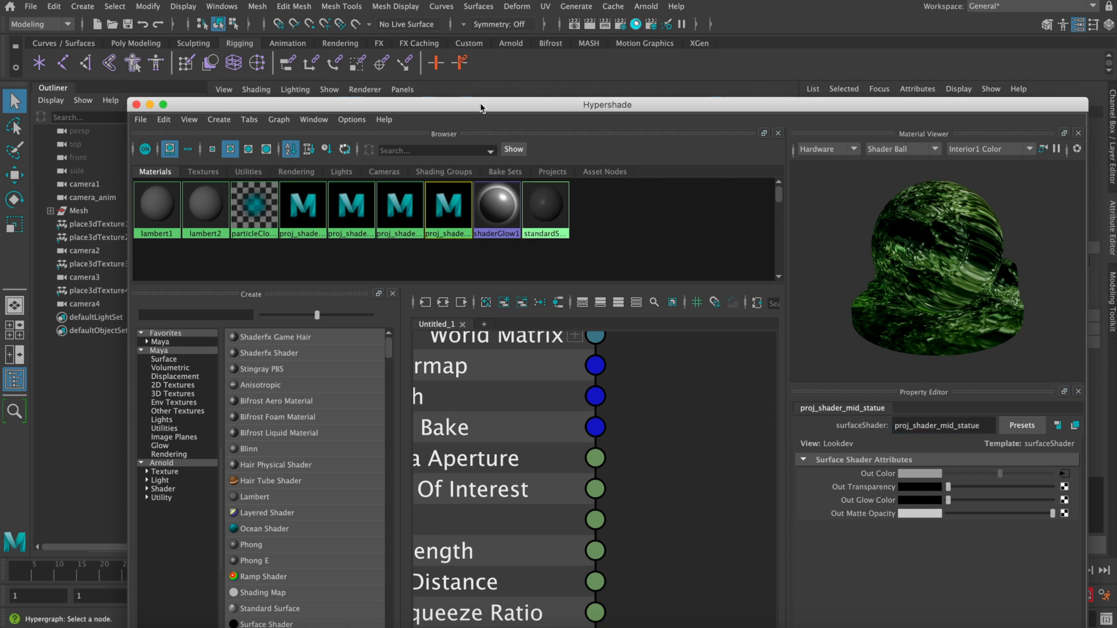
Replace the image in the file node behind proj_shader_mid_statue's projection with mid_statue.jpg from the photos folder
left_click_drag(480, 108, 483, 110)
left_click(1068, 478)
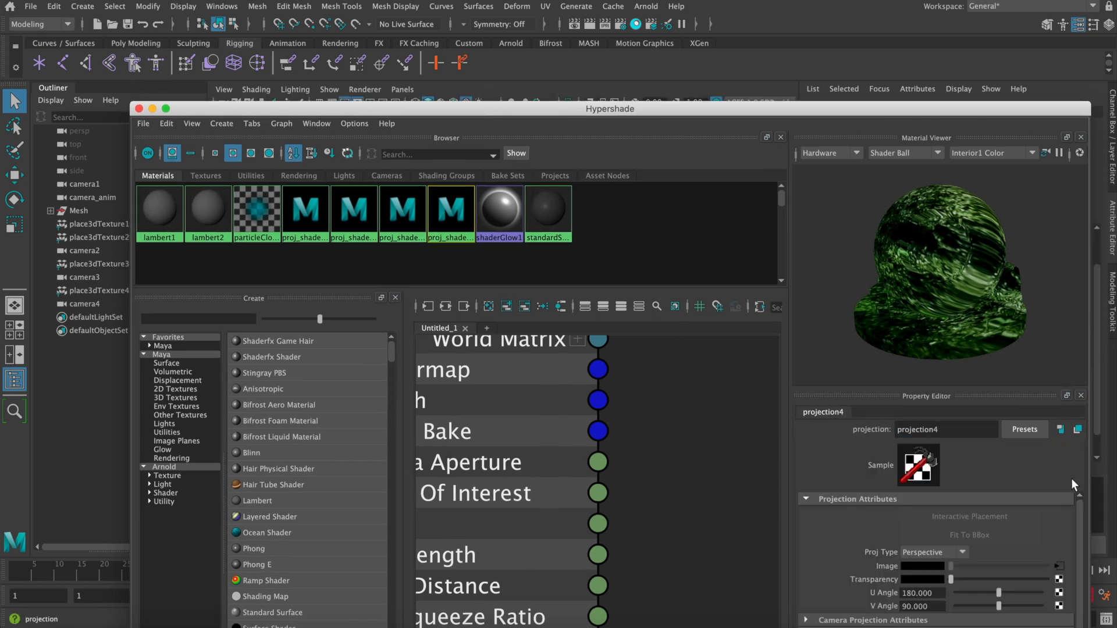
left_click(1059, 566)
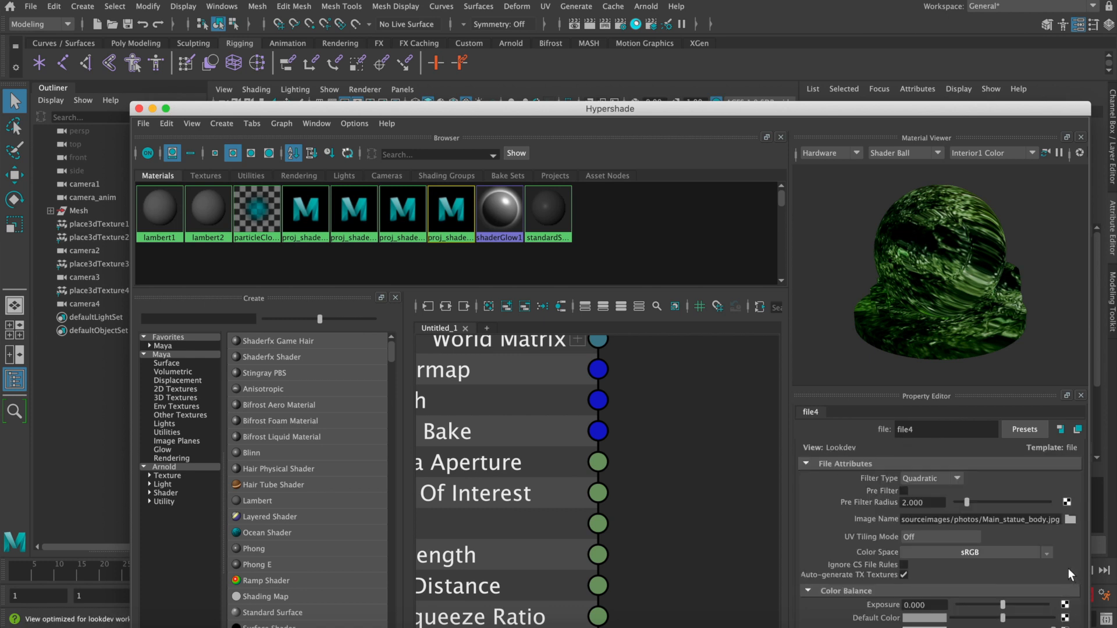
left_click(1070, 519)
left_click(271, 212)
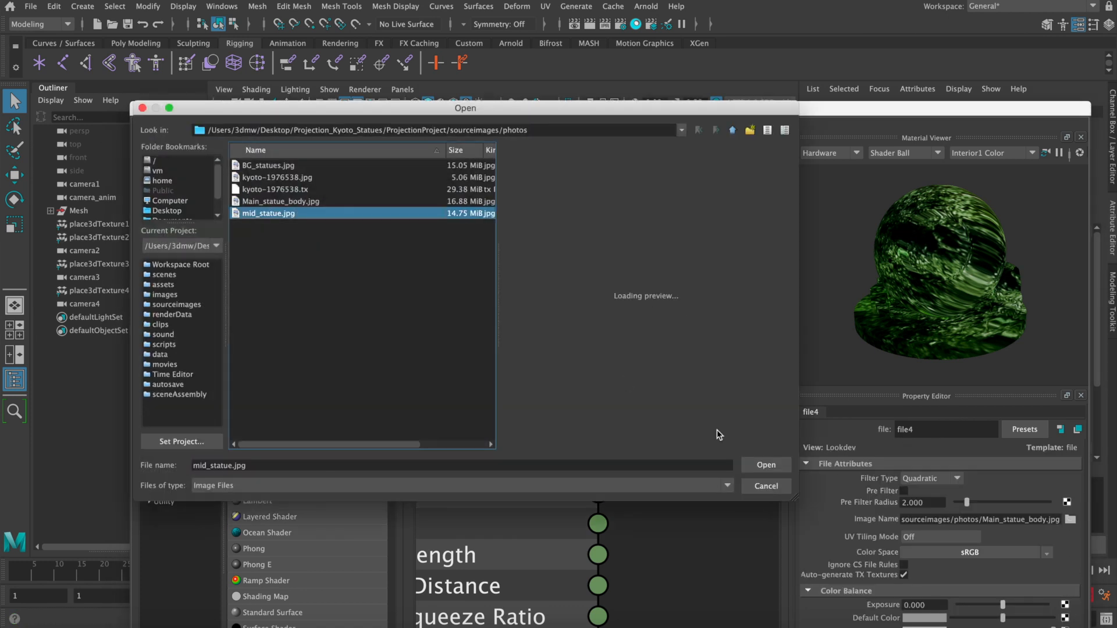
left_click(766, 464)
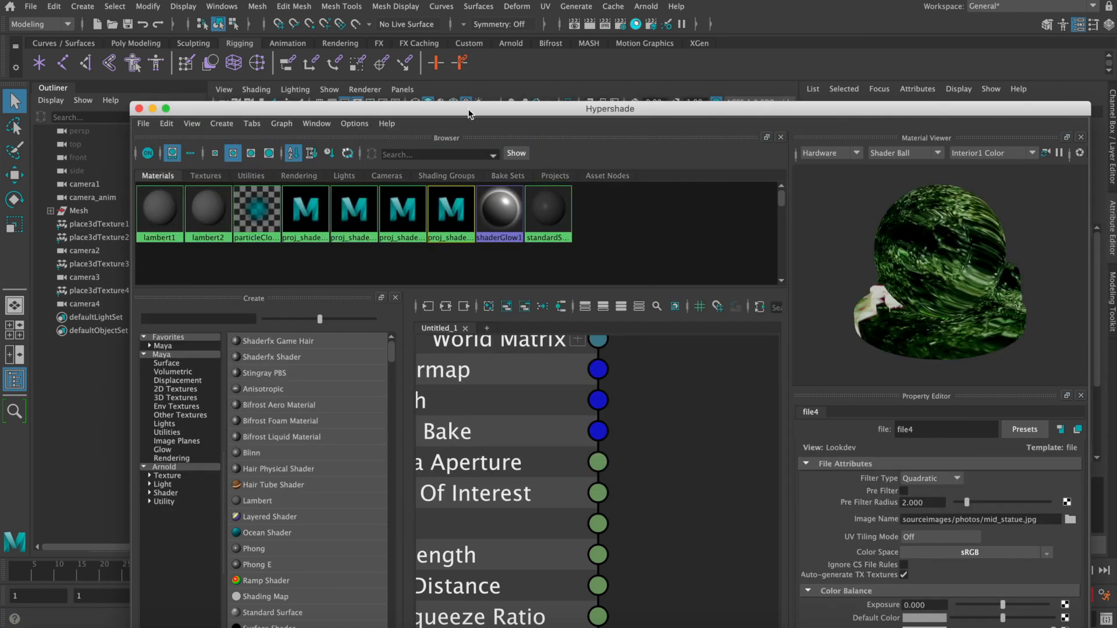
Assign proj_shader_mid_statue to the head and body meshes of the large mid statue and dismiss the Hypershade
left_click_drag(473, 108, 562, 467)
left_click(707, 386)
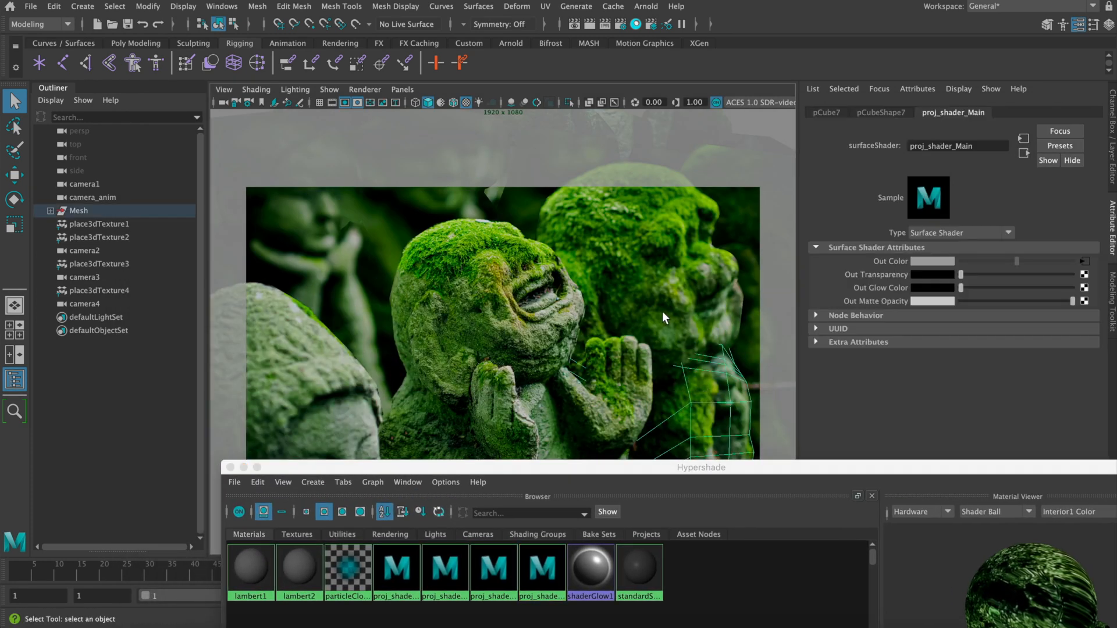
right_click(543, 567)
left_click(528, 451)
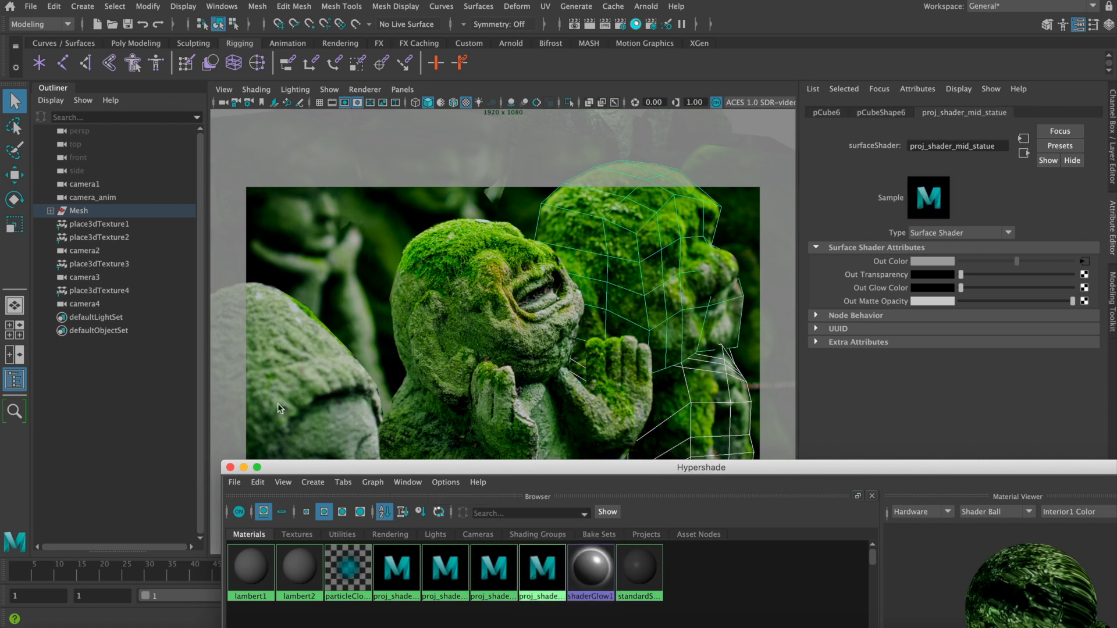
left_click(244, 467)
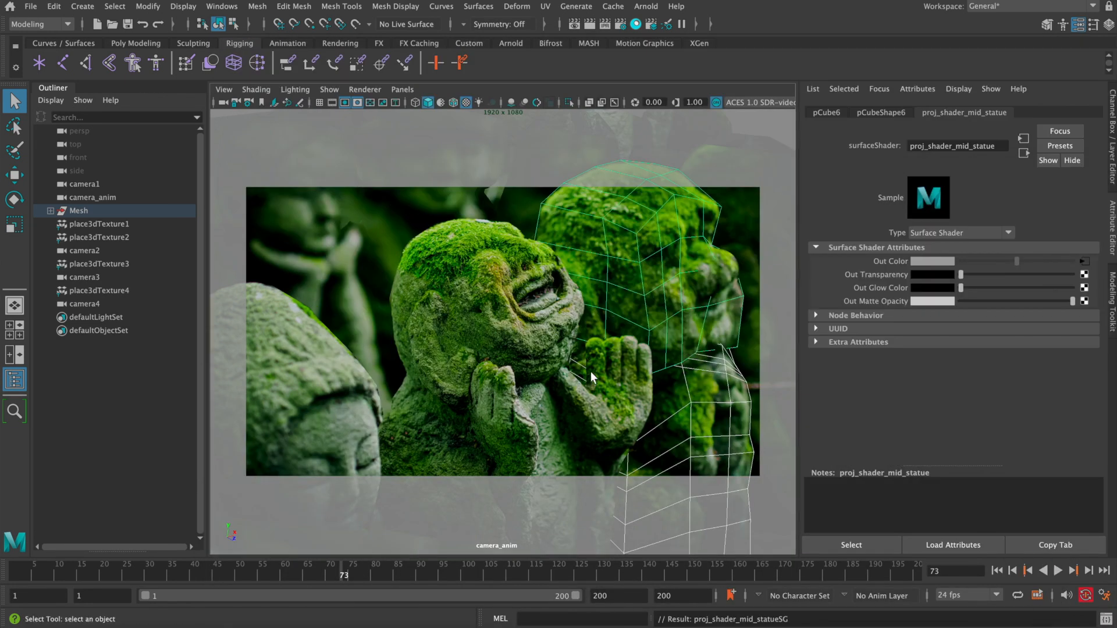
Scrub the camera_anim shot up to frame 200 and play it backward to check the projection behind the main statue
mouse_move(773, 573)
left_mouse_down()
mouse_move(962, 573)
mouse_move(776, 573)
left_mouse_up()
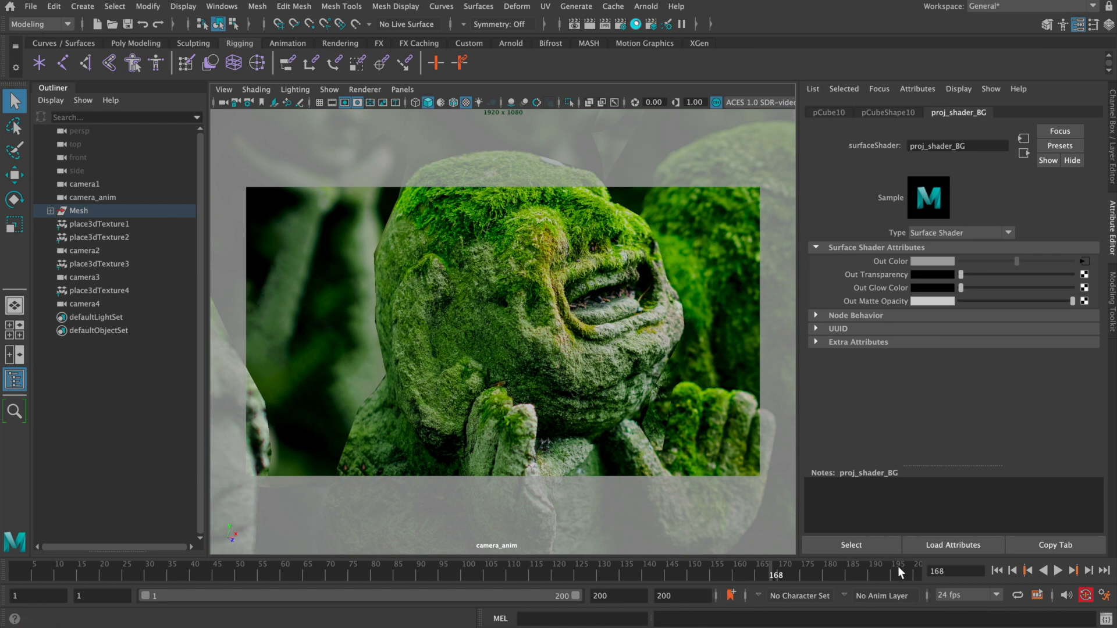
left_click_drag(898, 567, 687, 442)
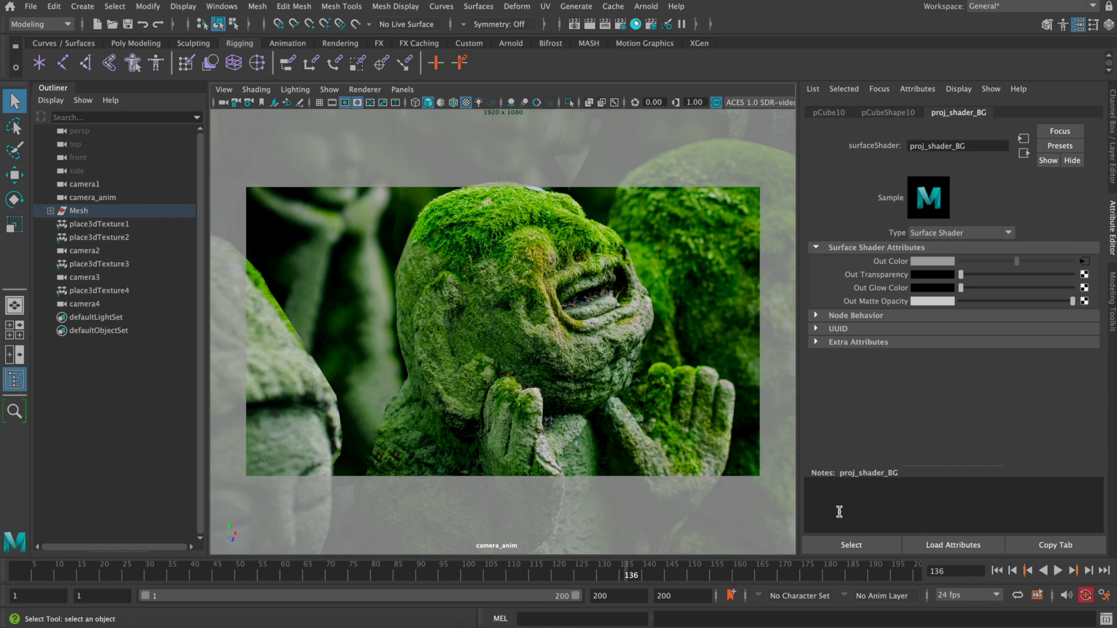
left_click_drag(650, 576, 694, 559)
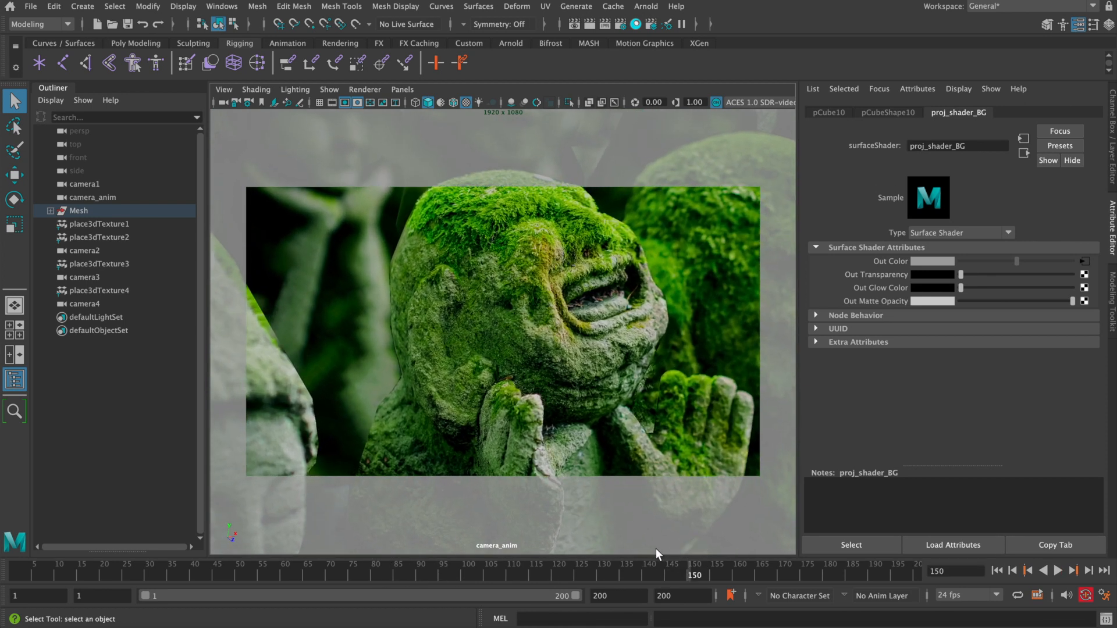
key("alt+v")
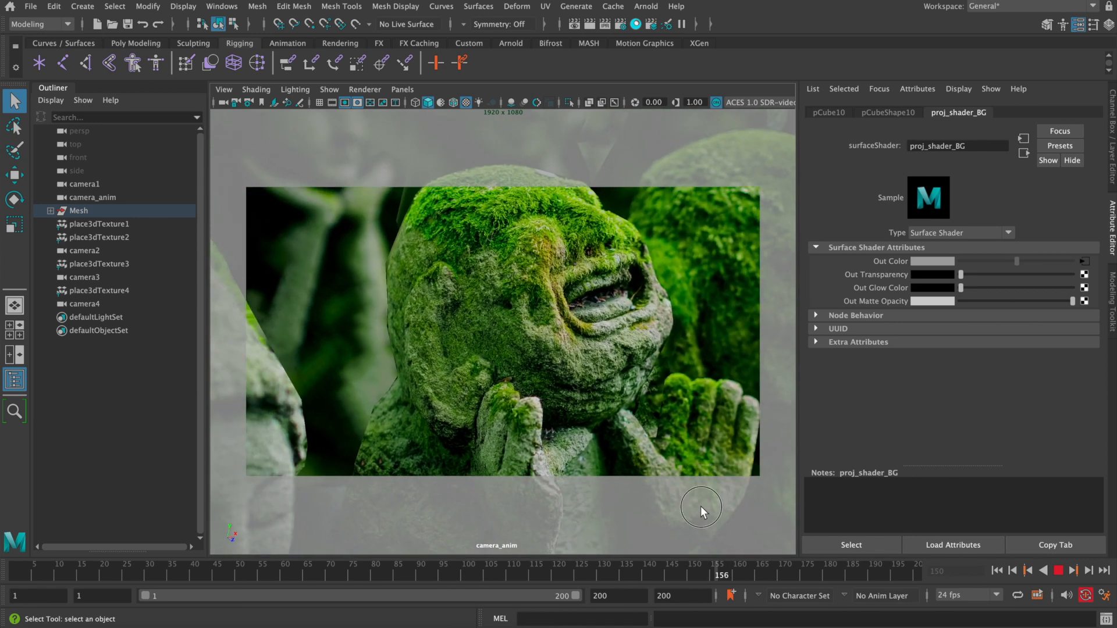
left_click_drag(701, 506, 506, 515)
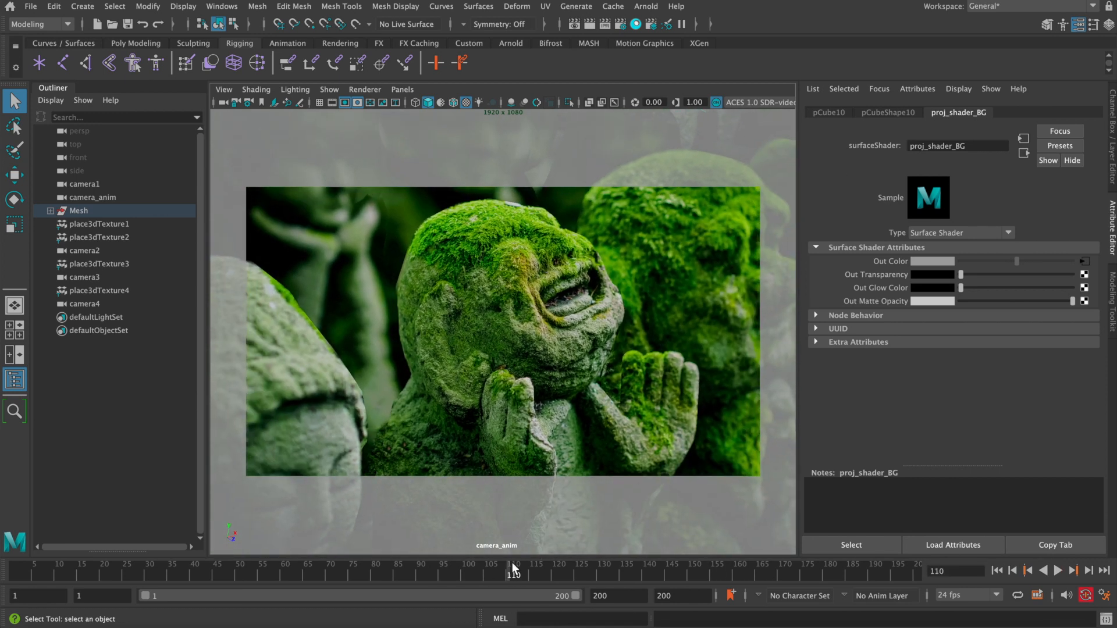
left_click_drag(512, 563, 636, 556)
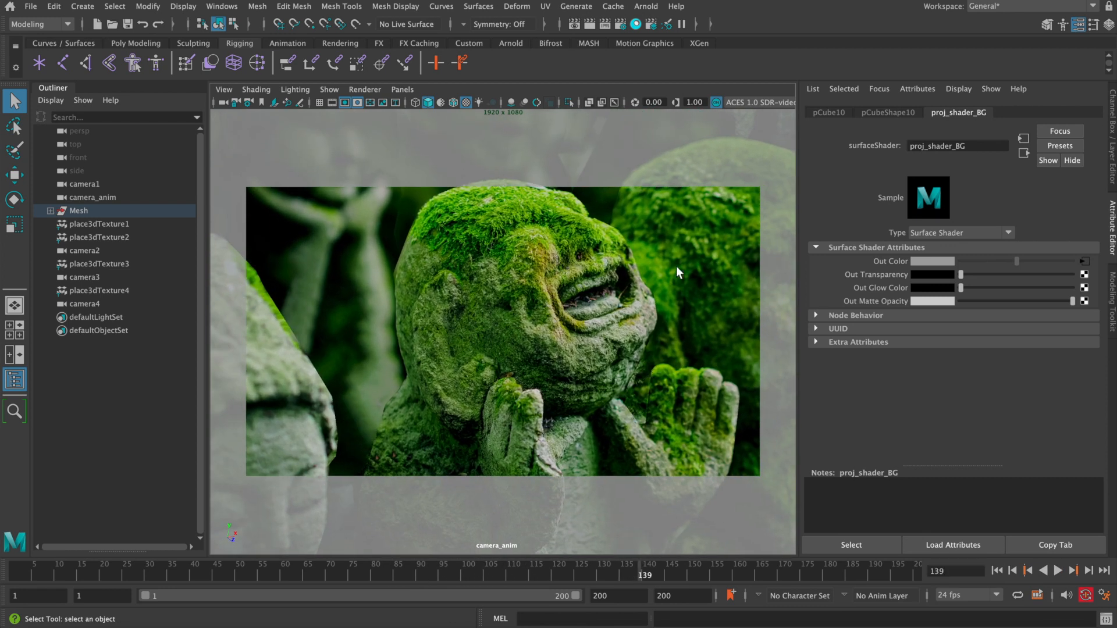
left_click_drag(617, 572, 923, 560)
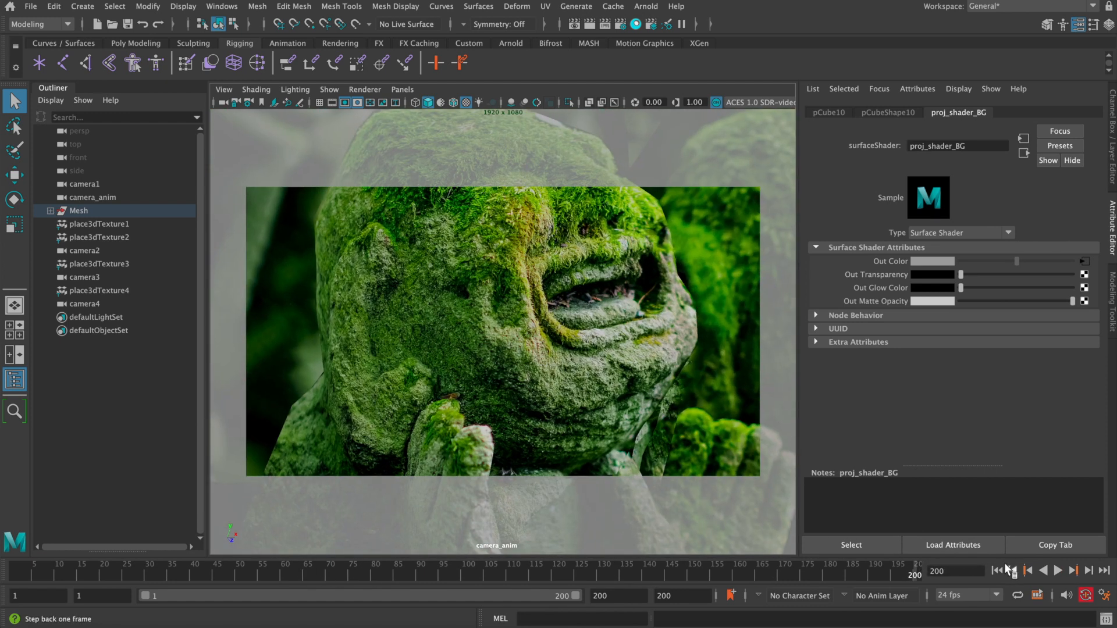
left_click(1043, 572)
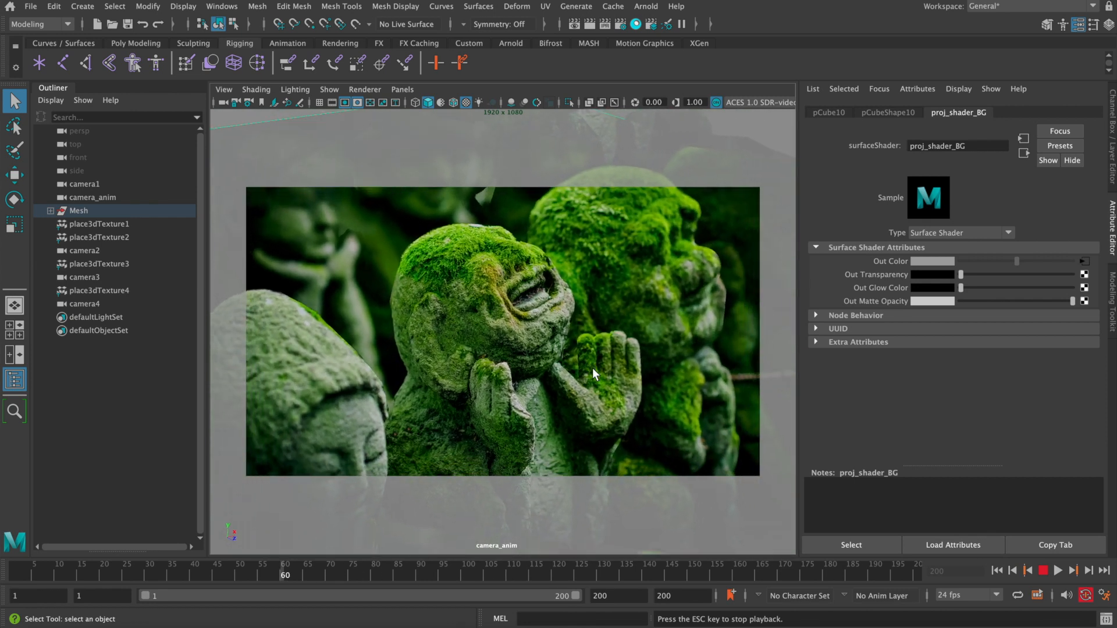
left_click(1038, 570)
left_click_drag(547, 567, 486, 536)
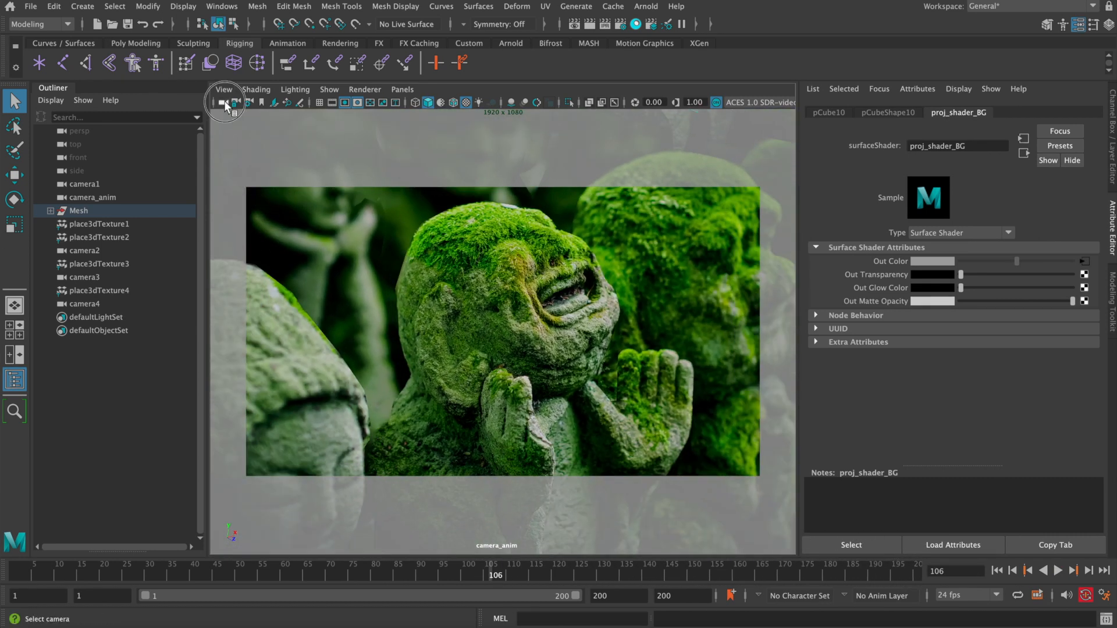
Try rotating camera_anim at frame 106 beside the perspective view to test how far the projection holds, and undo the rotation
left_click(224, 103)
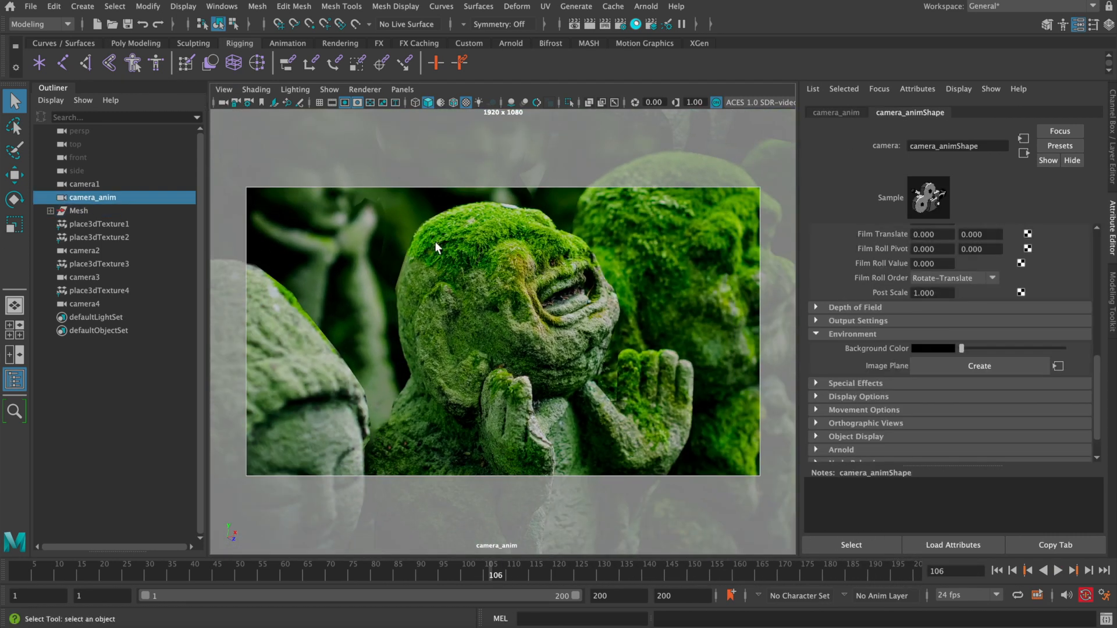
key("space")
key("e")
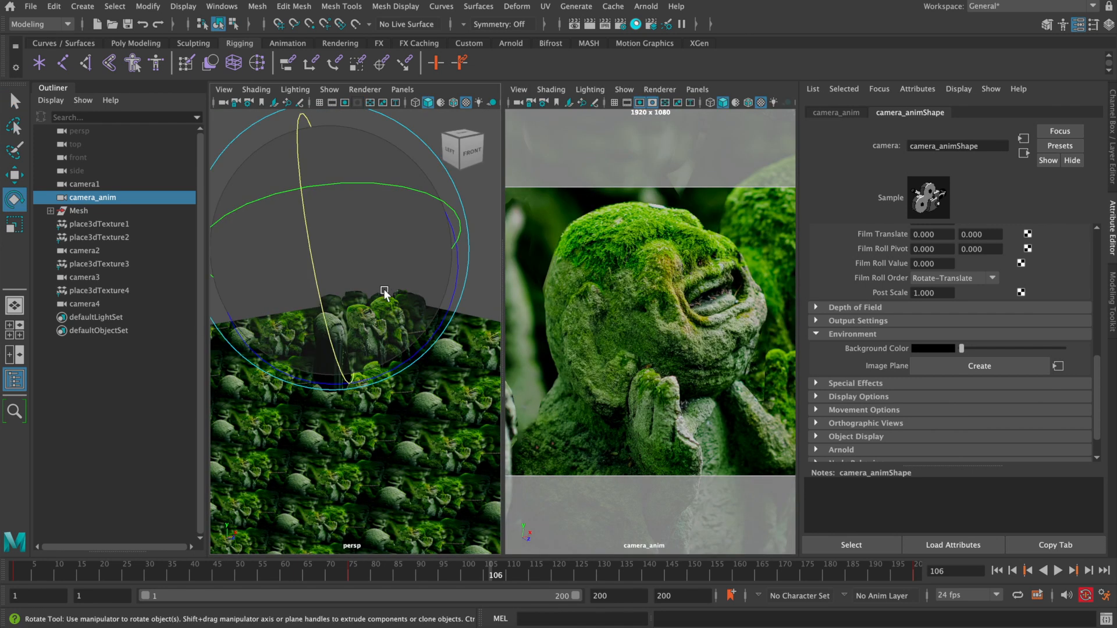
left_click_drag(370, 187, 429, 175)
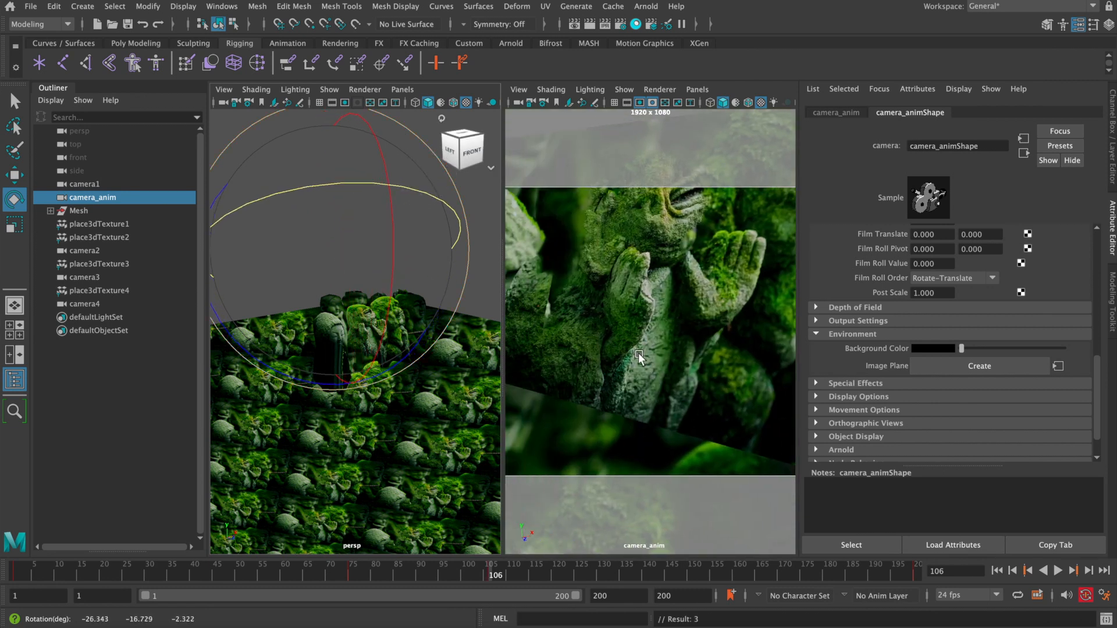
key("q")
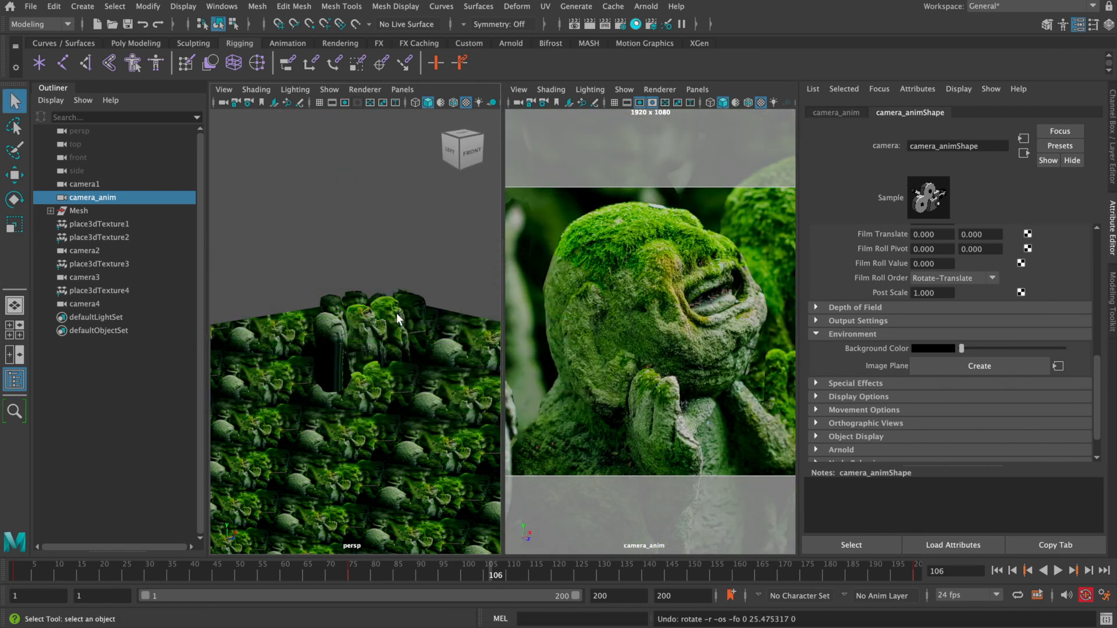
Examine the projected statue meshes from several angles in the perspective view and return to the camera_anim view
key("space")
left_click_drag(513, 320, 512, 334, "alt")
right_click_drag(490, 279, 566, 358, "alt")
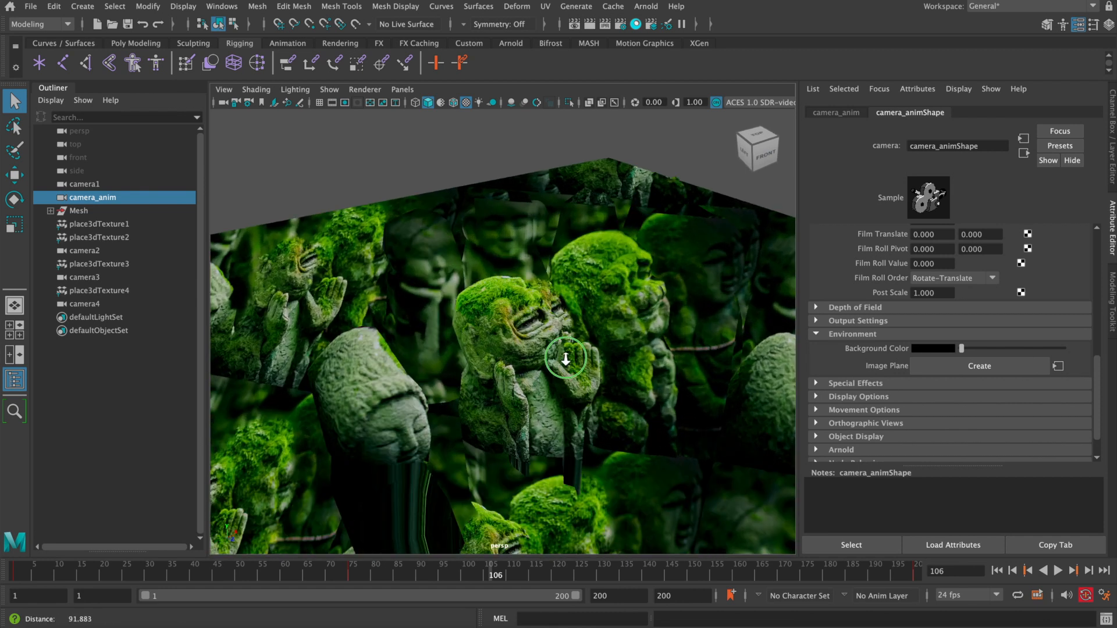
left_click_drag(556, 361, 495, 312, "alt")
right_click_drag(489, 291, 489, 312, "alt")
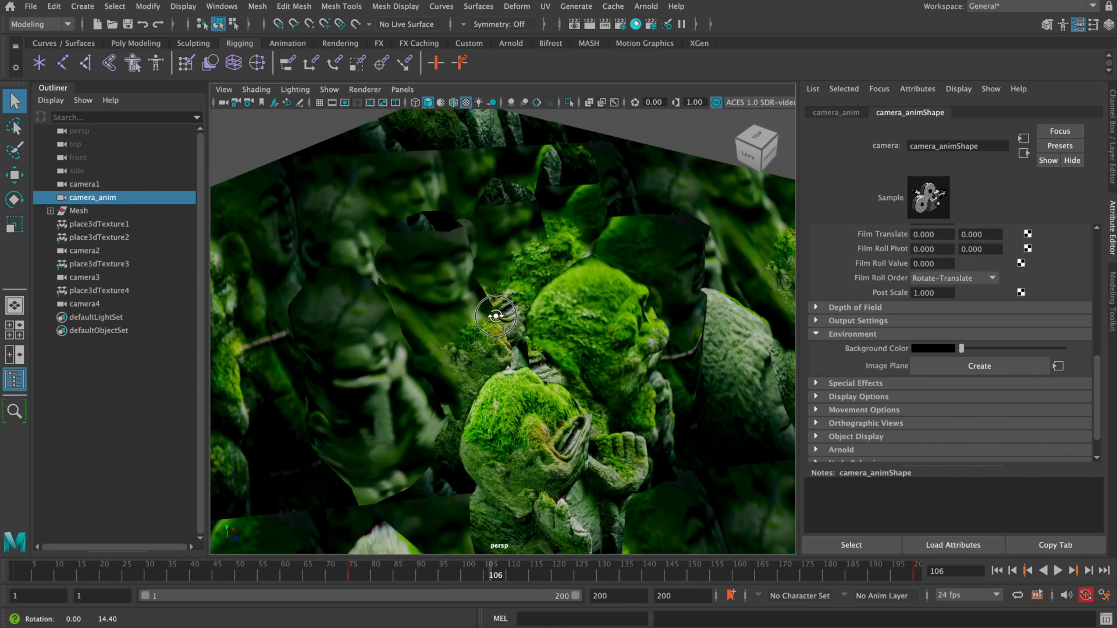
left_click_drag(489, 311, 480, 252, "alt")
right_click_drag(481, 252, 499, 318, "alt")
left_click_drag(500, 317, 462, 264, "alt")
scroll(462, 264, "down", 3)
key("space")
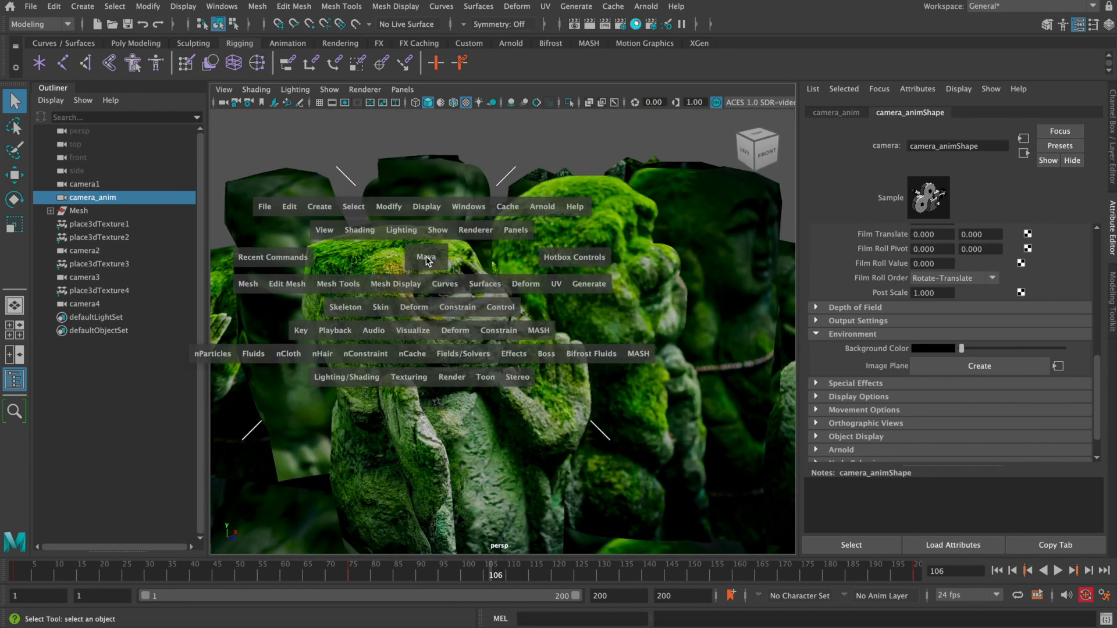
key("space")
Set the camera_anim shot to frame 72 and delete the extra projection cameras camera2, camera3 and camera4
left_click_drag(494, 572, 339, 559)
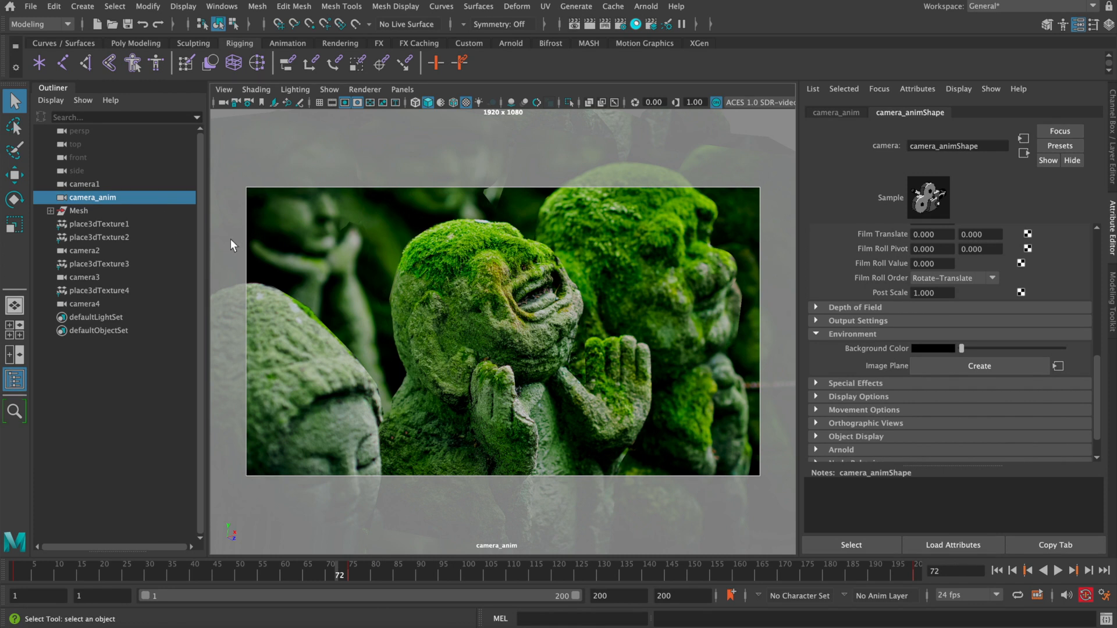
left_click(86, 222)
left_click(92, 251)
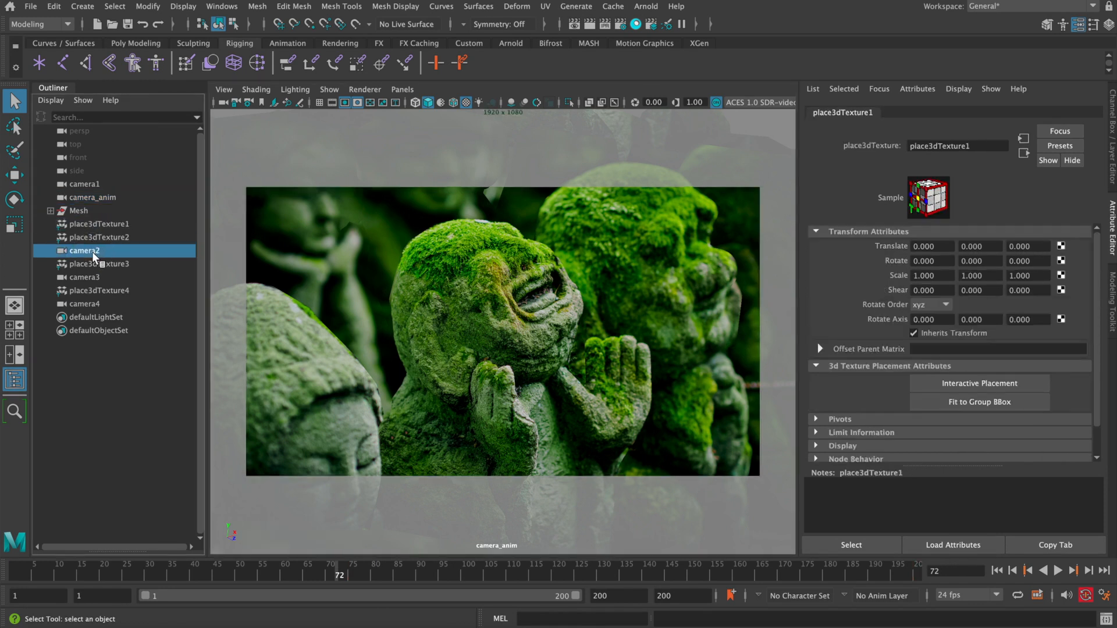
left_click(88, 278)
left_click(87, 304)
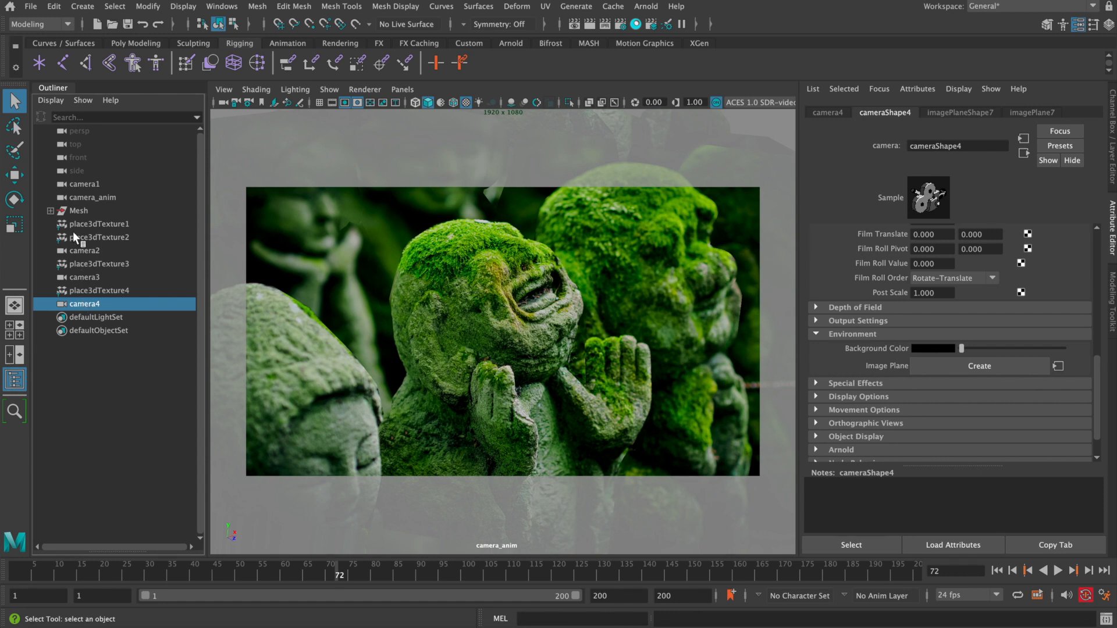
left_click(92, 250)
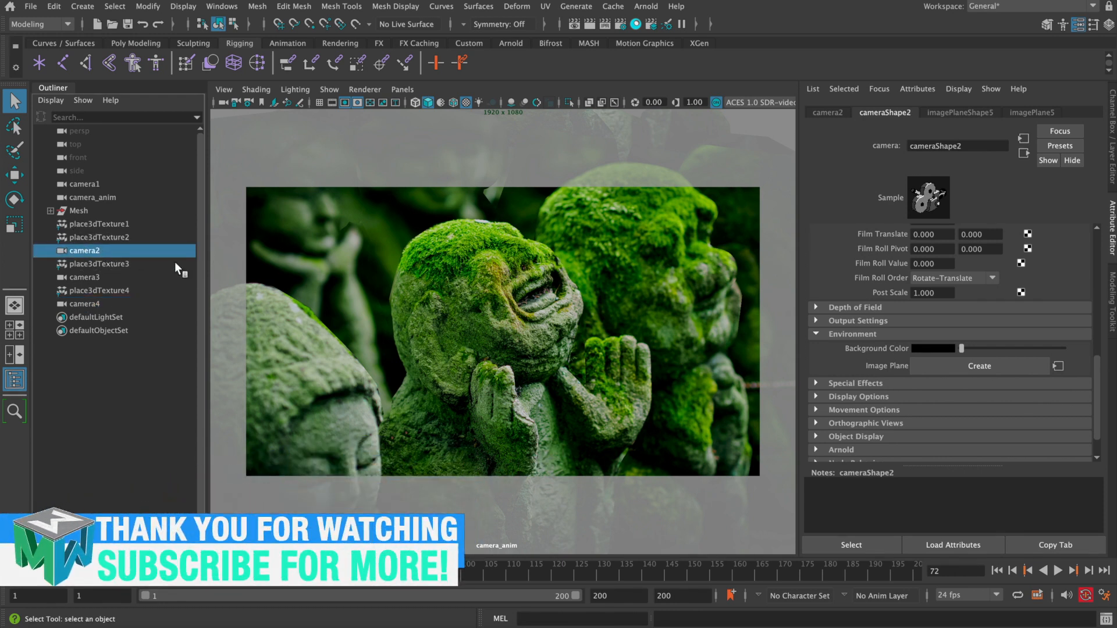
key("Delete")
left_click(105, 264)
key("Delete")
left_click(102, 274)
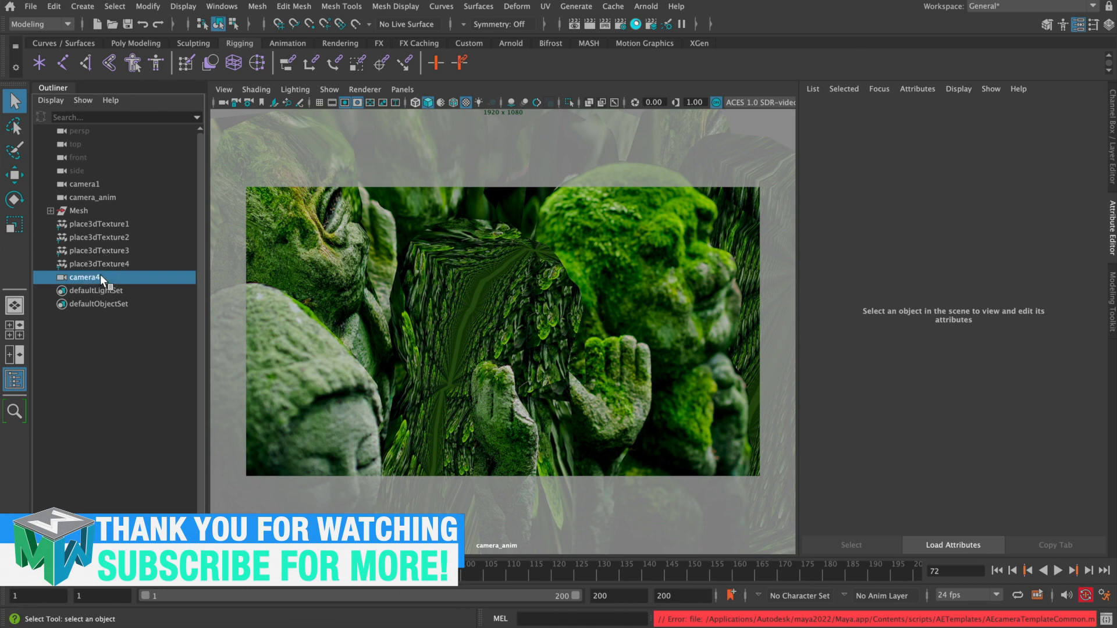
key("Delete")
left_click(50, 211)
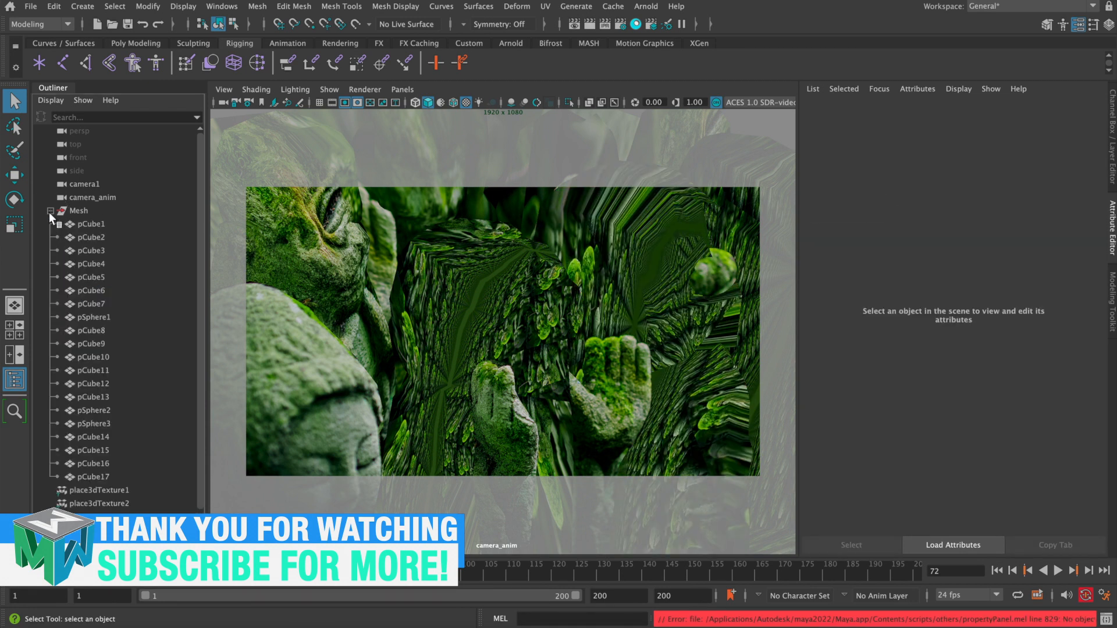
left_click(50, 211)
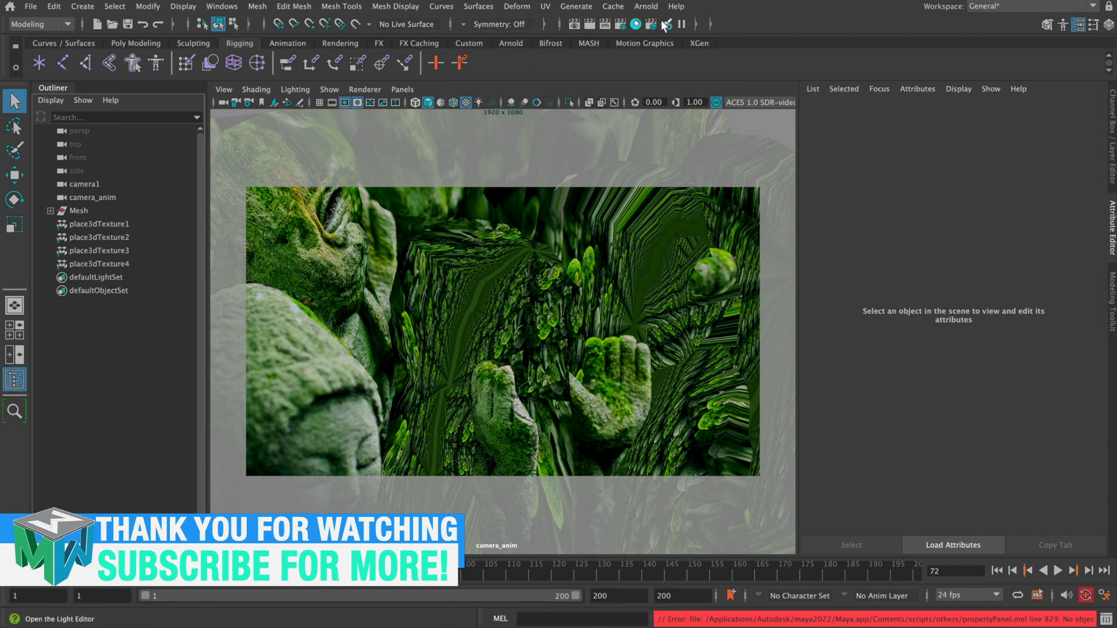
Reopen the Hypershade and link the Out Color projection of proj_shader_BG to cameraShape1
left_click(636, 24)
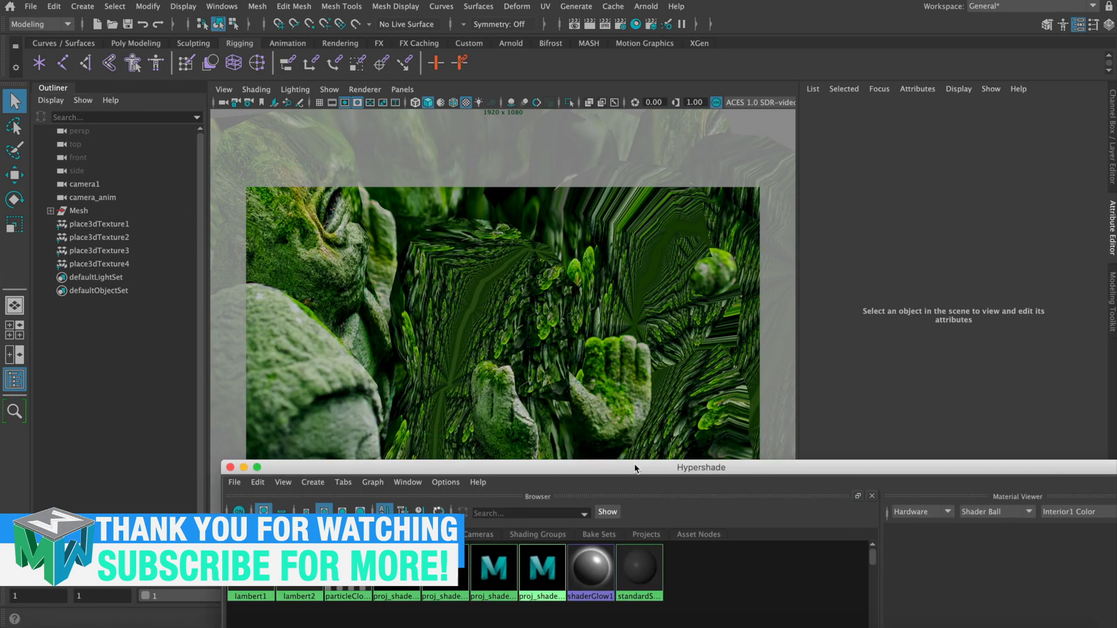
left_click_drag(634, 463, 478, 185)
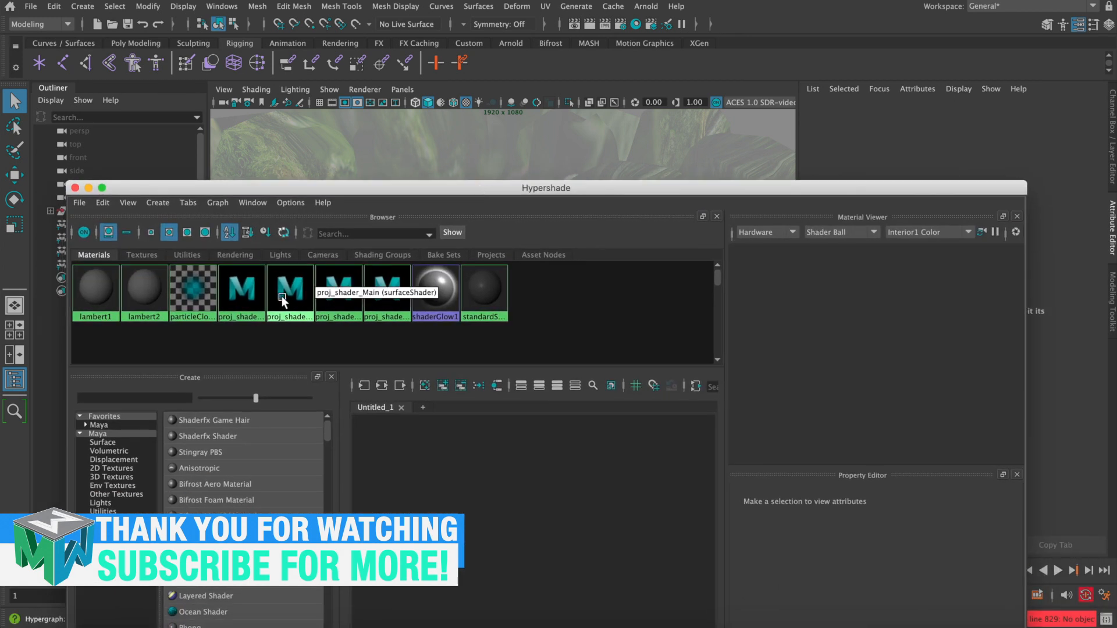
left_click(235, 285)
left_click_drag(741, 187, 676, 75)
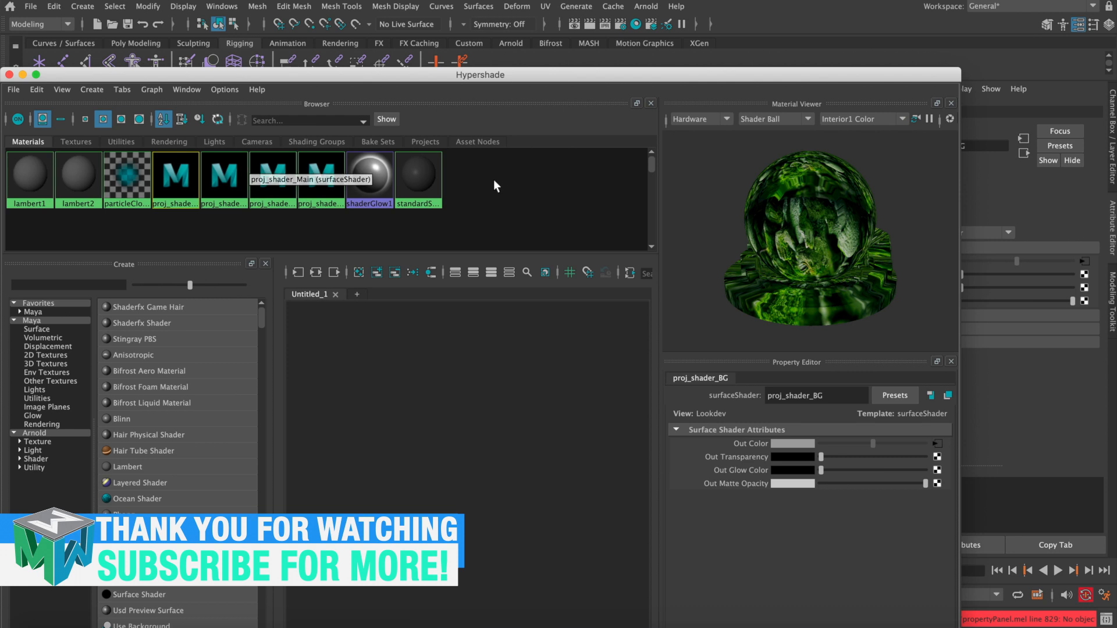
left_click(942, 444)
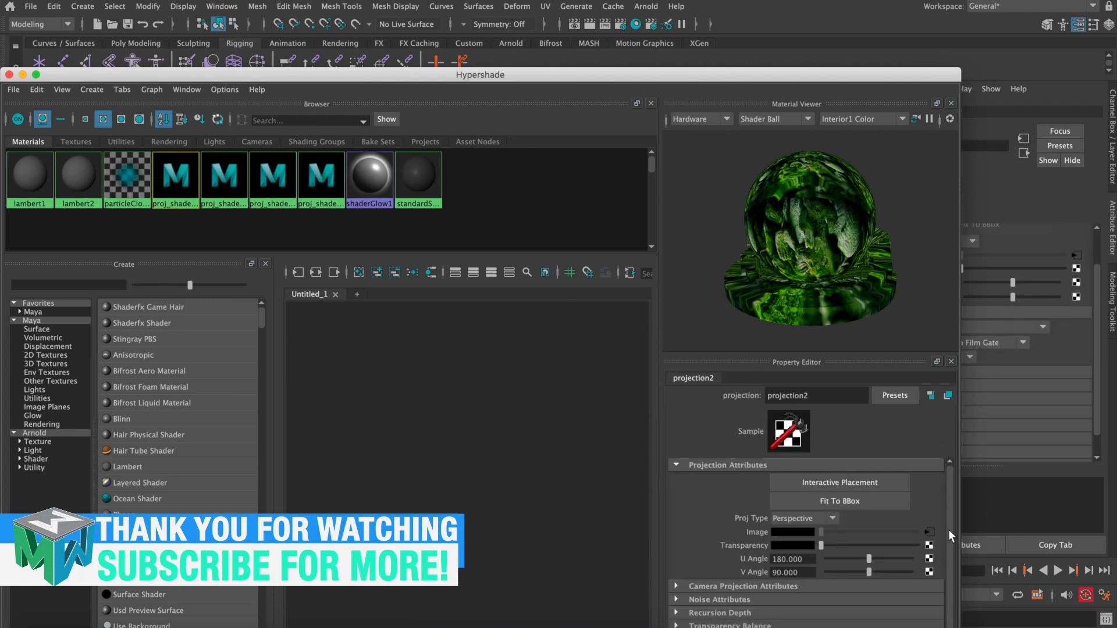
left_click_drag(948, 535, 949, 582)
left_click(714, 549)
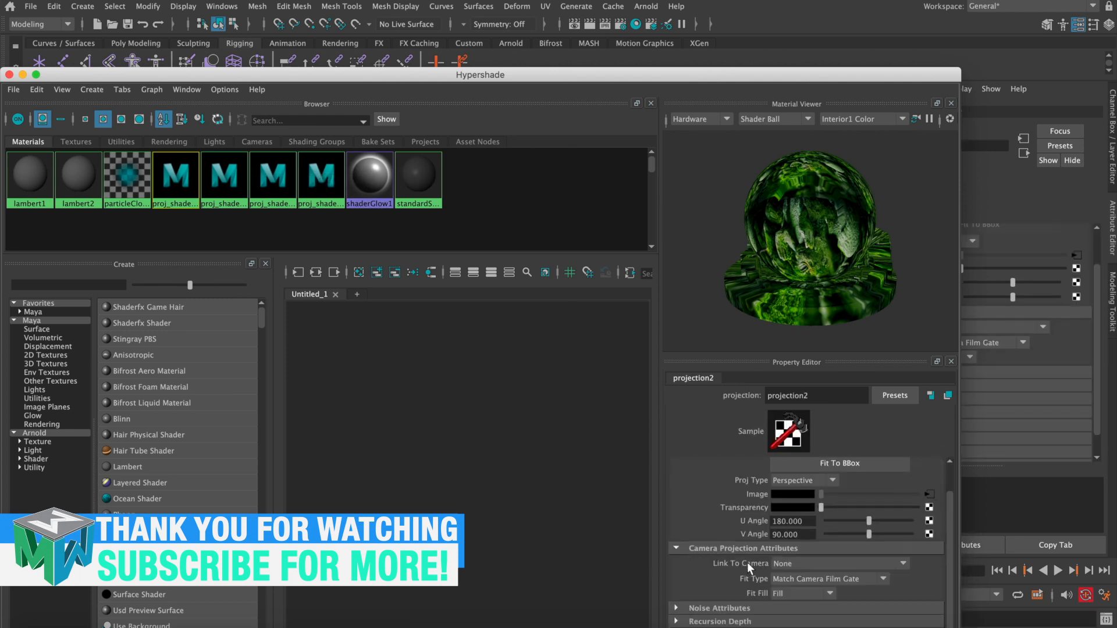
left_click(797, 567)
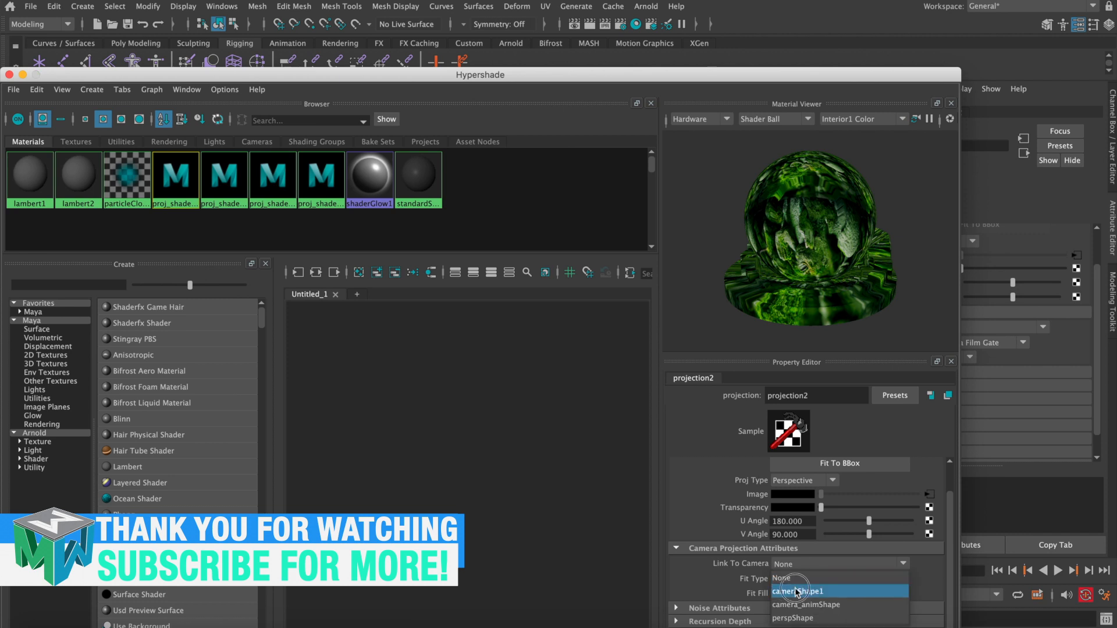
left_click(802, 588)
Check the camera link of proj_shader_Main's projection and link the projection of proj_shader_main_statue to cameraShape1
left_click(224, 183)
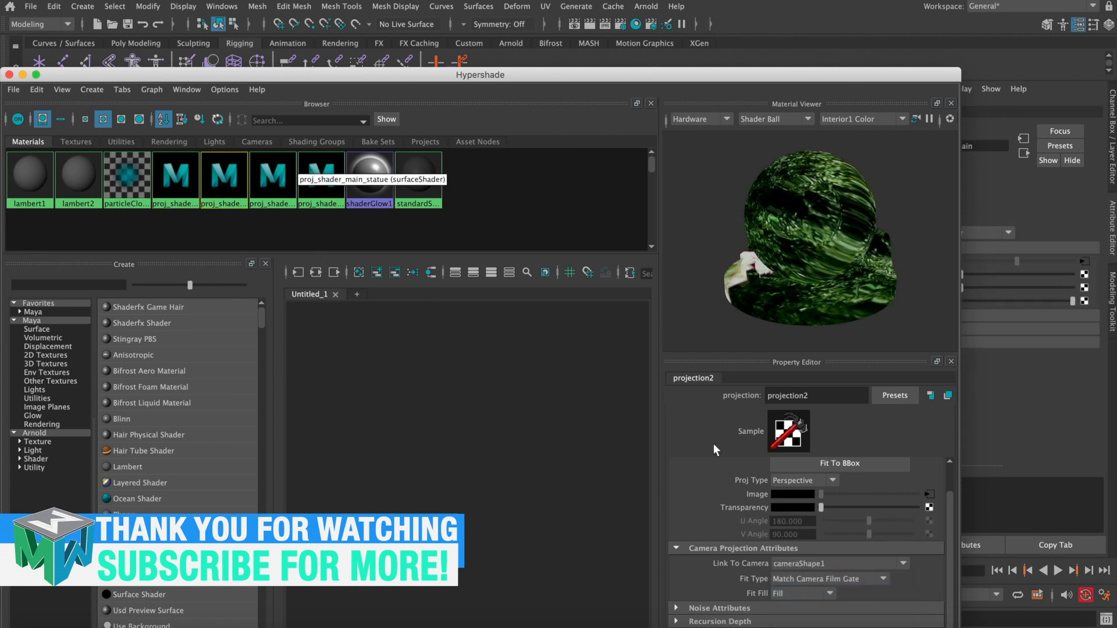
left_click(940, 434)
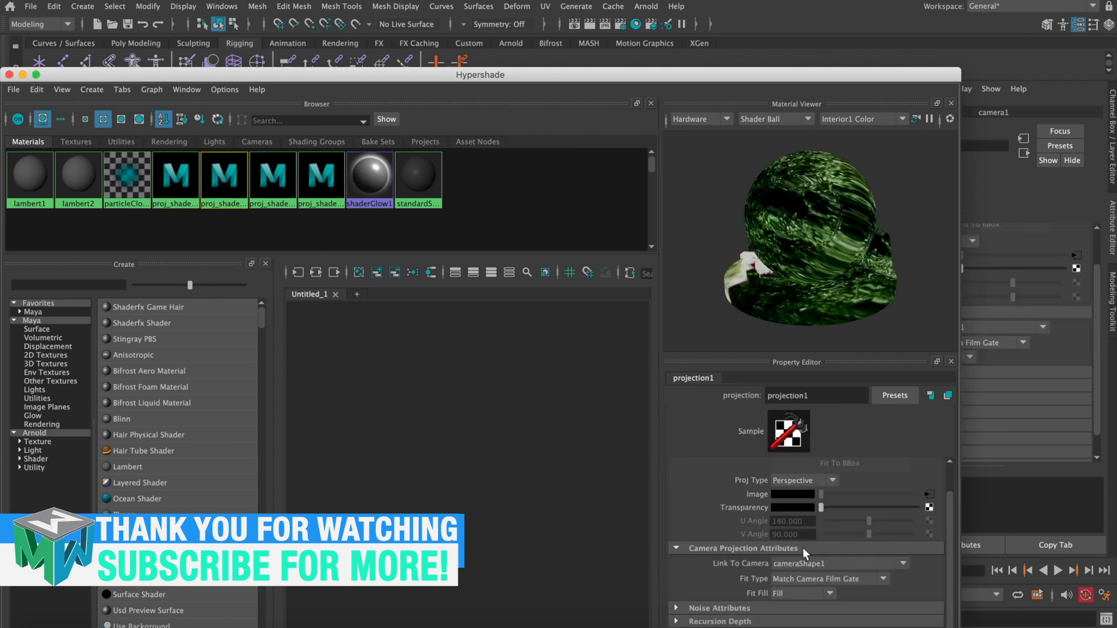
left_click(321, 180)
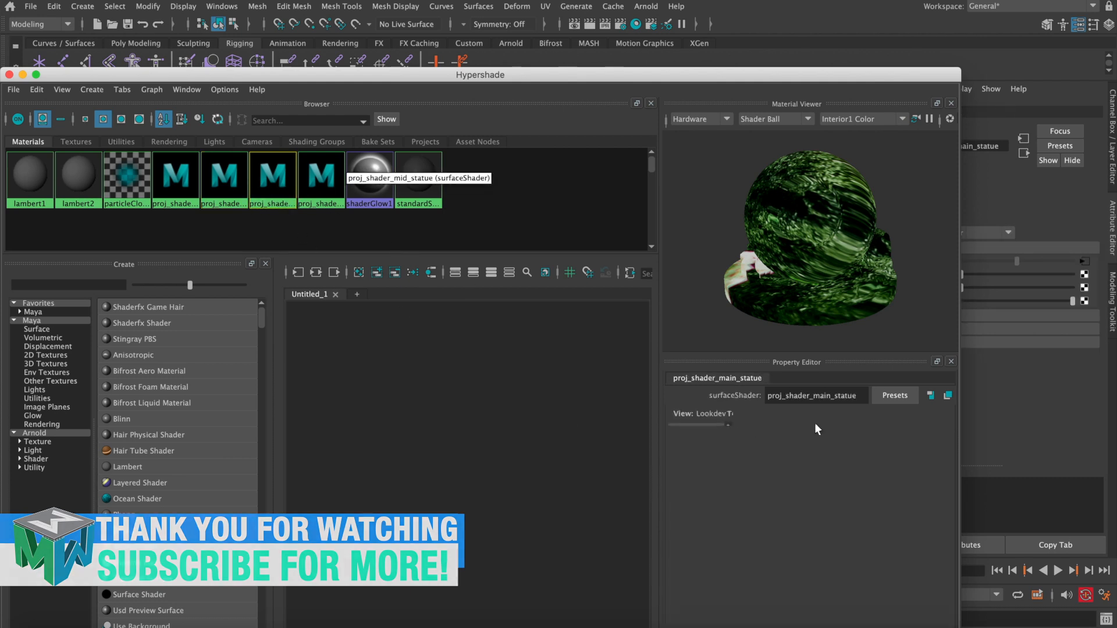
left_click(937, 443)
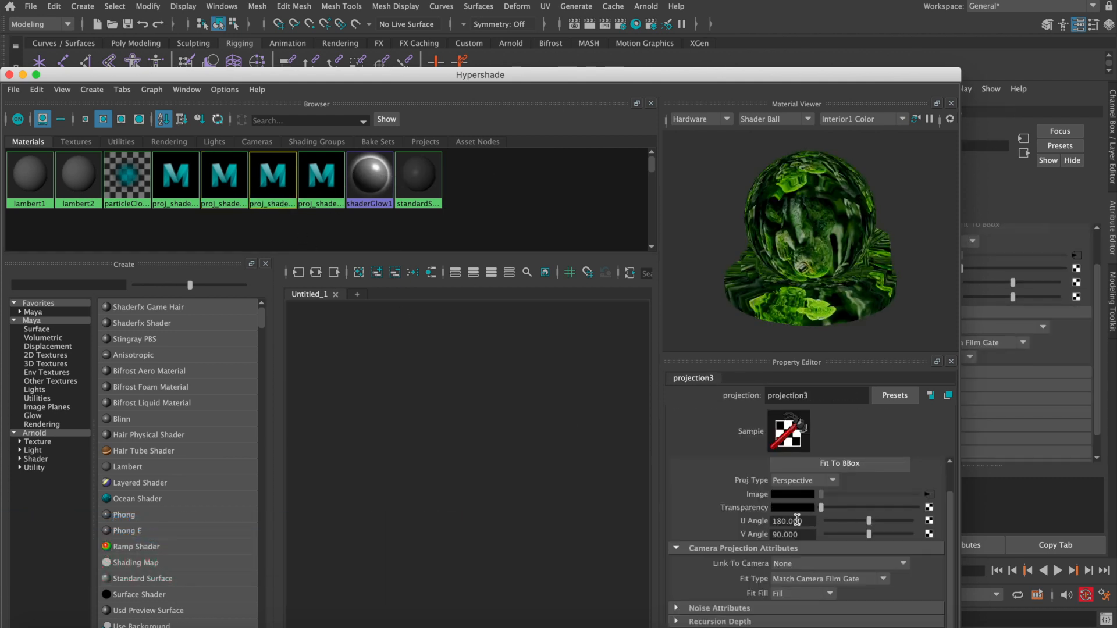
left_click(790, 563)
left_click(788, 585)
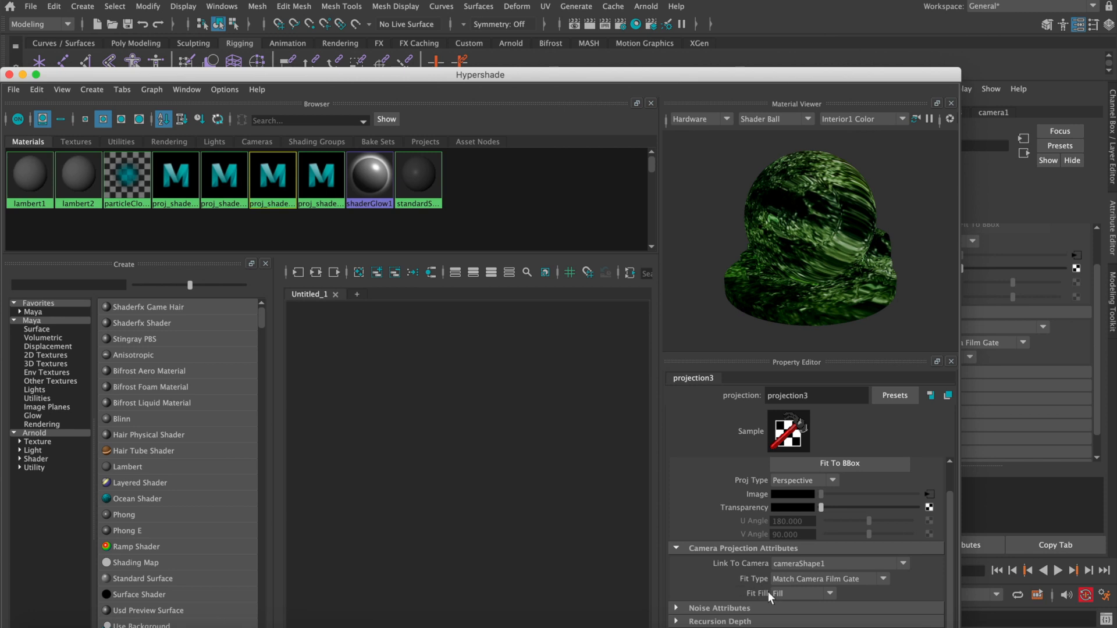
Link the projection of proj_shader_mid_statue to cameraShape1 and dismiss the Hypershade
left_click(316, 187)
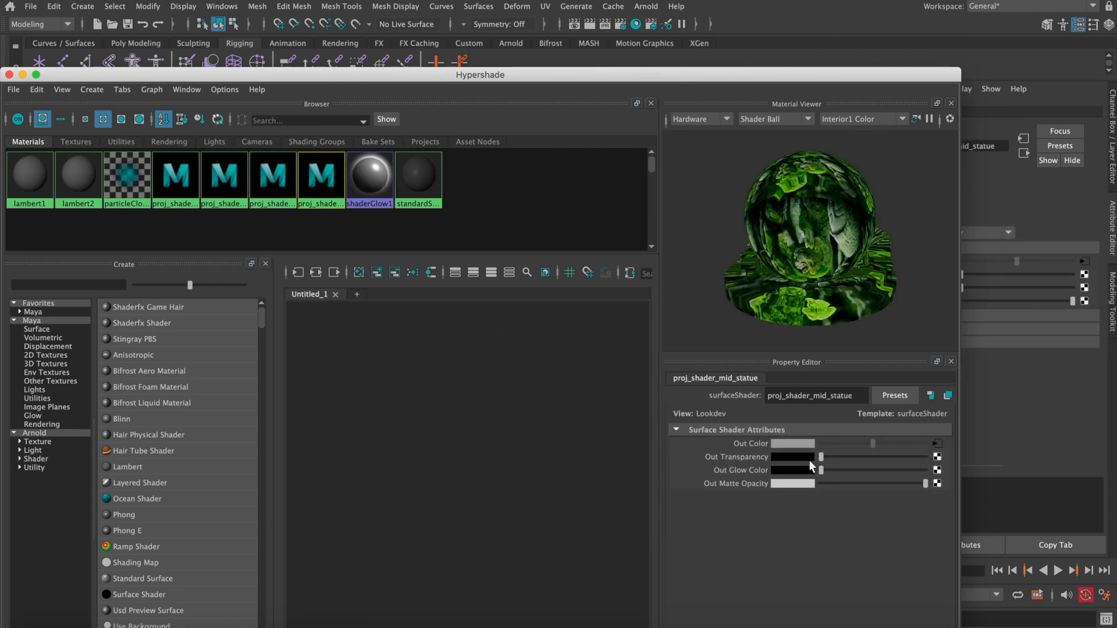
left_click(937, 443)
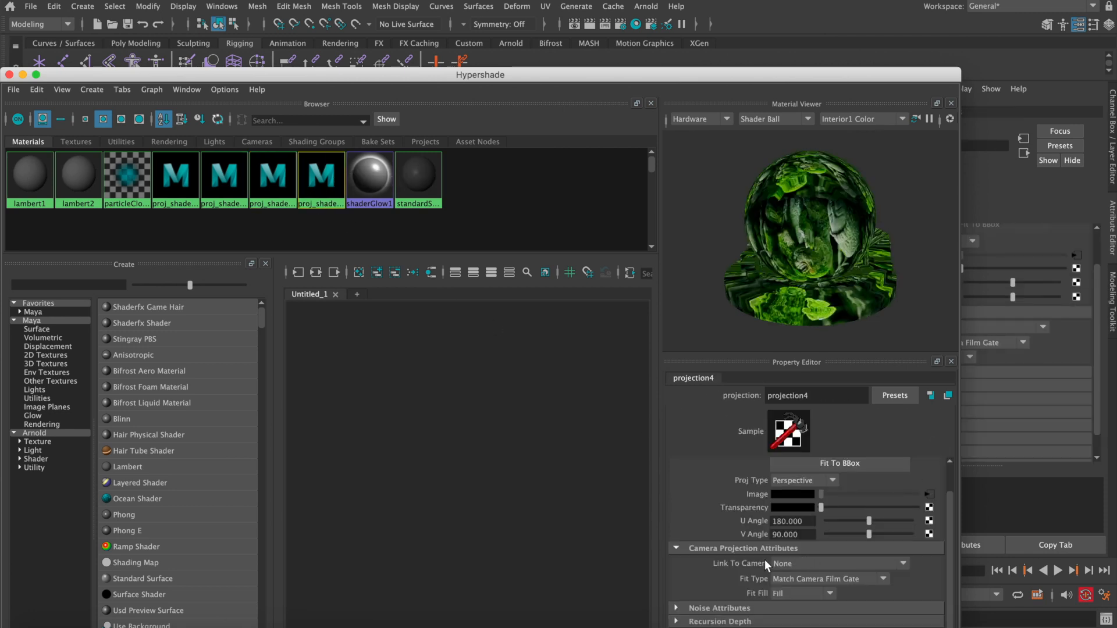
left_click(790, 562)
left_click(787, 585)
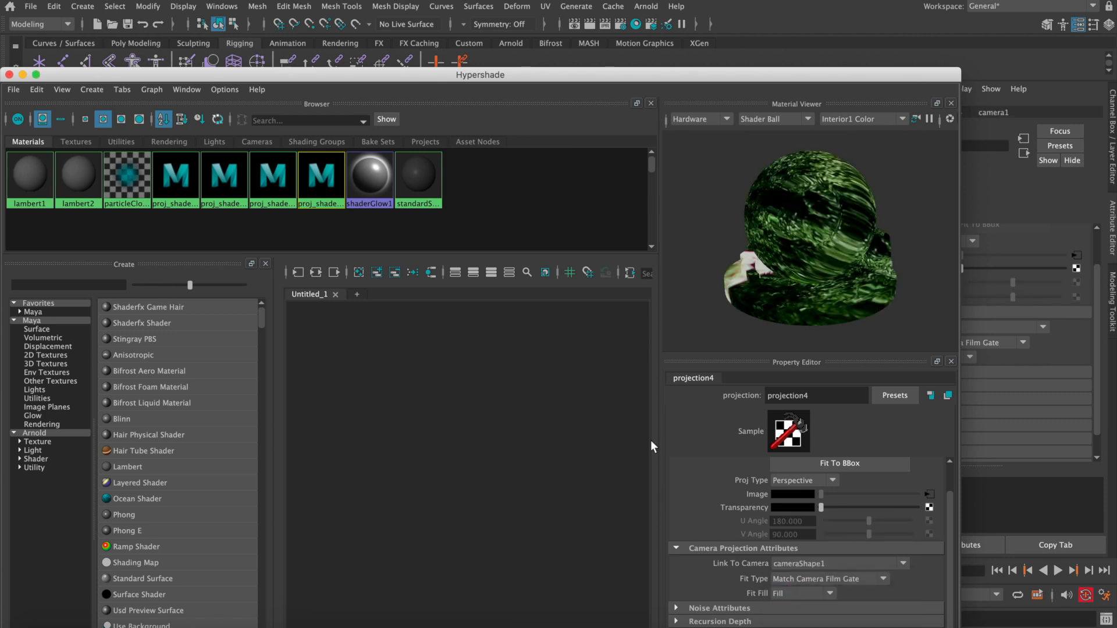
left_click(9, 75)
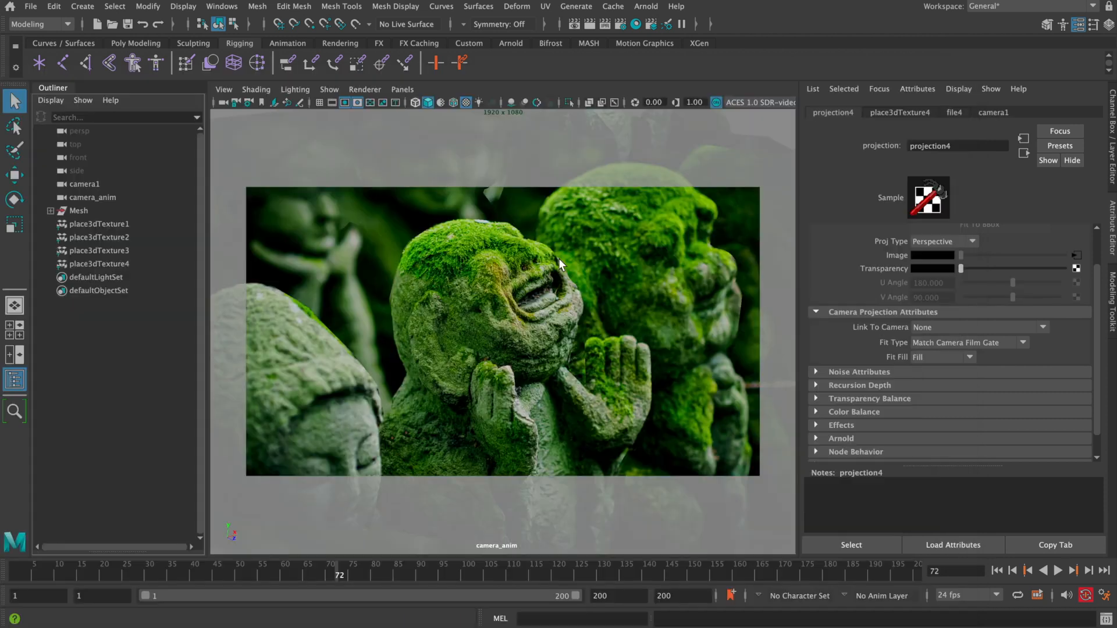
Scrub the camera_anim shot from frame 200 back to 101 and forward to 176 to check the relinked projections
left_click(920, 572)
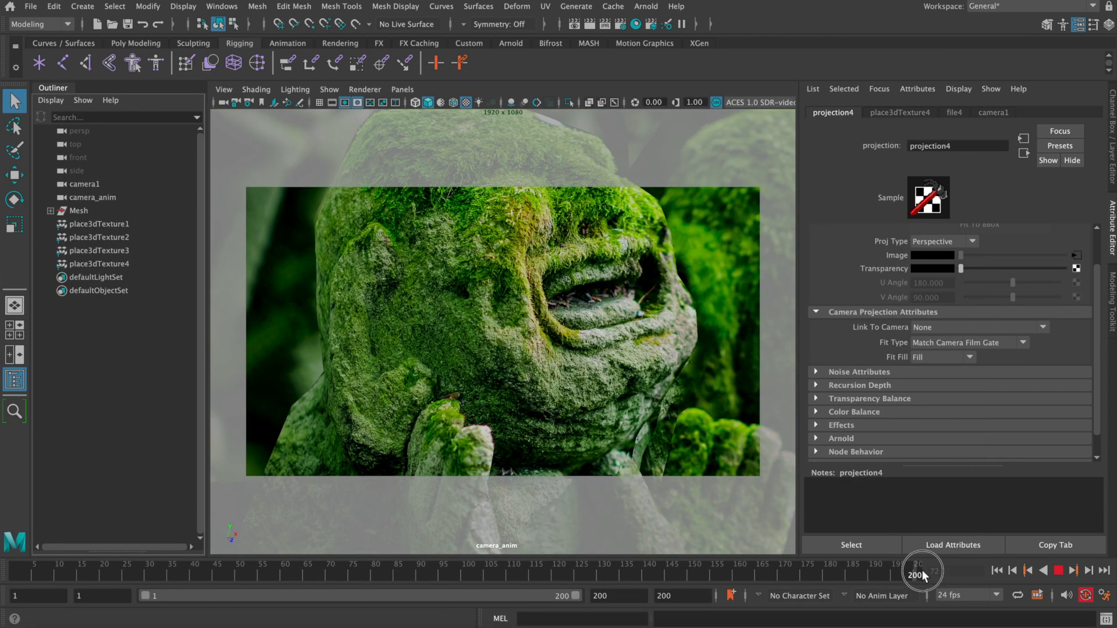
left_click_drag(921, 570, 465, 560)
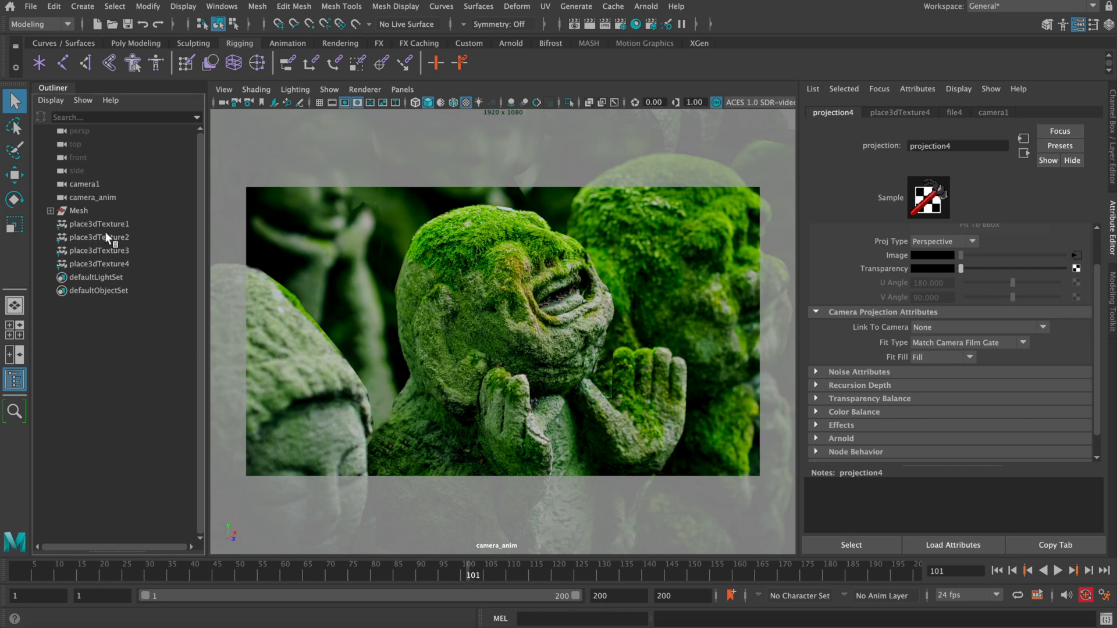
left_click_drag(474, 573, 807, 508)
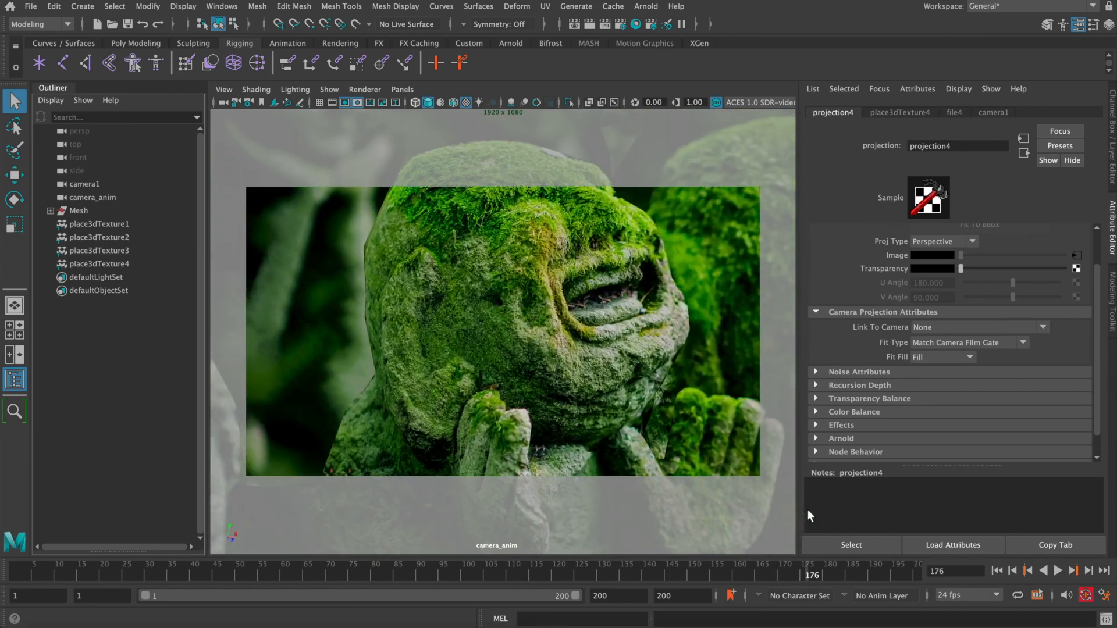